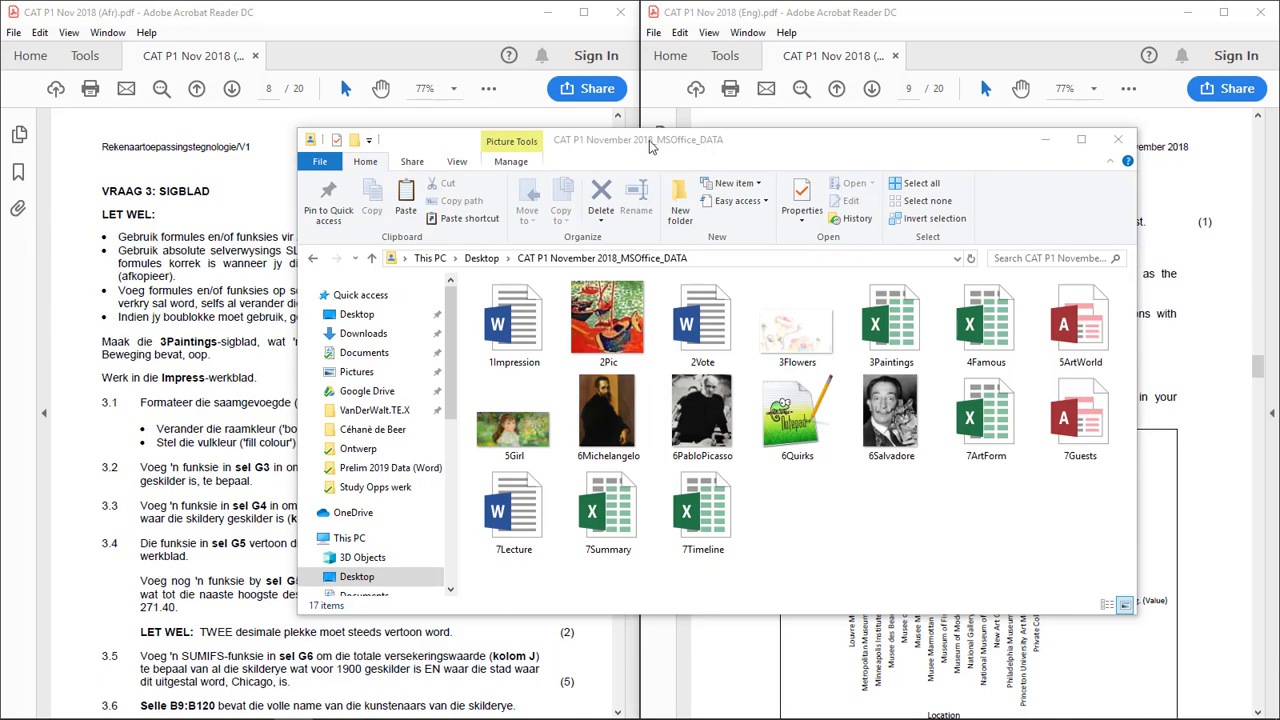
Rearrange the data folder and PDF windows to show page 8 of the English paper
{"action": "left_click_drag", "start_coordinate": [653, 147], "coordinate": [645, 385]}
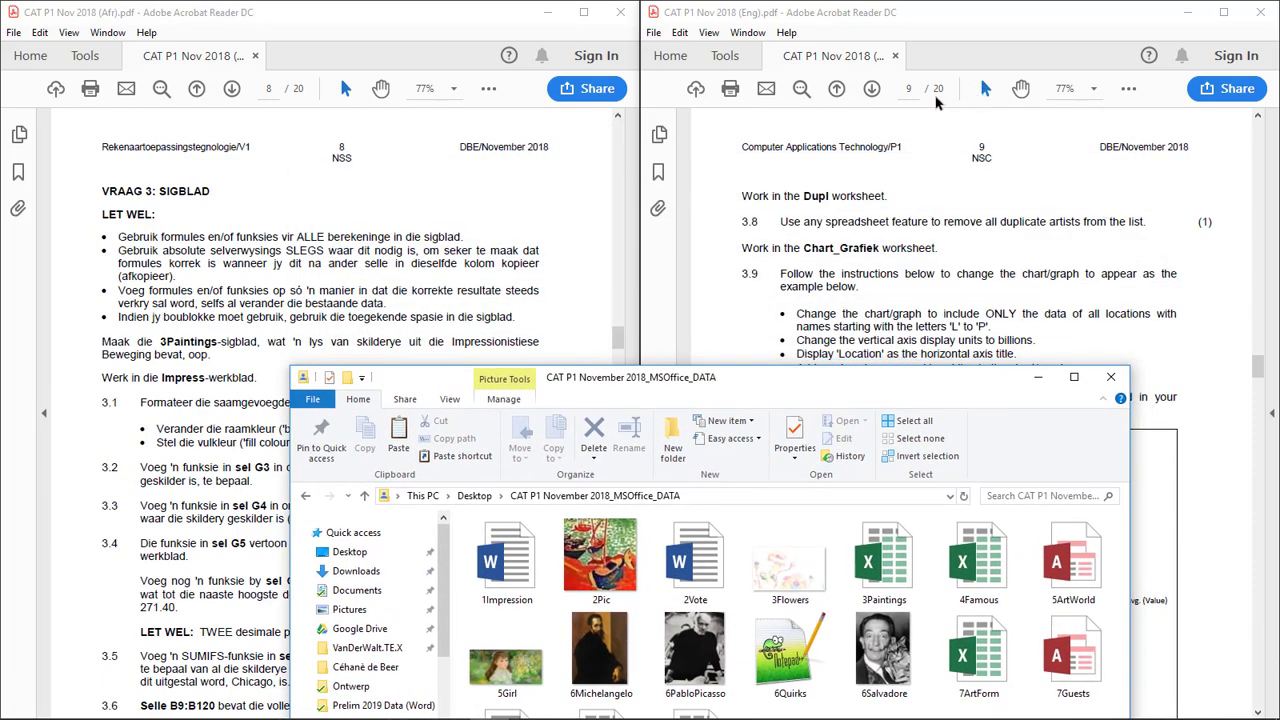
{"action": "left_click", "coordinate": [845, 88]}
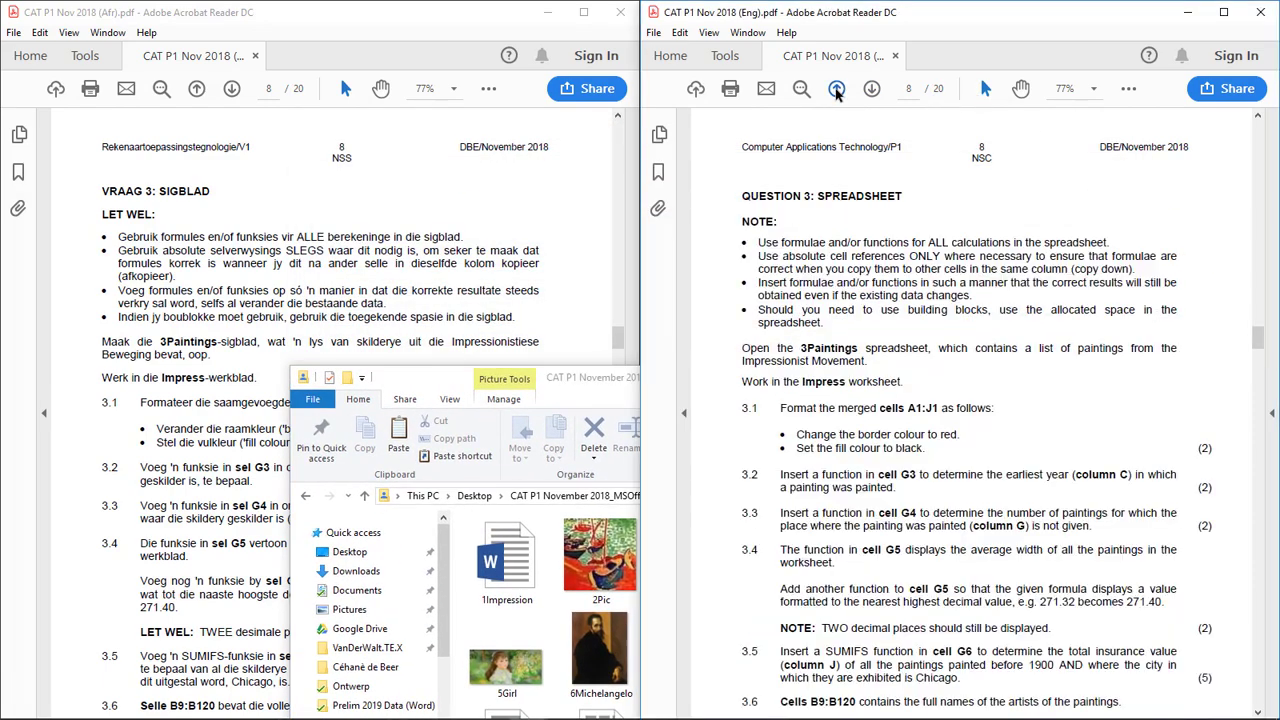
{"action": "left_click", "coordinate": [568, 389]}
{"action": "left_click_drag", "start_coordinate": [883, 389], "coordinate": [878, 286]}
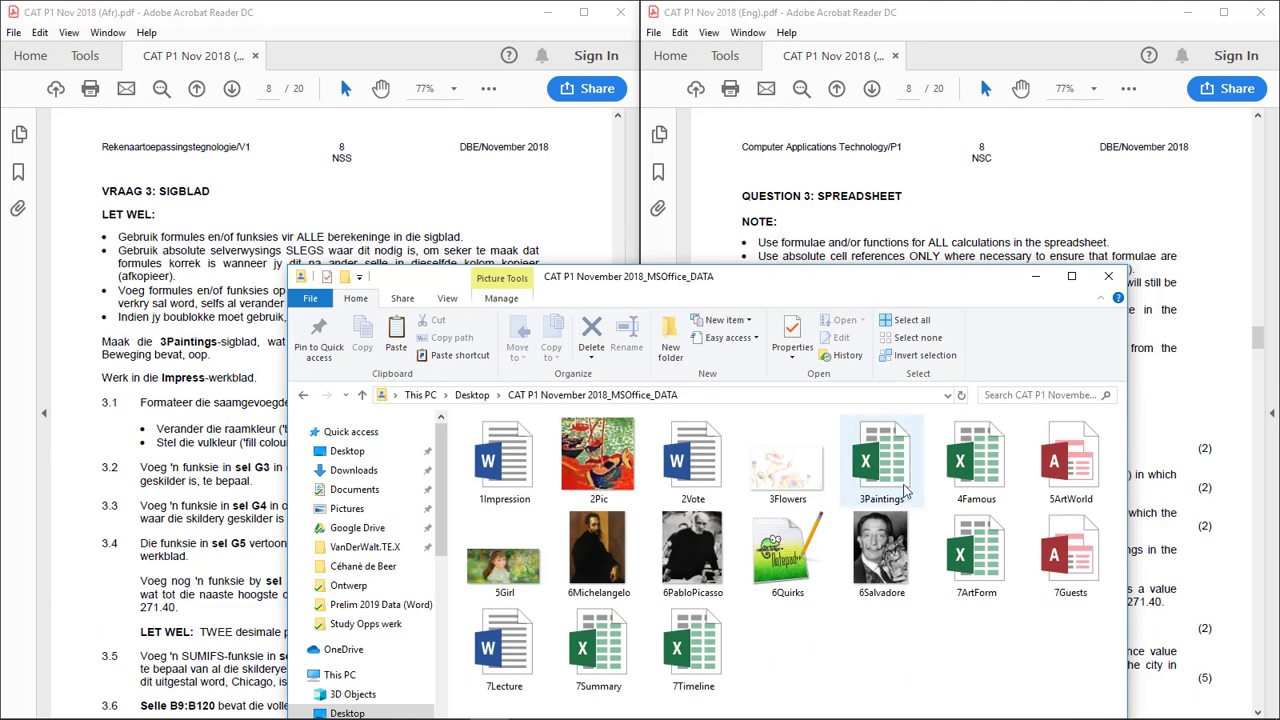
Open the 3Paintings workbook from the CAT P1 November 2018_MSOffice_DATA folder
{"action": "left_click", "coordinate": [970, 465]}
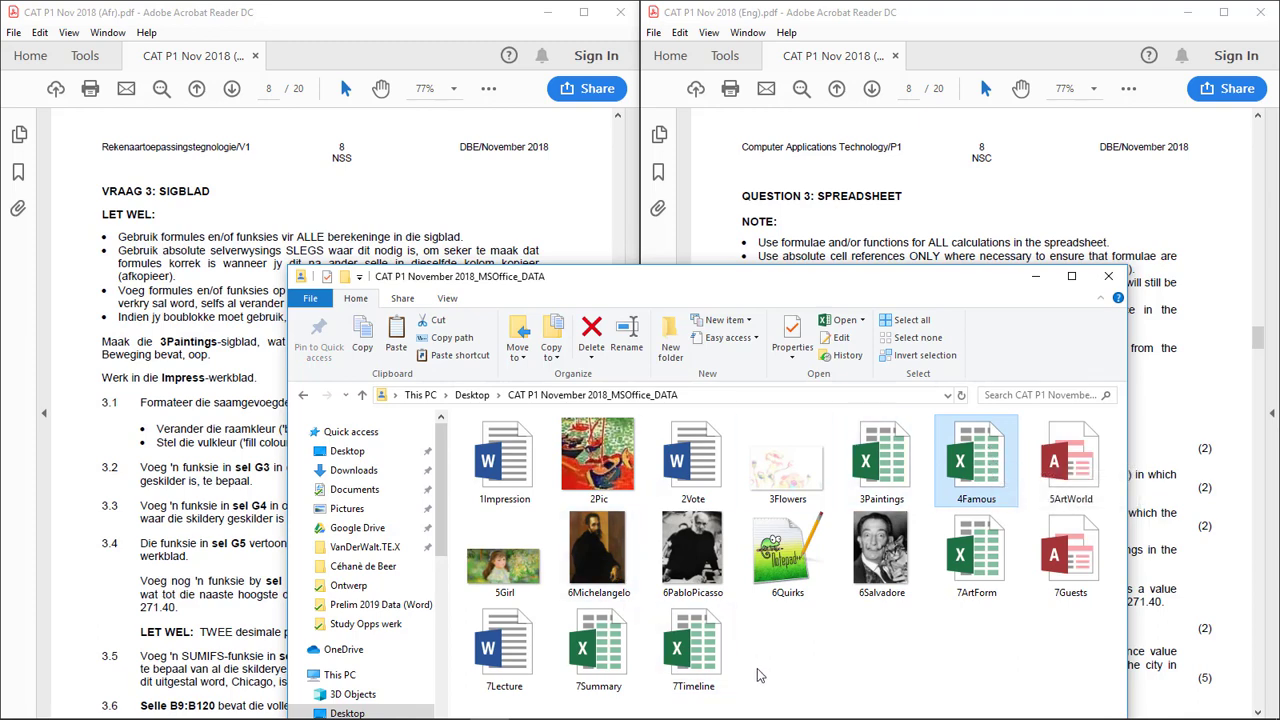
{"action": "left_click_drag", "start_coordinate": [758, 668], "coordinate": [520, 640]}
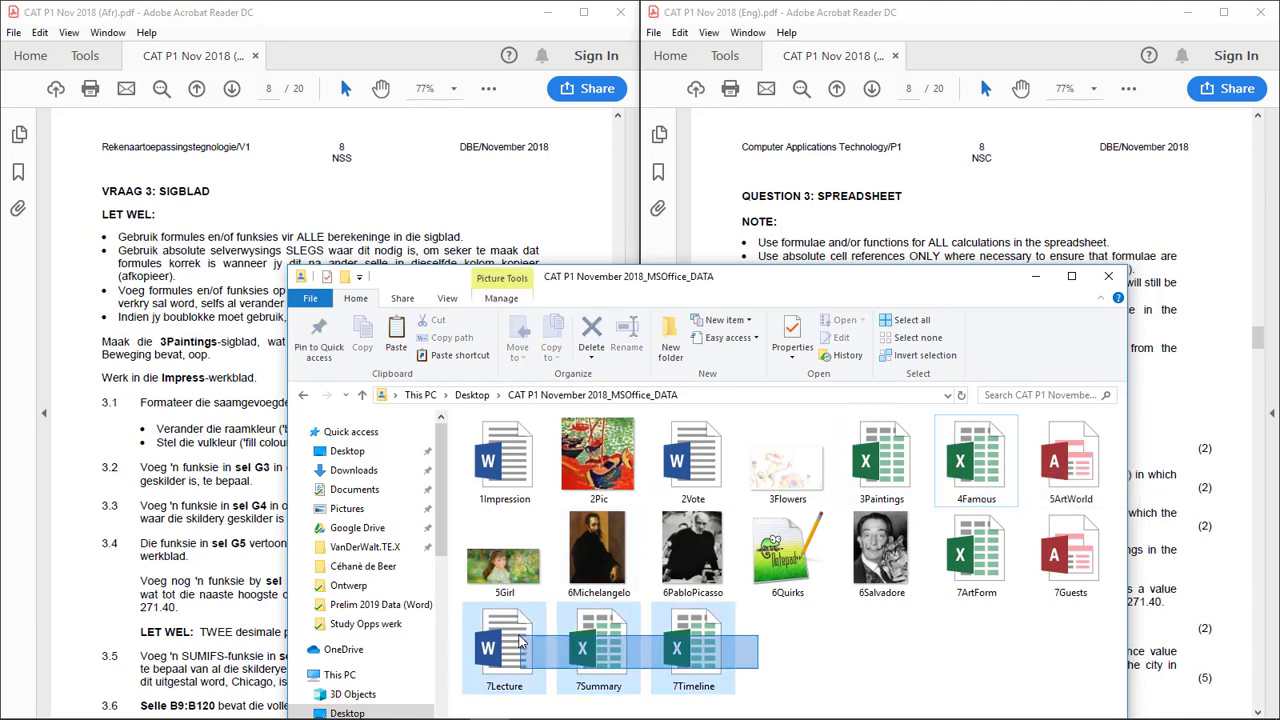
{"action": "left_click", "coordinate": [800, 666]}
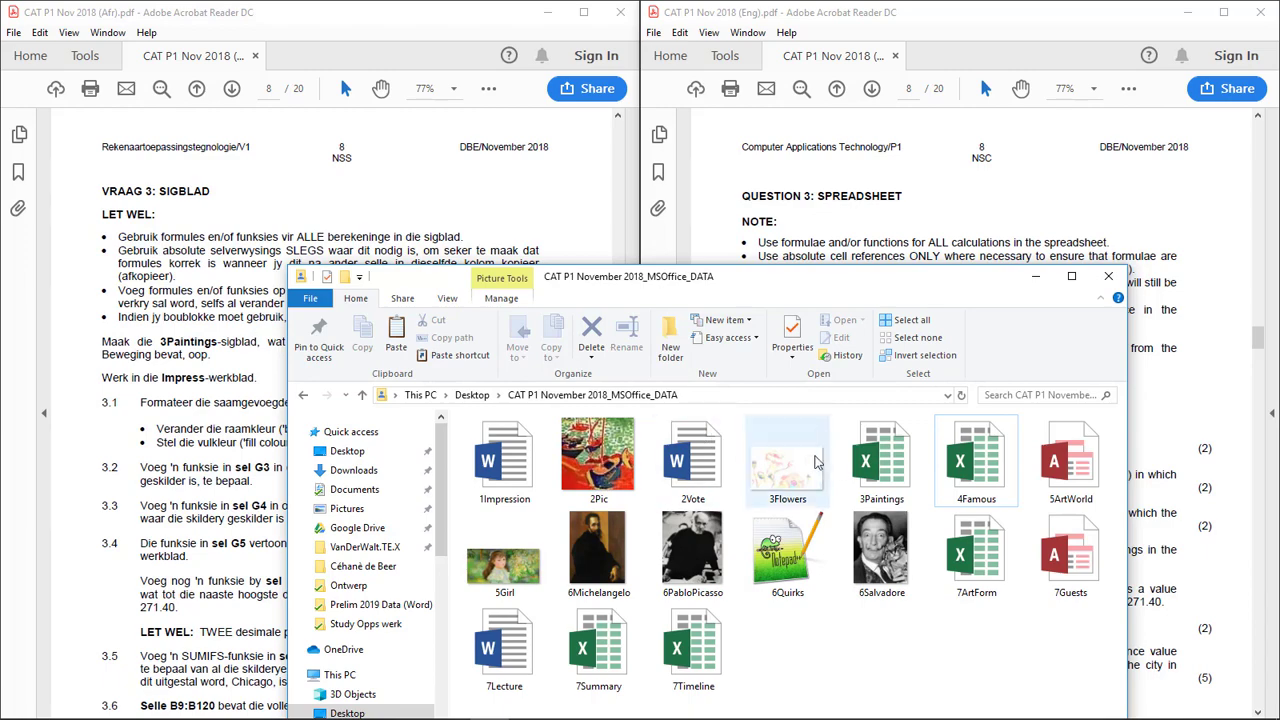
{"action": "double_click", "coordinate": [868, 468]}
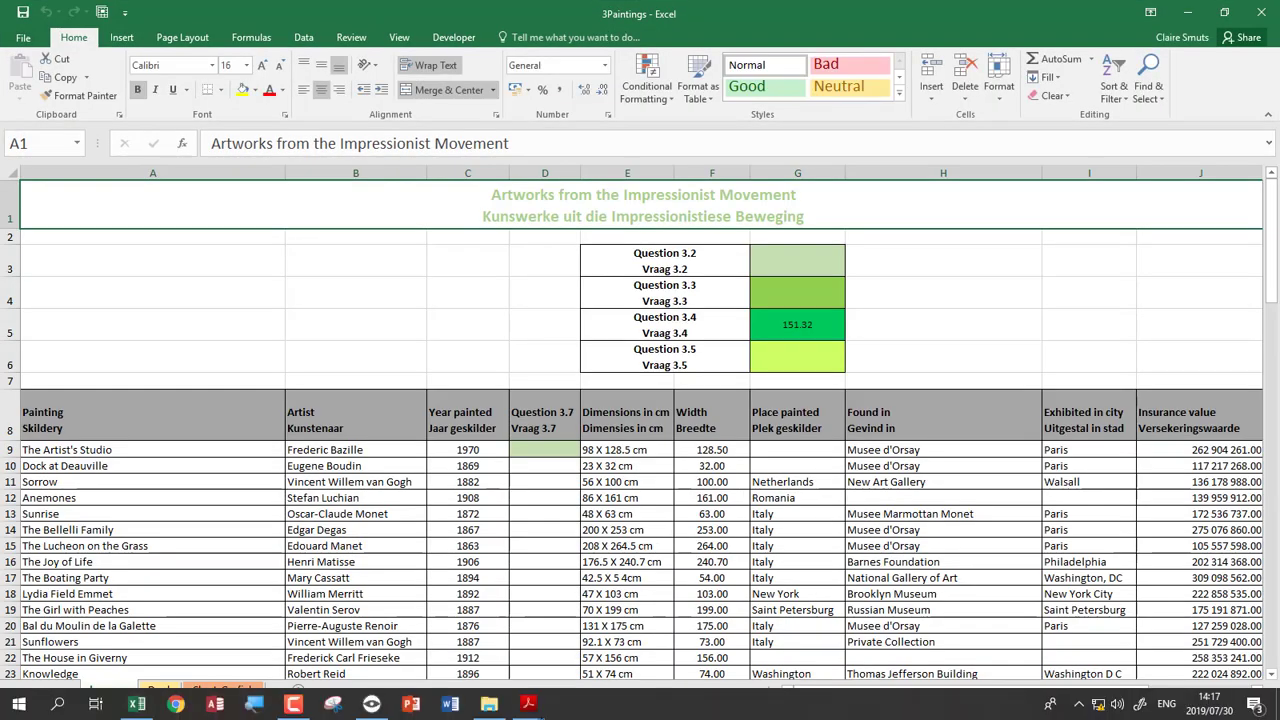
Review the question-paper PDFs, then bring the 3Paintings workbook back in Excel
{"action": "left_click", "coordinate": [1187, 12]}
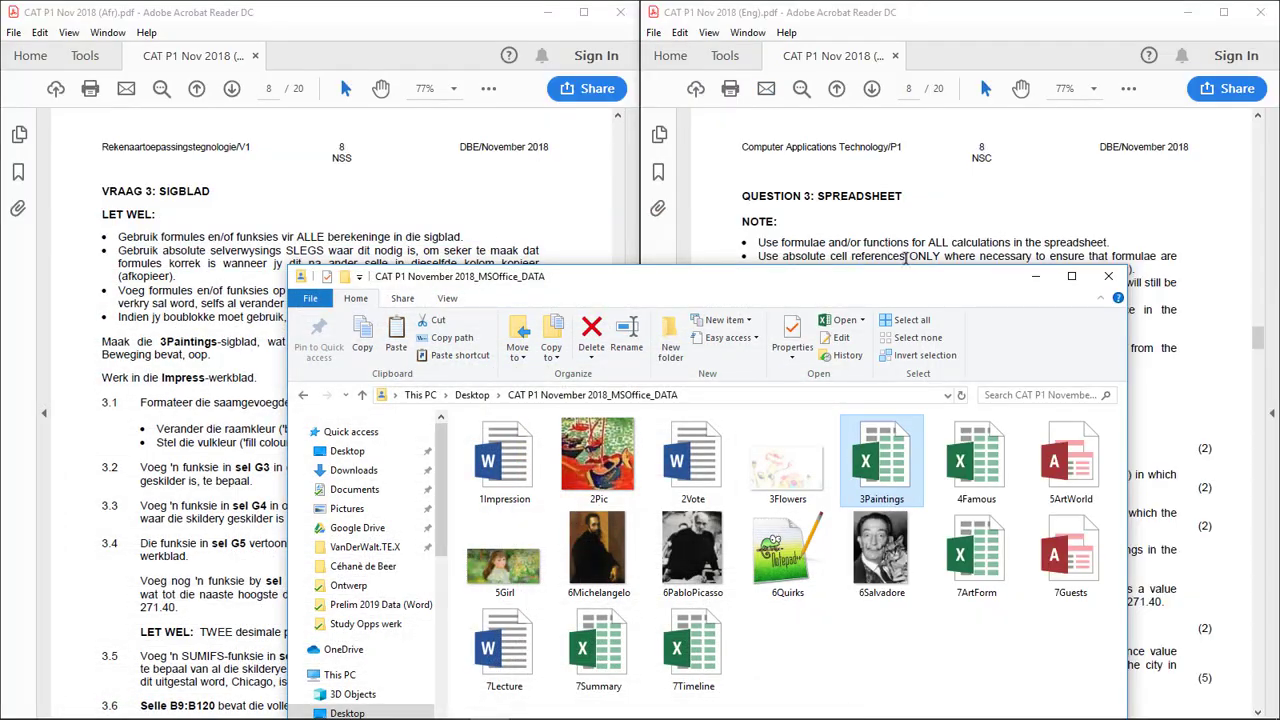
{"action": "left_click", "coordinate": [1037, 278]}
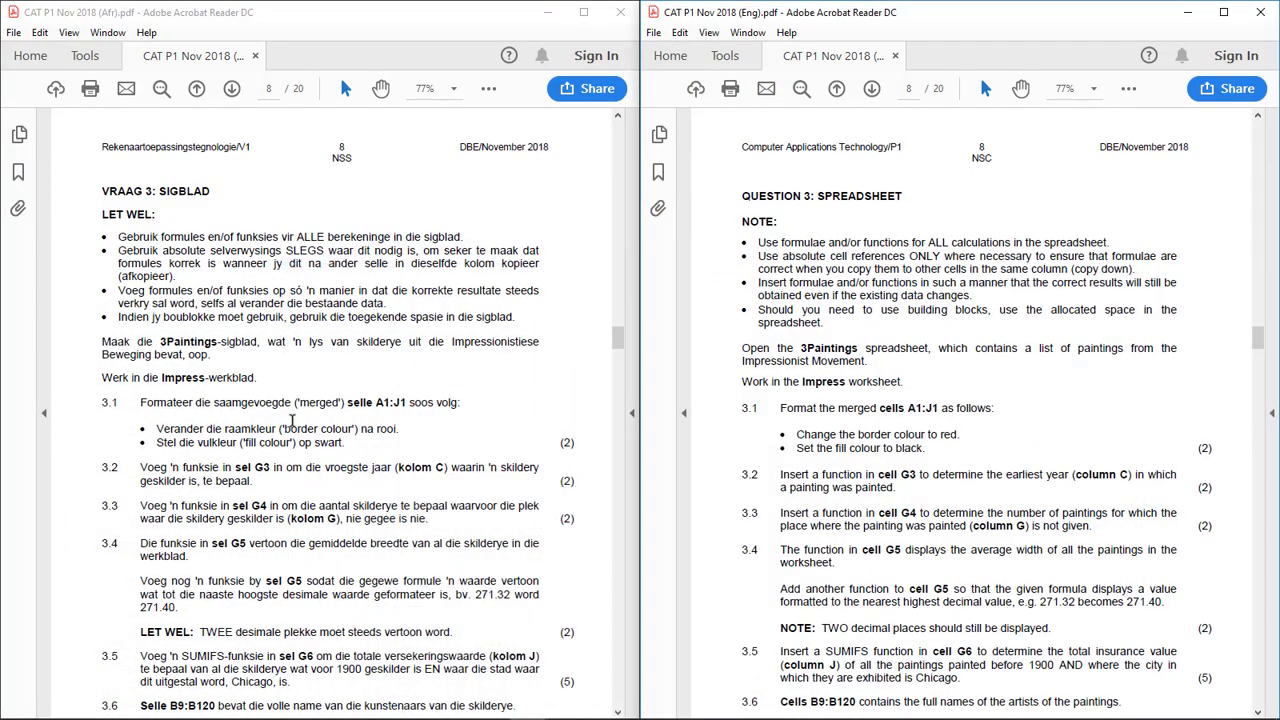
{"action": "mouse_move", "coordinate": [136, 715]}
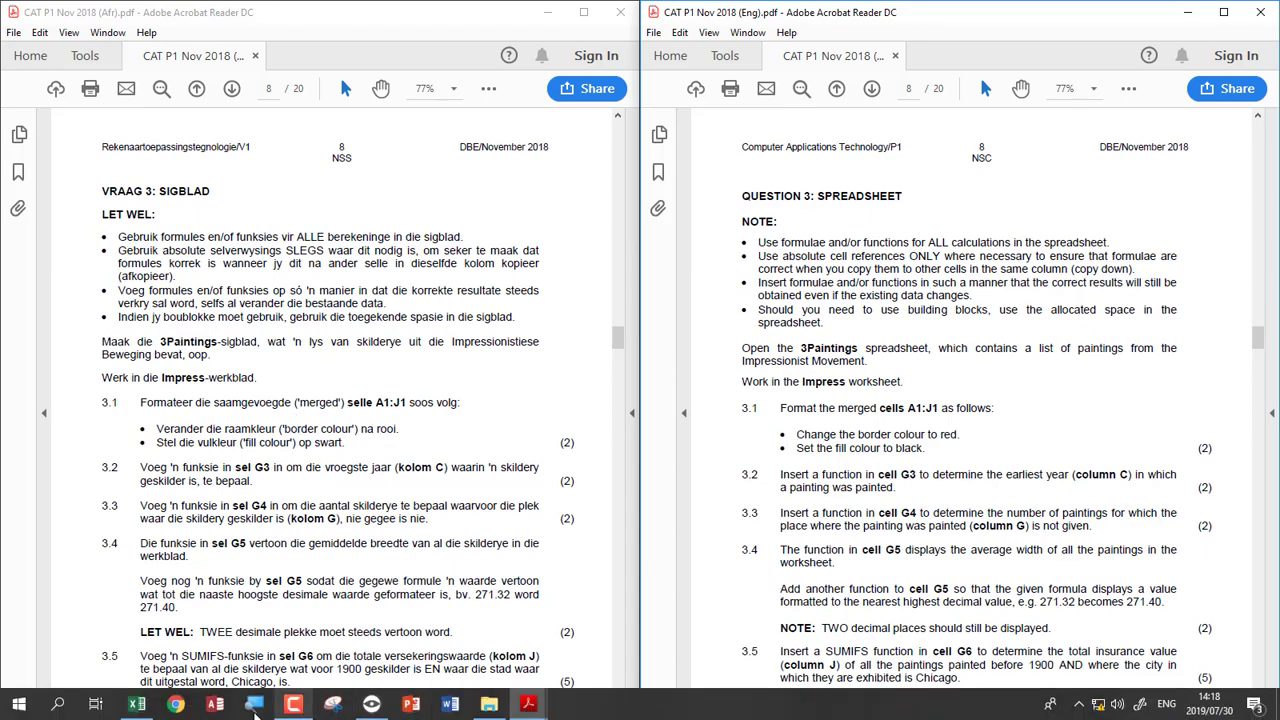
{"action": "left_click", "coordinate": [136, 664]}
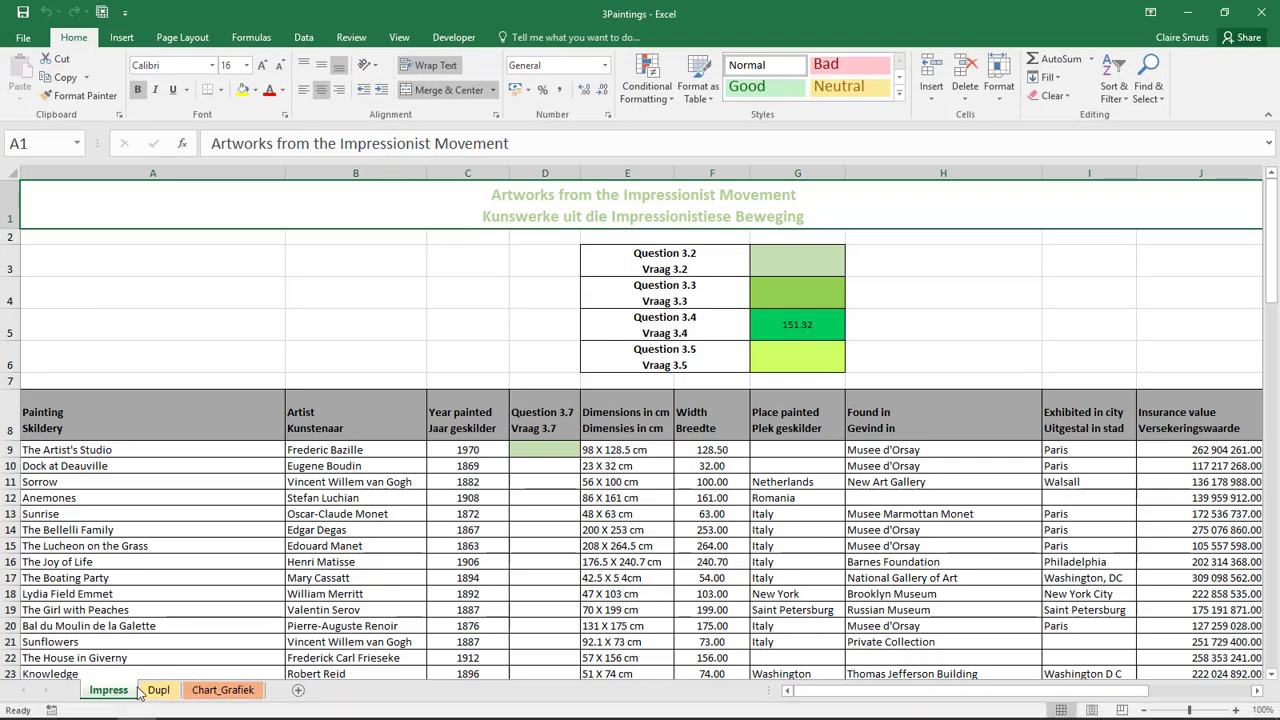
{"action": "left_click", "coordinate": [1186, 12]}
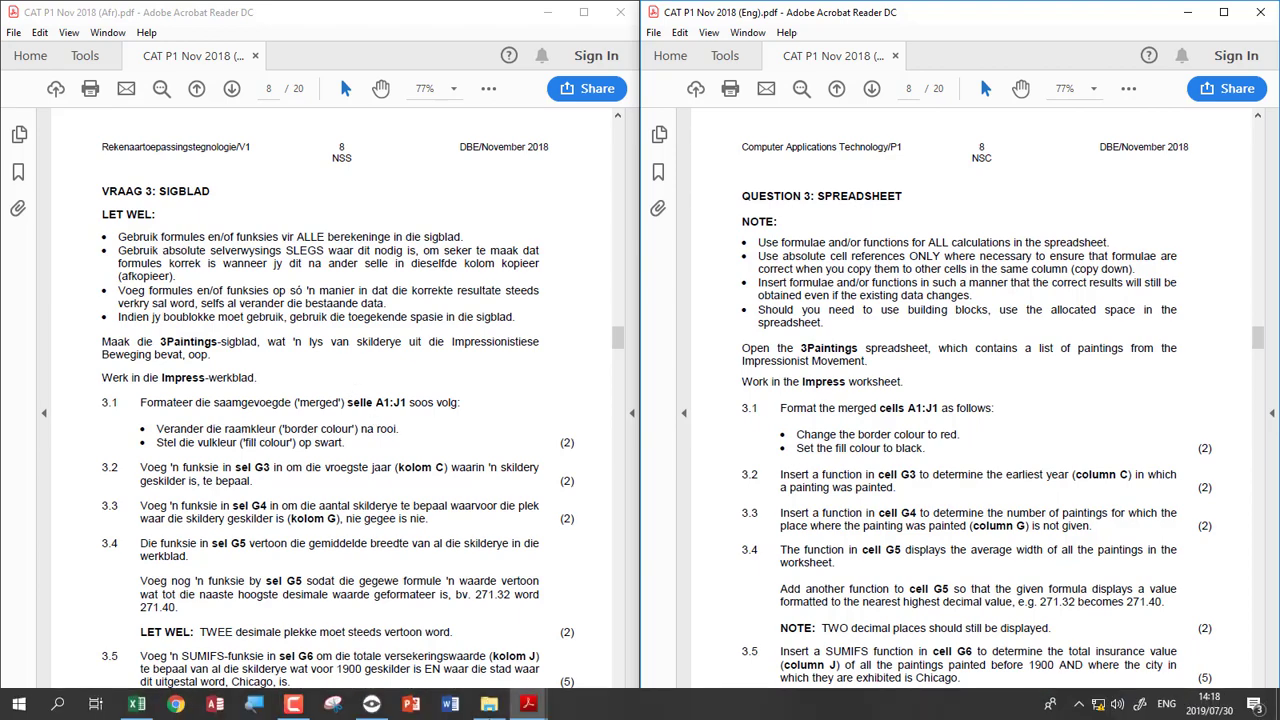
{"action": "left_click", "coordinate": [137, 706]}
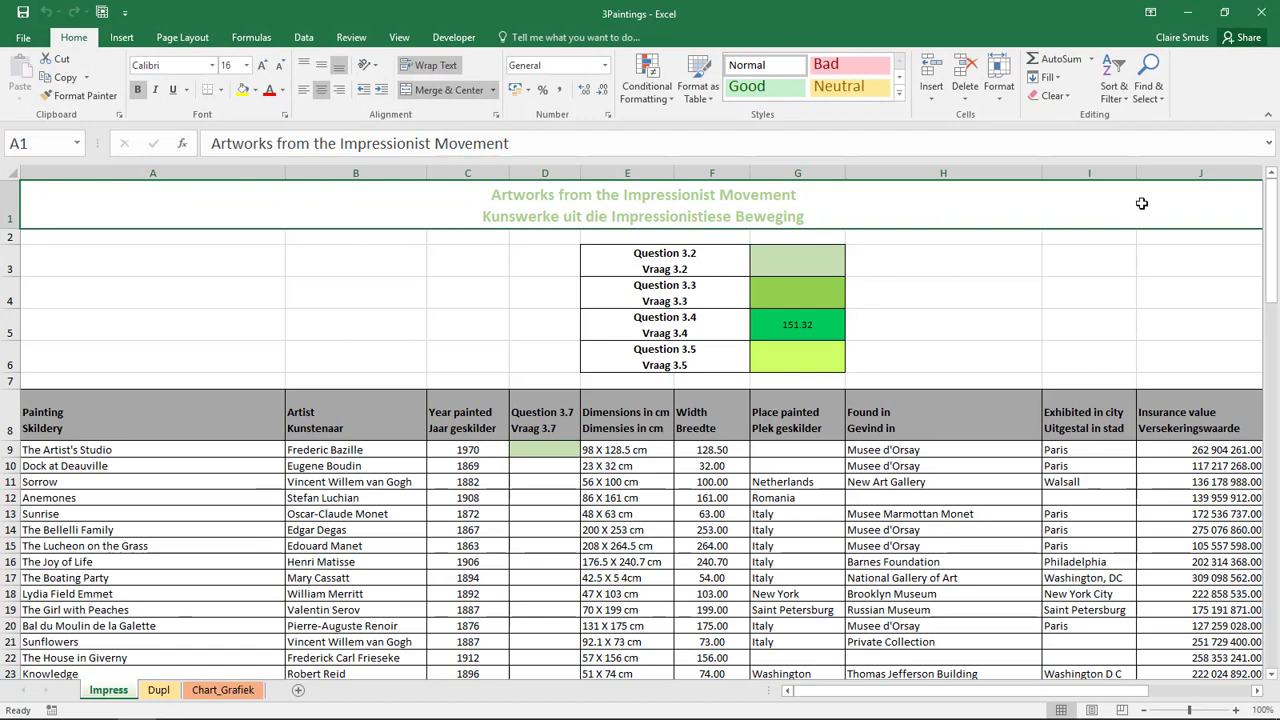
Give the merged title A1:J1 a red outside border
{"action": "scroll", "coordinate": [1143, 220], "scroll_direction": "down", "scroll_amount": 1, "text": "ctrl"}
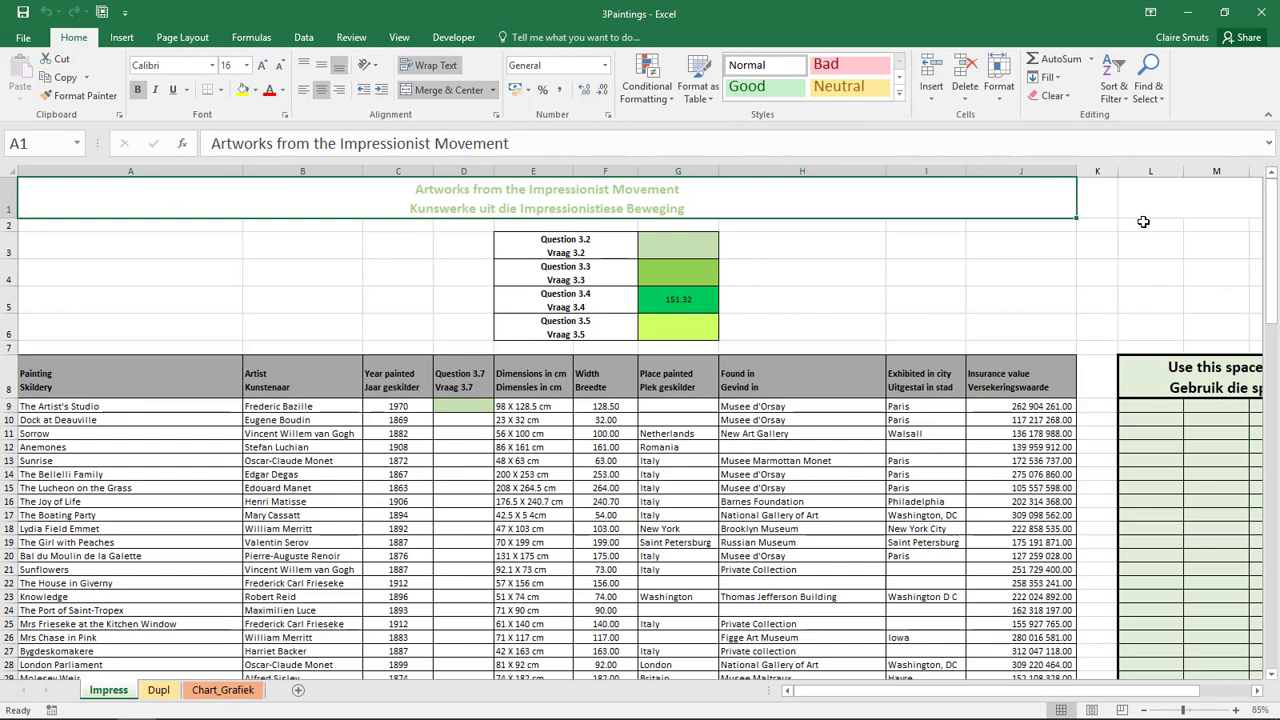
{"action": "left_click", "coordinate": [221, 90]}
{"action": "mouse_move", "coordinate": [247, 457]}
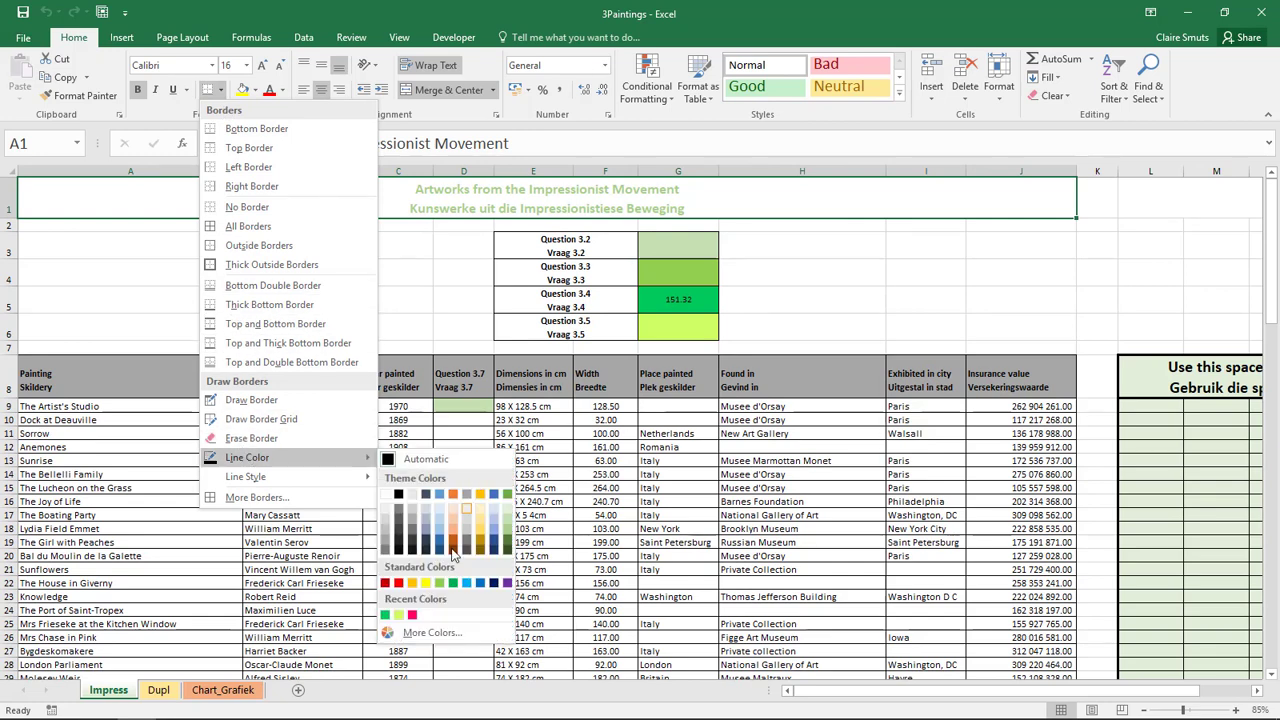
{"action": "left_click", "coordinate": [398, 582]}
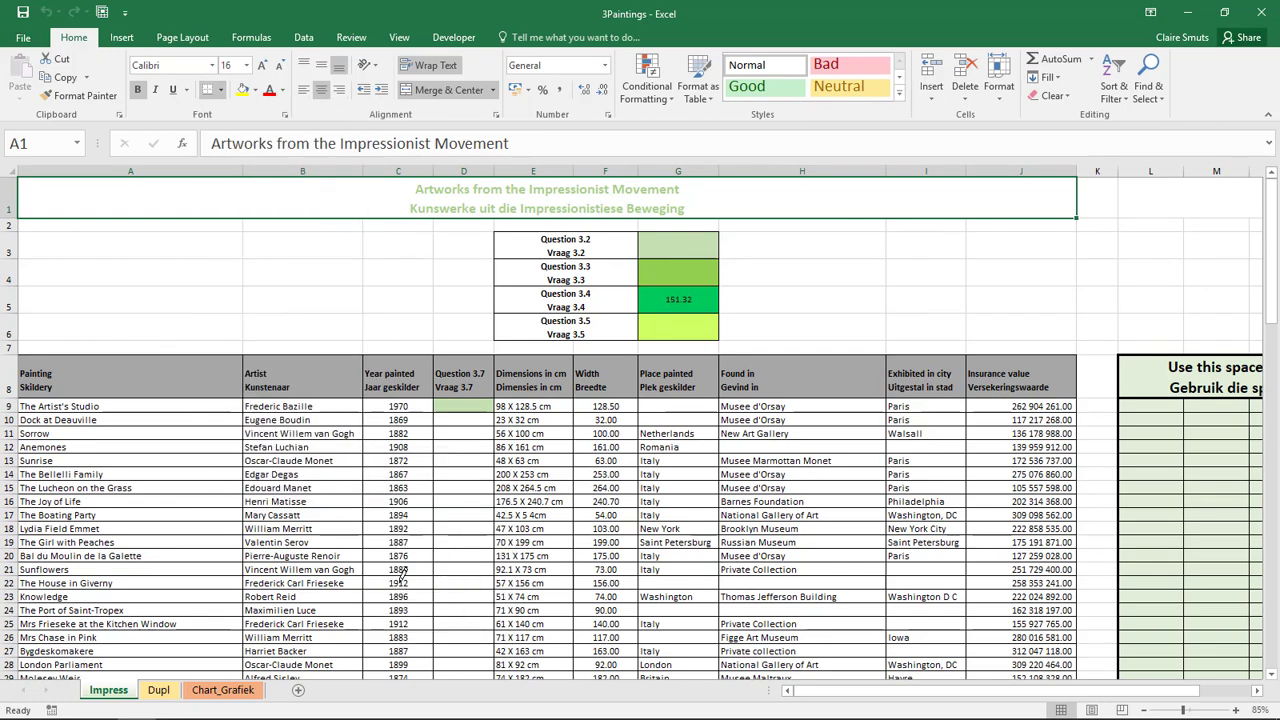
{"action": "left_click", "coordinate": [221, 90]}
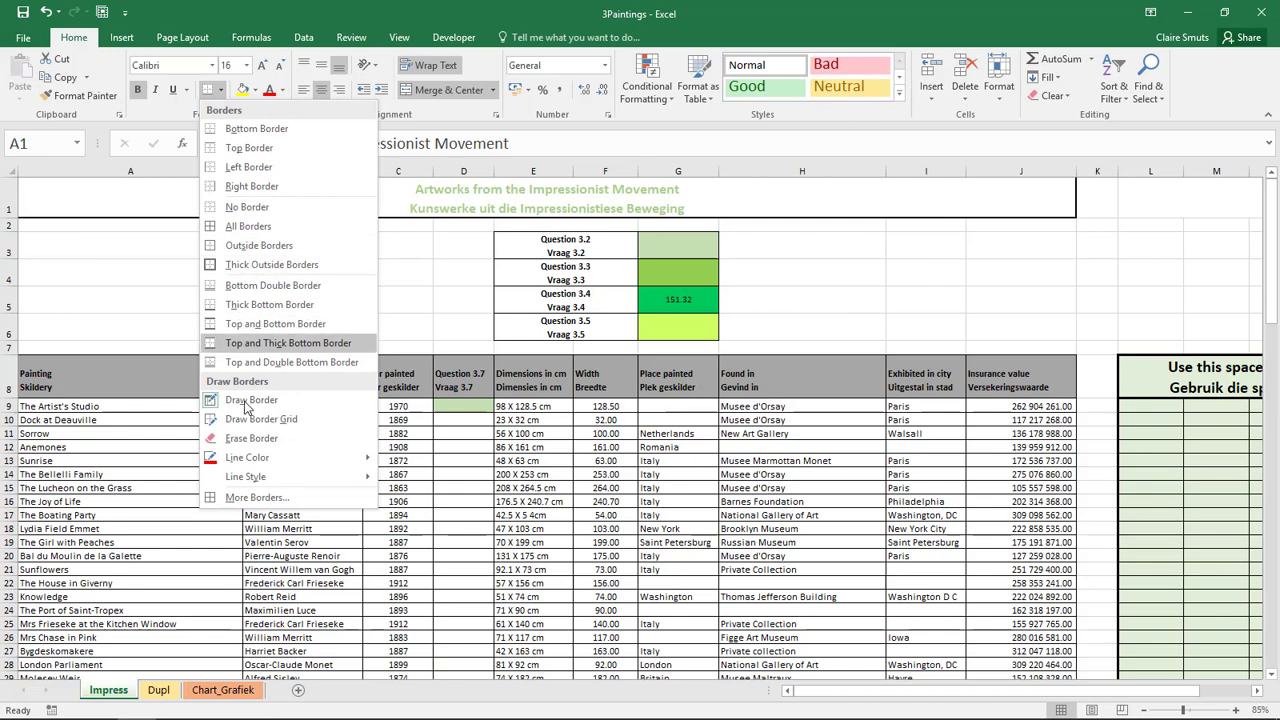
{"action": "left_click", "coordinate": [250, 250]}
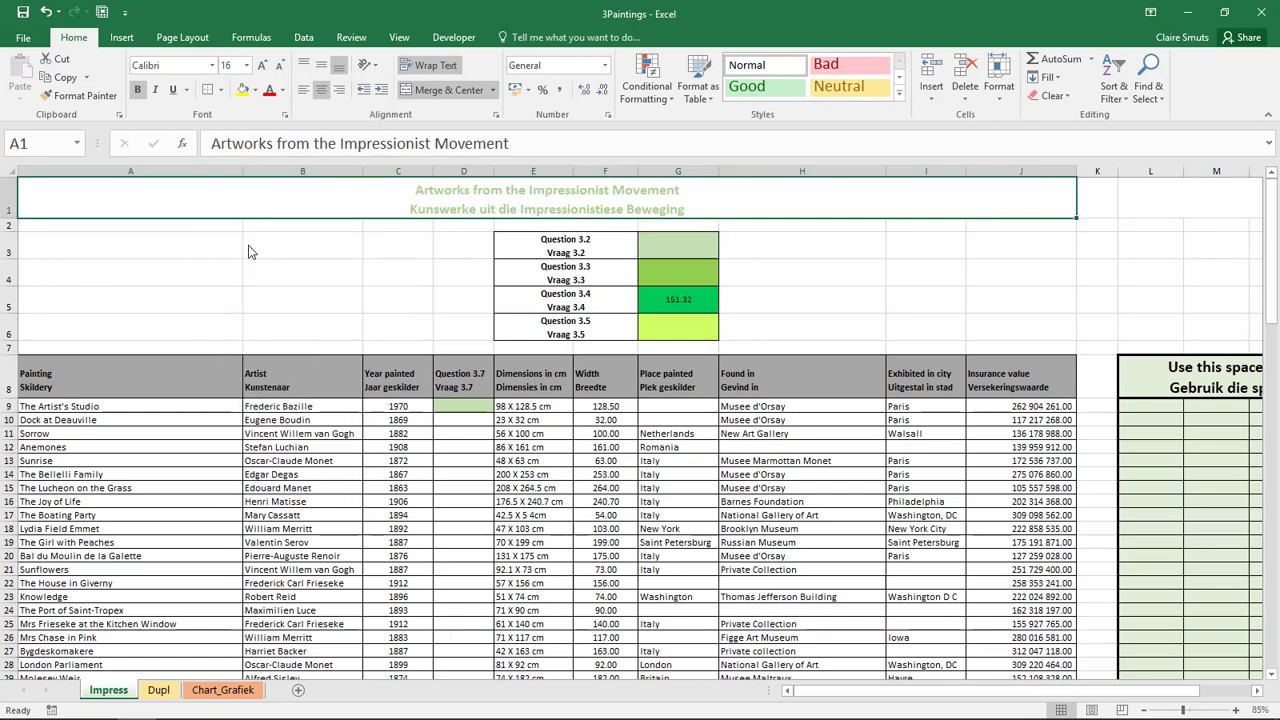
{"action": "left_click", "coordinate": [248, 245]}
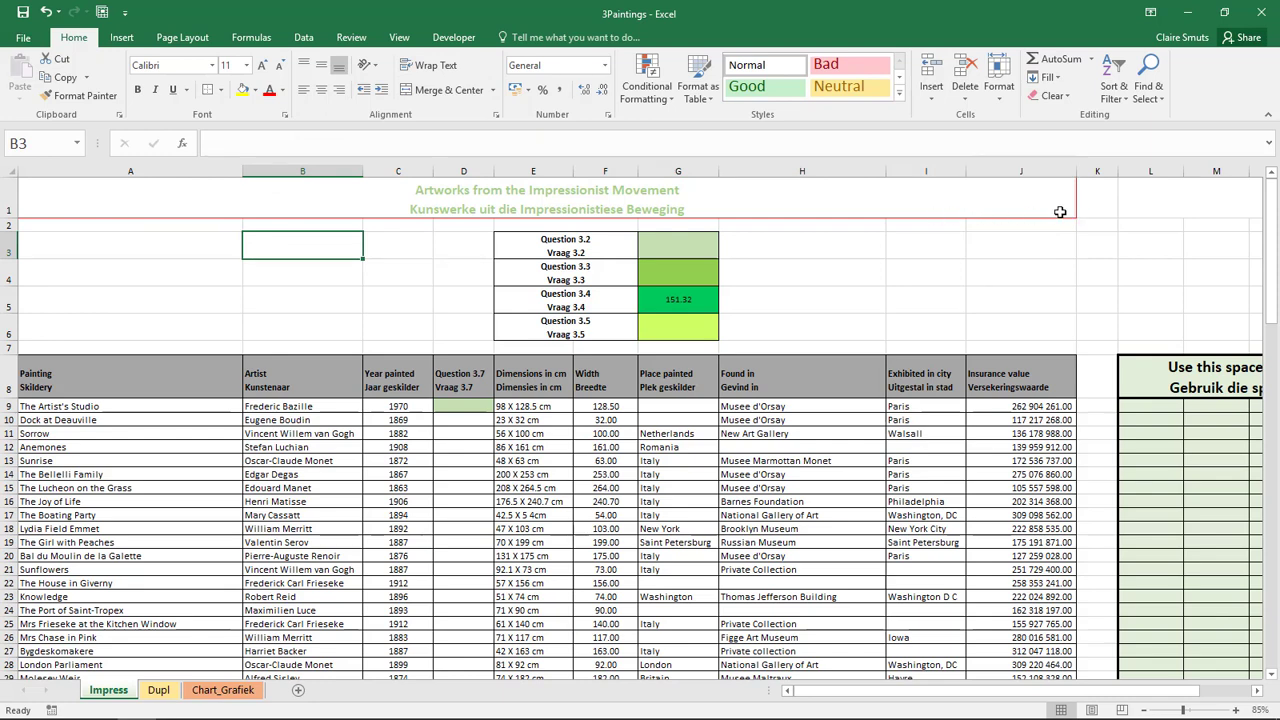
Fill the merged title cells A1:J1 with black
{"action": "left_click", "coordinate": [1001, 212]}
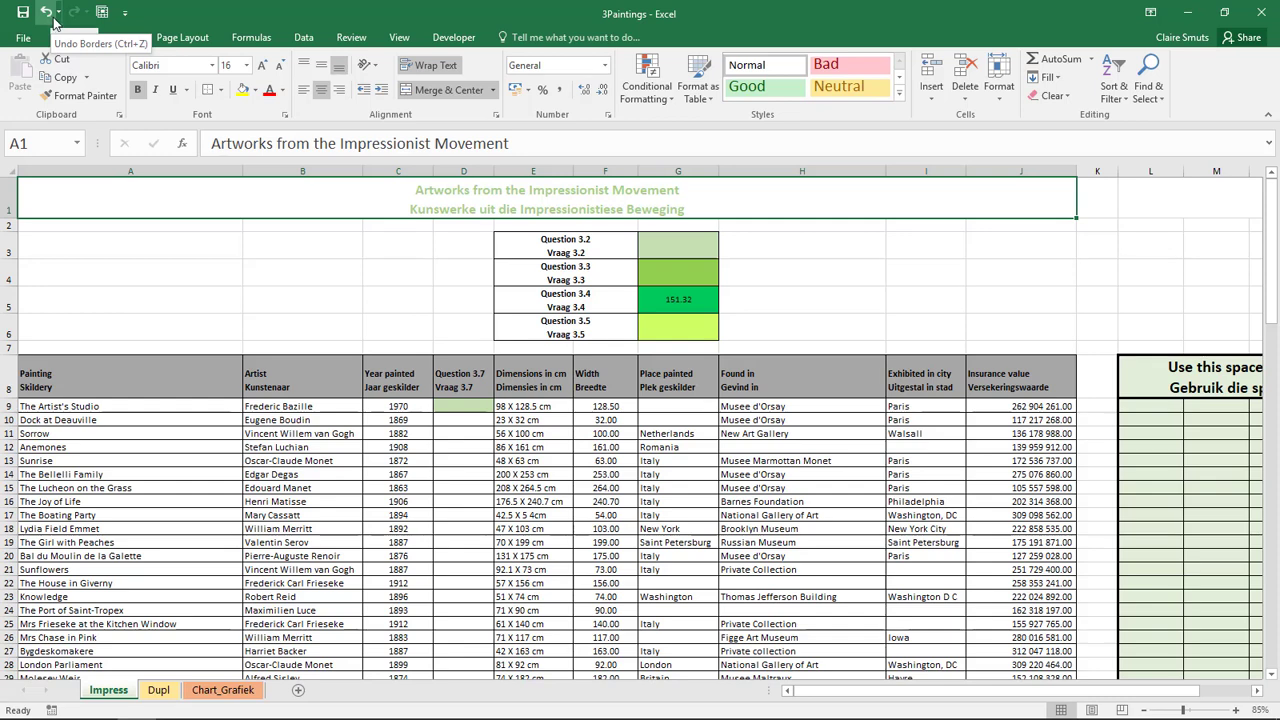
{"action": "left_click", "coordinate": [257, 91]}
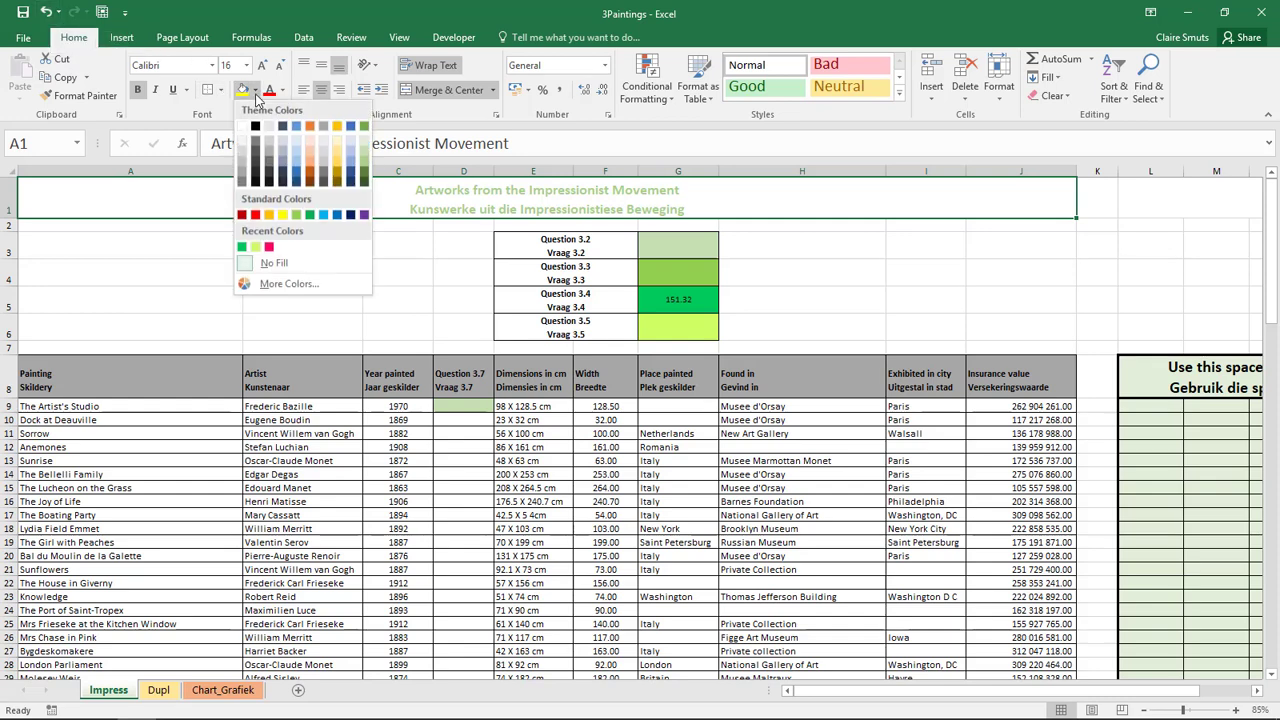
{"action": "left_click", "coordinate": [256, 127]}
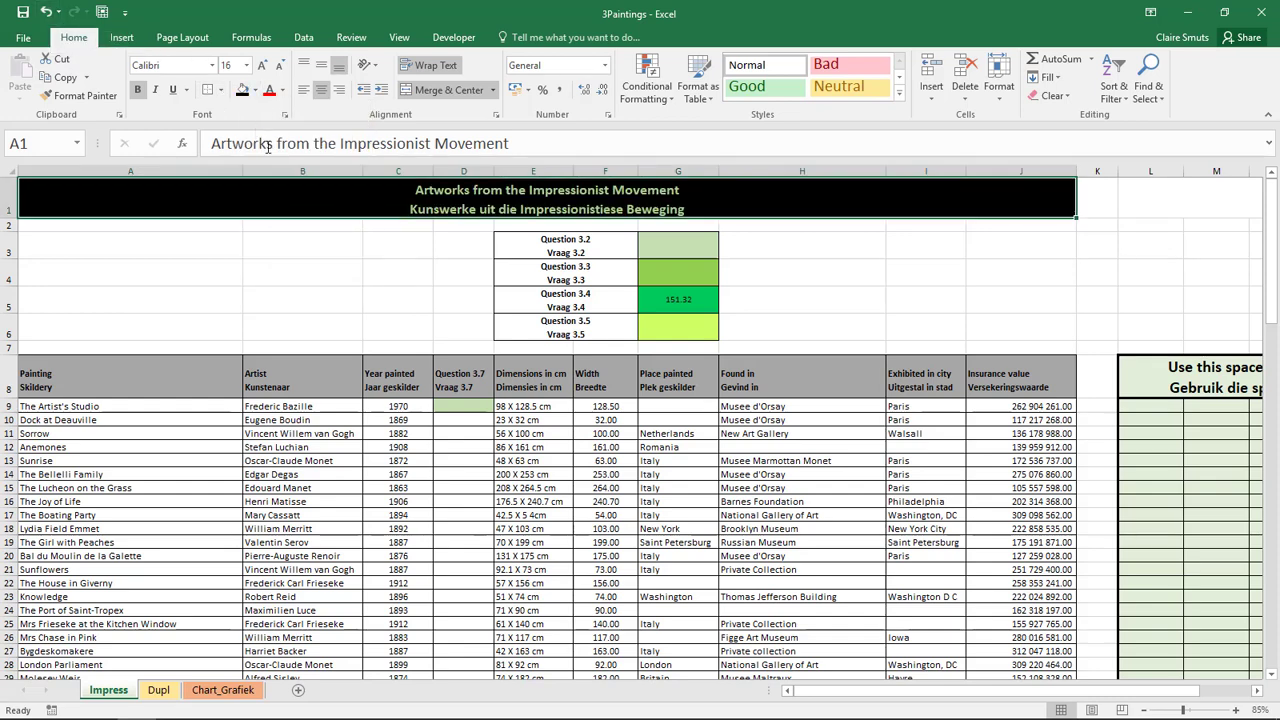
{"action": "left_click", "coordinate": [318, 239]}
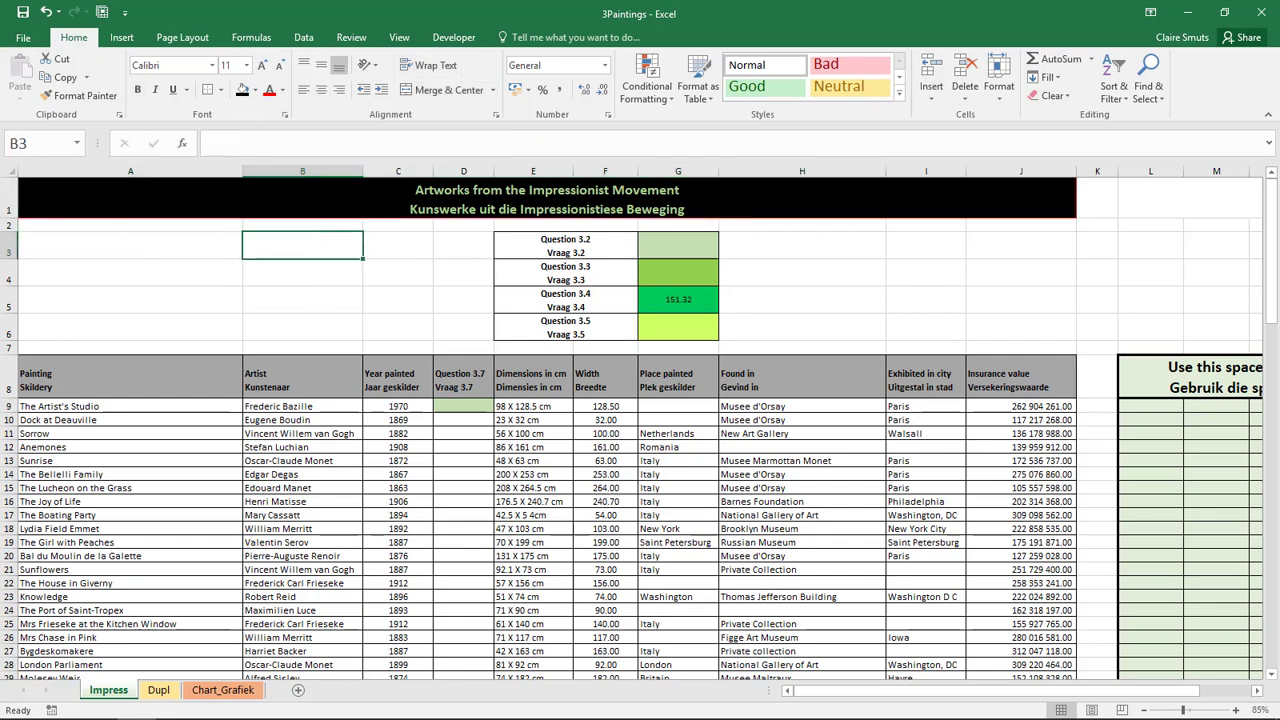
After checking the question paper, start a MIN formula in cell G3
{"action": "left_click", "coordinate": [529, 705]}
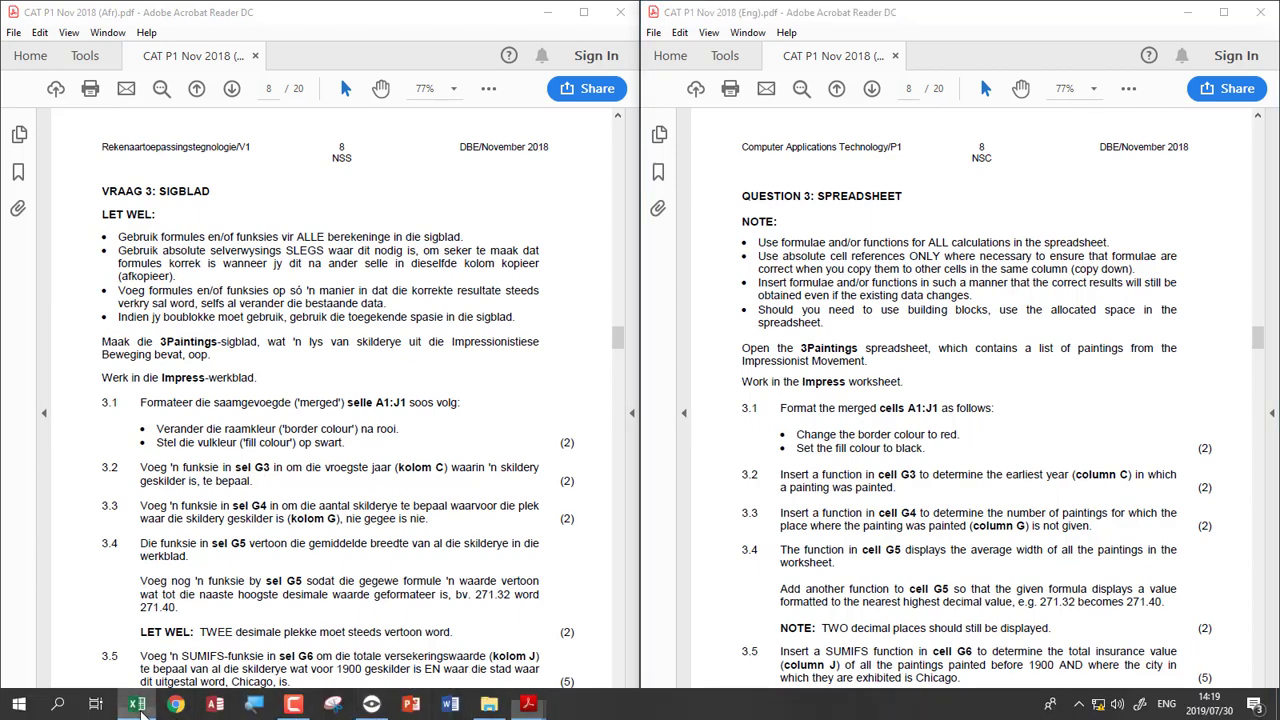
{"action": "left_click", "coordinate": [137, 704]}
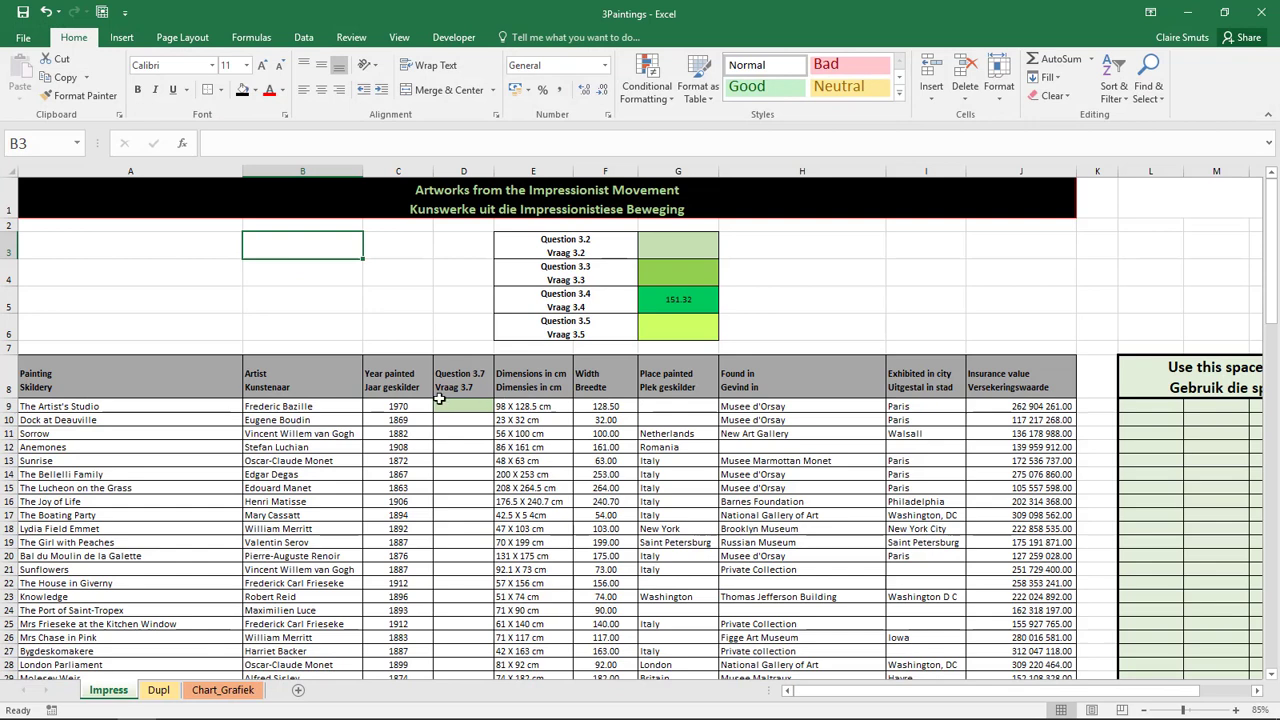
{"action": "left_click", "coordinate": [669, 243]}
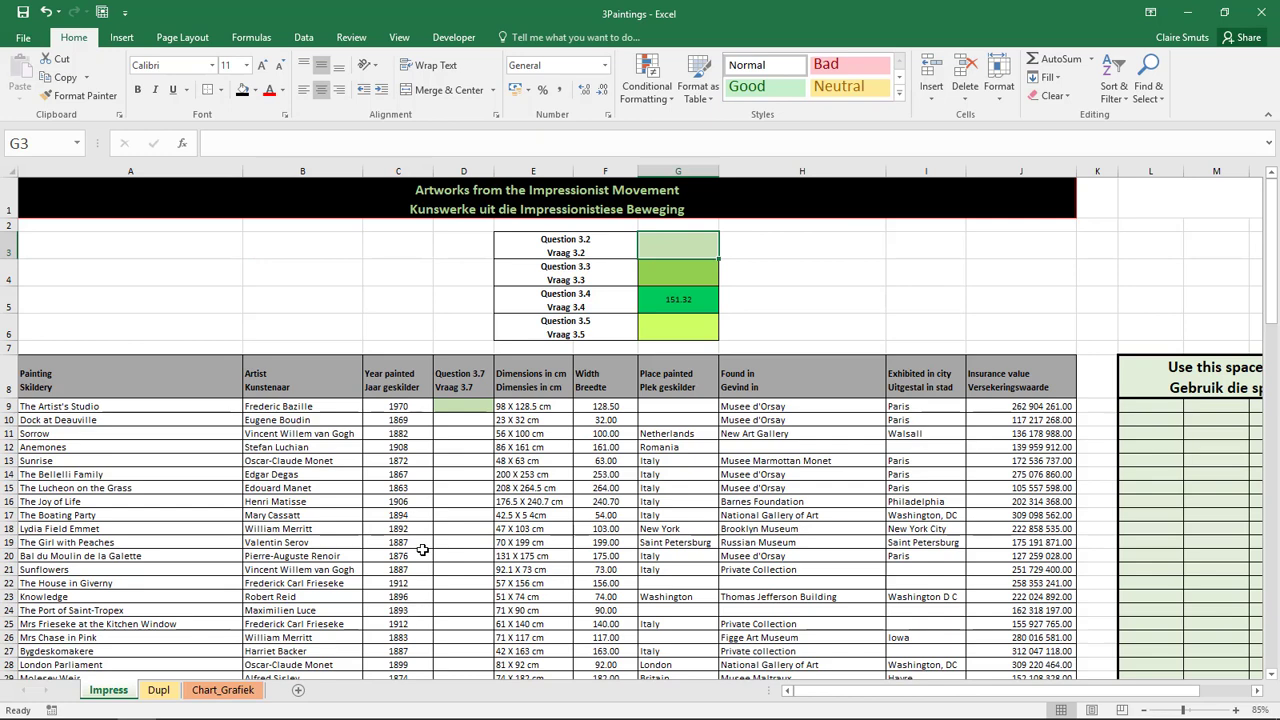
{"action": "key", "text": "F2"}
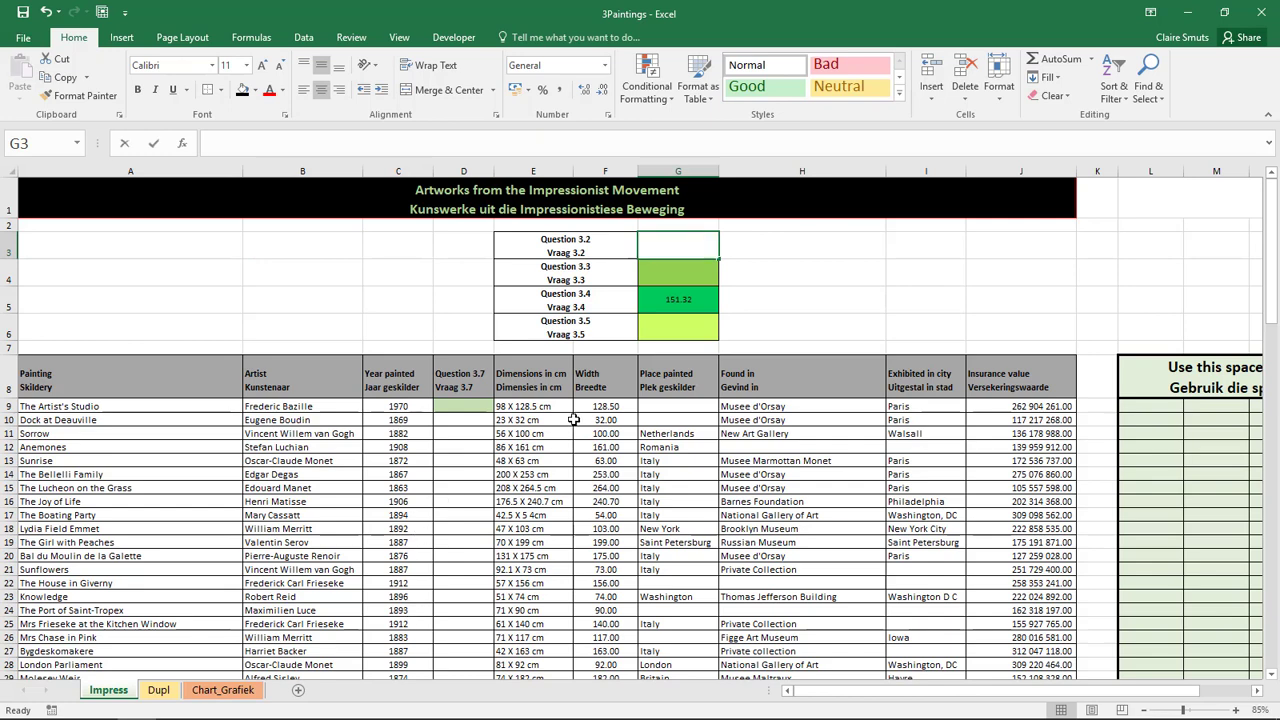
{"action": "type", "text": "=min"}
{"action": "key", "text": "Tab"}
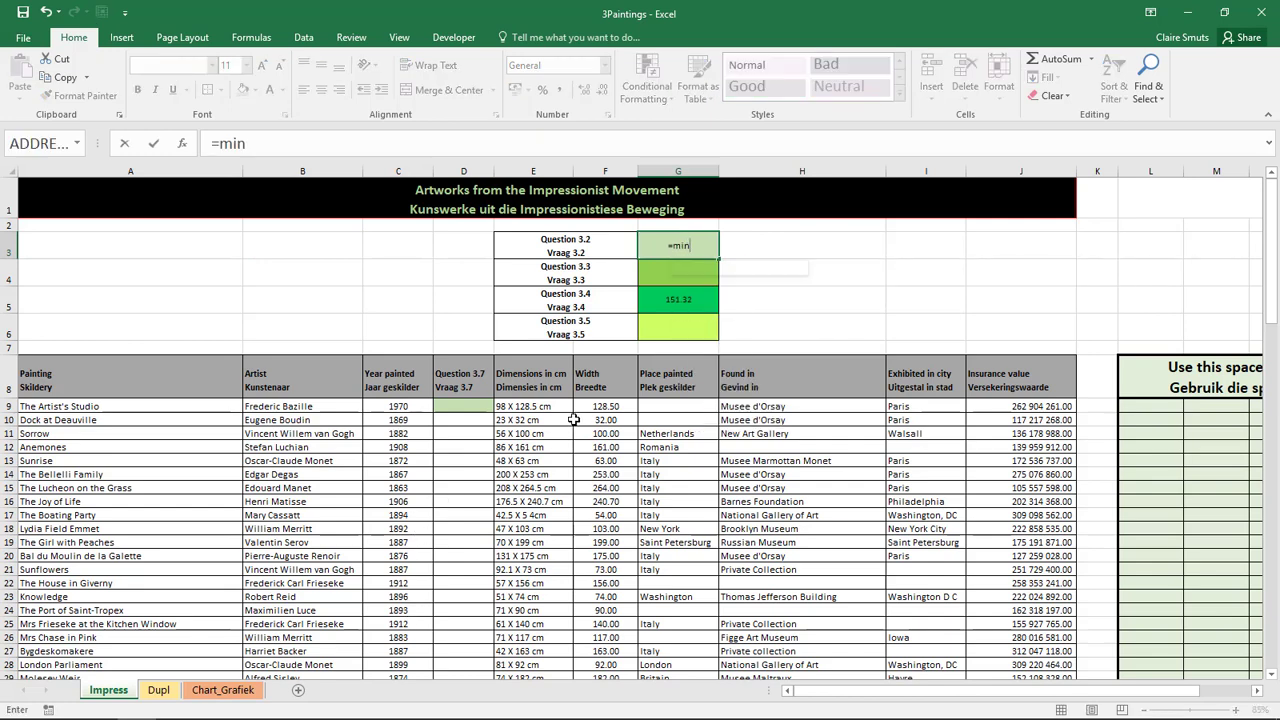
Complete =MIN(C9:C120) in G3 to get the earliest year, 1494
{"action": "left_click", "coordinate": [380, 401]}
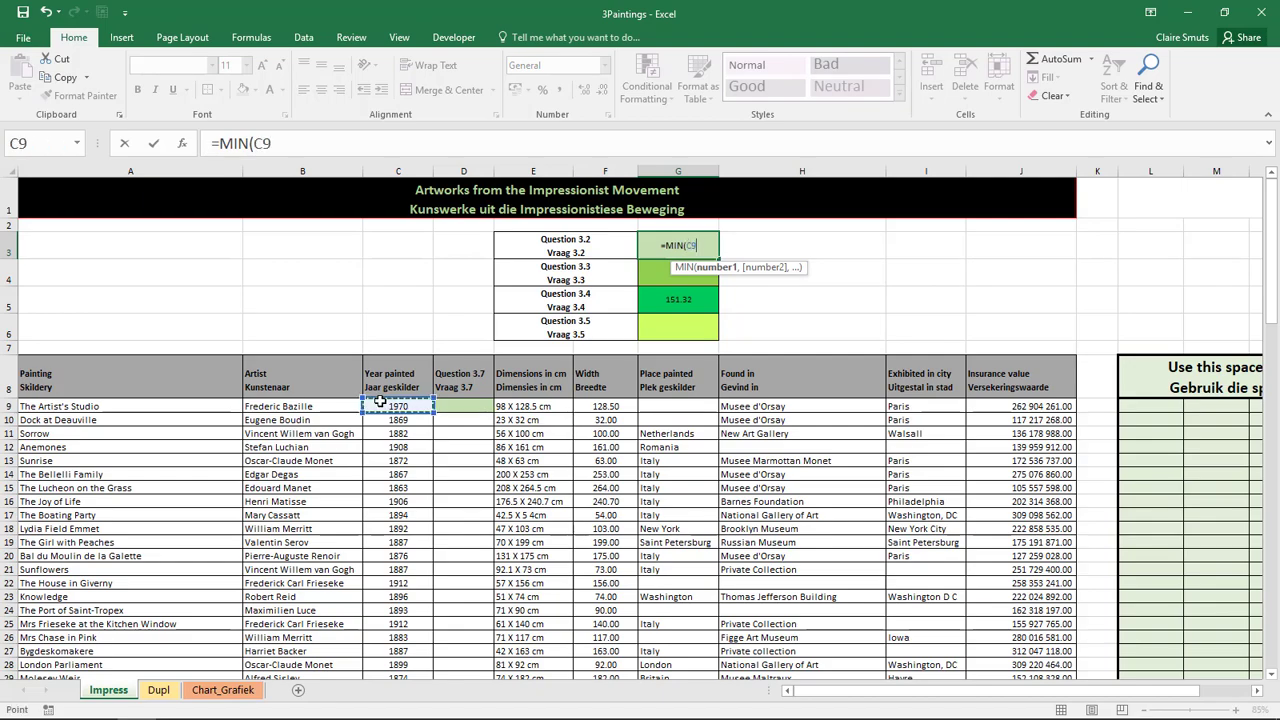
{"action": "key", "text": "ctrl+shift+Down"}
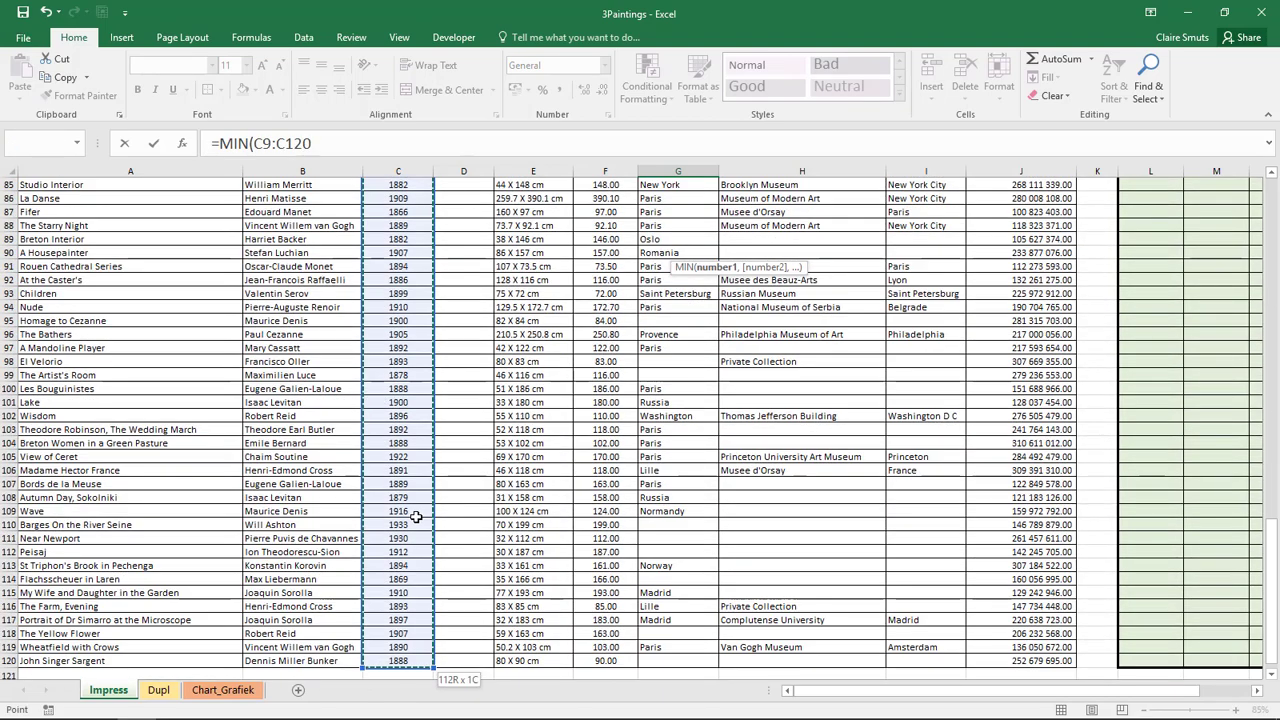
{"action": "scroll", "coordinate": [417, 517], "scroll_direction": "down", "scroll_amount": 3}
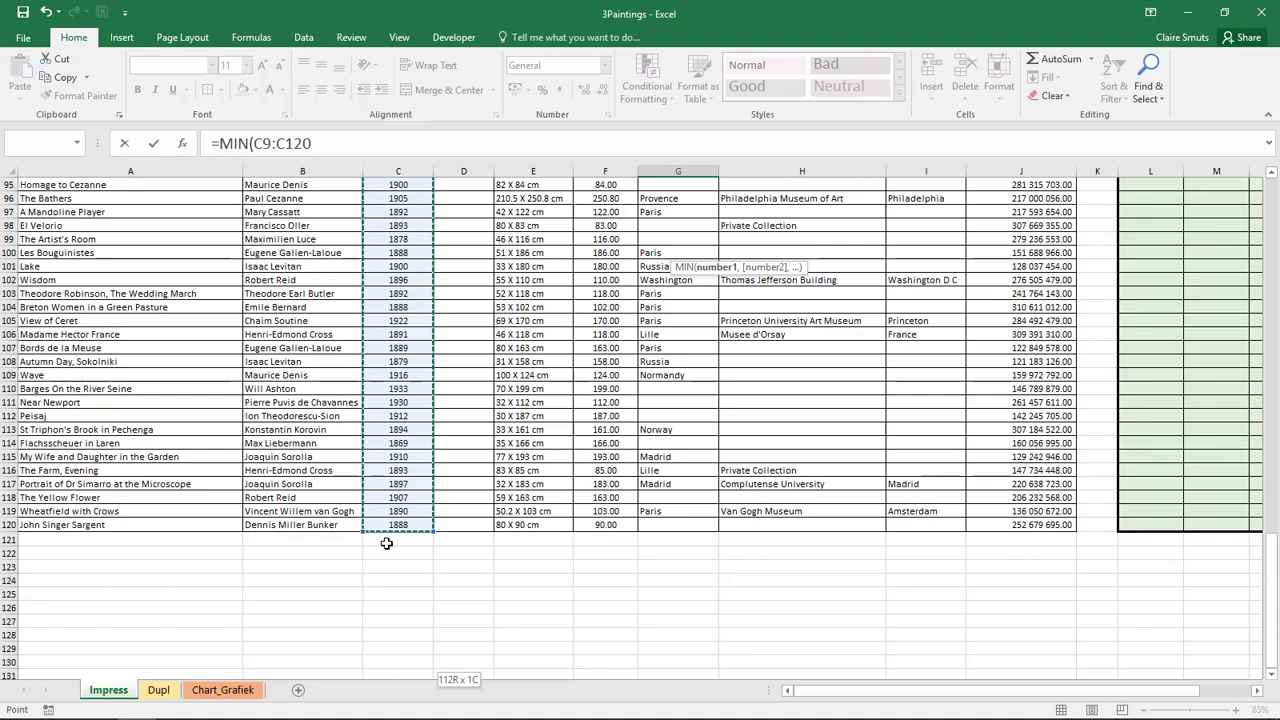
{"action": "type", "text": ")"}
{"action": "key", "text": "Return"}
{"action": "scroll", "coordinate": [667, 529], "scroll_direction": "up", "scroll_amount": 1}
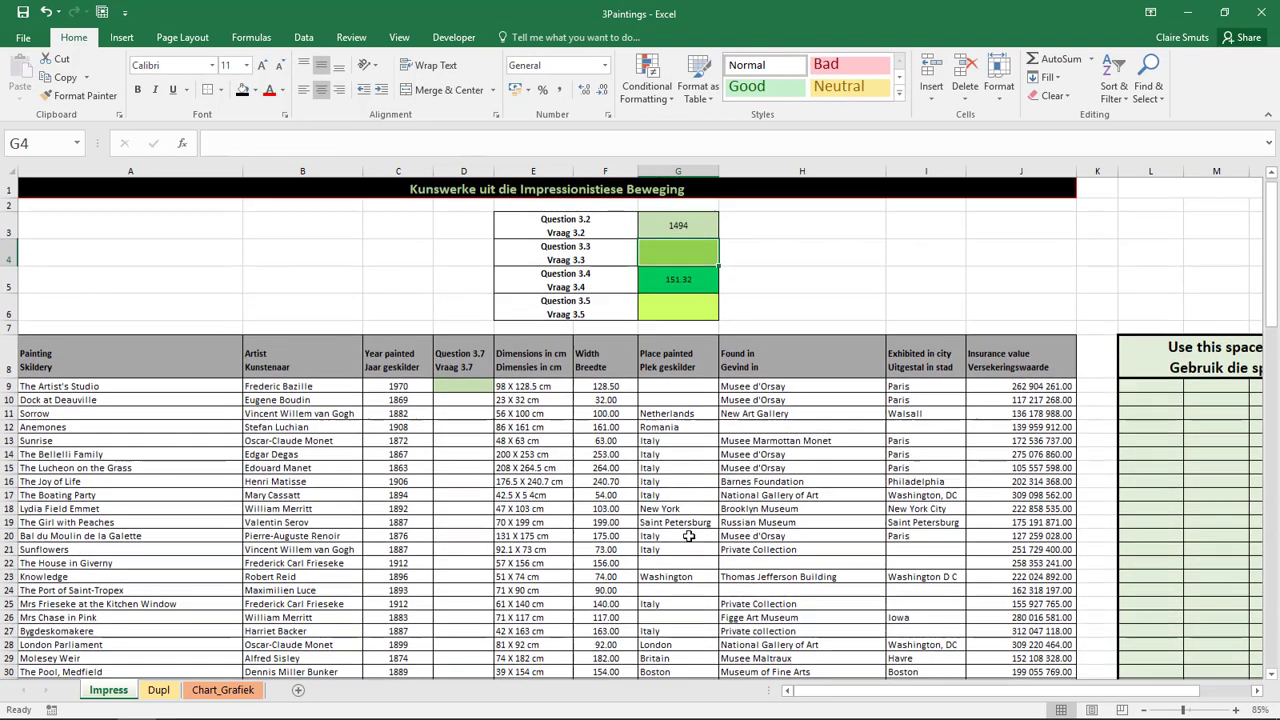
{"action": "left_click", "coordinate": [1187, 12]}
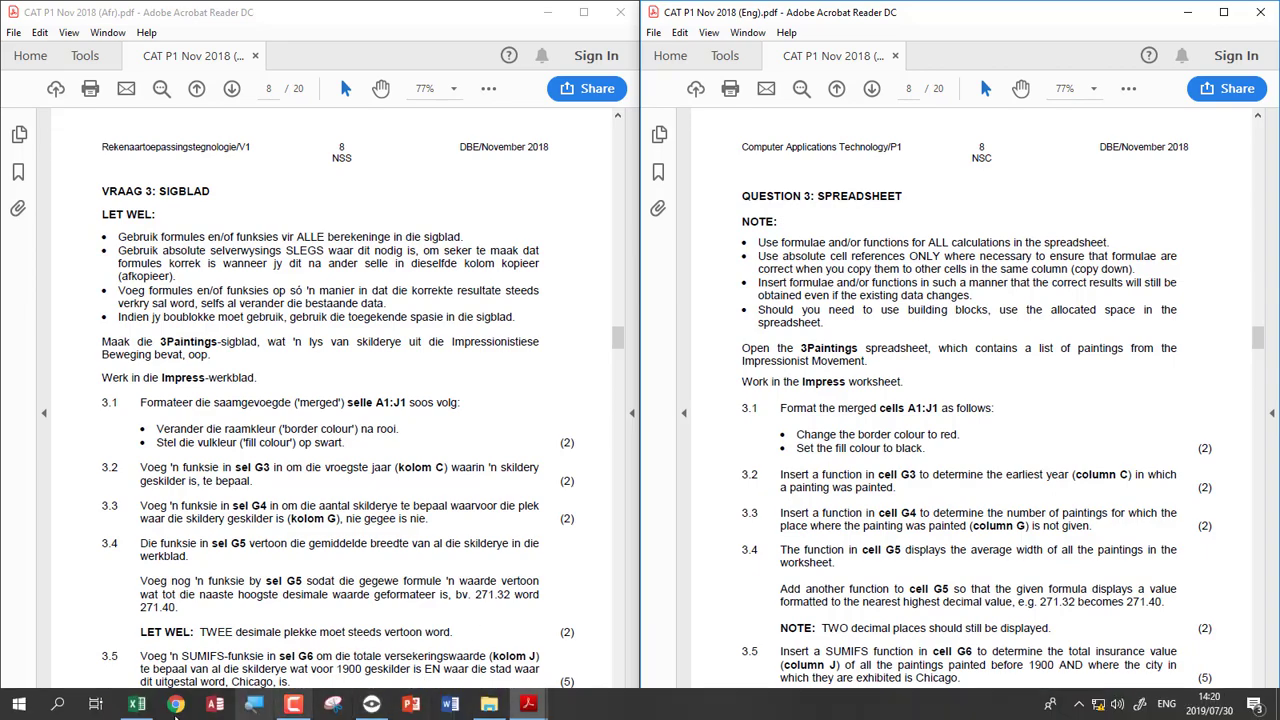
Return to the workbook and select the Place painted column to review it
{"action": "left_click", "coordinate": [131, 708]}
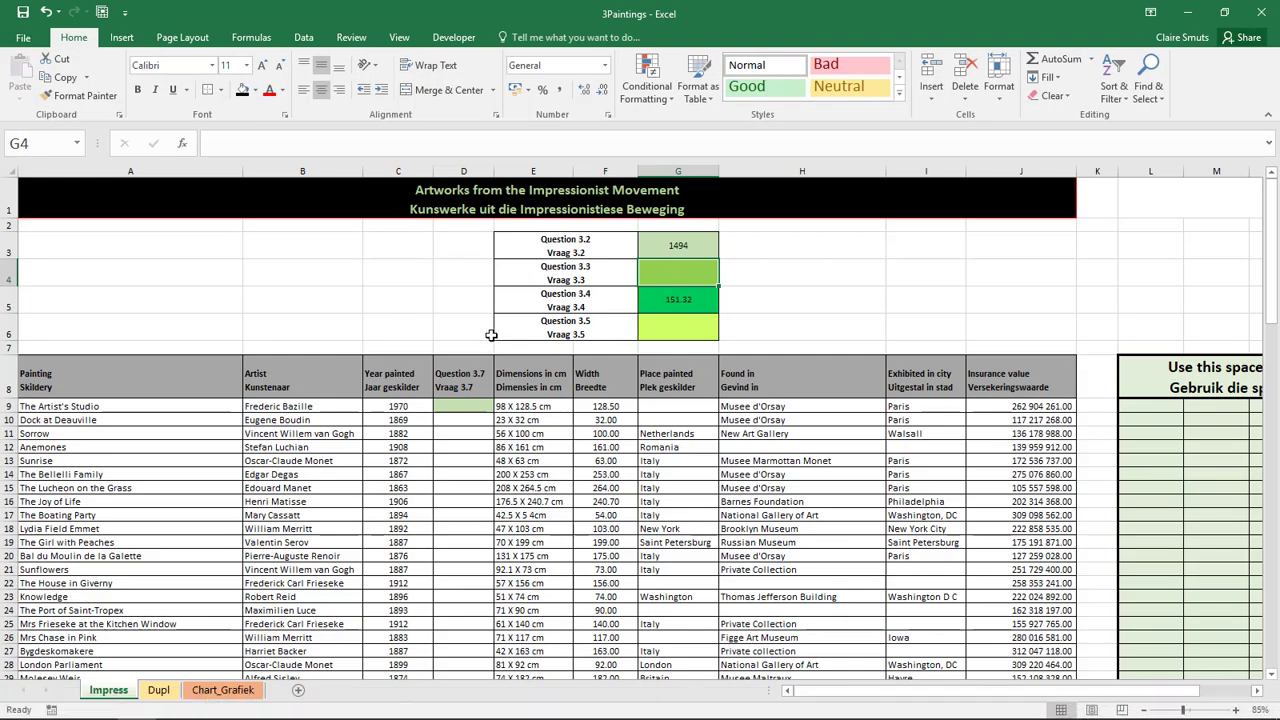
{"action": "left_click_drag", "start_coordinate": [665, 380], "coordinate": [668, 429]}
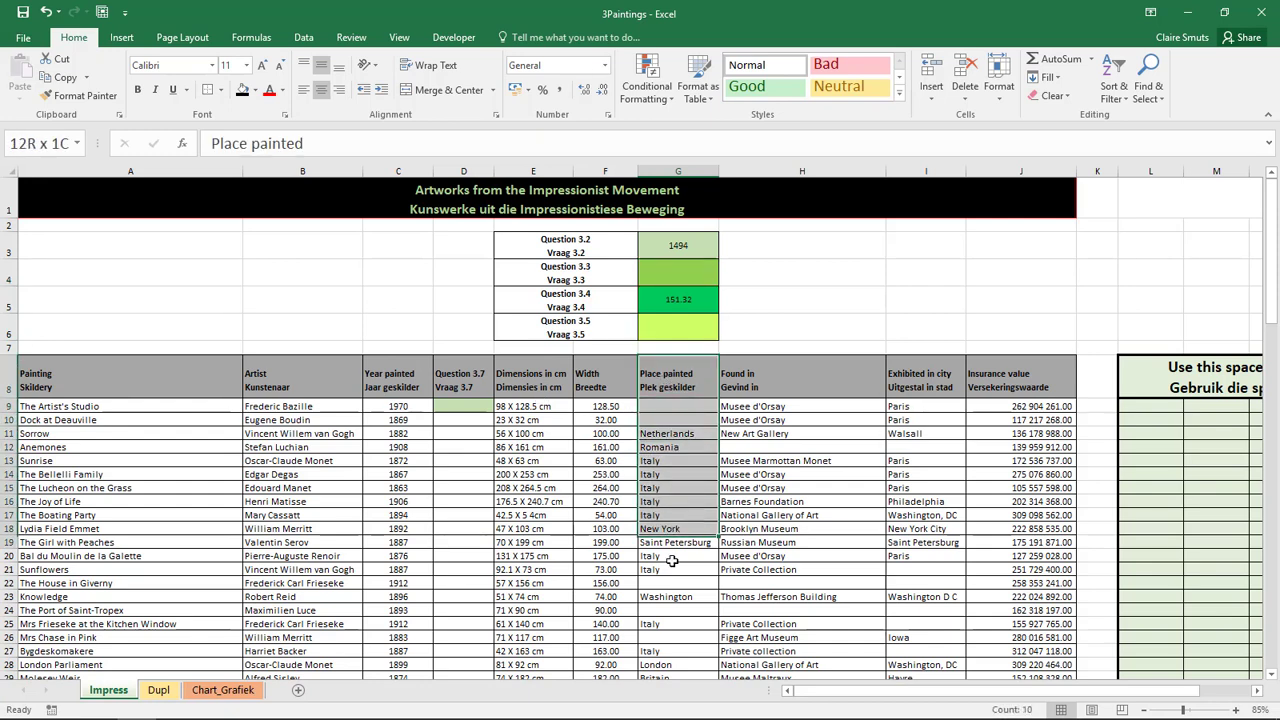
{"action": "left_click_drag", "start_coordinate": [668, 429], "coordinate": [673, 599]}
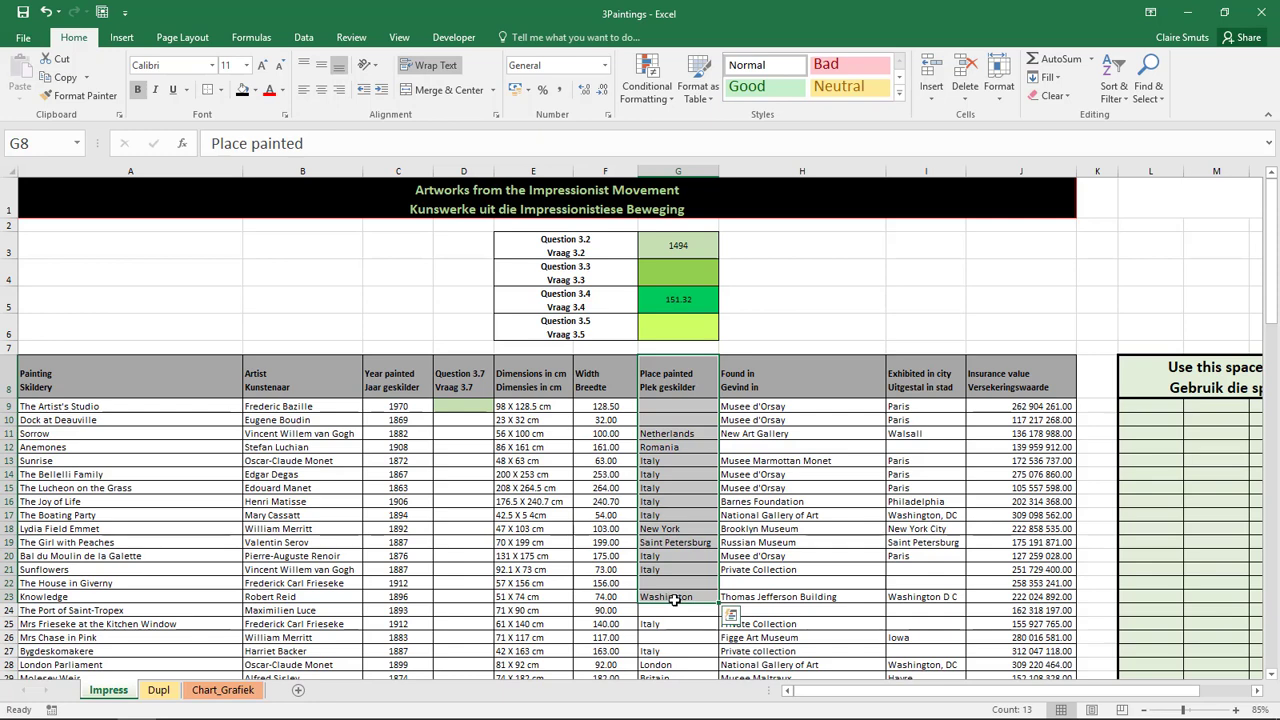
Enter =COUNTBLANK(G9:G120) in G4, giving 24 blank places
{"action": "left_click", "coordinate": [716, 263]}
{"action": "type", "text": "="}
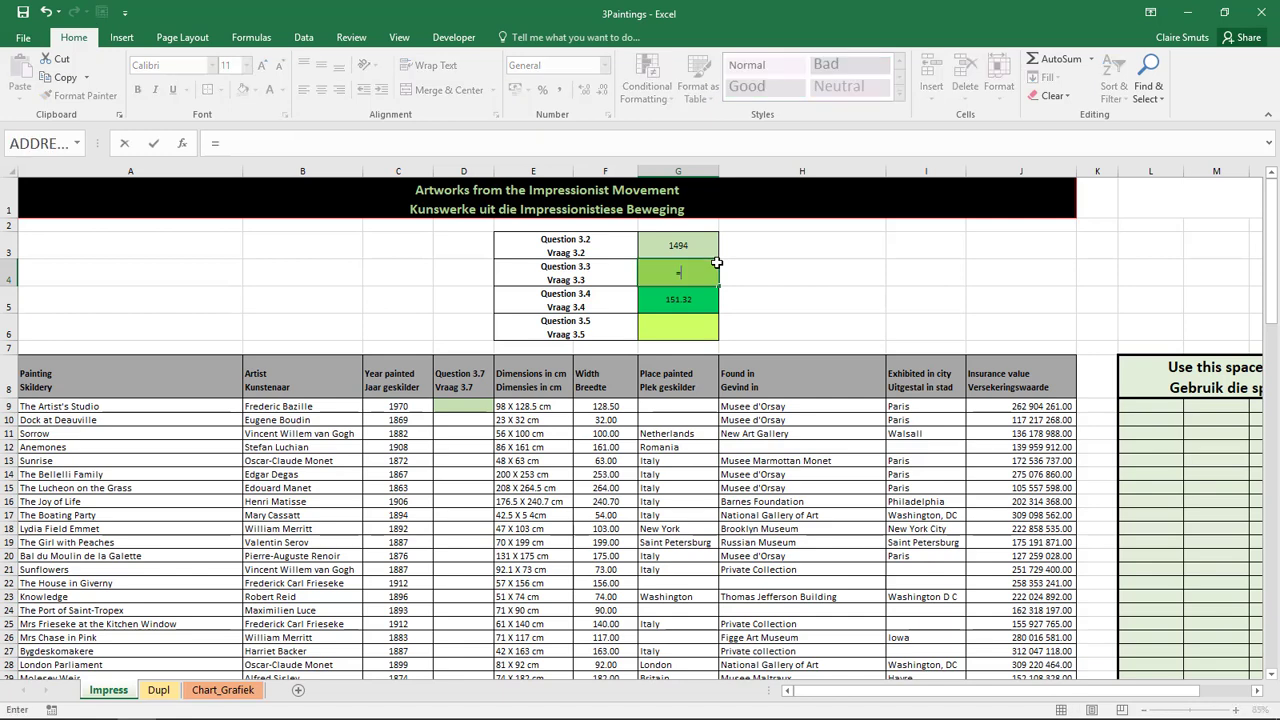
{"action": "type", "text": "countbla"}
{"action": "key", "text": "Tab"}
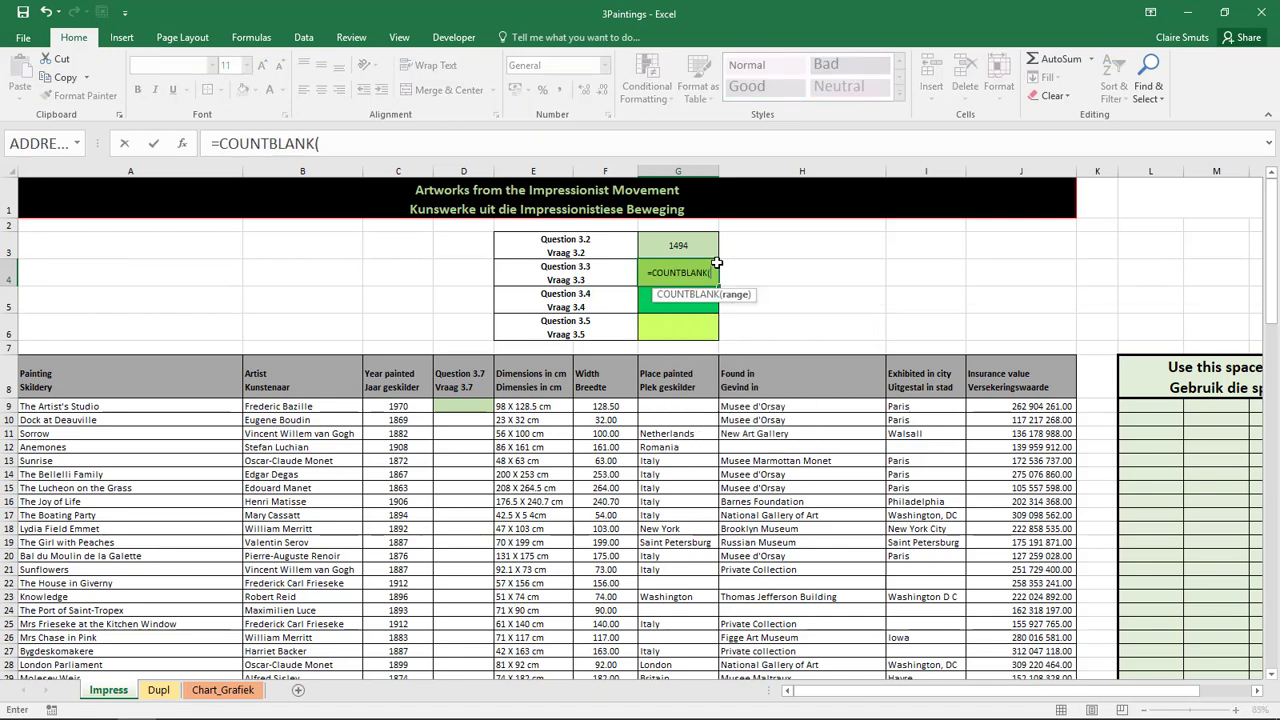
{"action": "left_click", "coordinate": [680, 407]}
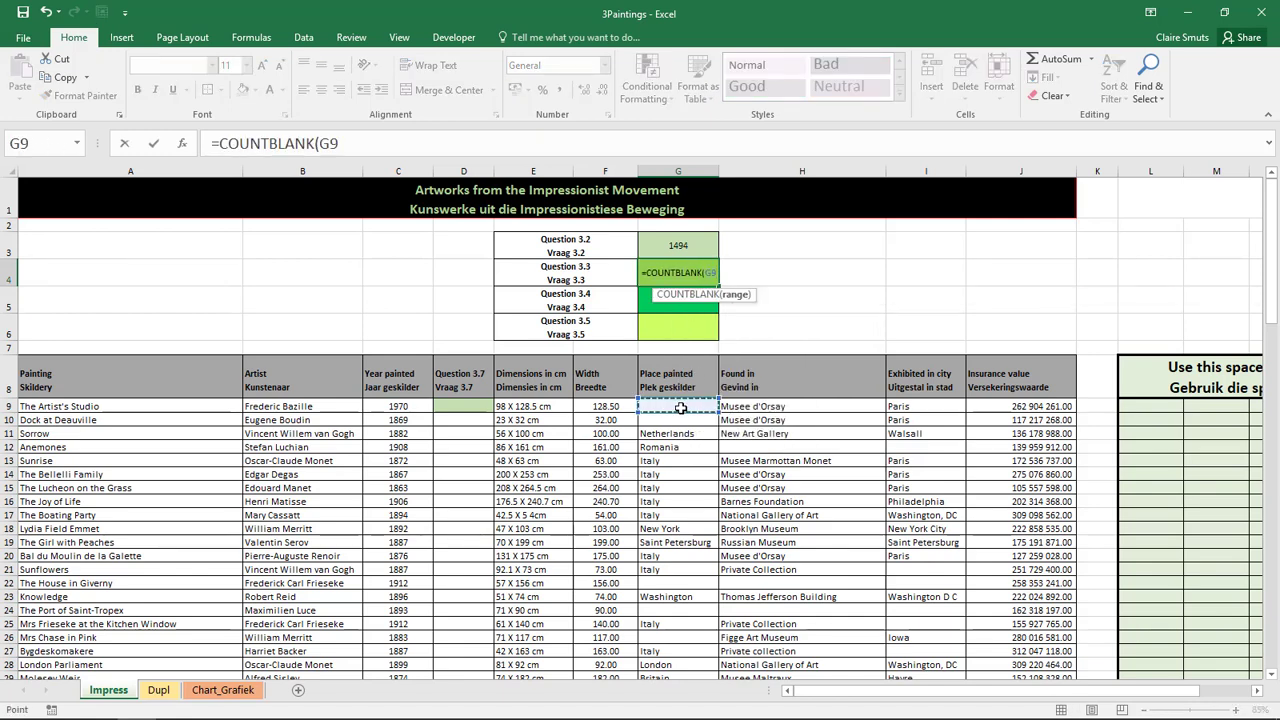
{"action": "left_click_drag", "start_coordinate": [680, 407], "coordinate": [685, 715]}
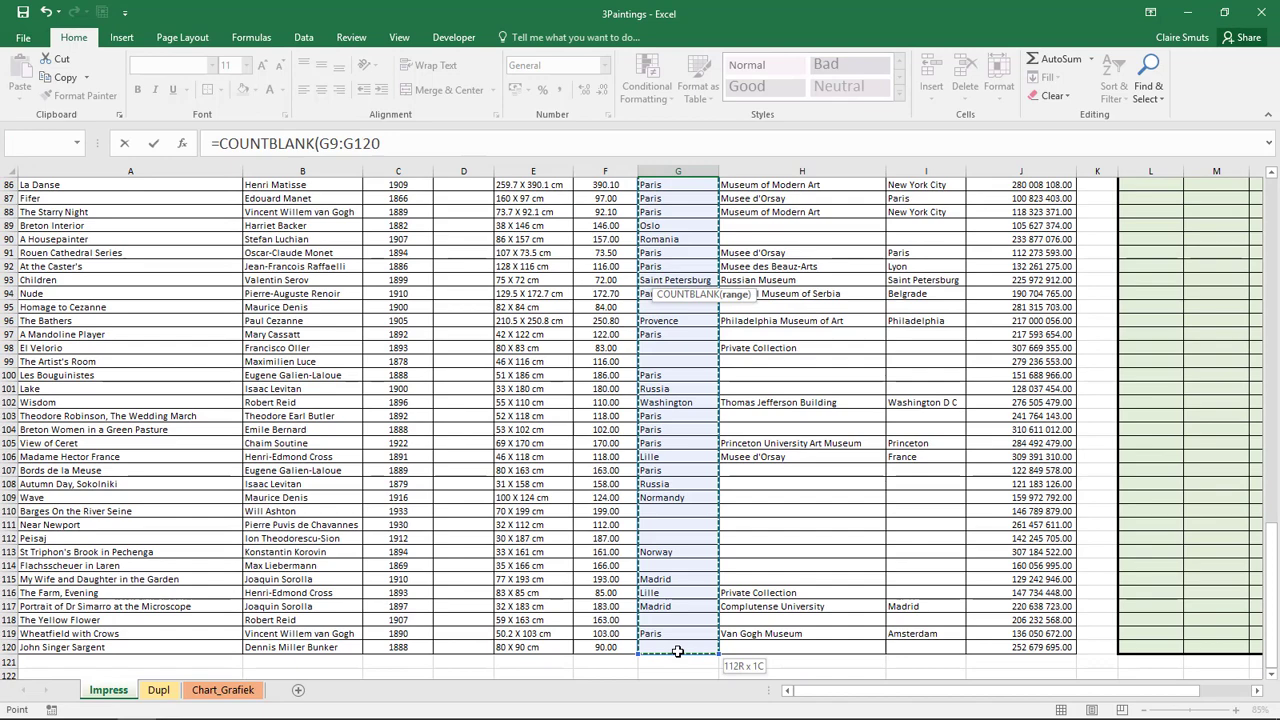
{"action": "left_click_drag", "start_coordinate": [685, 715], "coordinate": [680, 660]}
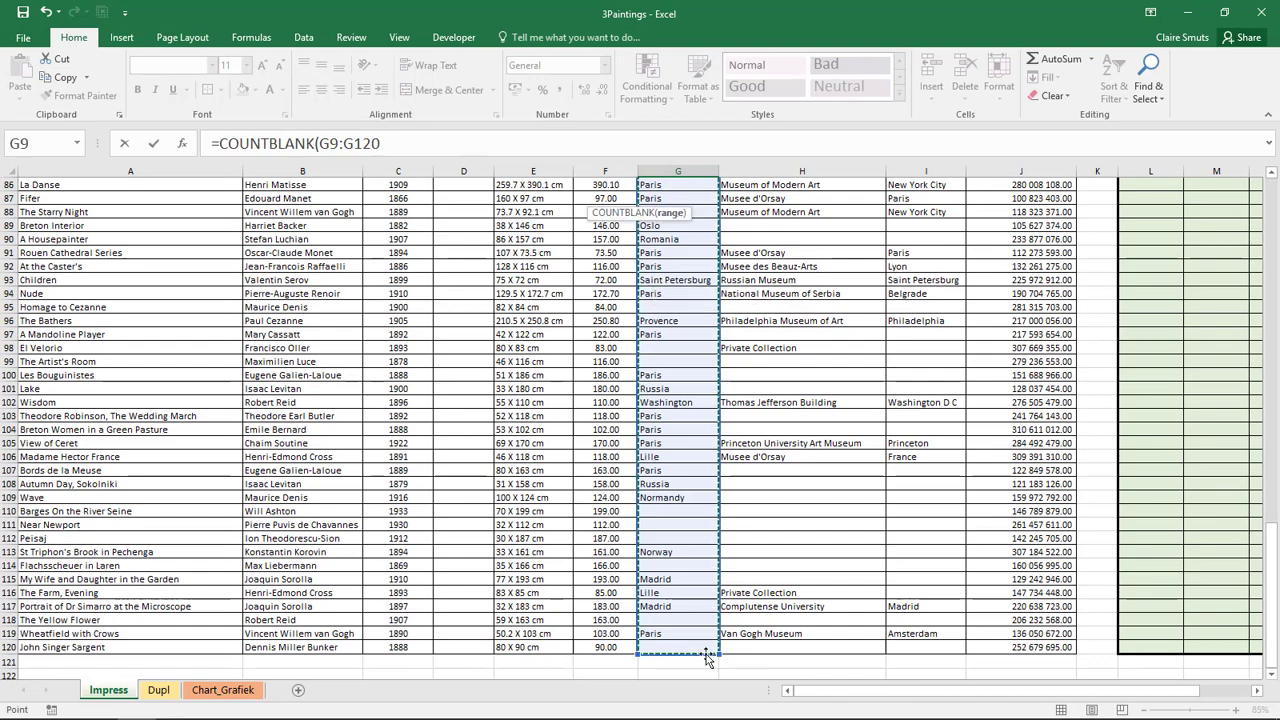
{"action": "scroll", "coordinate": [733, 657], "scroll_direction": "down", "scroll_amount": 1}
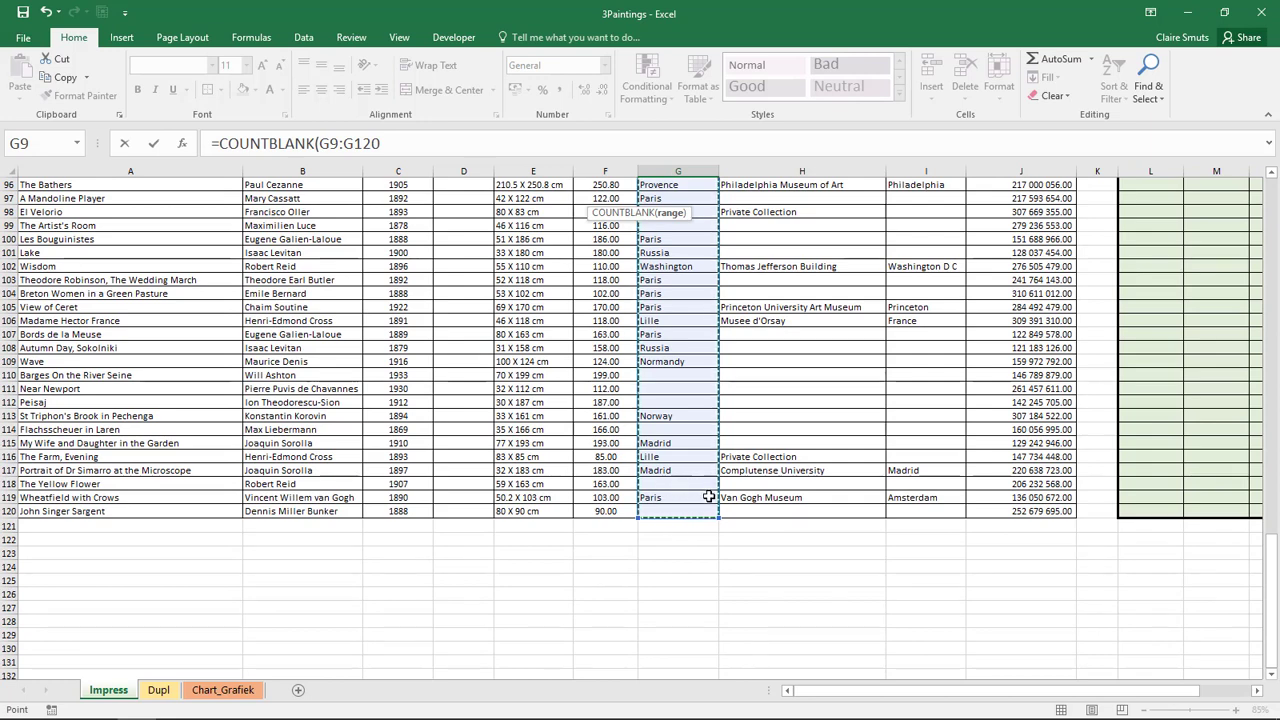
{"action": "scroll", "coordinate": [708, 497], "scroll_direction": "up", "scroll_amount": 7}
{"action": "scroll", "coordinate": [708, 497], "scroll_direction": "up", "scroll_amount": 6}
{"action": "scroll", "coordinate": [708, 497], "scroll_direction": "up", "scroll_amount": 15}
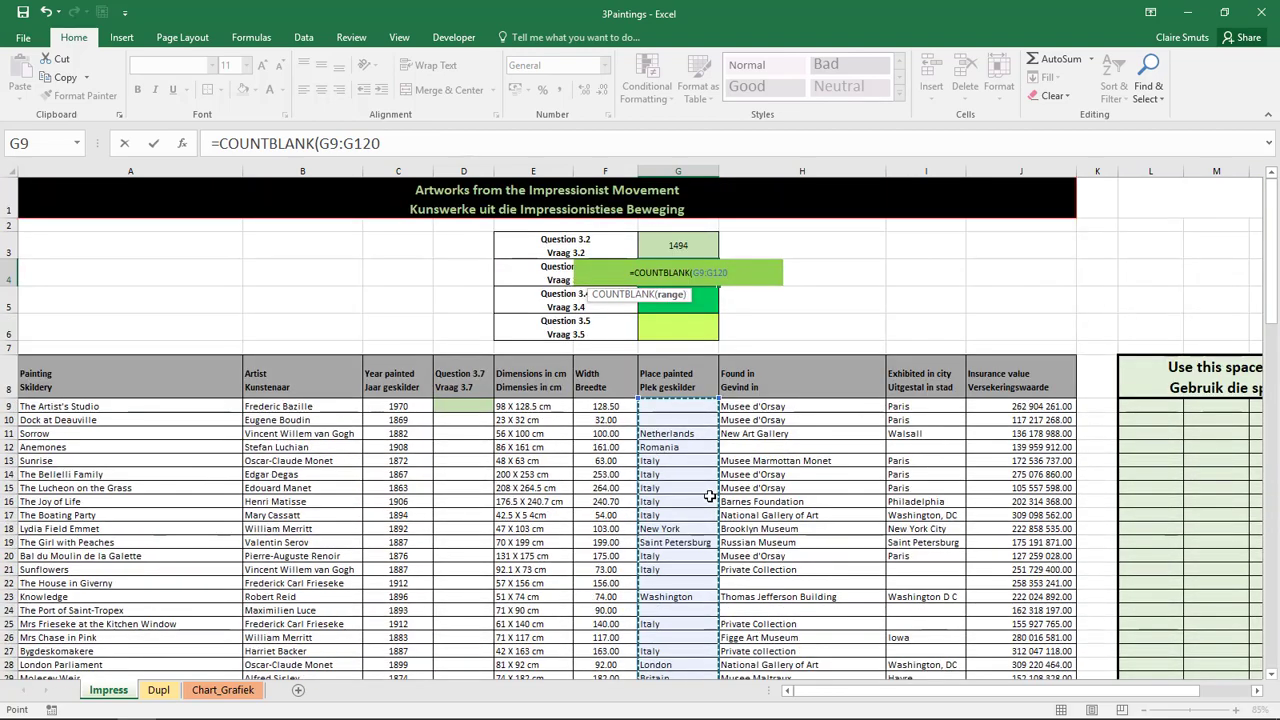
{"action": "type", "text": ")"}
{"action": "key", "text": "Return"}
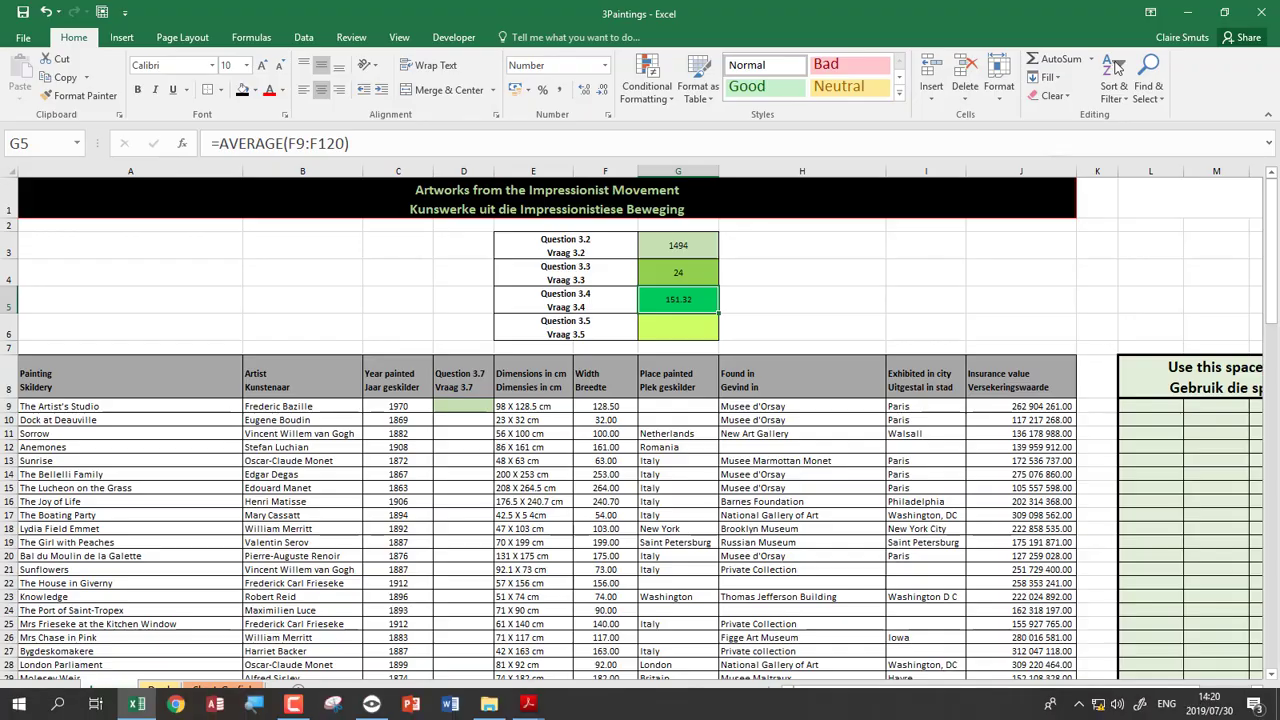
Minimize Excel to show the question-paper PDFs at page 8
{"action": "left_click", "coordinate": [1187, 12]}
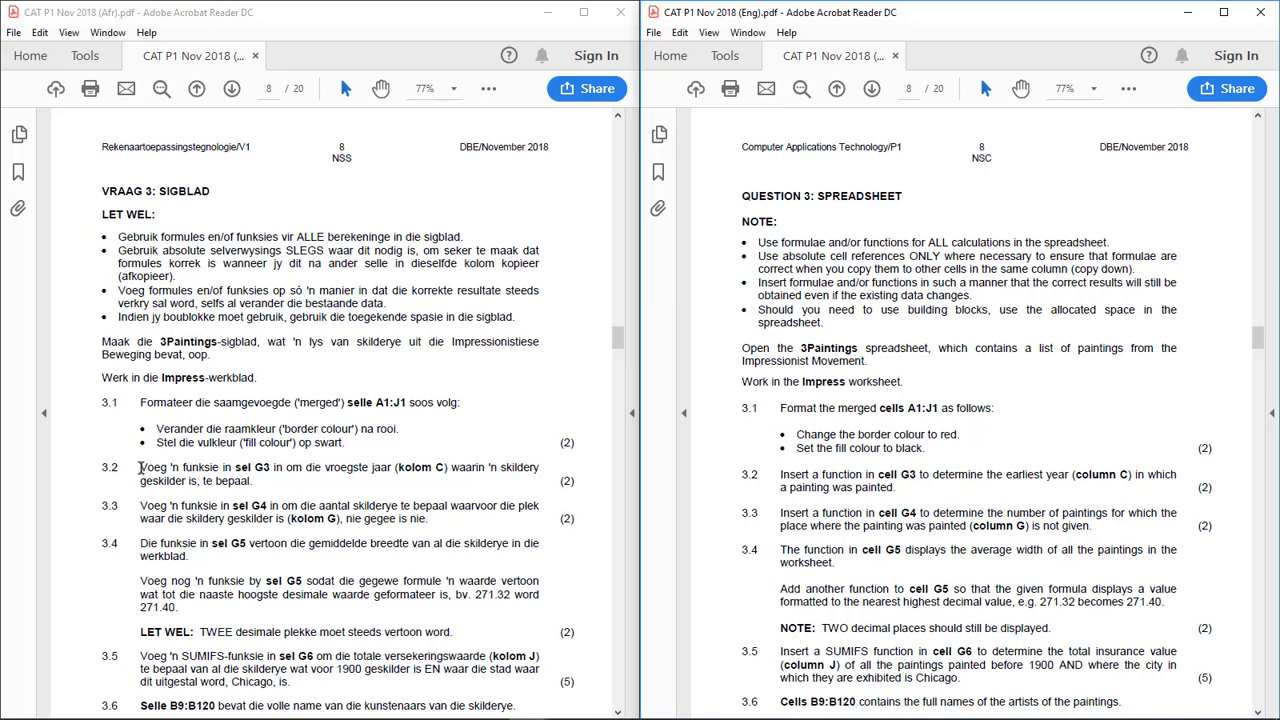
Read questions 3.2 to 3.5, noting question 3.5's (5) marks
{"action": "left_click_drag", "start_coordinate": [140, 468], "coordinate": [255, 484]}
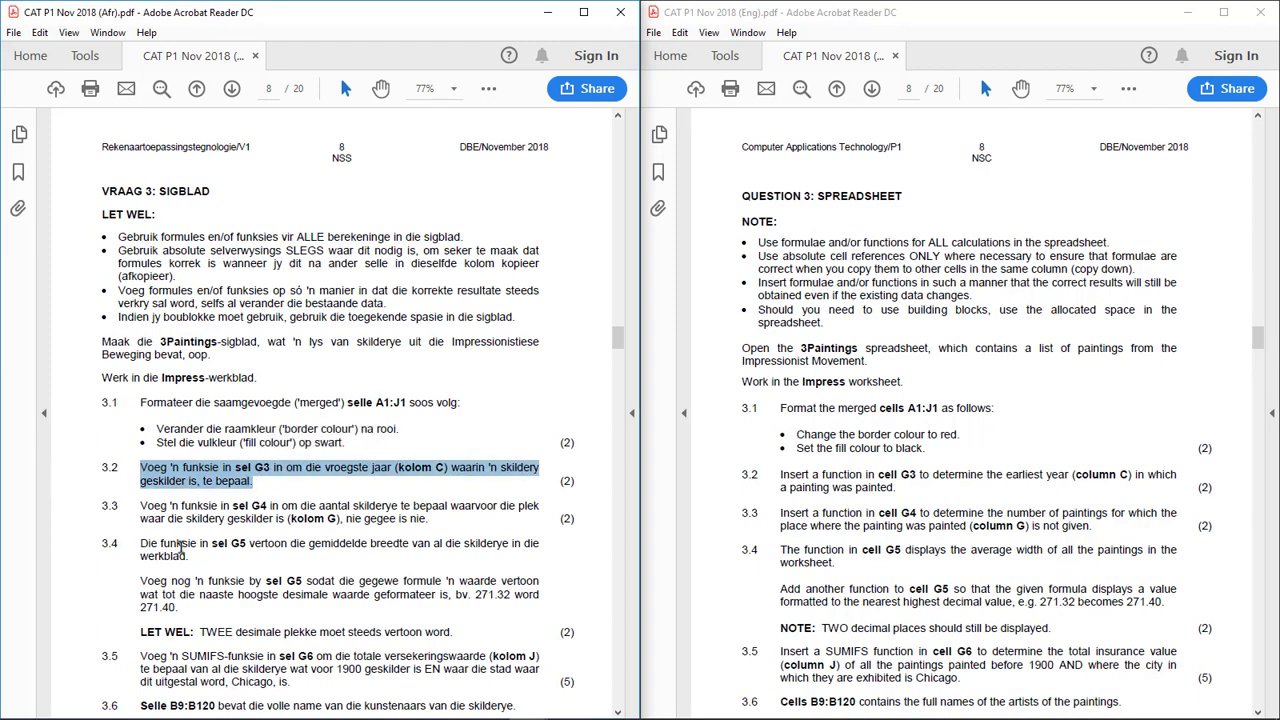
{"action": "left_click_drag", "start_coordinate": [140, 543], "coordinate": [455, 636]}
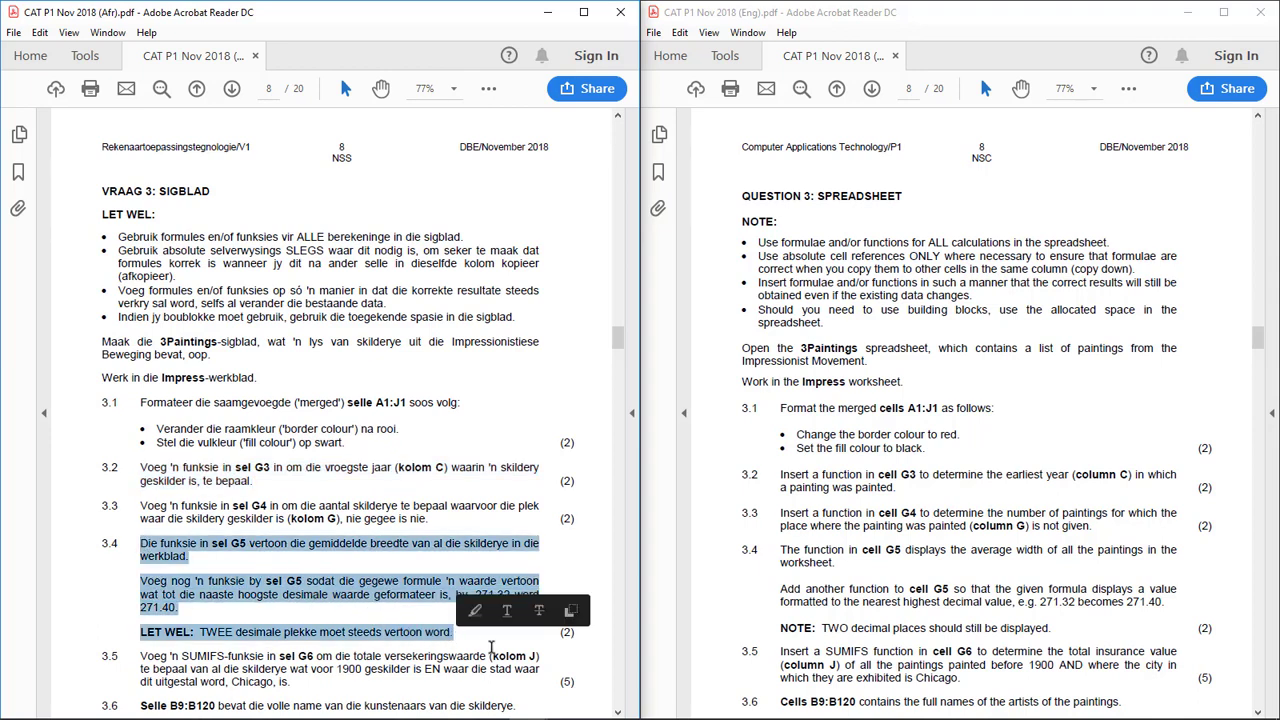
{"action": "left_click_drag", "start_coordinate": [558, 682], "coordinate": [572, 684]}
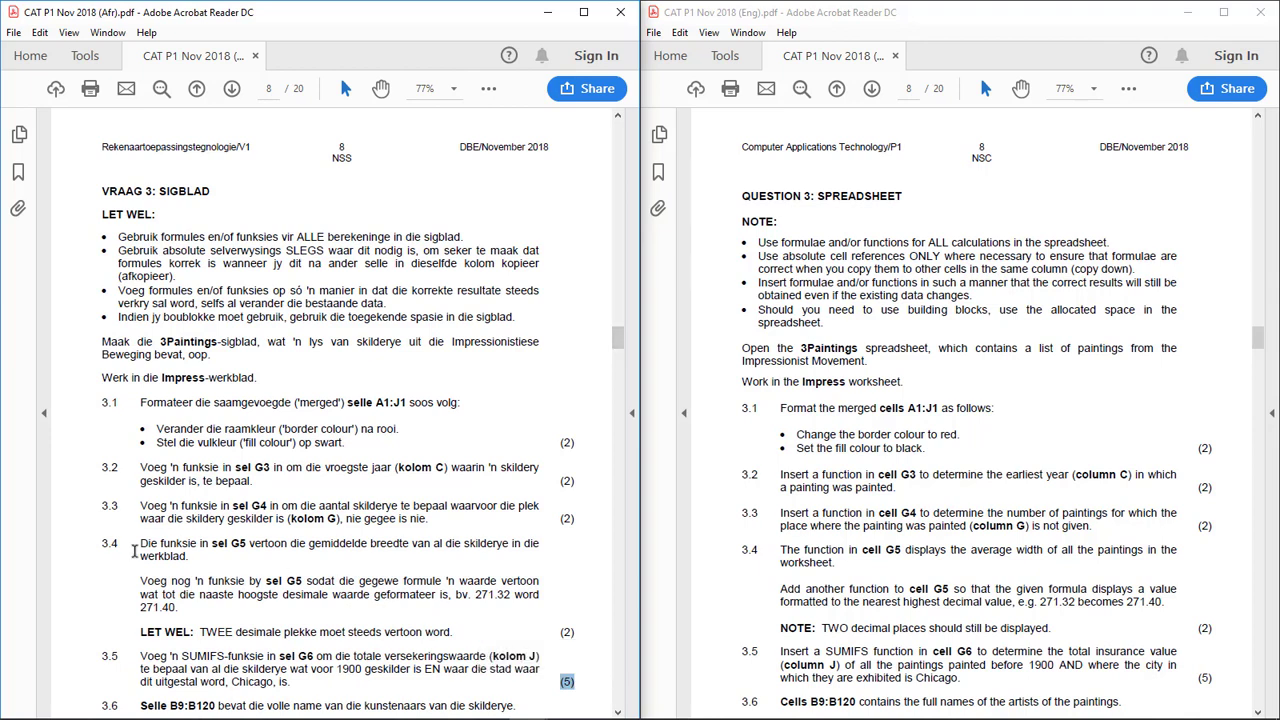
{"action": "left_click_drag", "start_coordinate": [133, 544], "coordinate": [471, 632]}
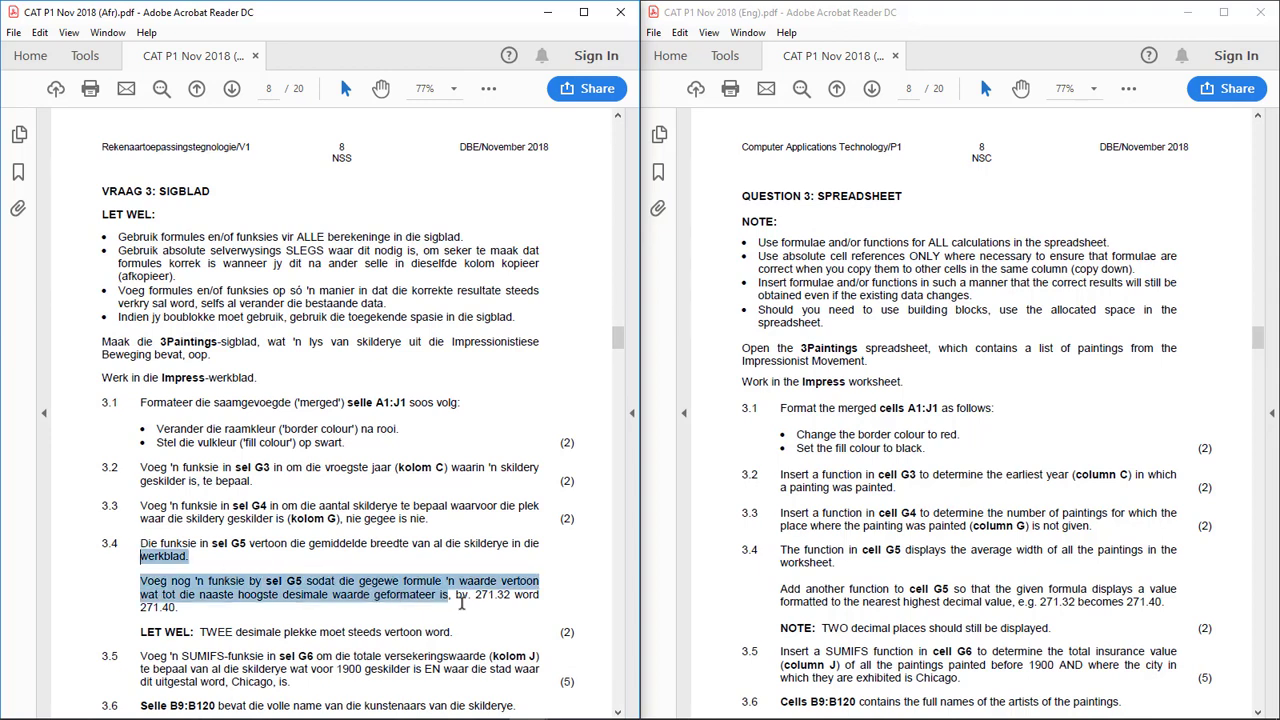
{"action": "left_click", "coordinate": [465, 635]}
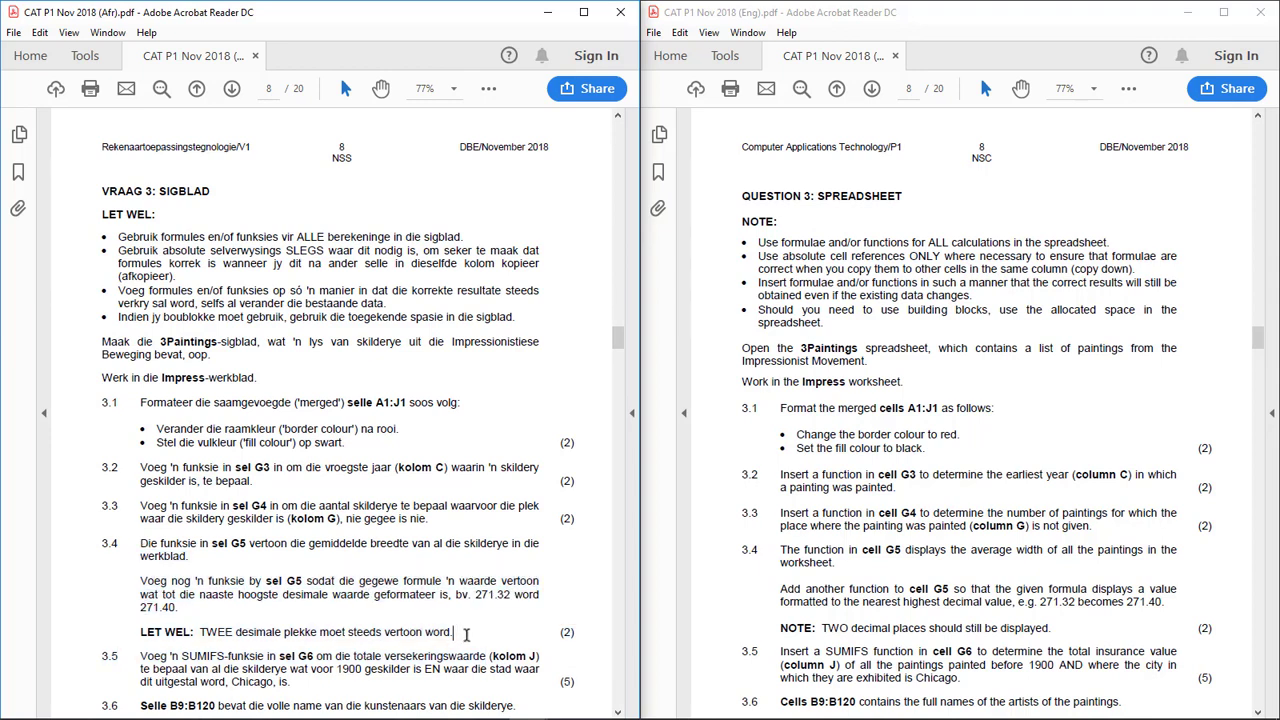
{"action": "double_click", "coordinate": [566, 682]}
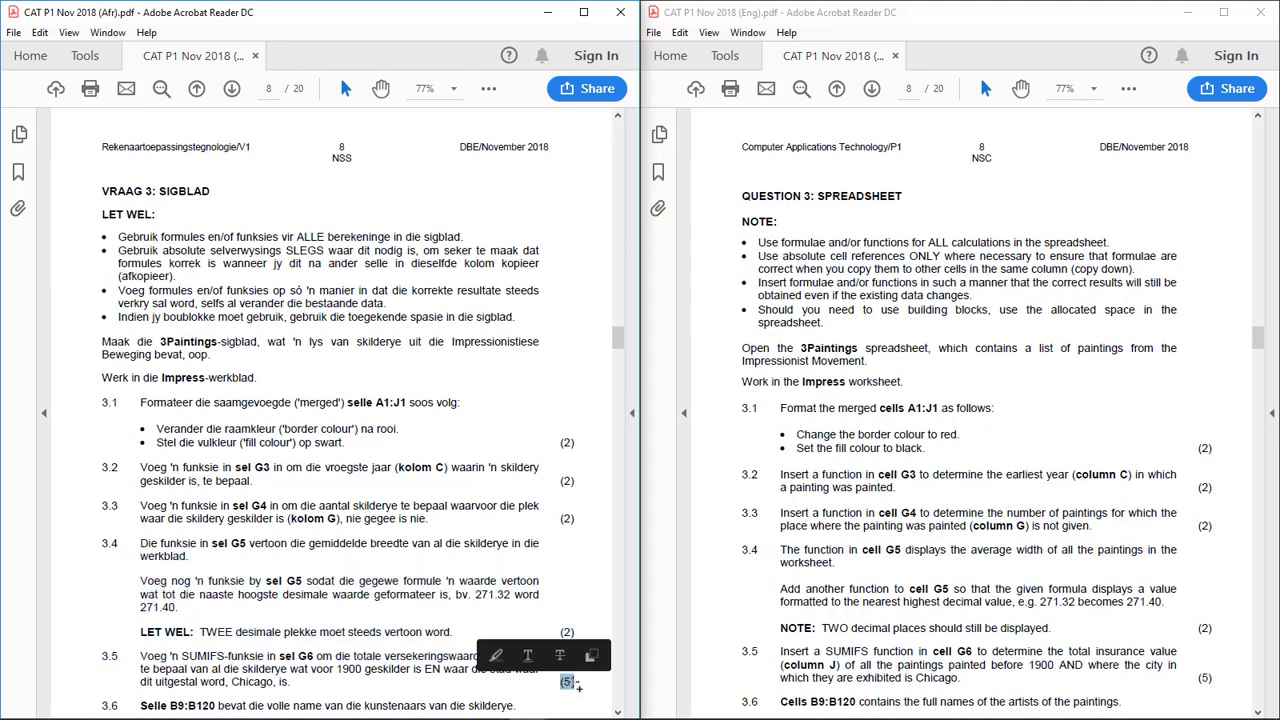
{"action": "left_click", "coordinate": [581, 679]}
{"action": "double_click", "coordinate": [583, 683]}
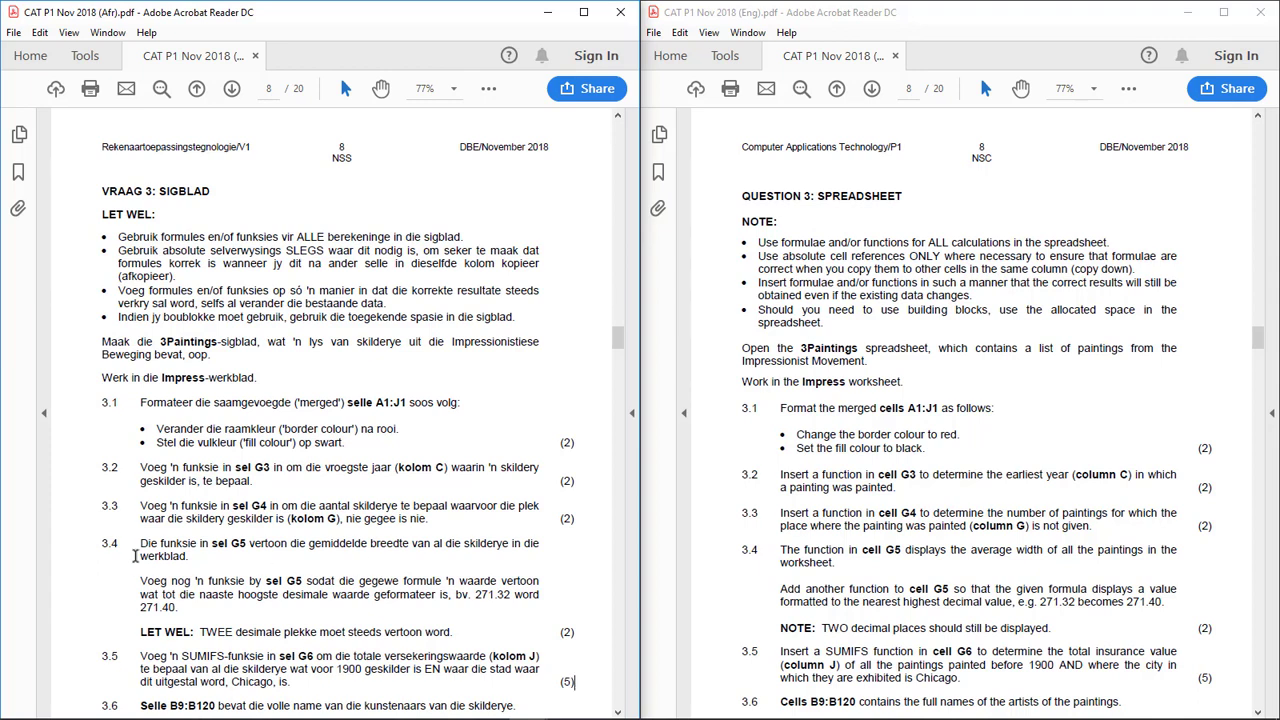
Note Question 3.4's G5 cell, 271.32 example and two-decimal rule, then return to Excel
{"action": "left_click_drag", "start_coordinate": [136, 545], "coordinate": [236, 548]}
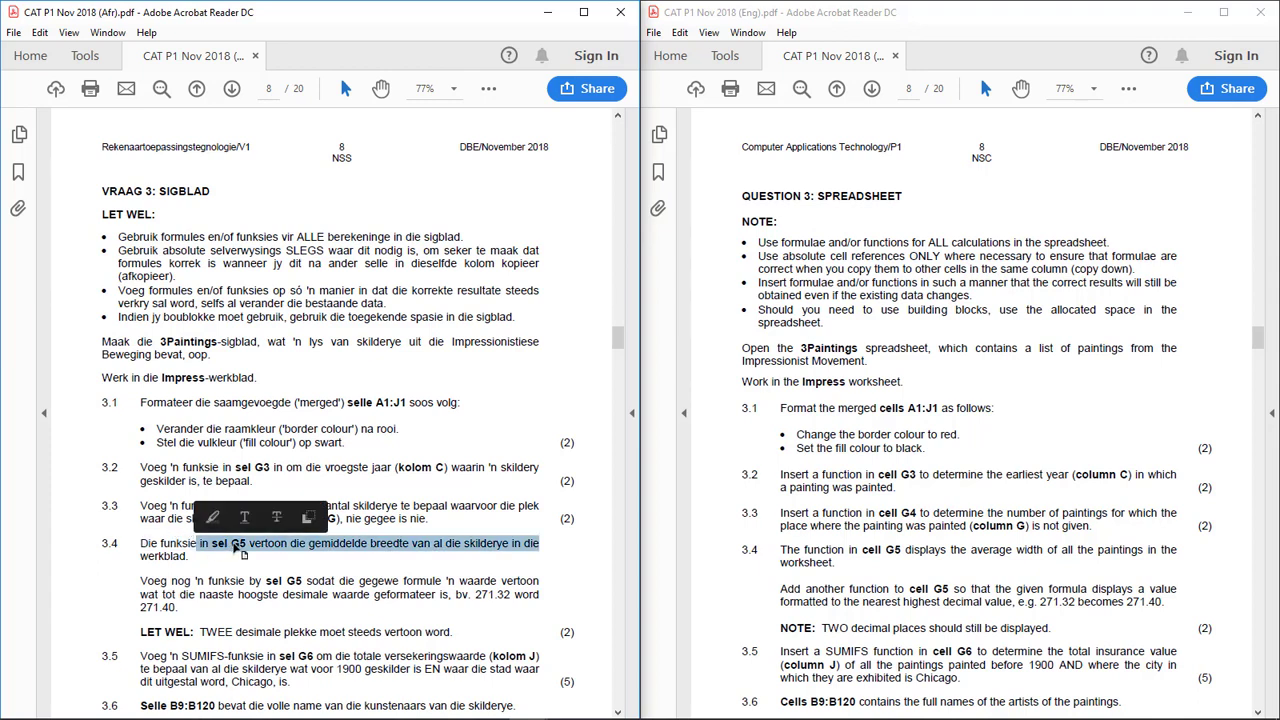
{"action": "double_click", "coordinate": [238, 545]}
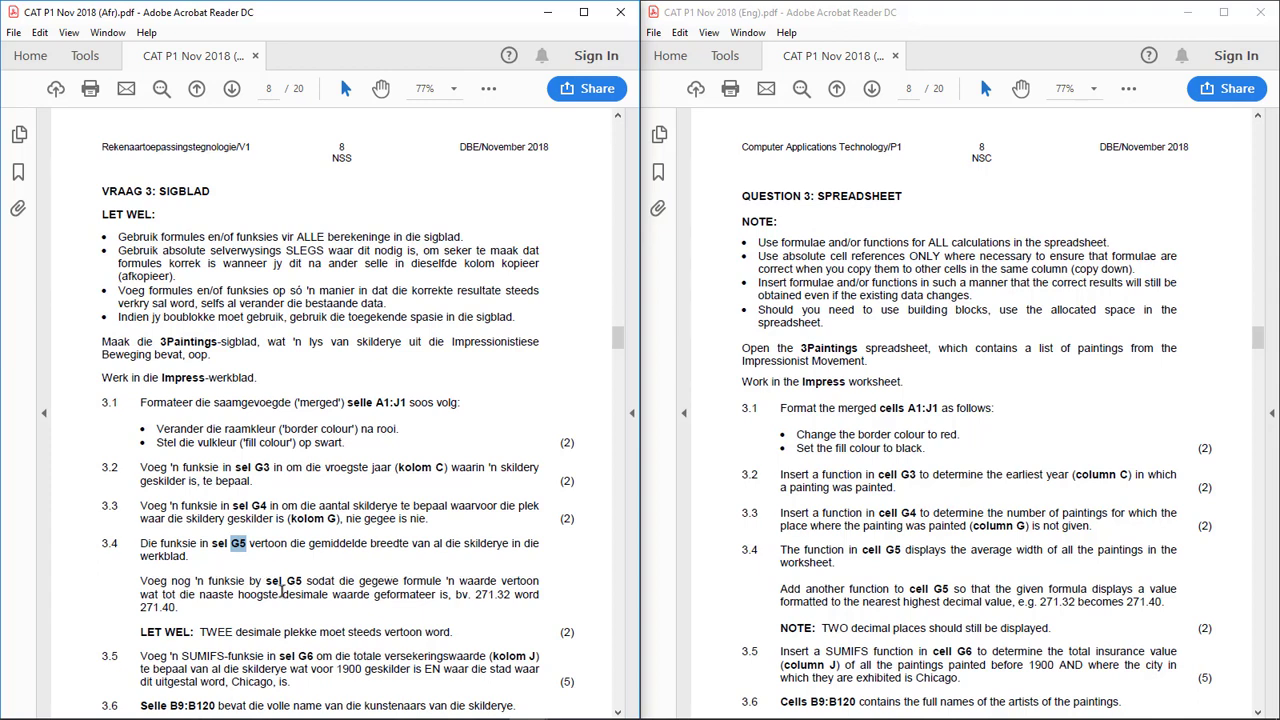
{"action": "left_click_drag", "start_coordinate": [475, 594], "coordinate": [510, 593]}
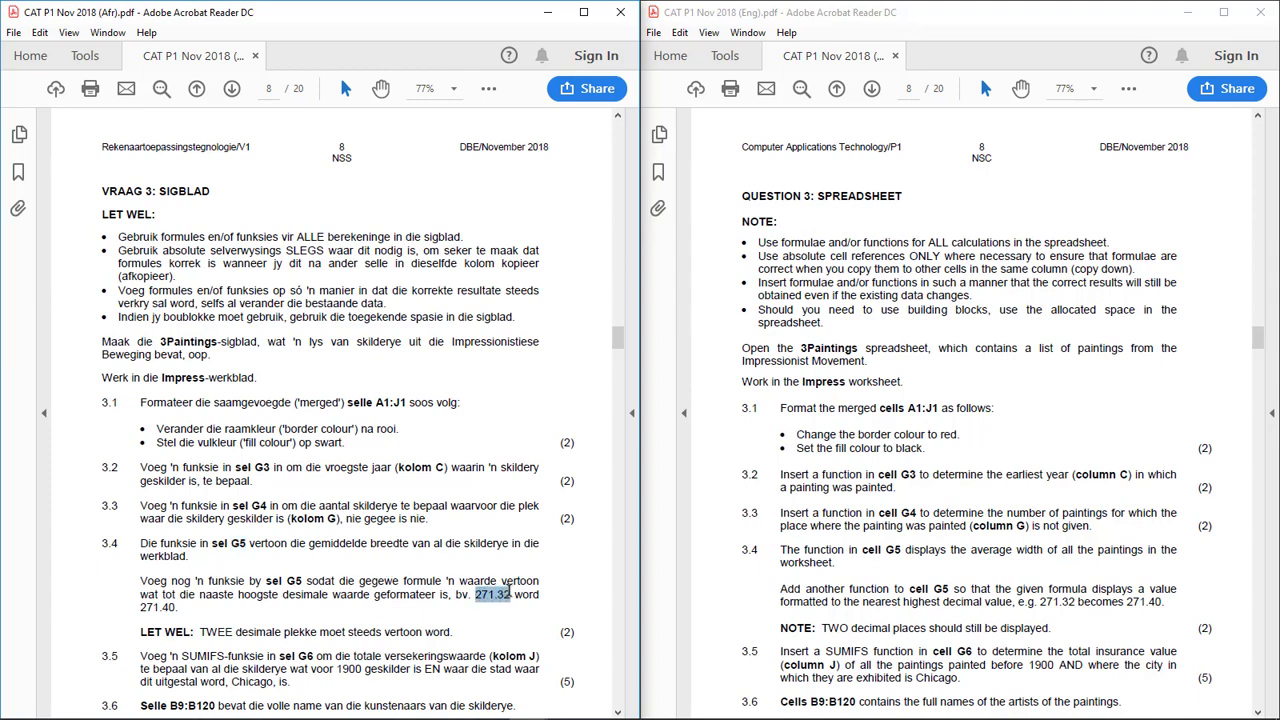
{"action": "left_click_drag", "start_coordinate": [200, 632], "coordinate": [336, 630]}
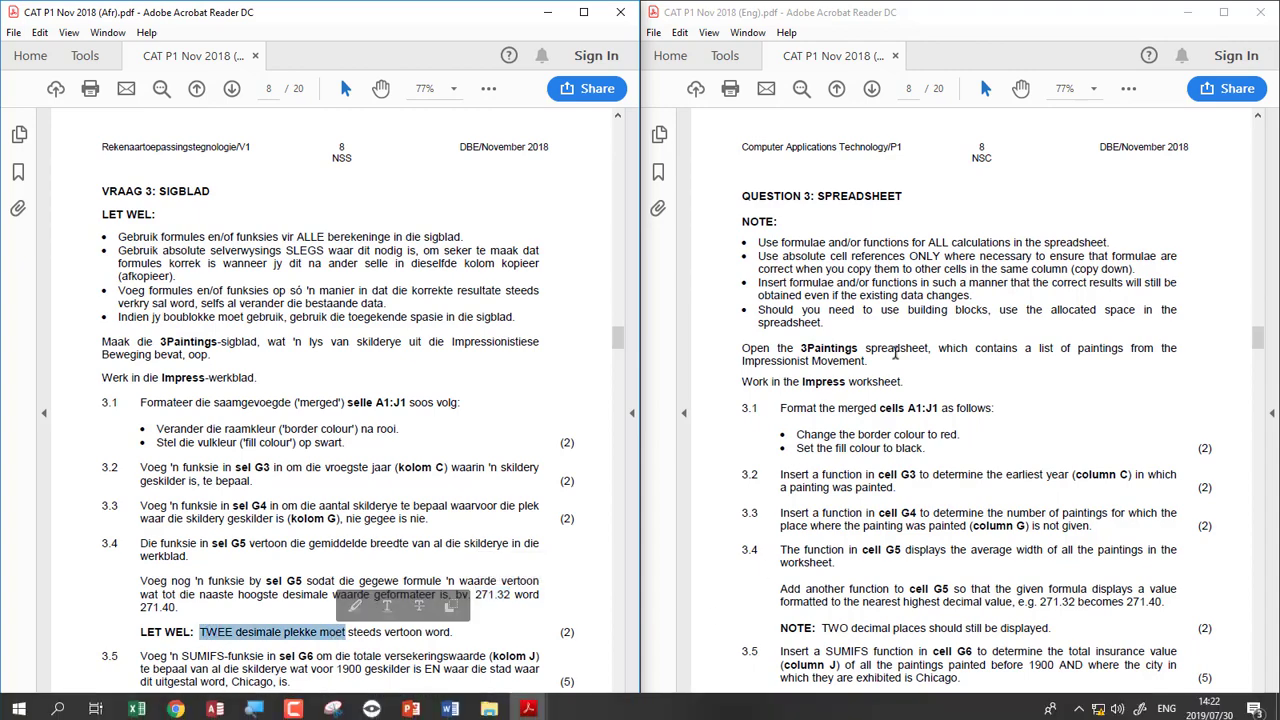
{"action": "left_click", "coordinate": [137, 704]}
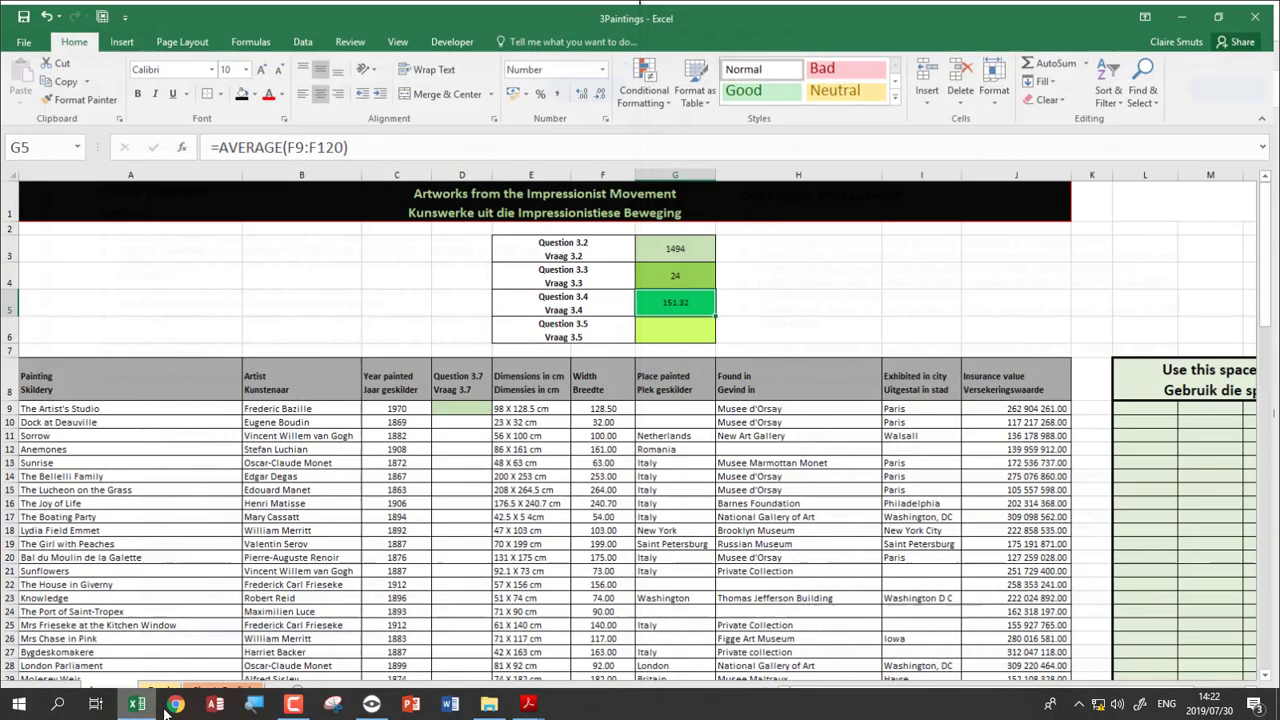
Change G5 to =ROUNDUP(AVERAGE(F9:F120),1) so it shows 151.40
{"action": "left_click", "coordinate": [281, 143]}
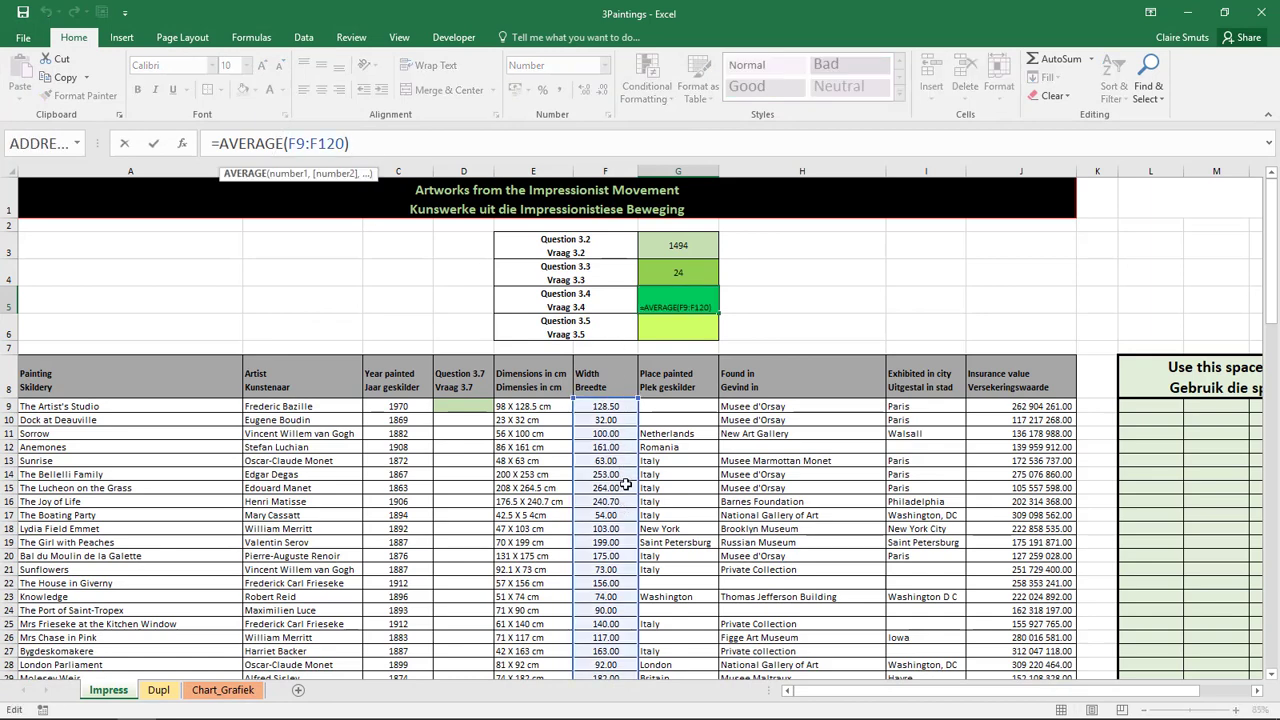
{"action": "left_click", "coordinate": [222, 143]}
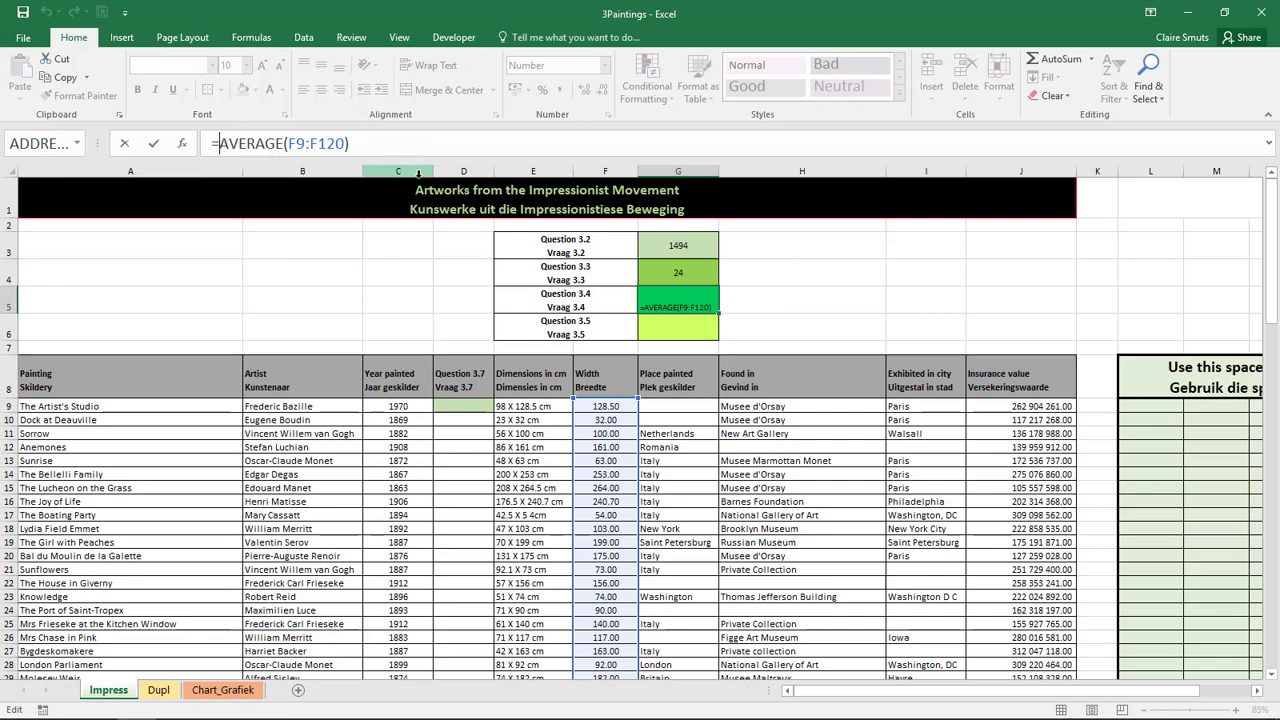
{"action": "type", "text": "ro"}
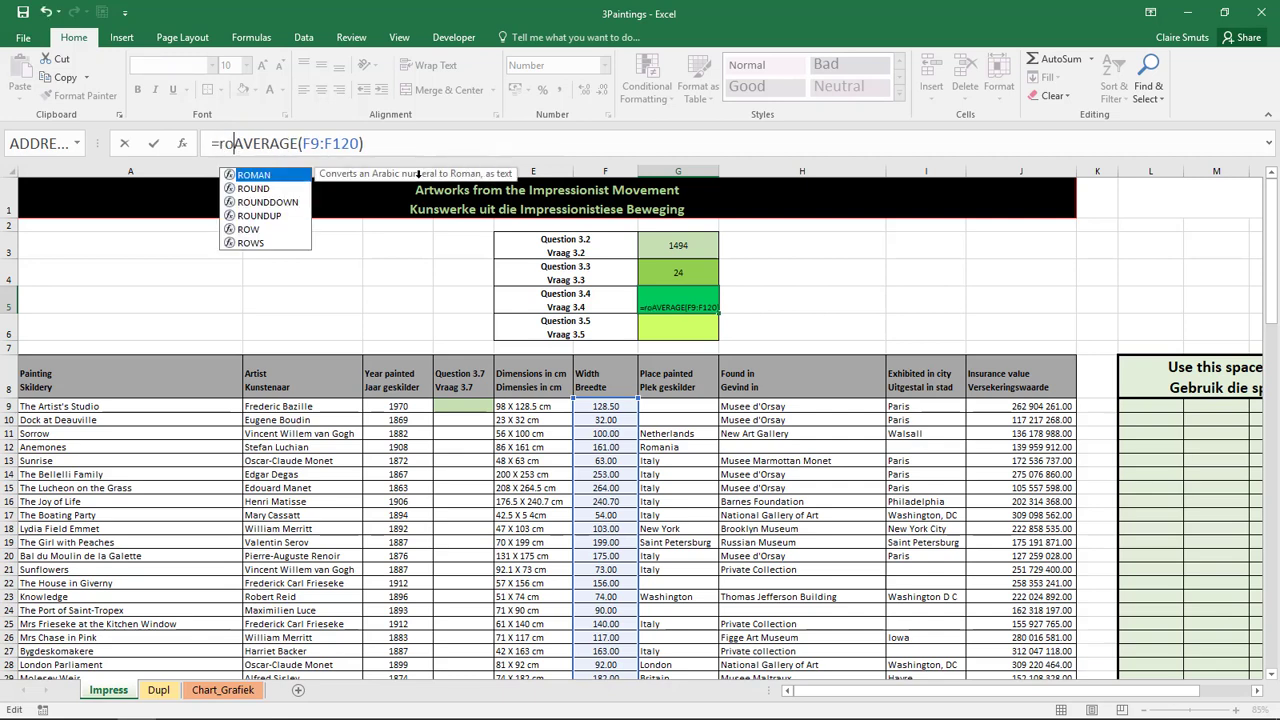
{"action": "type", "text": "undup"}
{"action": "key", "text": "Tab"}
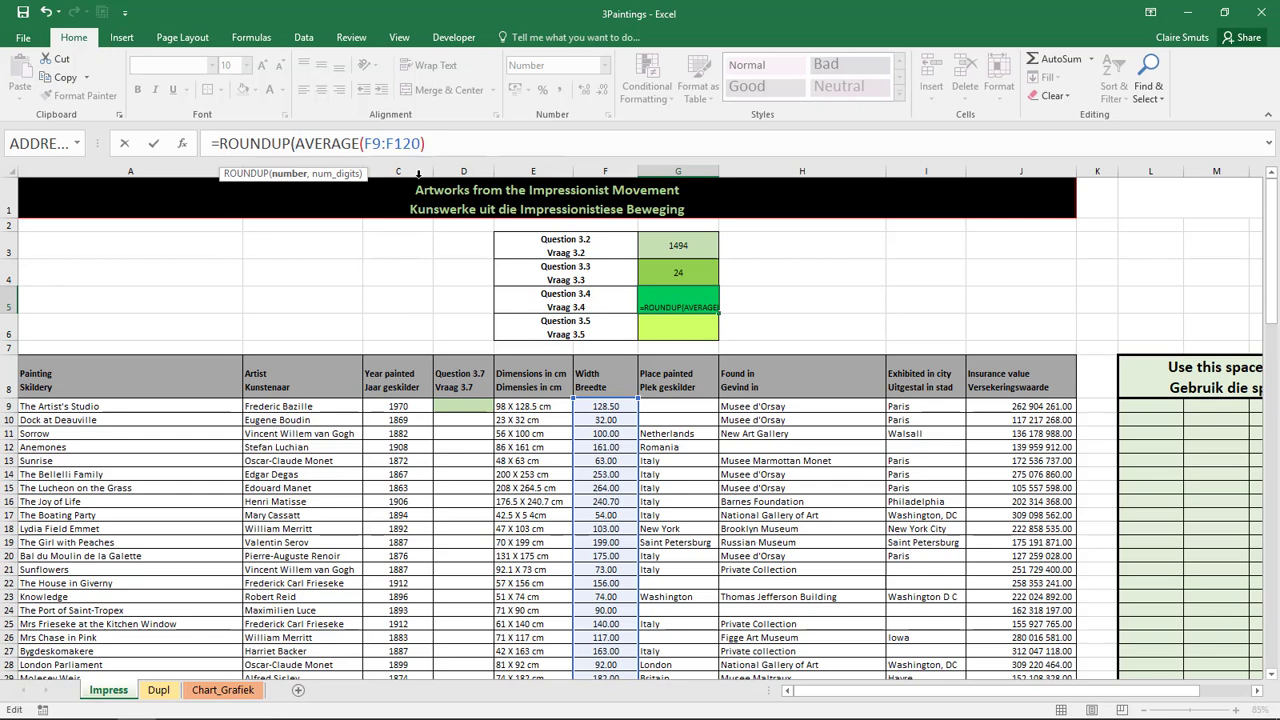
{"action": "left_click_drag", "start_coordinate": [296, 143], "coordinate": [424, 143]}
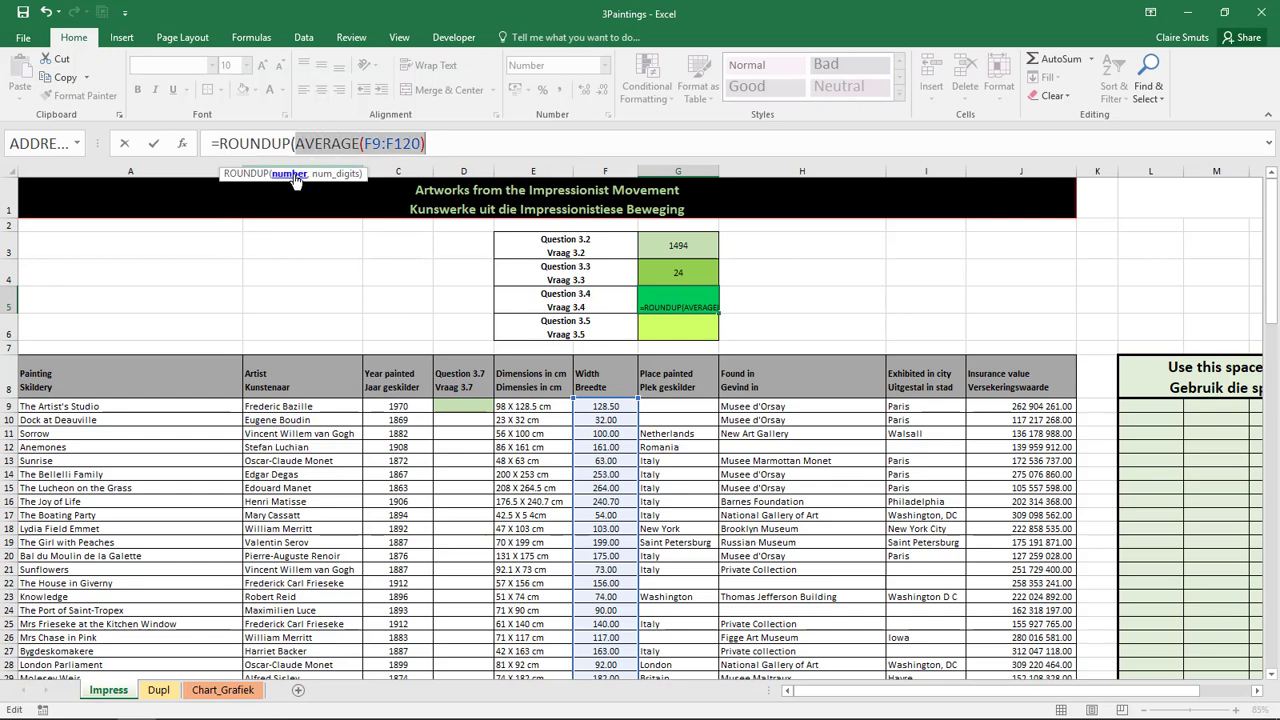
{"action": "left_click", "coordinate": [445, 141]}
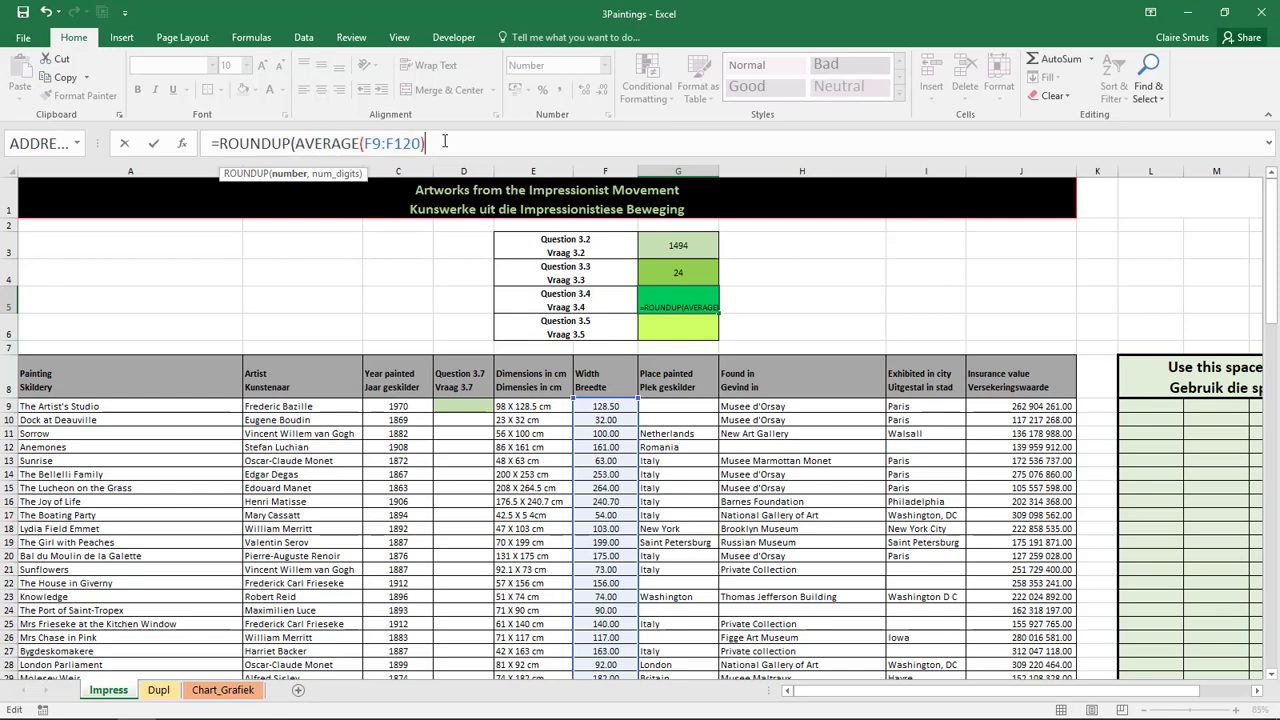
{"action": "type", "text": ",1"}
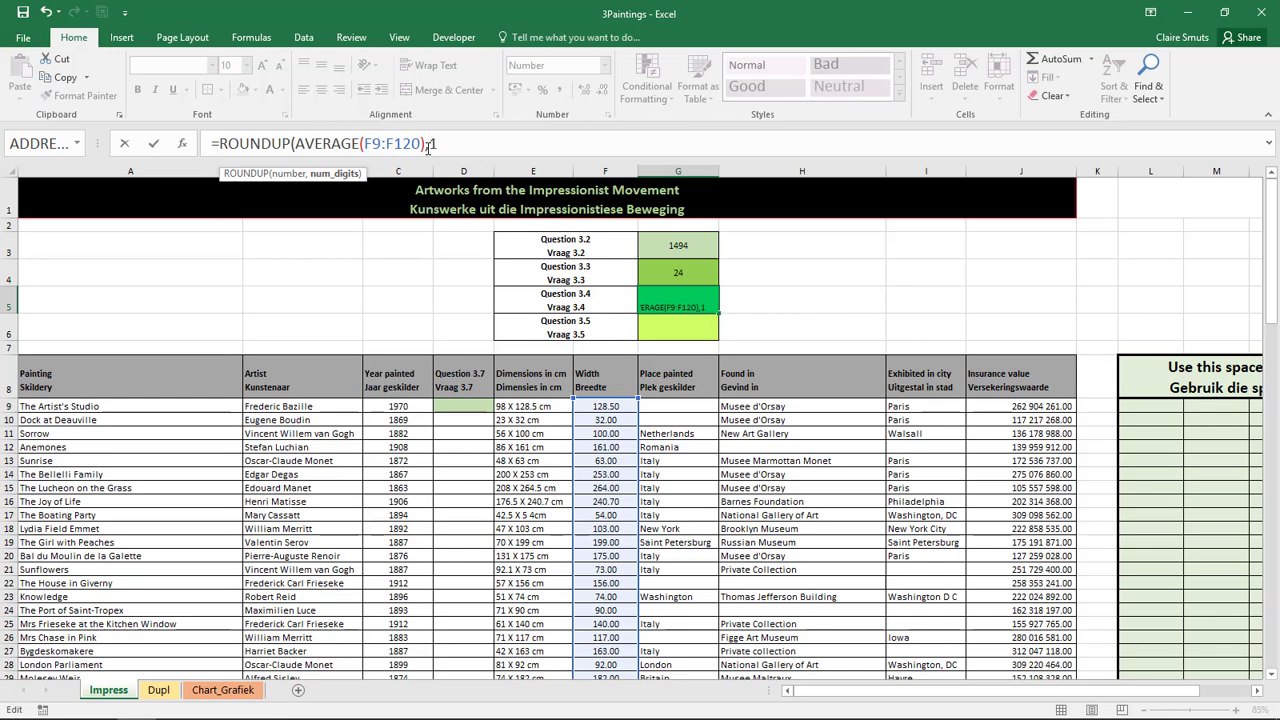
{"action": "key", "text": "Return"}
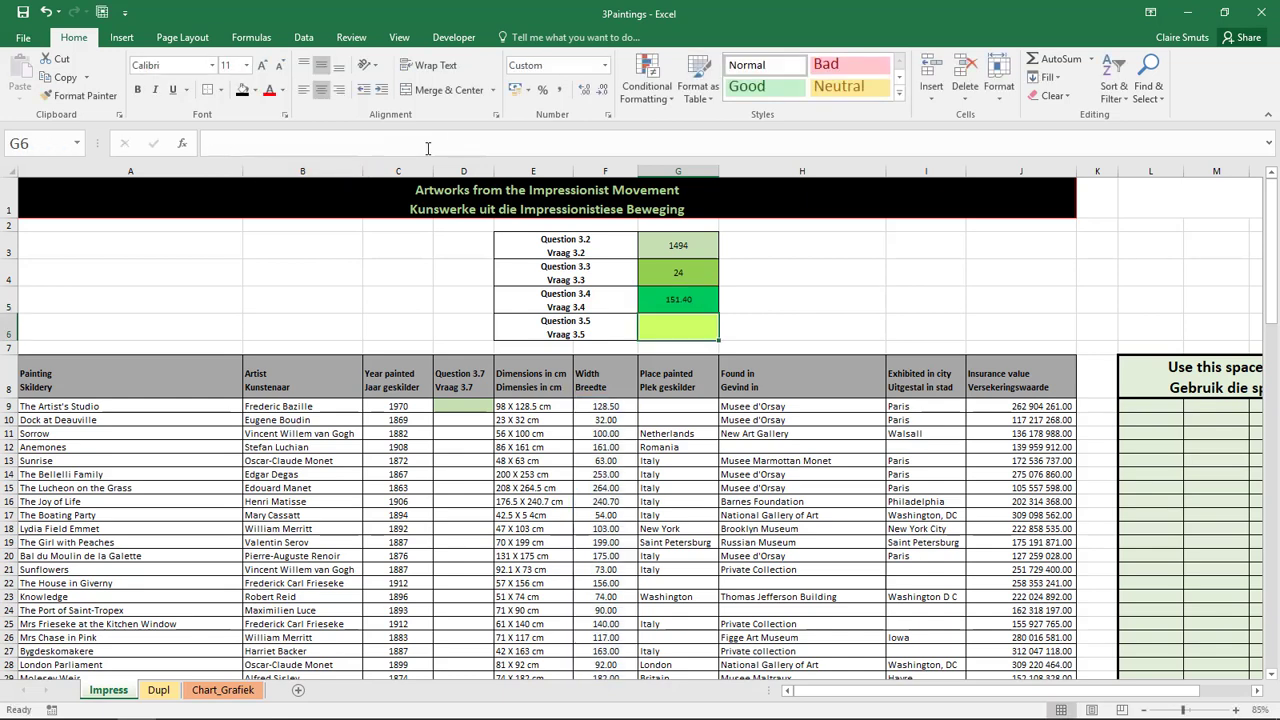
Test the decimal-place buttons and ROUNDUP digits 2 and 1 on G5's result
{"action": "left_click", "coordinate": [685, 303]}
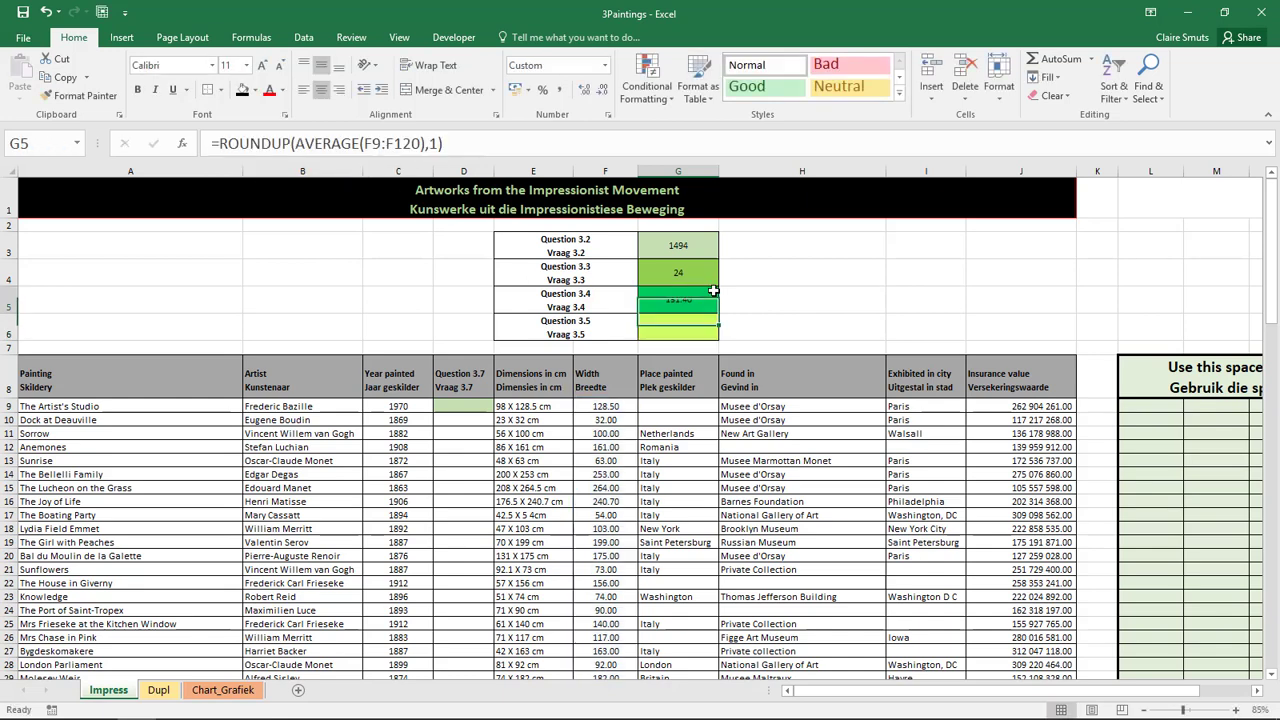
{"action": "left_click", "coordinate": [585, 90]}
{"action": "left_click", "coordinate": [601, 91]}
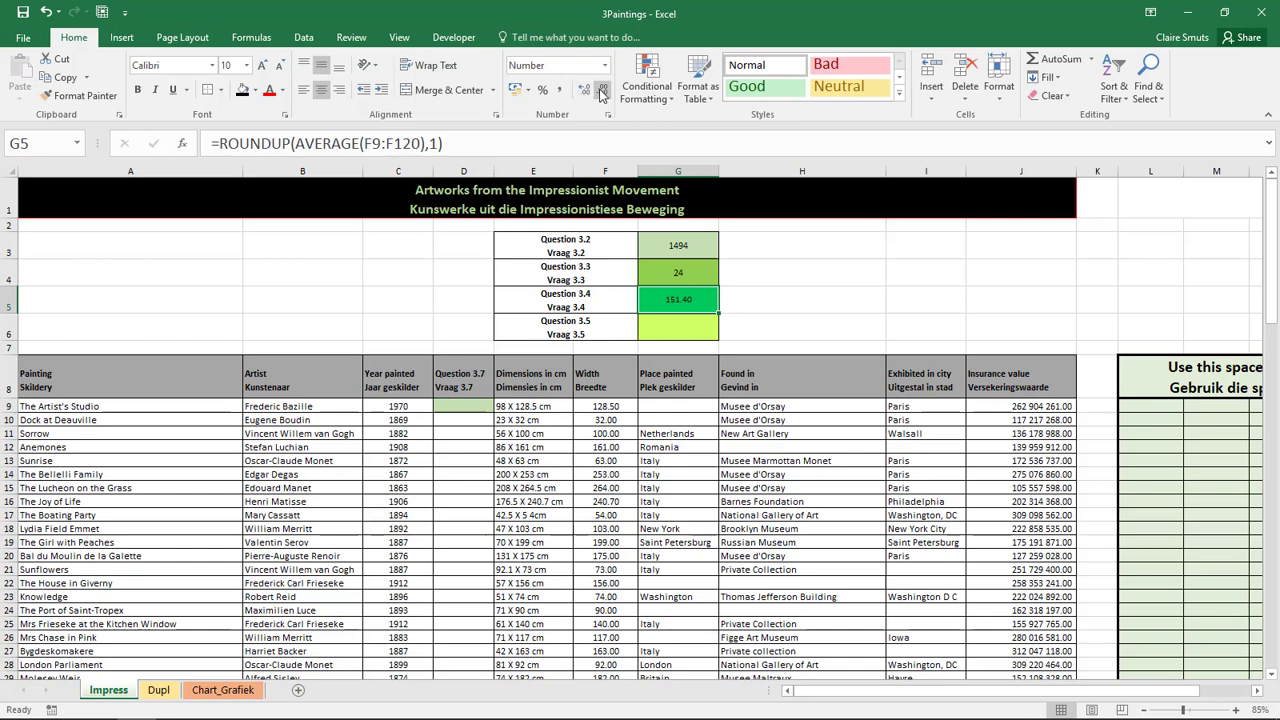
{"action": "left_click", "coordinate": [585, 90]}
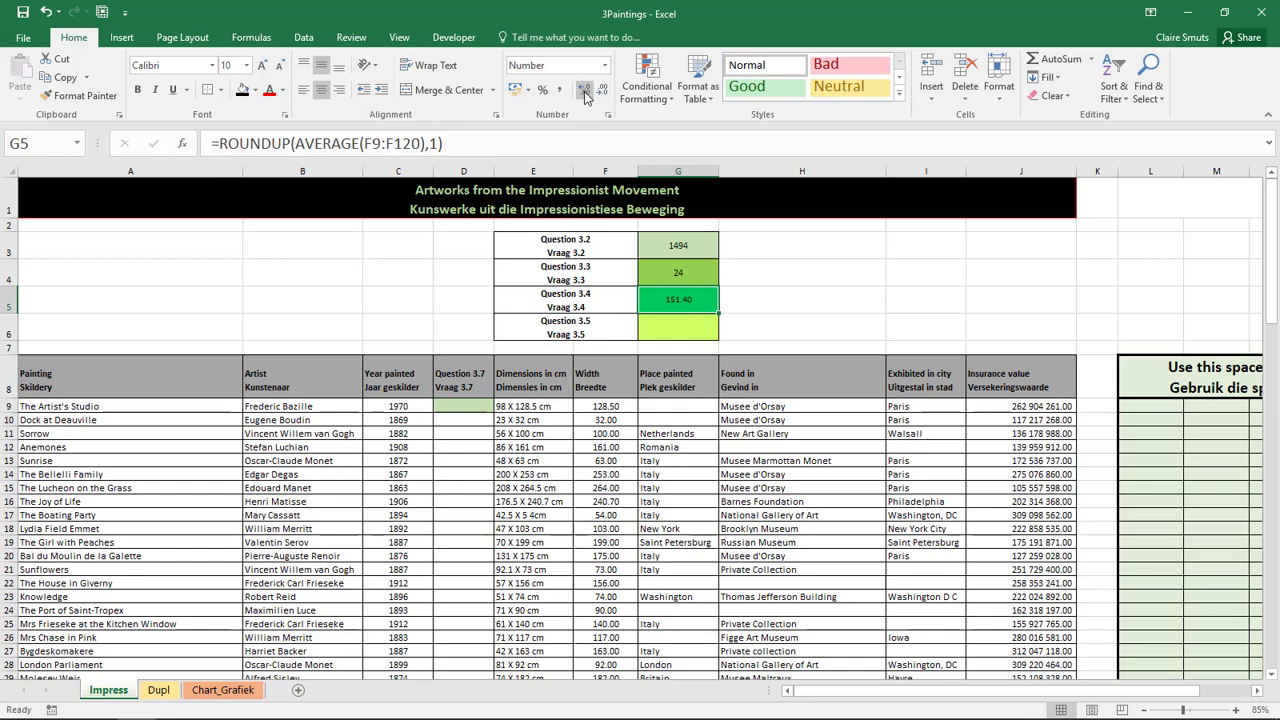
{"action": "double_click", "coordinate": [432, 144]}
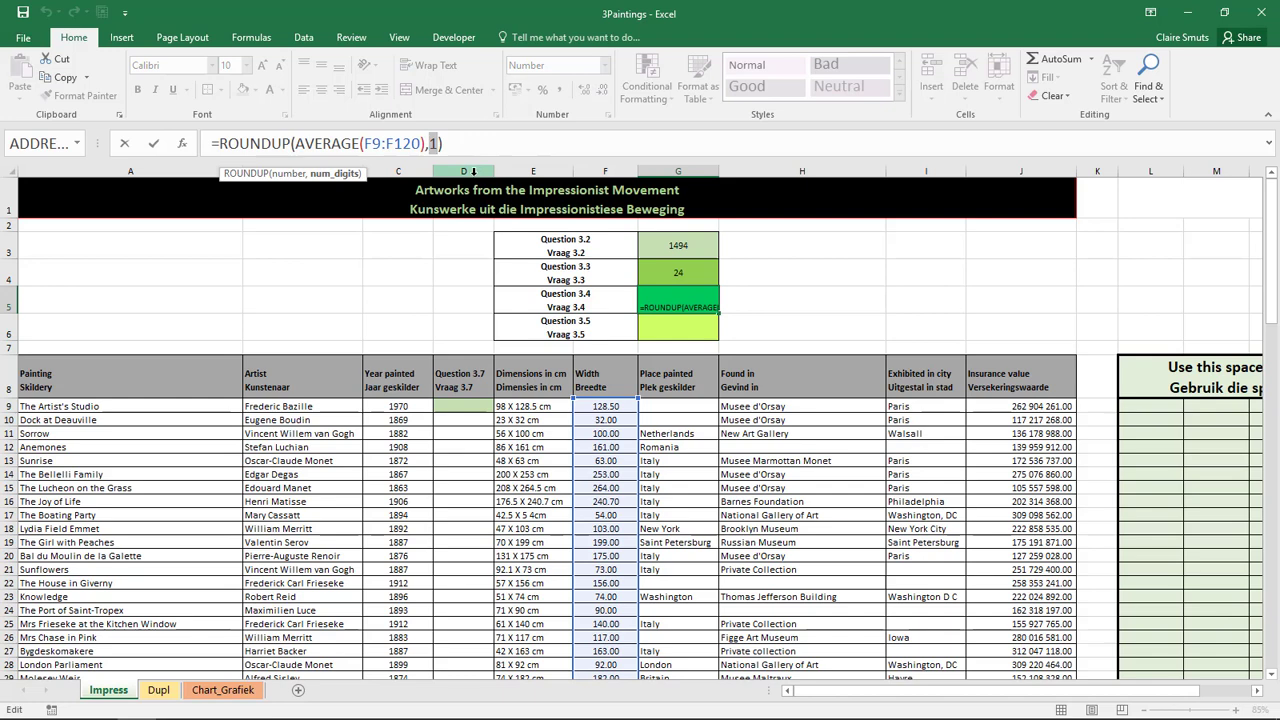
{"action": "type", "text": "2"}
{"action": "key", "text": "Return"}
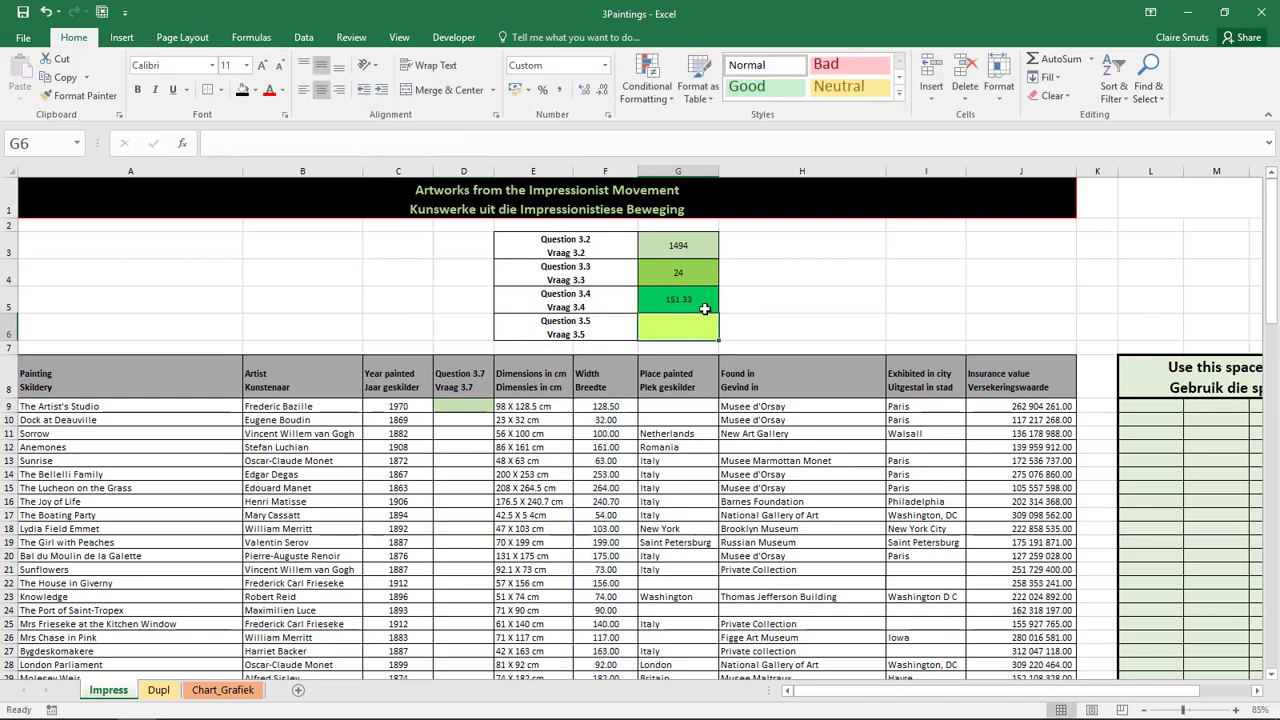
{"action": "left_click", "coordinate": [705, 310]}
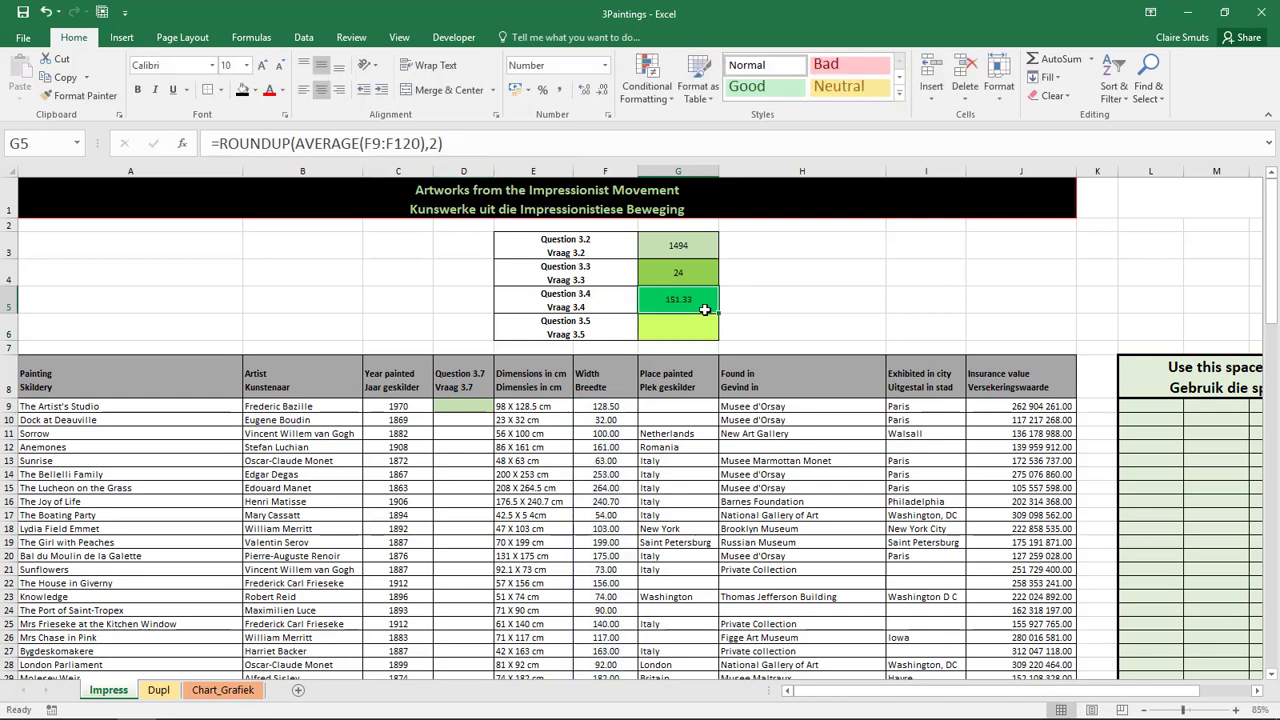
{"action": "double_click", "coordinate": [435, 144]}
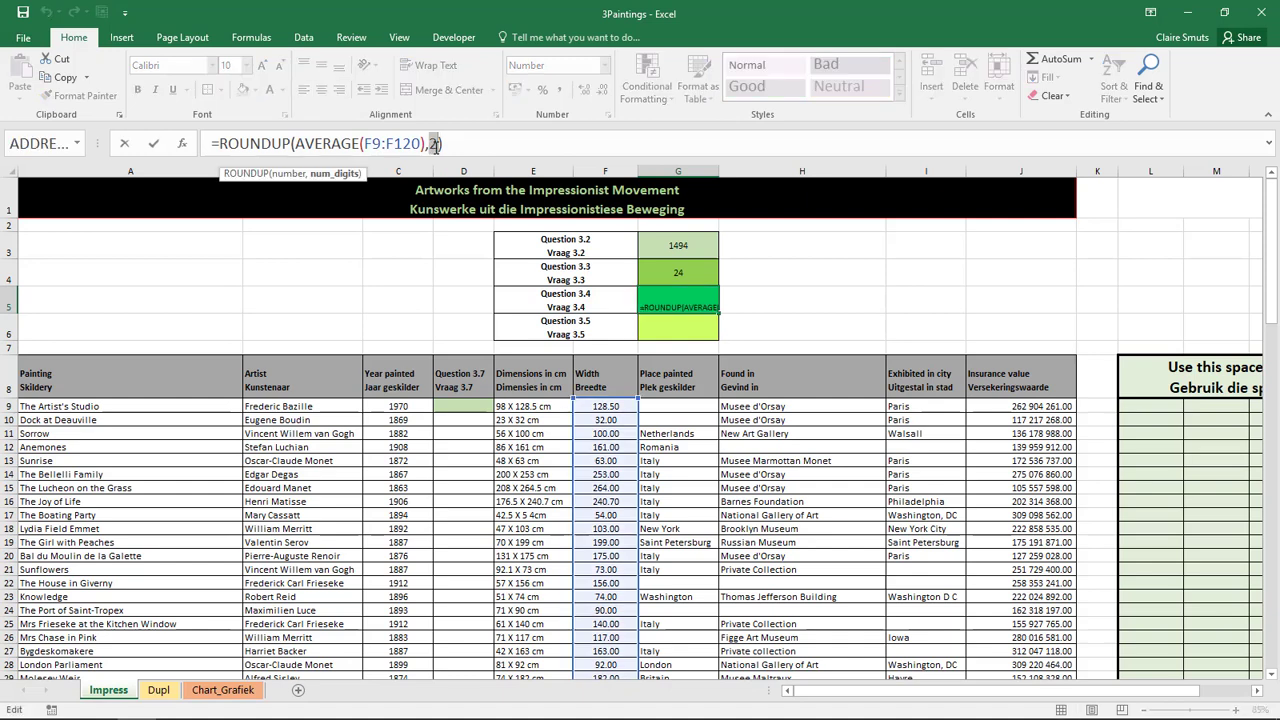
{"action": "type", "text": "1"}
{"action": "key", "text": "Return"}
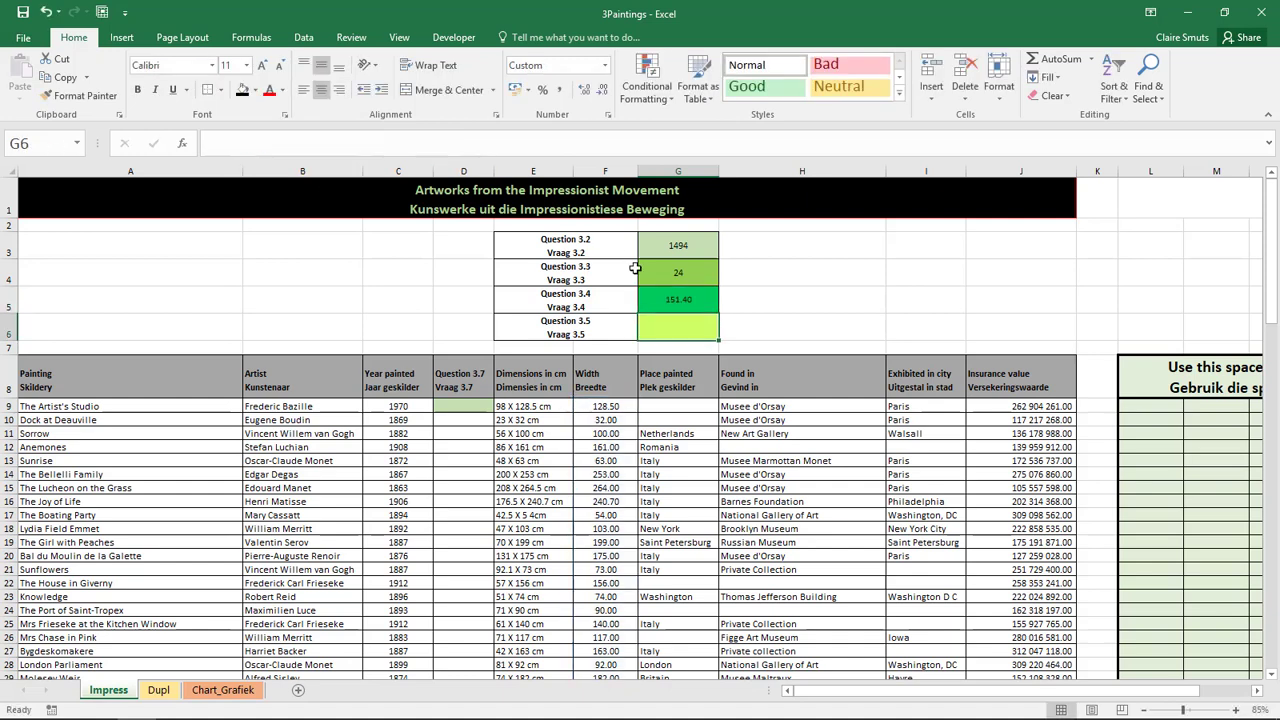
Strip the ROUNDUP wrapper from G5, then delete its formula entirely
{"action": "left_click", "coordinate": [689, 294]}
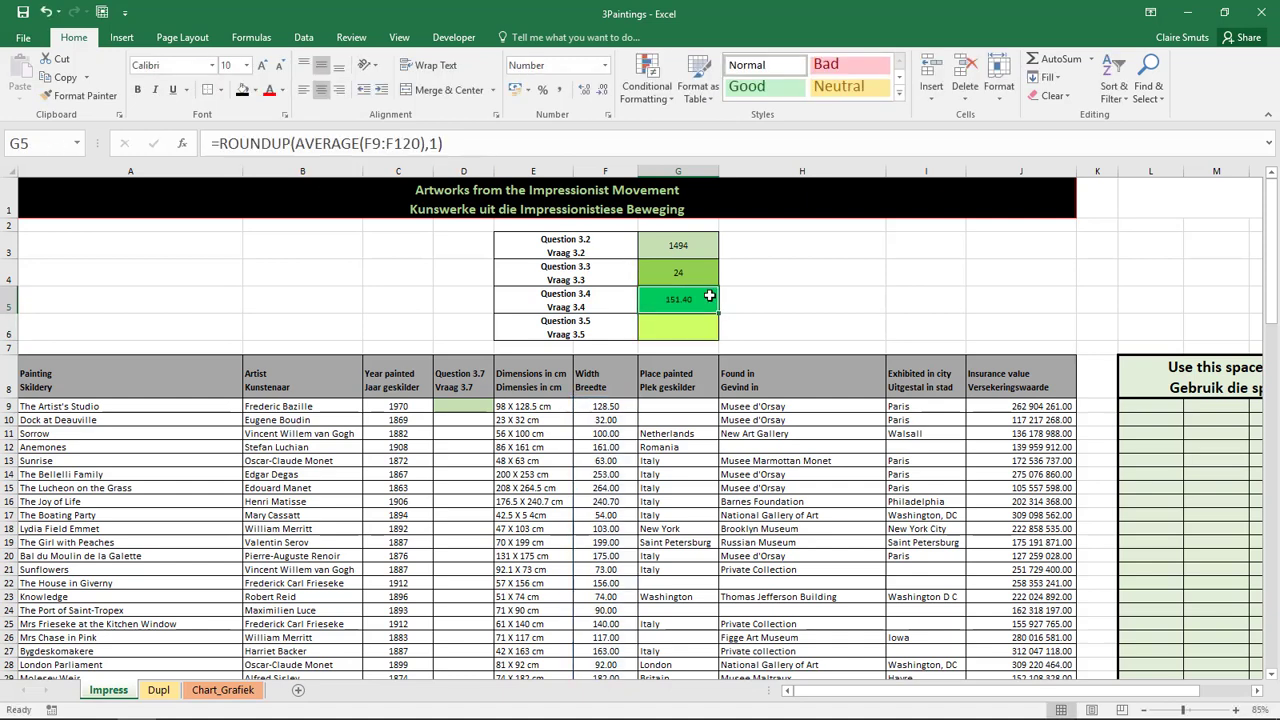
{"action": "left_click", "coordinate": [446, 143]}
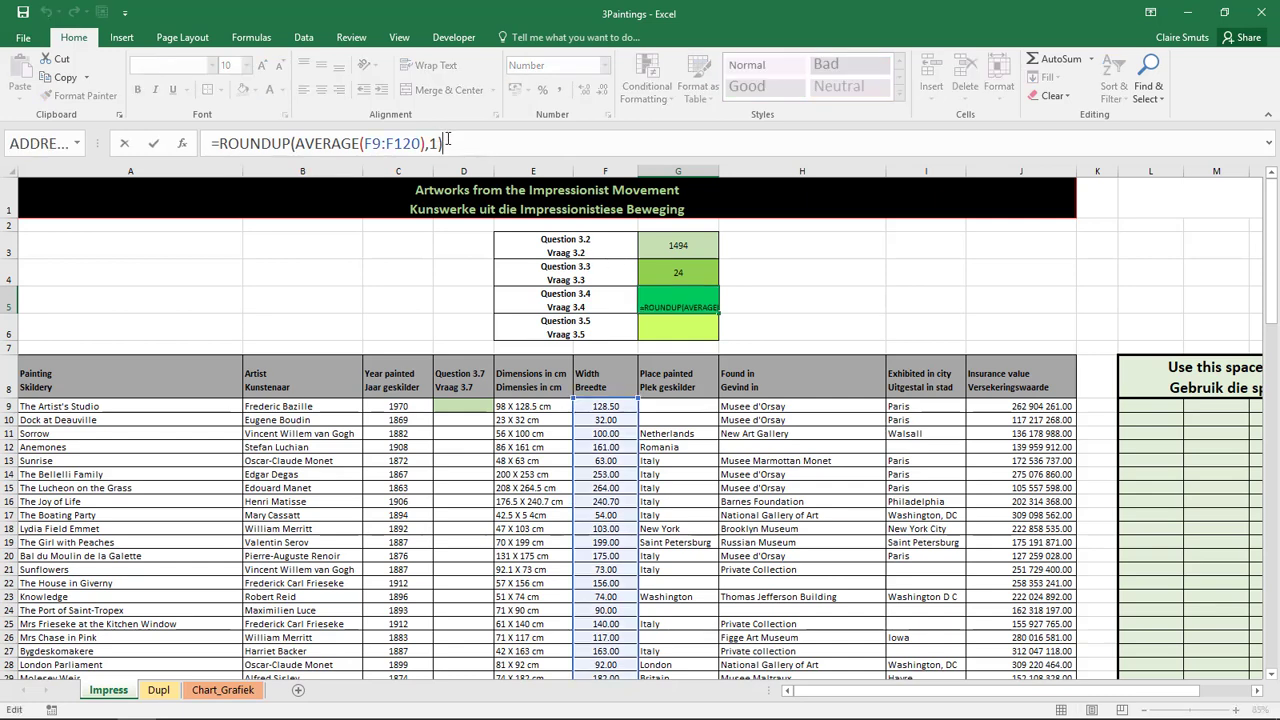
{"action": "key", "text": "BackSpace"}
{"action": "key", "text": "BackSpace"}
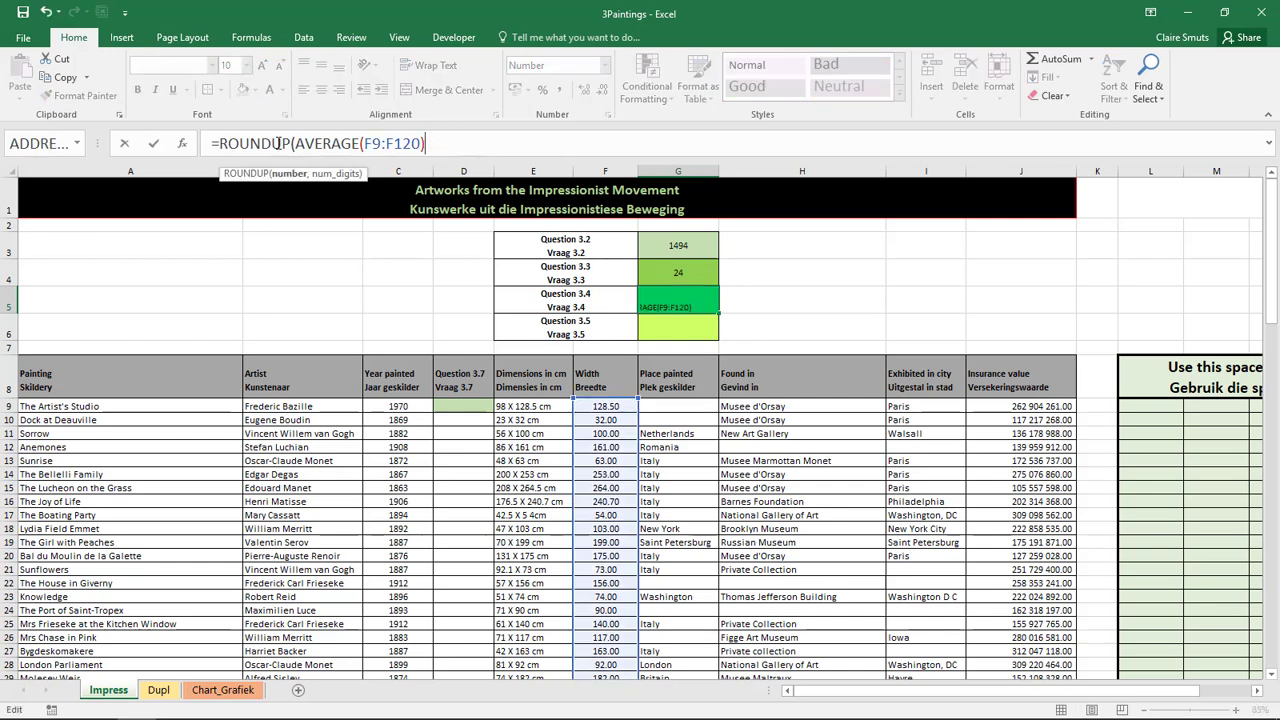
{"action": "left_click_drag", "start_coordinate": [294, 143], "coordinate": [222, 143]}
{"action": "key", "text": "Delete"}
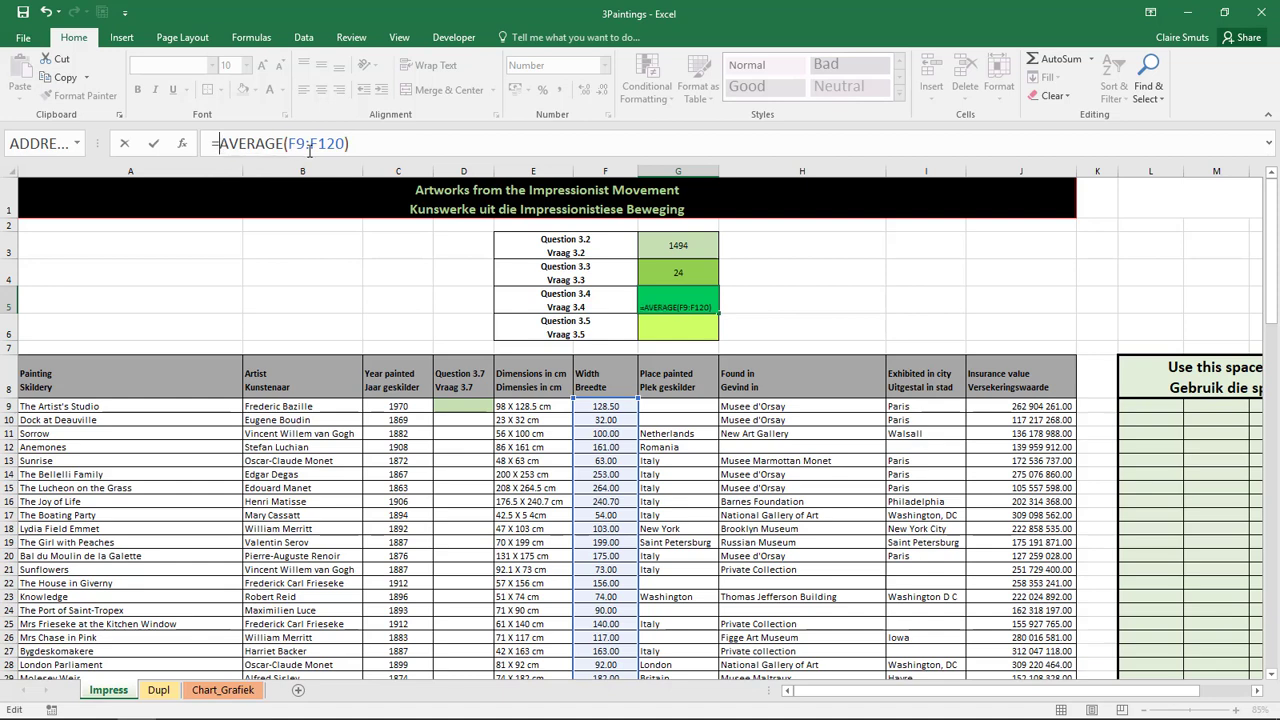
{"action": "key", "text": "Return"}
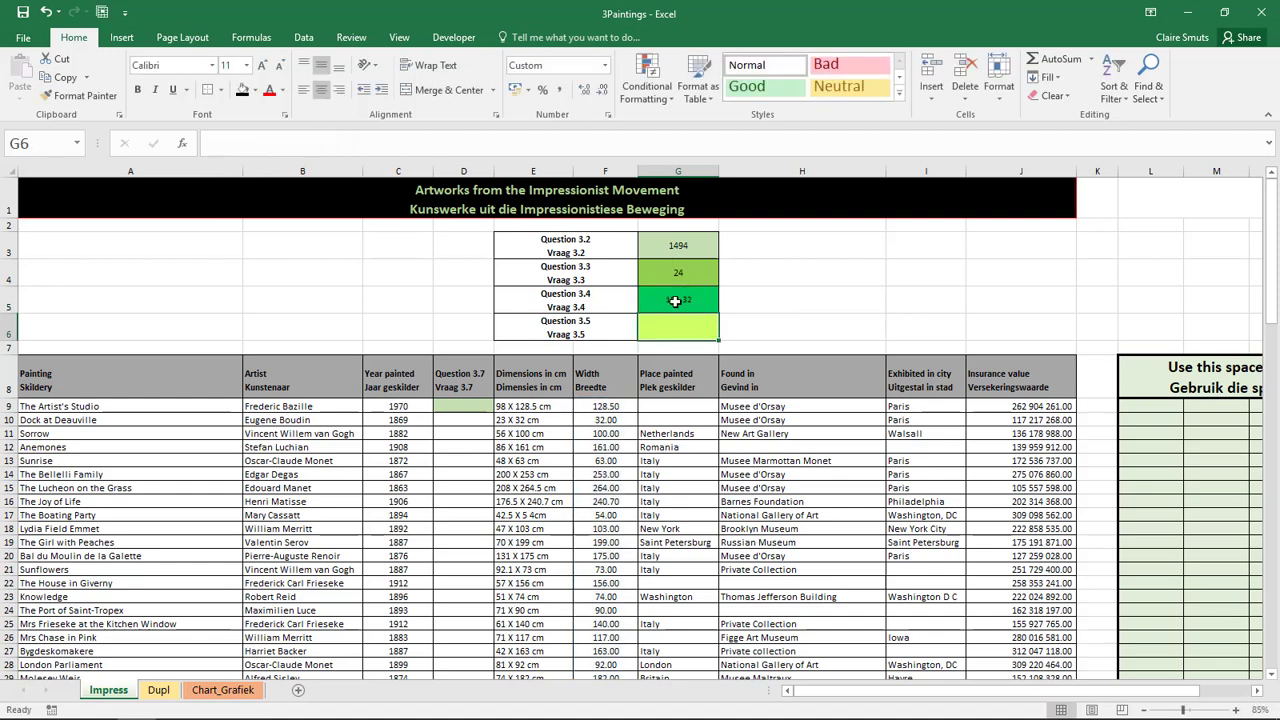
{"action": "key", "text": "Up"}
{"action": "left_click_drag", "start_coordinate": [210, 143], "coordinate": [408, 143]}
{"action": "key", "text": "ctrl+c"}
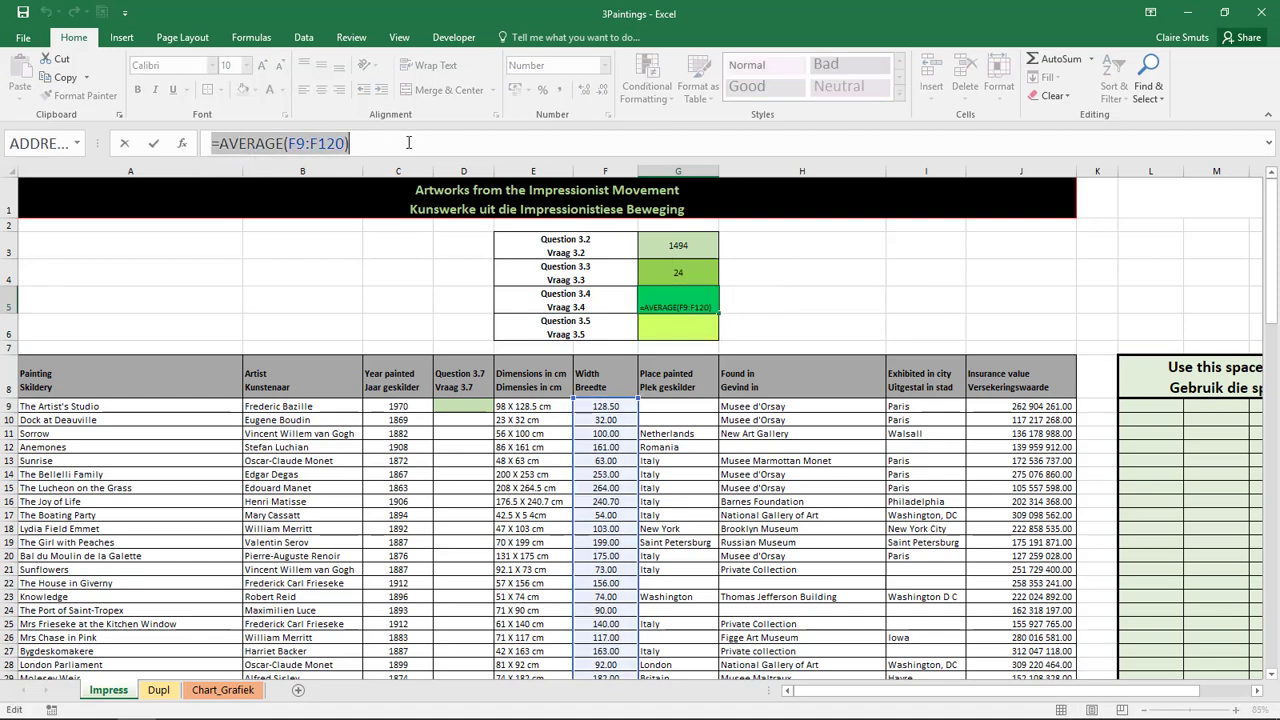
{"action": "key", "text": "Delete"}
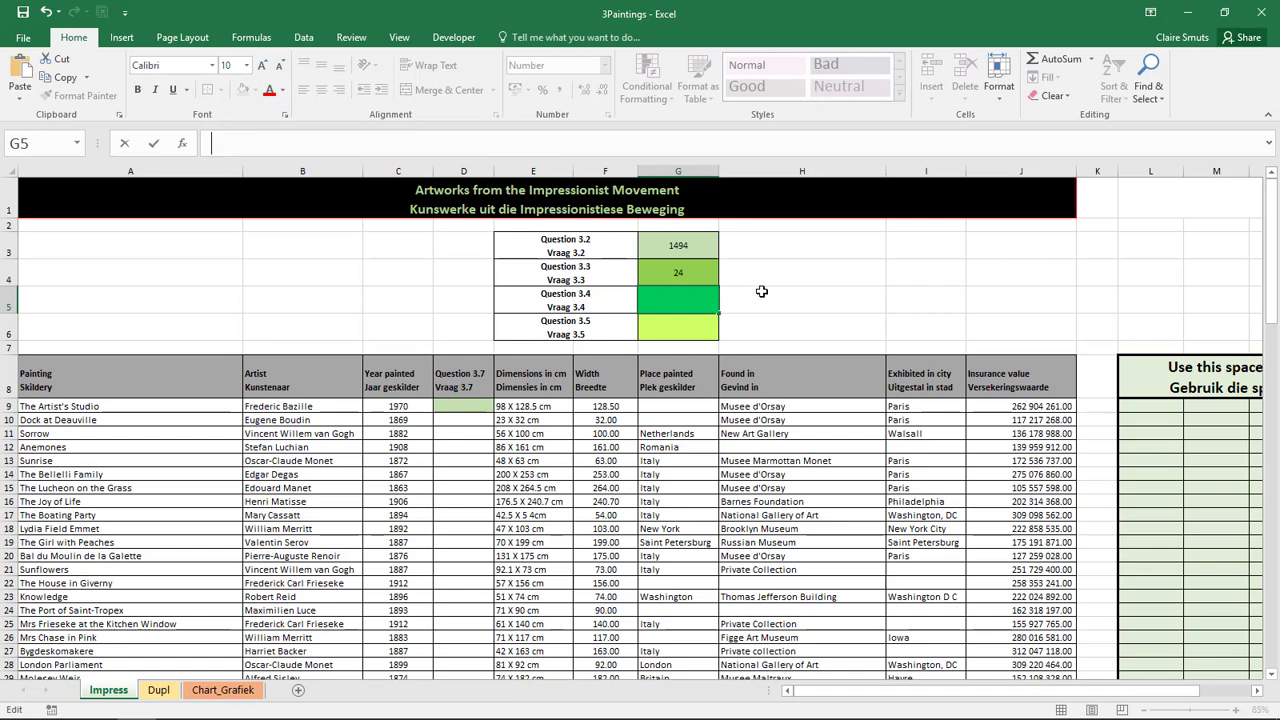
Paste the average formula into building-block cell L9
{"action": "left_click", "coordinate": [761, 291]}
{"action": "left_click", "coordinate": [1195, 383]}
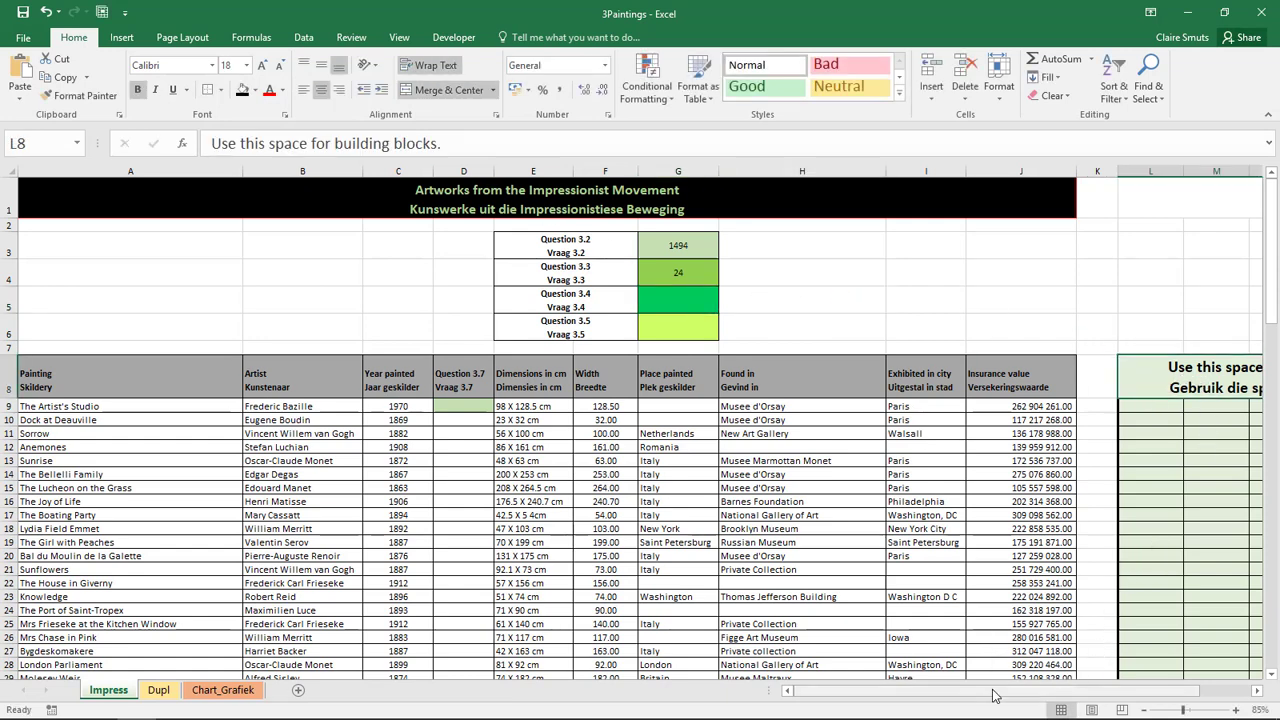
{"action": "left_click_drag", "start_coordinate": [993, 695], "coordinate": [1043, 695]}
{"action": "left_click", "coordinate": [819, 407]}
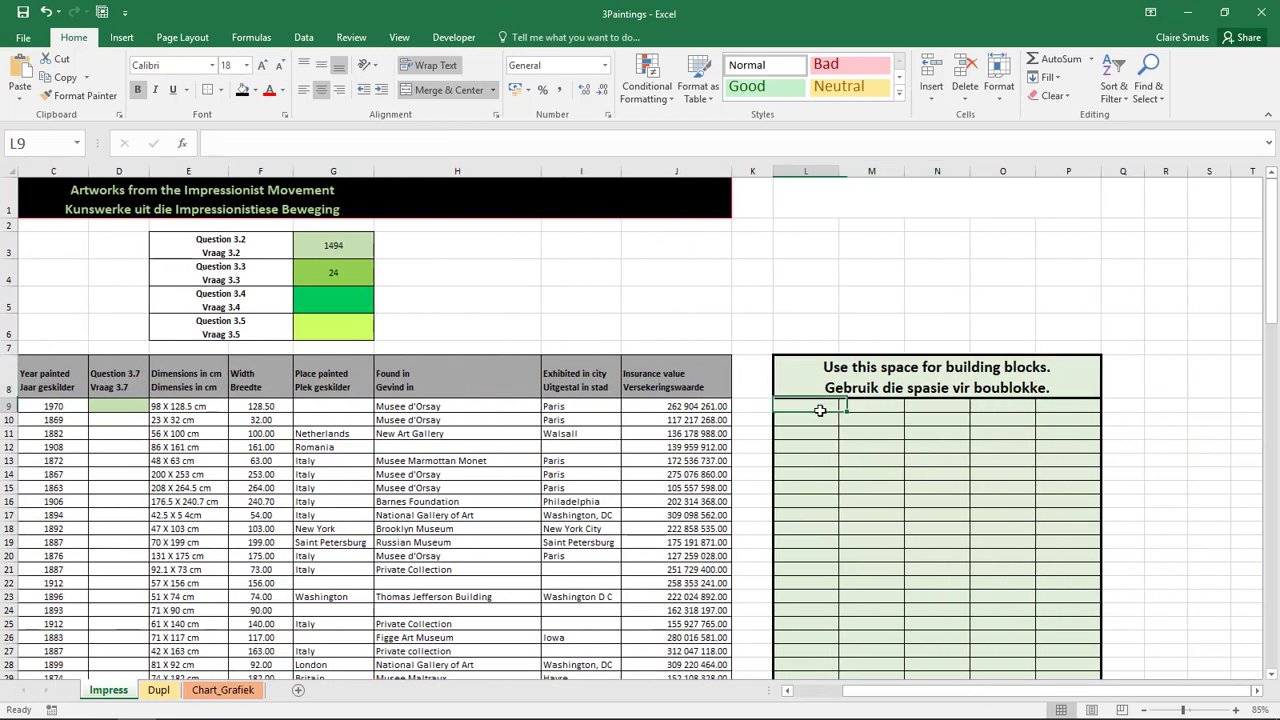
{"action": "key", "text": "ctrl+v"}
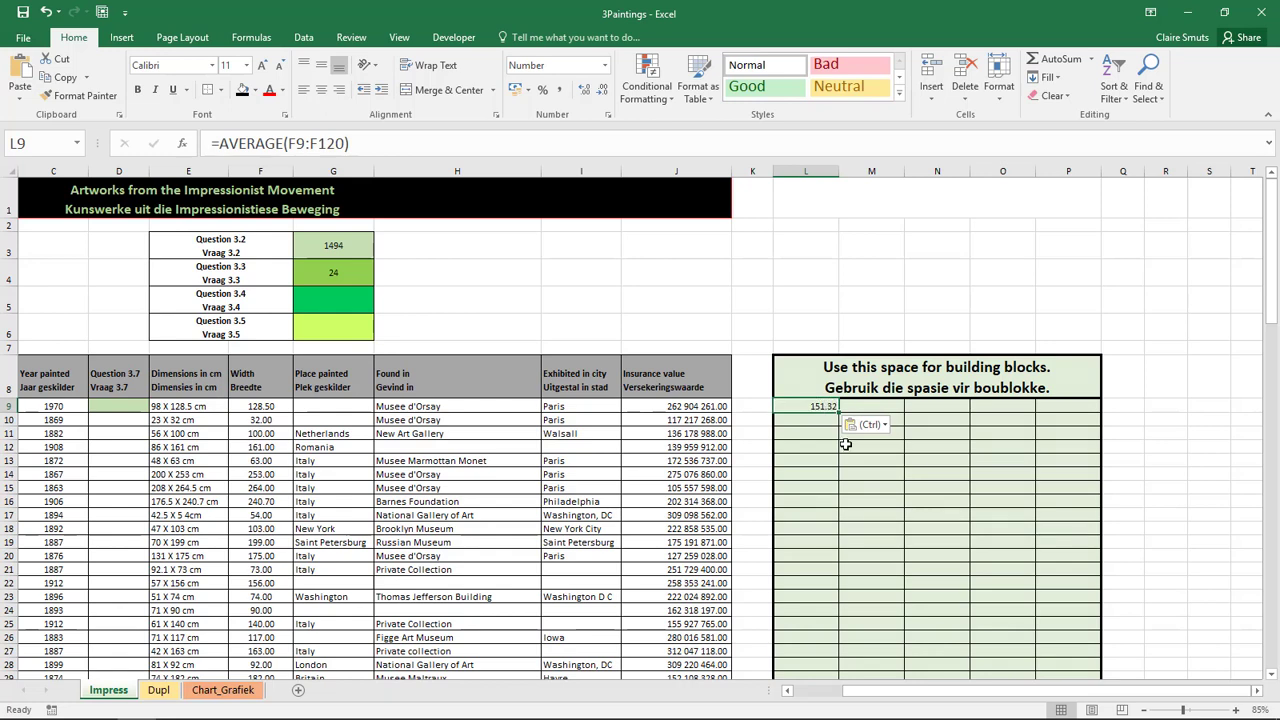
Enter =ROUNDUP(L9,1) in G5 so it shows 151.40
{"action": "left_click", "coordinate": [345, 308]}
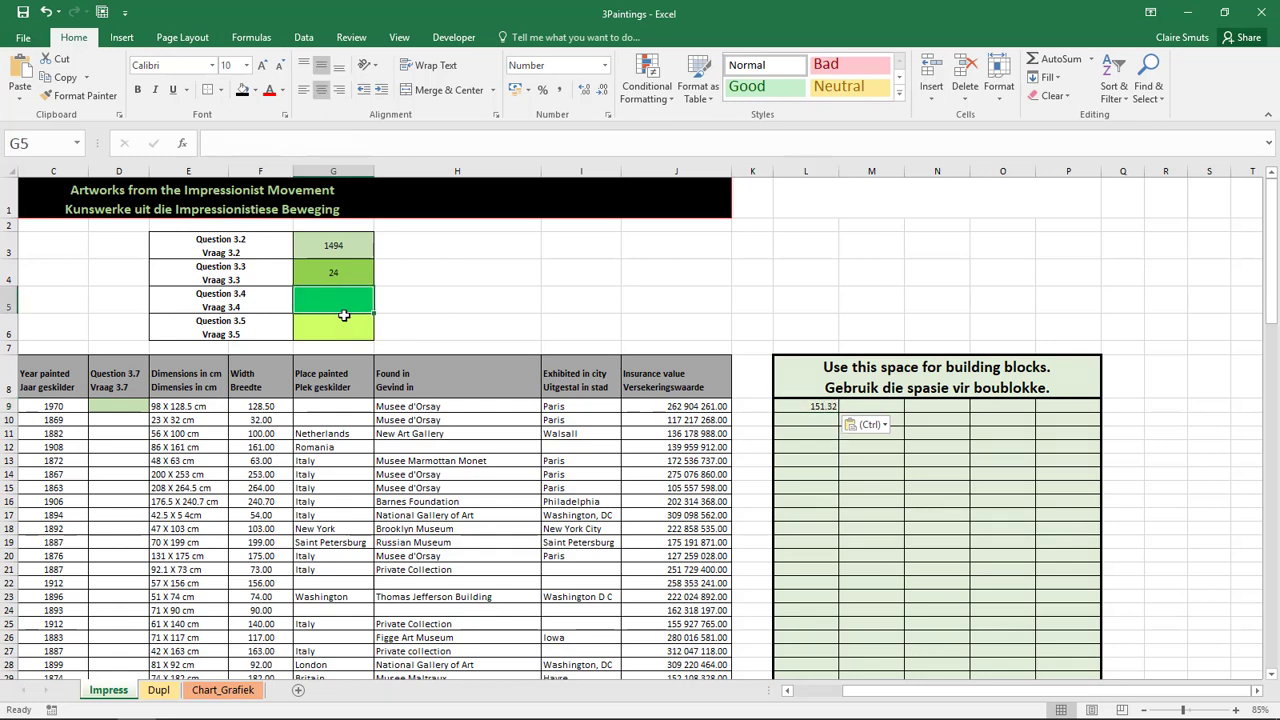
{"action": "type", "text": "=roundu"}
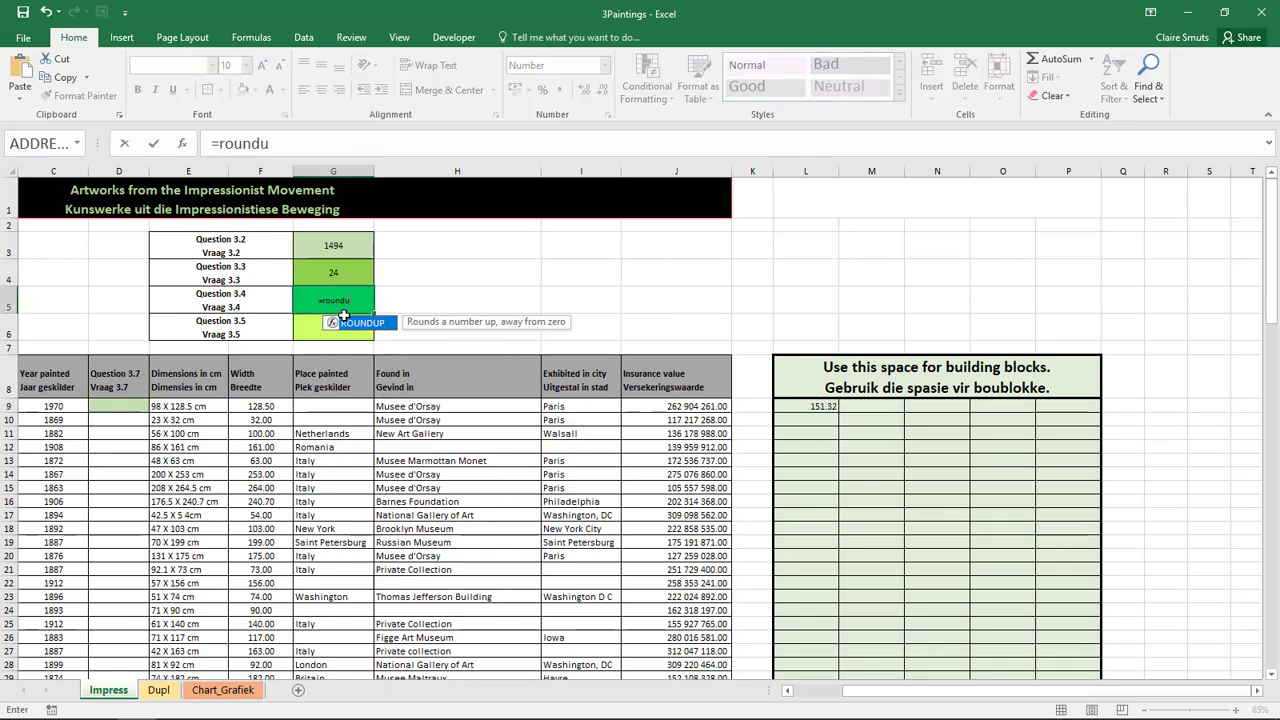
{"action": "double_click", "coordinate": [344, 322]}
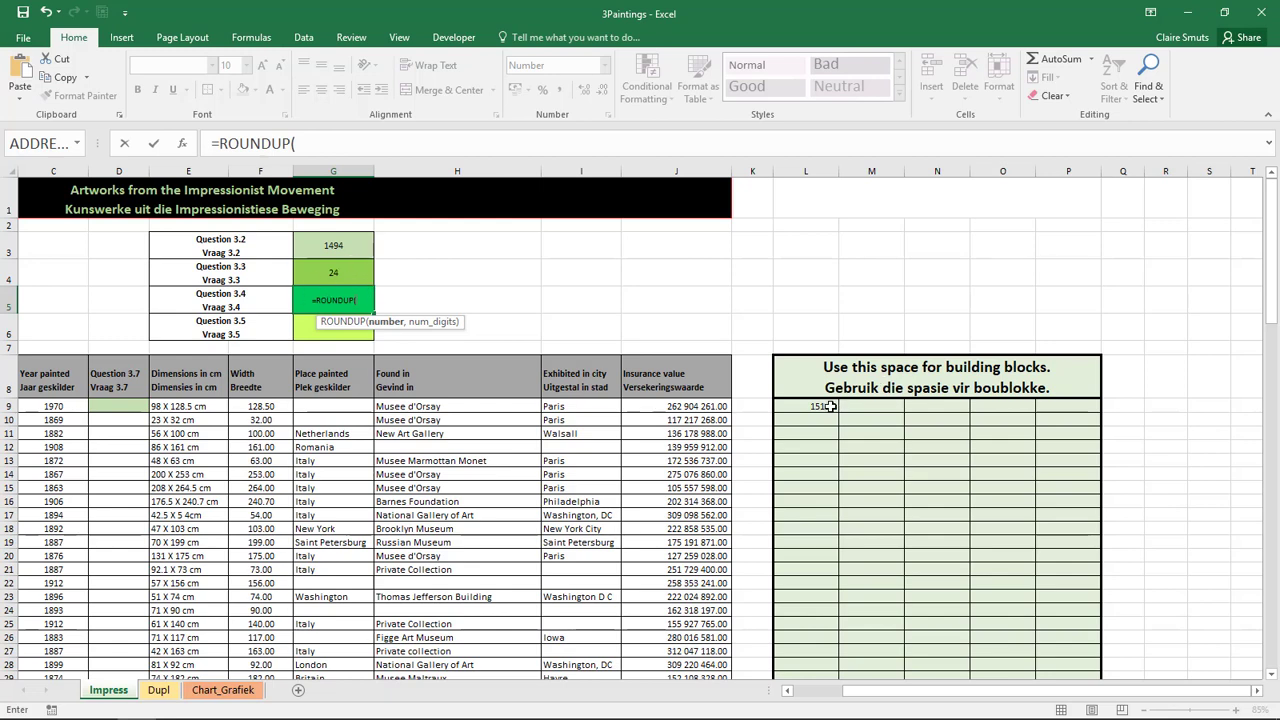
{"action": "left_click", "coordinate": [827, 406]}
{"action": "type", "text": ","}
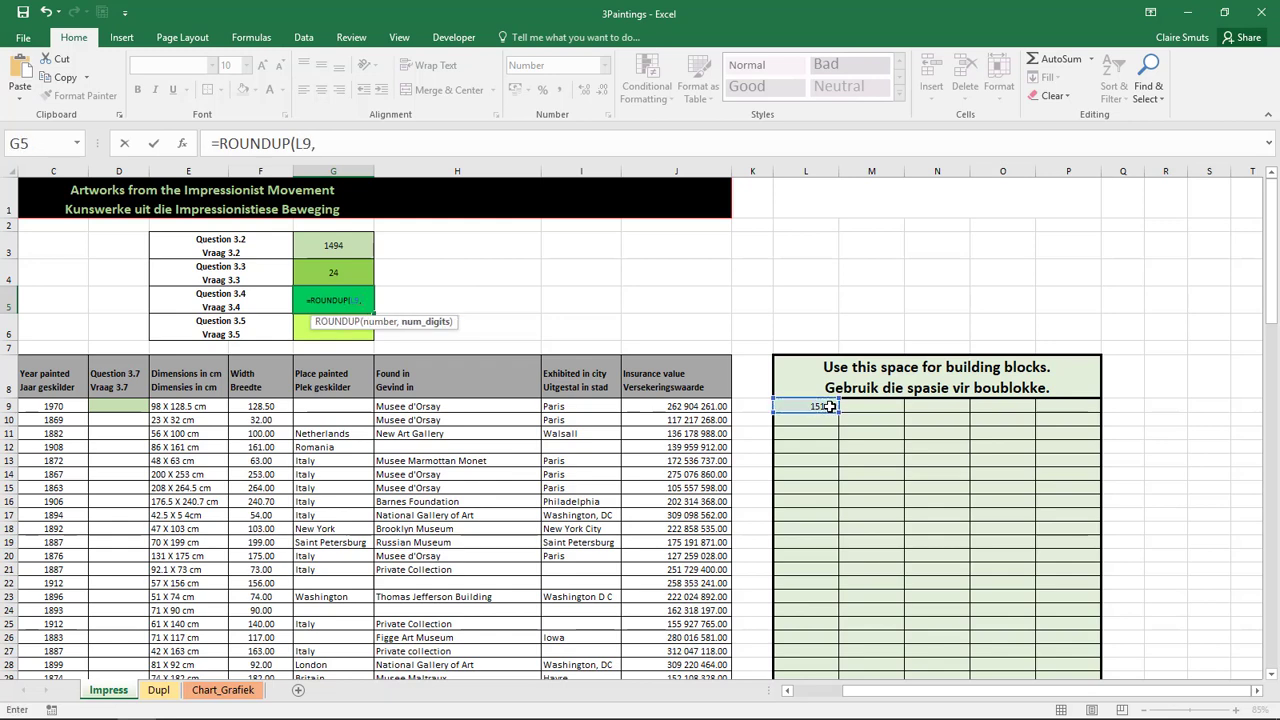
{"action": "type", "text": "1)"}
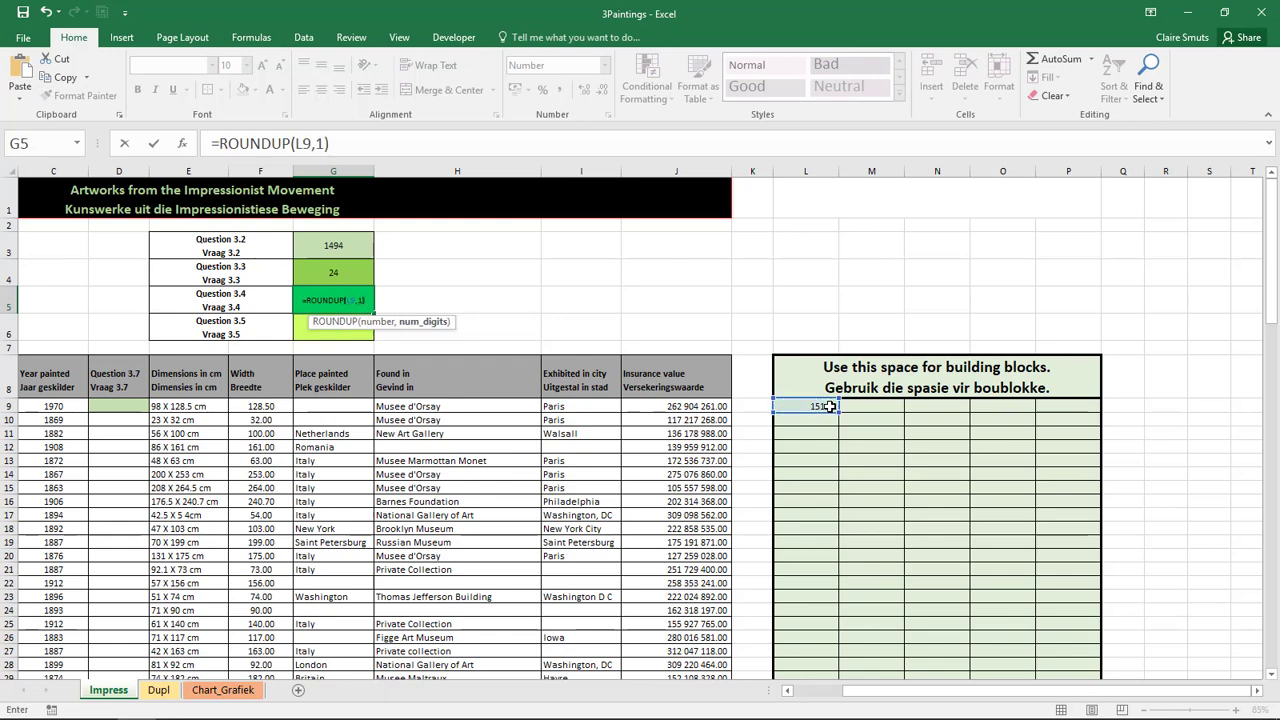
{"action": "key", "text": "Return"}
{"action": "left_click", "coordinate": [359, 297]}
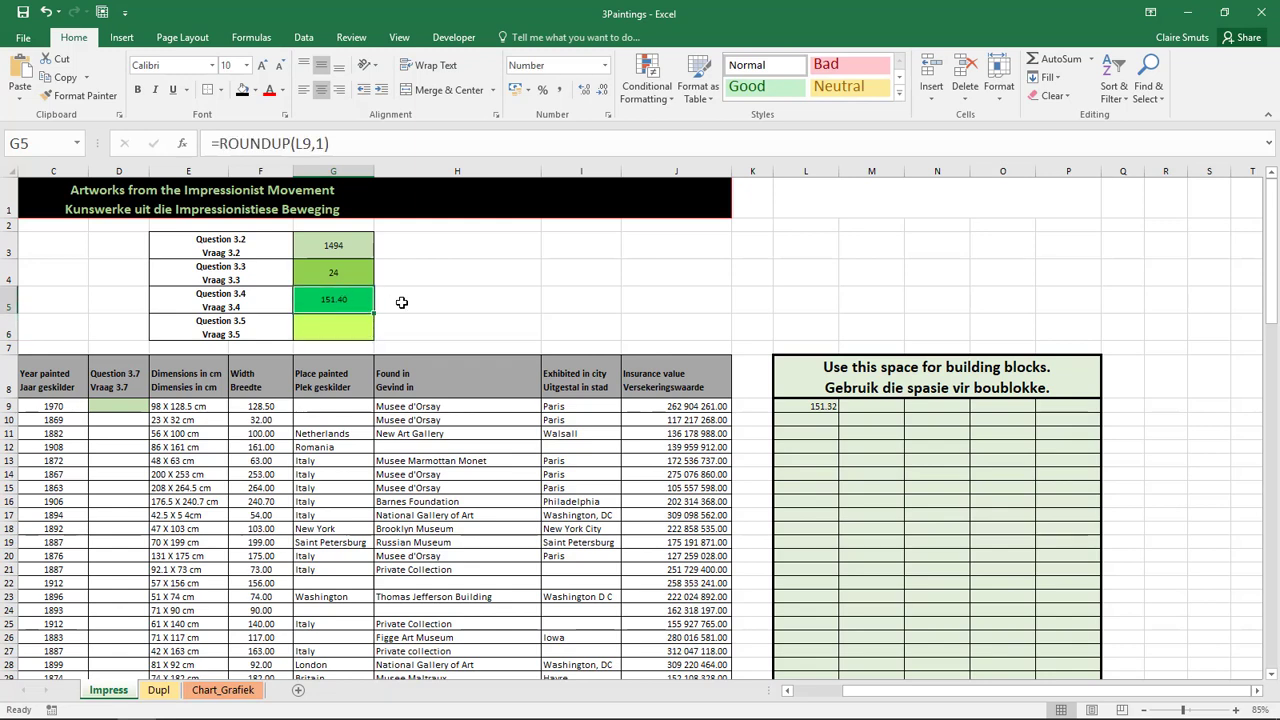
{"action": "key", "text": "Left"}
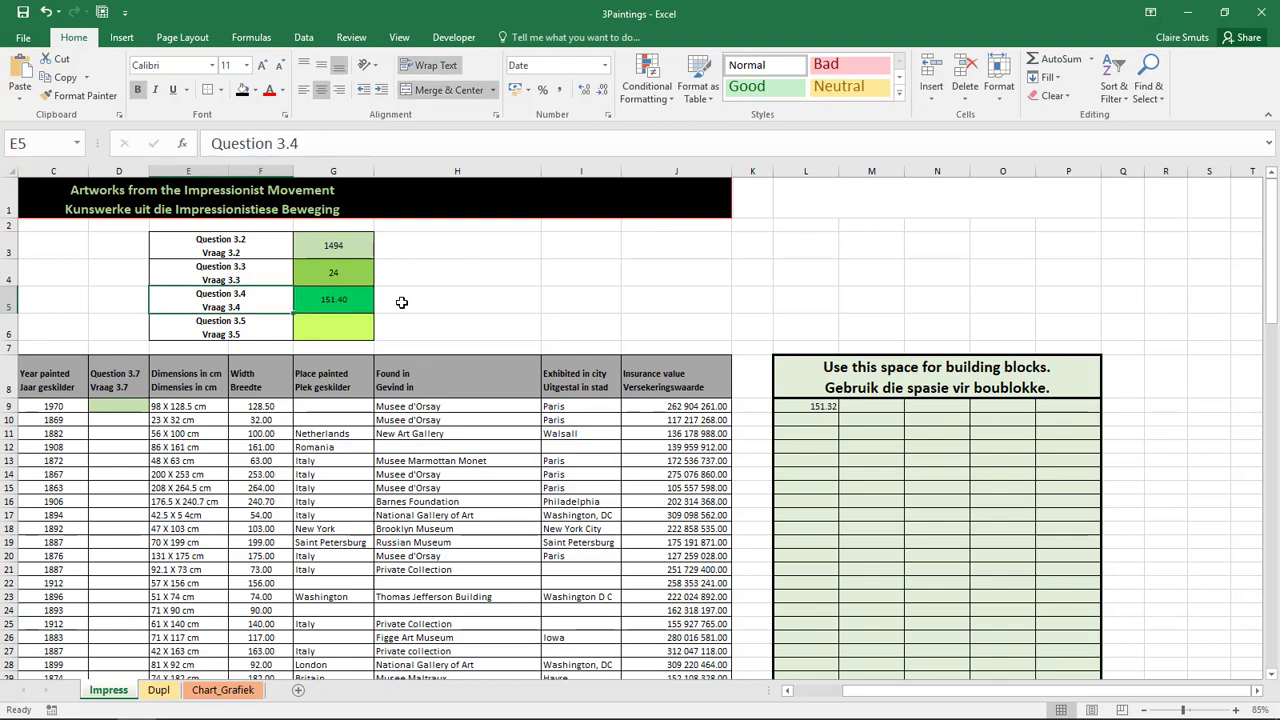
{"action": "key", "text": "Left"}
{"action": "key", "text": "Left"}
{"action": "key", "text": "Left"}
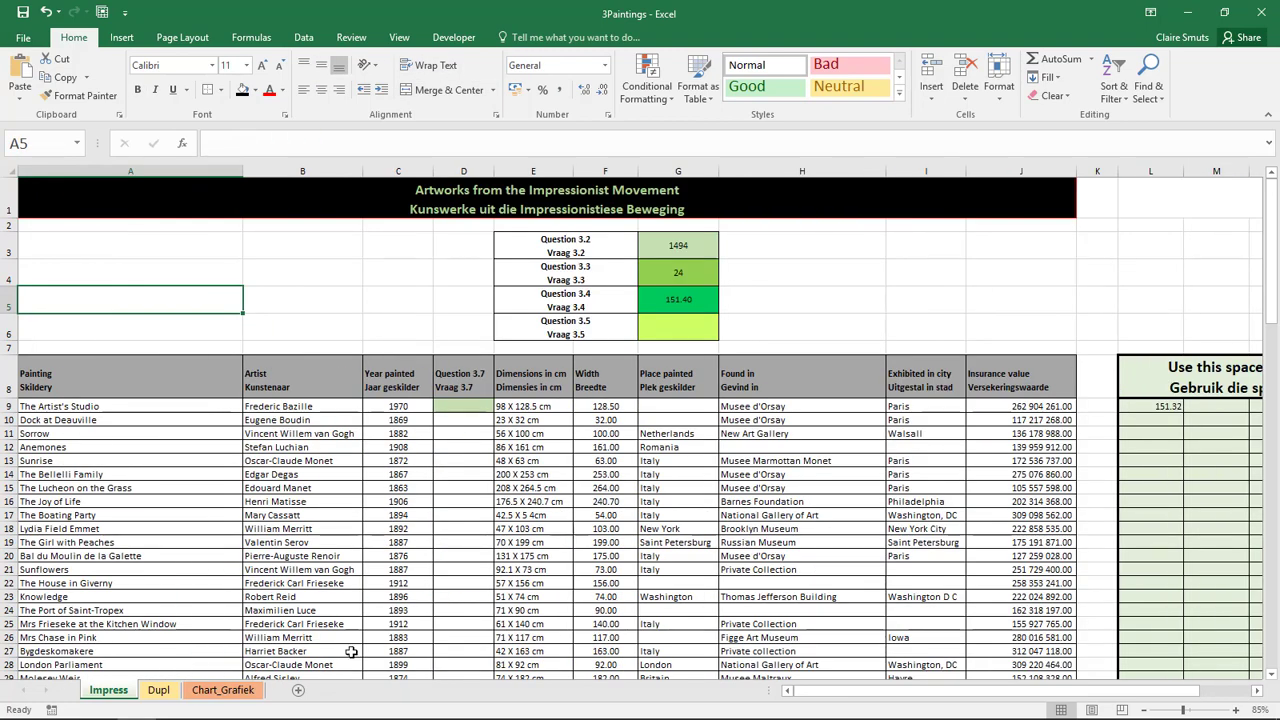
{"action": "key", "text": "alt+Tab"}
{"action": "key", "text": "alt+Tab"}
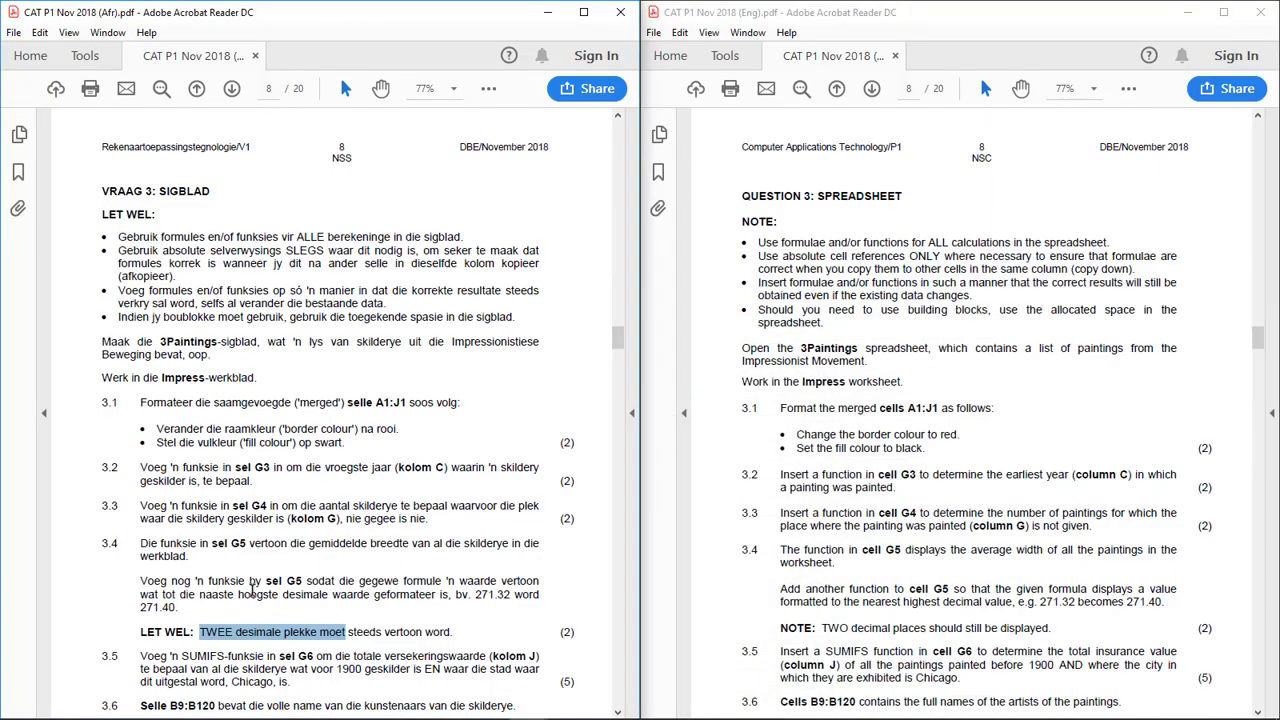
{"action": "scroll", "coordinate": [253, 592], "scroll_direction": "down", "scroll_amount": 5}
{"action": "scroll", "coordinate": [843, 476], "scroll_direction": "down", "scroll_amount": 4}
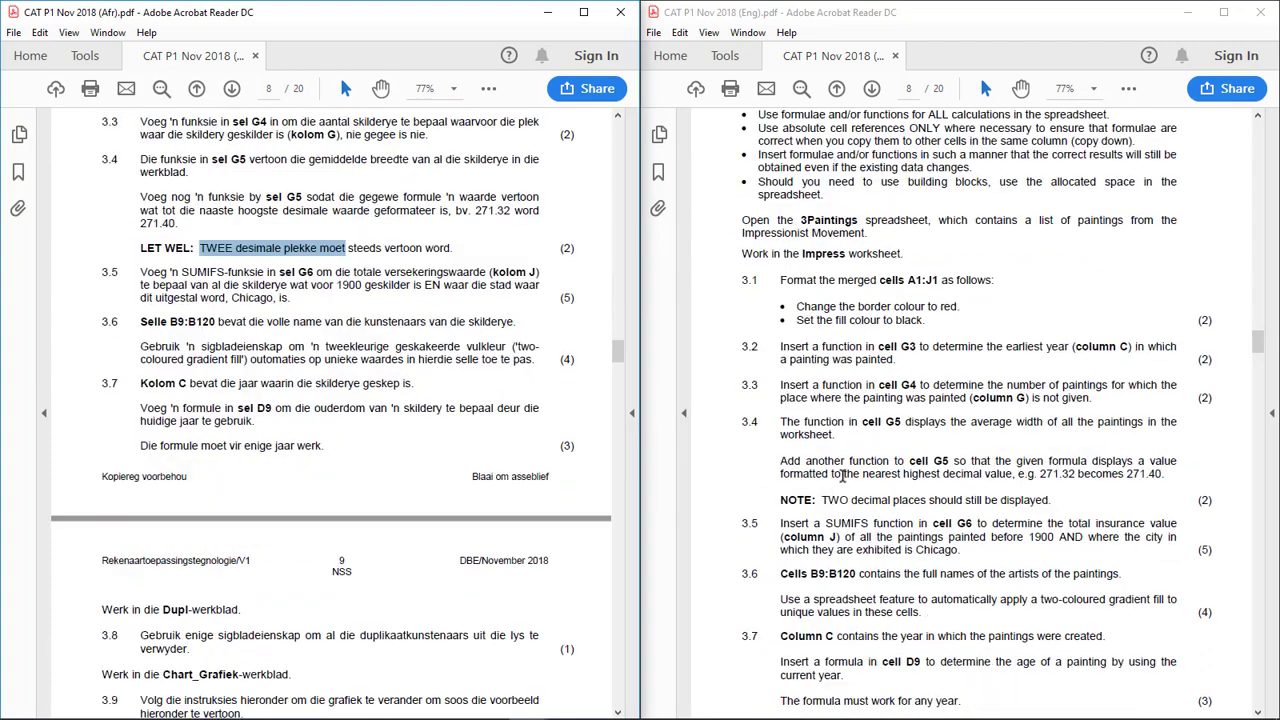
{"action": "scroll", "coordinate": [843, 478], "scroll_direction": "down", "scroll_amount": 2}
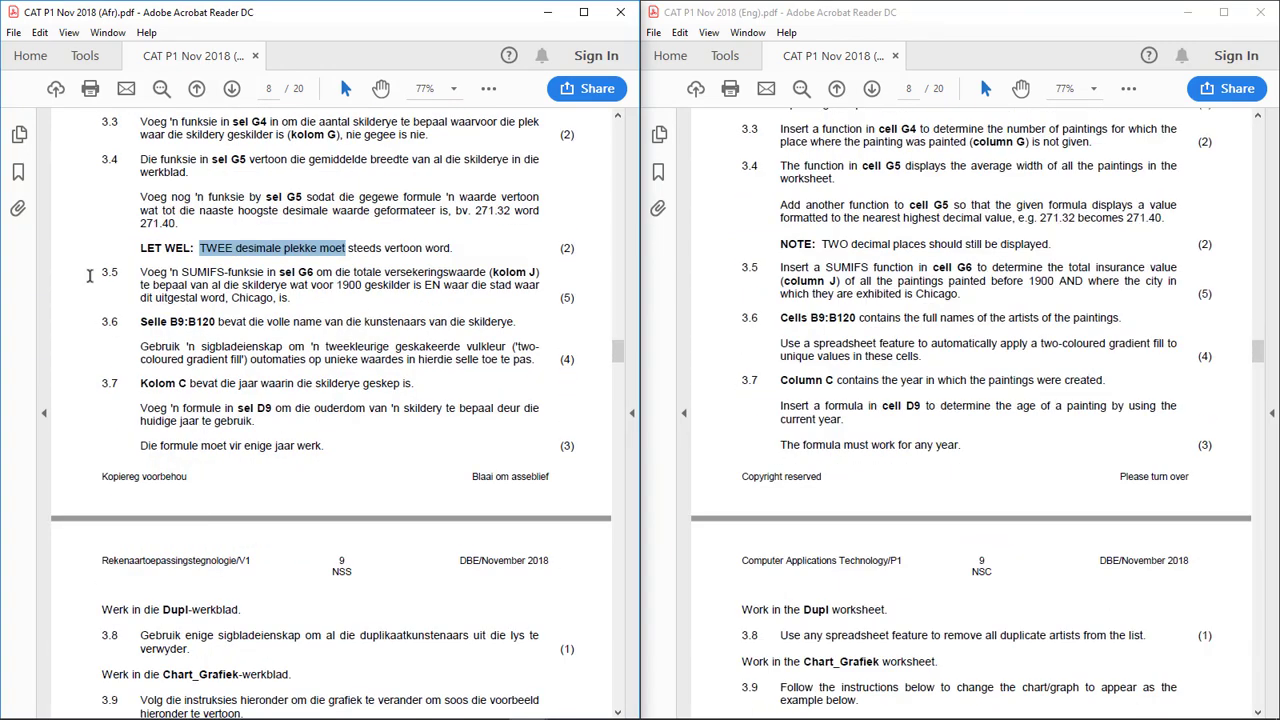
{"action": "left_click", "coordinate": [104, 274]}
{"action": "left_click_drag", "start_coordinate": [104, 274], "coordinate": [119, 275]}
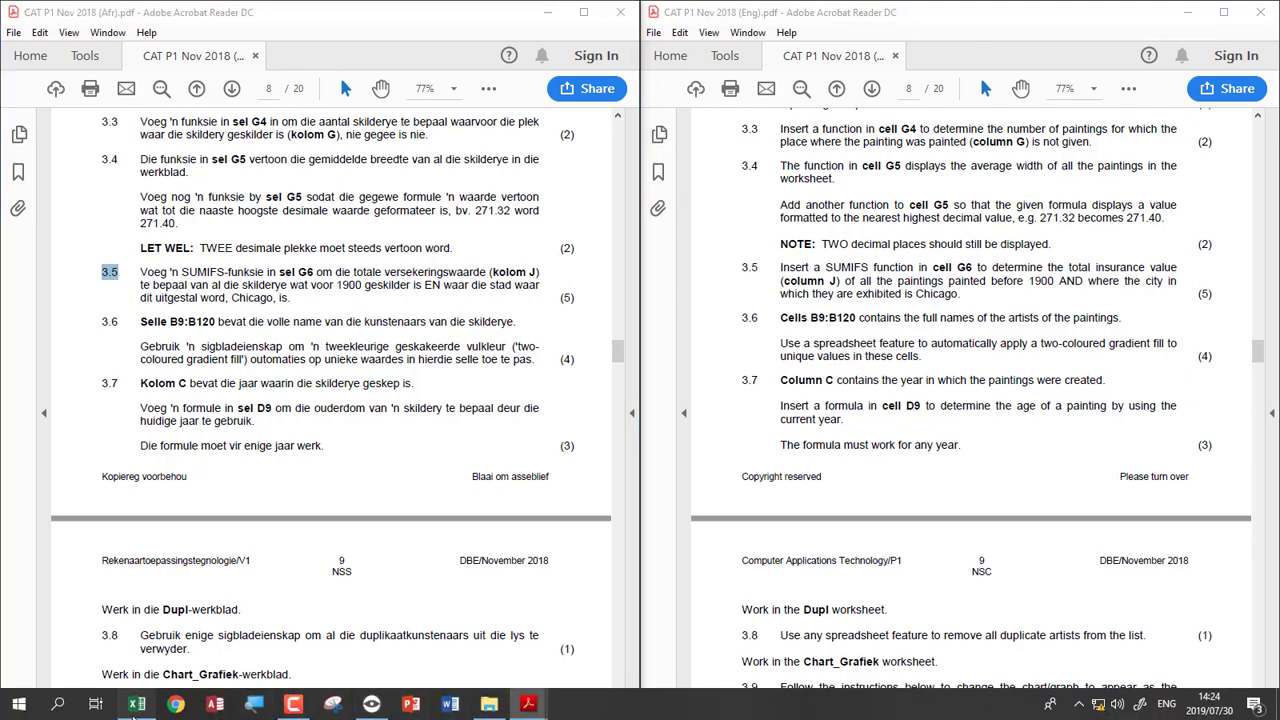
{"action": "left_click", "coordinate": [137, 704]}
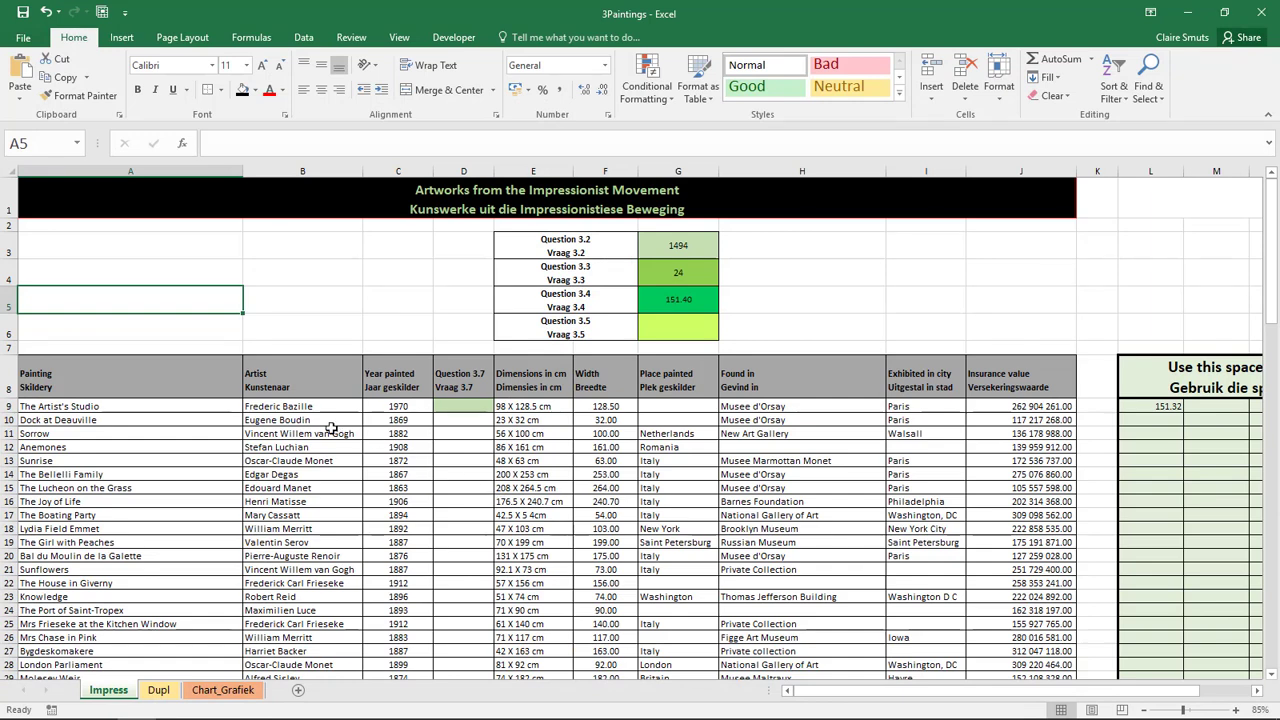
{"action": "left_click", "coordinate": [657, 326]}
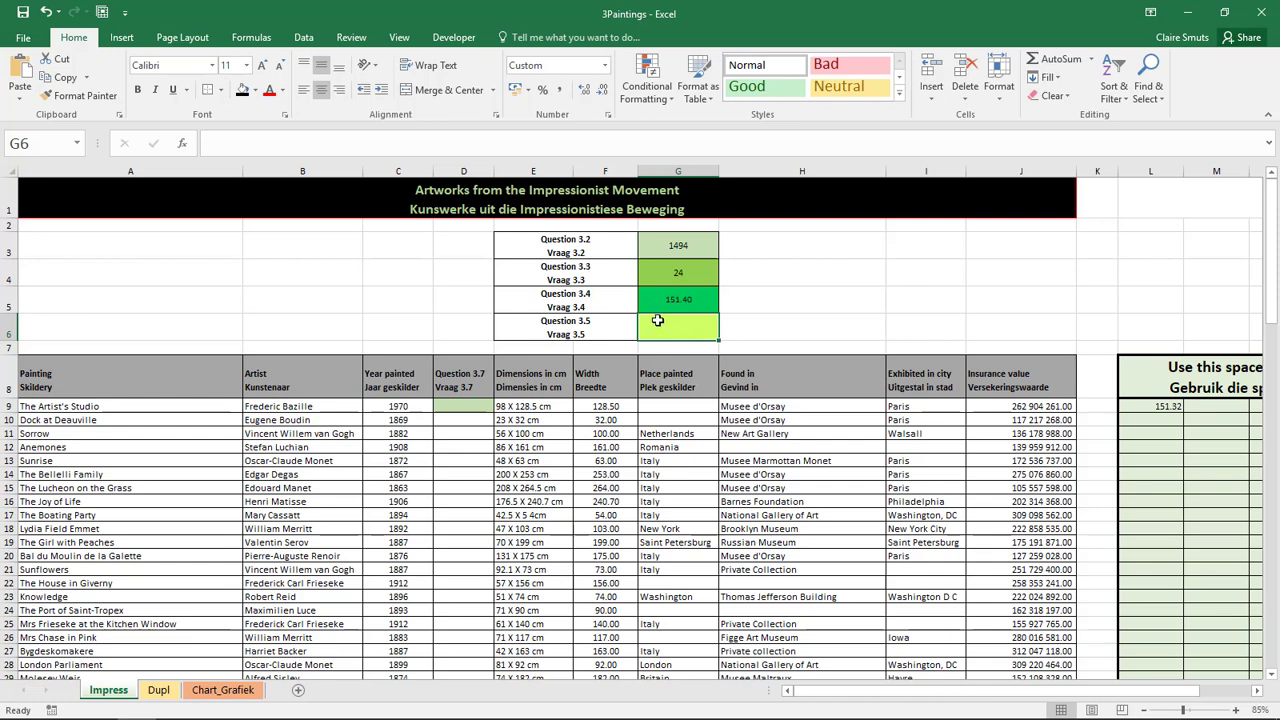
Start a SUMIFS in G6 with insurance values J9:J120 as the sum range
{"action": "type", "text": "=su"}
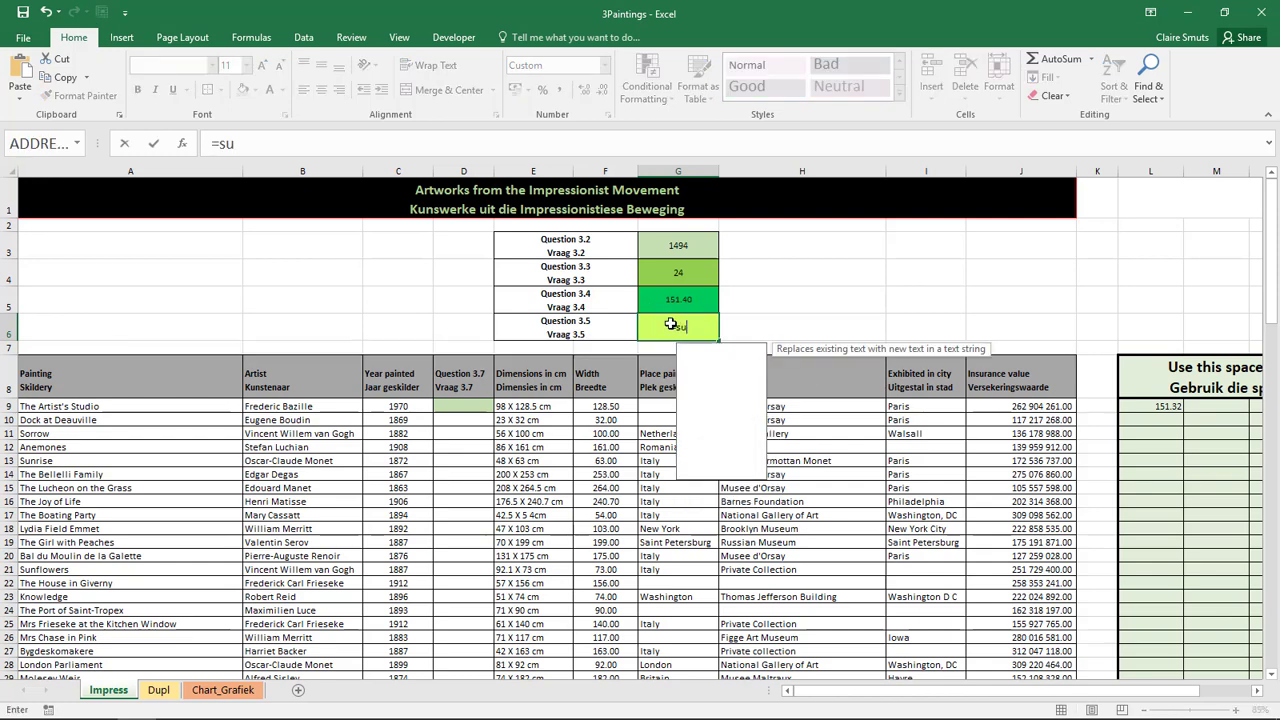
{"action": "type", "text": "mifs"}
{"action": "key", "text": "Tab"}
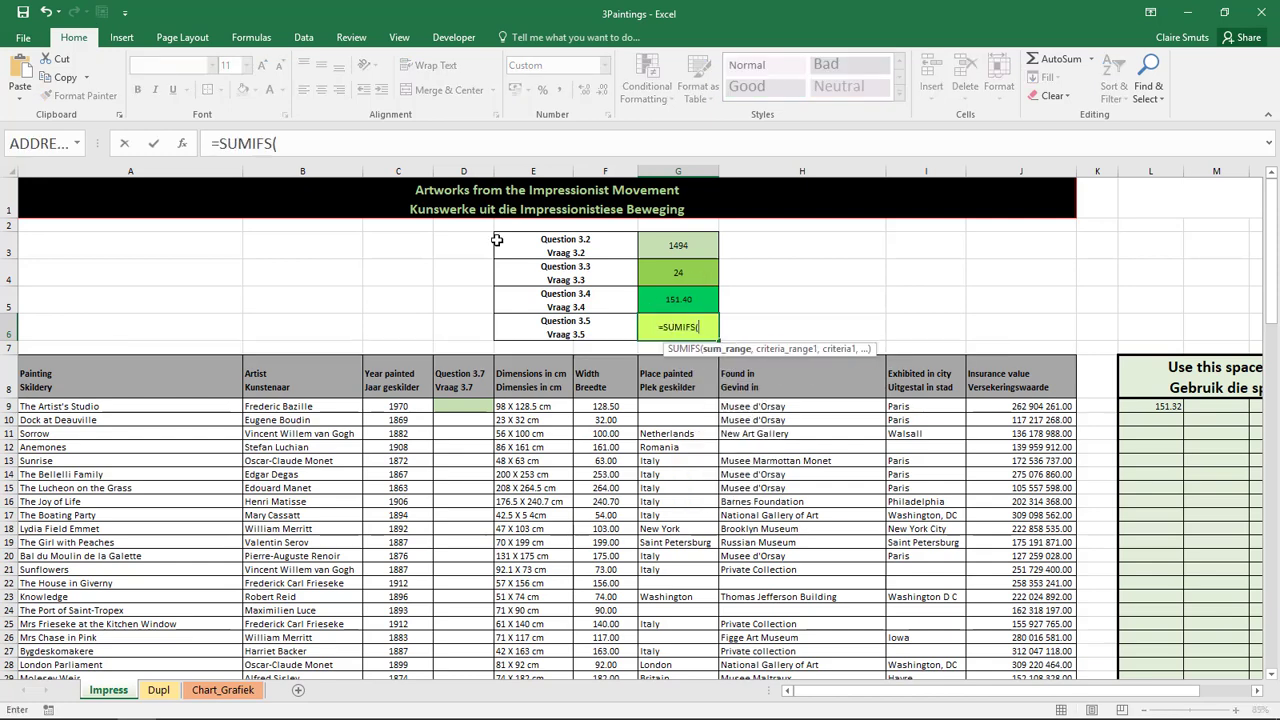
{"action": "left_click", "coordinate": [189, 146]}
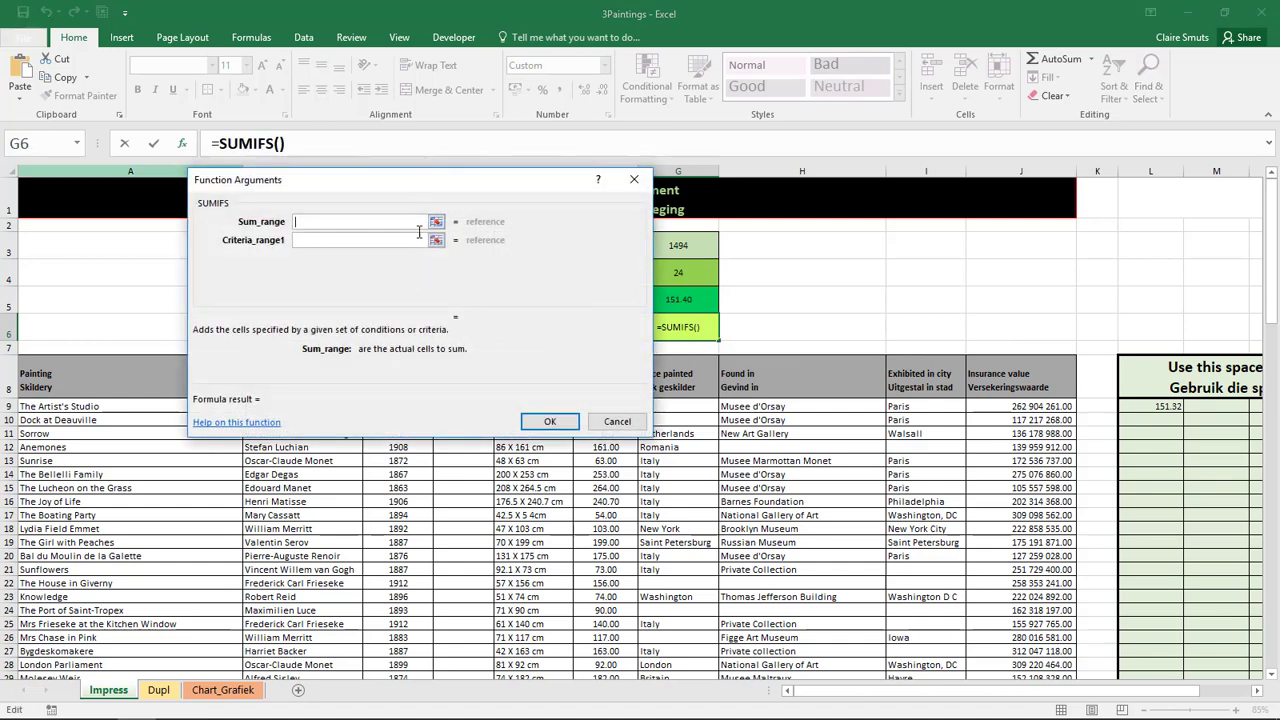
{"action": "mouse_move", "coordinate": [421, 178]}
{"action": "left_mouse_down"}
{"action": "mouse_move", "coordinate": [490, 197]}
{"action": "mouse_move", "coordinate": [577, 174]}
{"action": "left_mouse_up"}
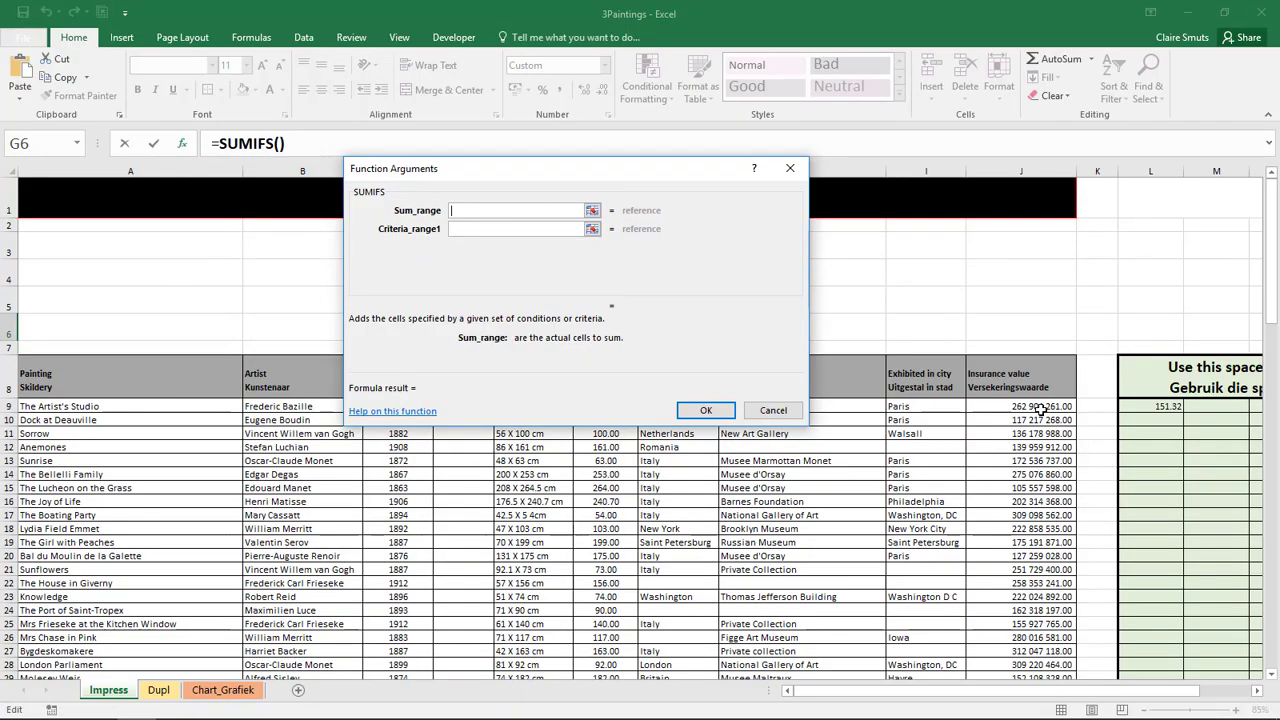
{"action": "left_click_drag", "start_coordinate": [1040, 410], "coordinate": [1059, 711]}
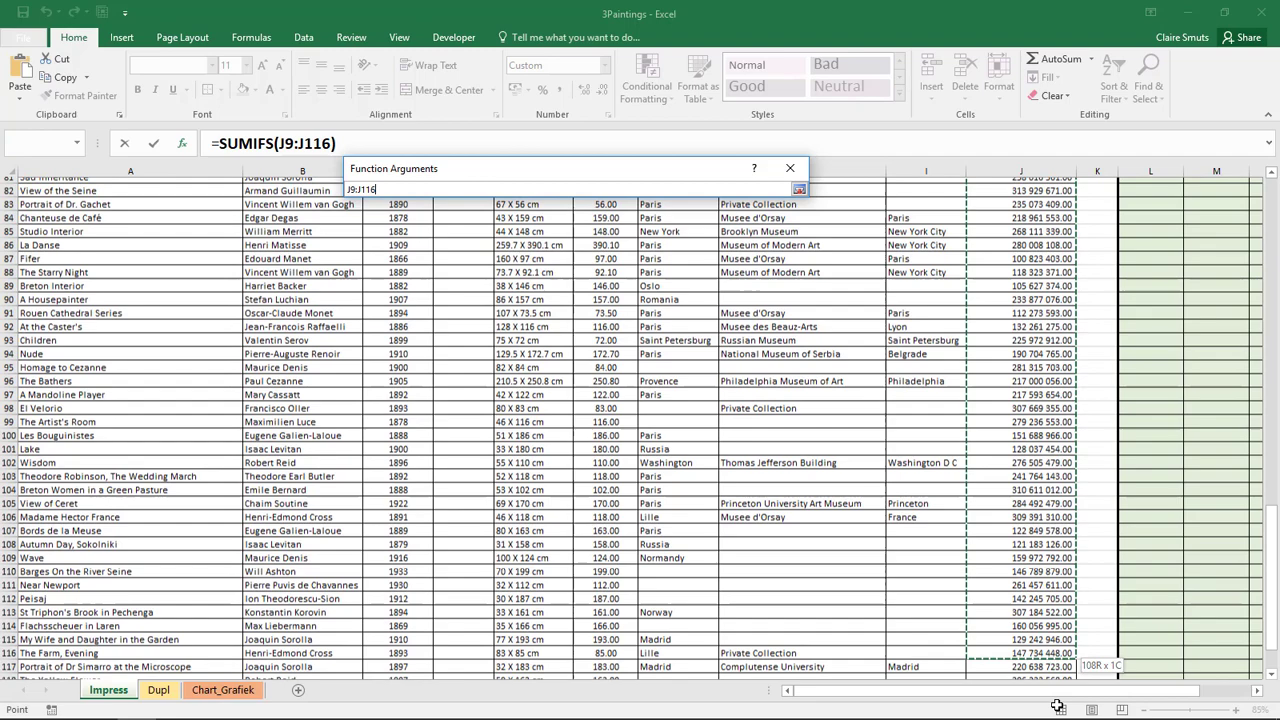
{"action": "left_click_drag", "start_coordinate": [1059, 711], "coordinate": [1050, 661]}
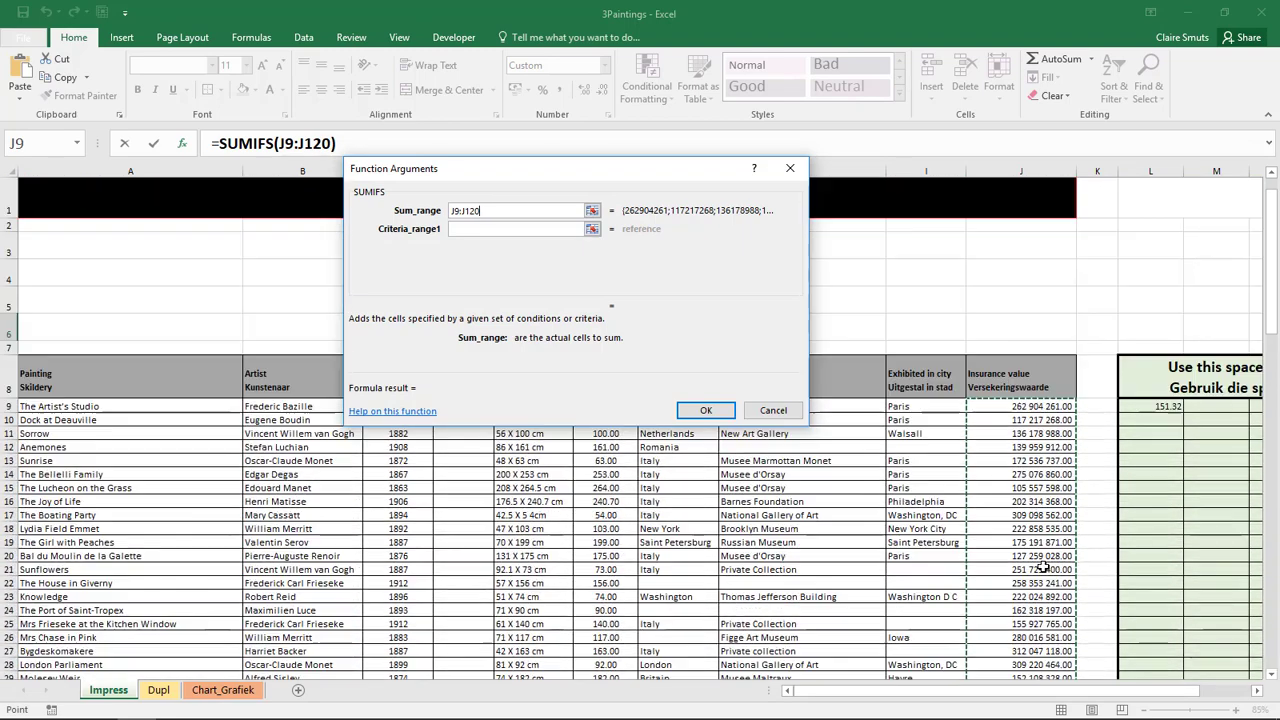
{"action": "left_click", "coordinate": [479, 228]}
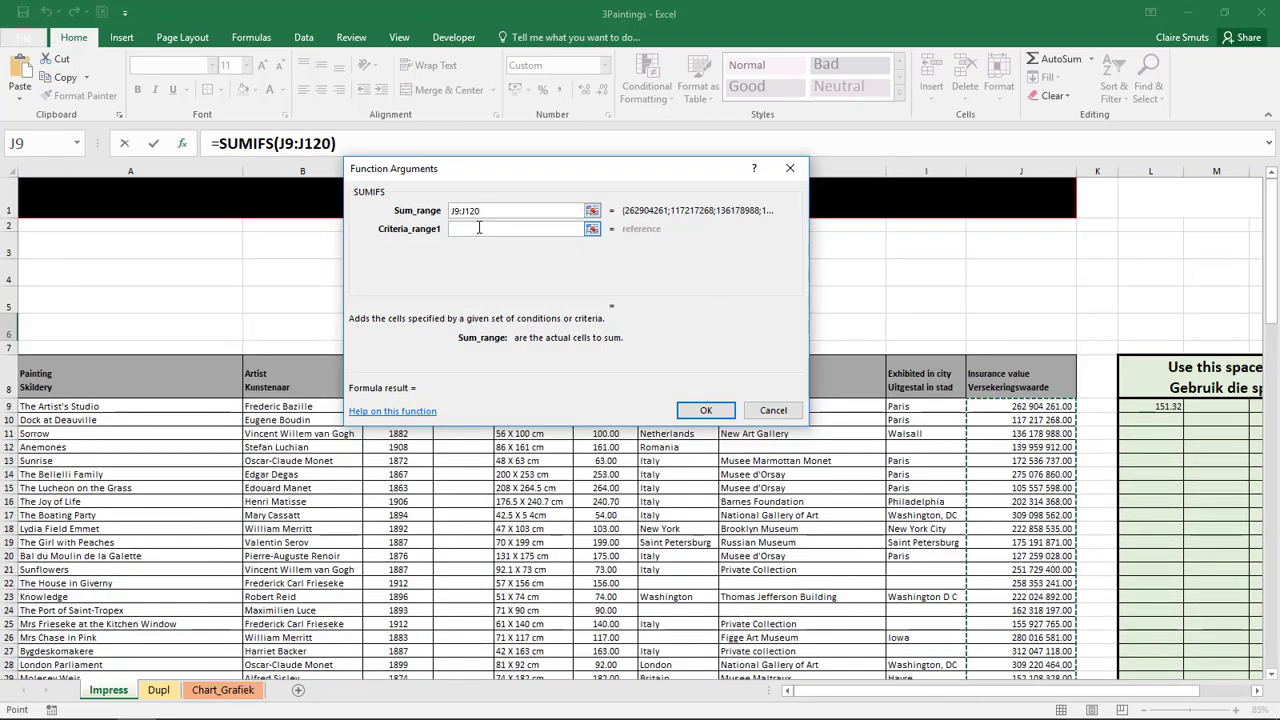
{"action": "left_click", "coordinate": [479, 228]}
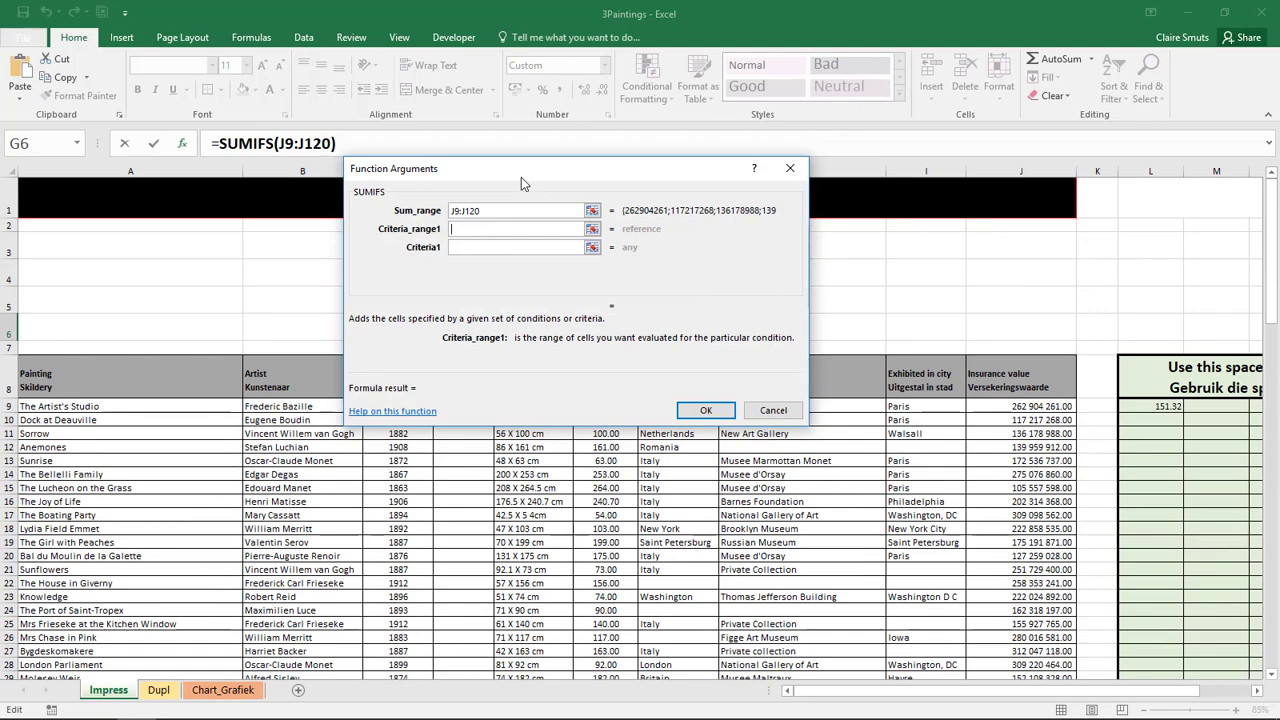
Add year column C9:C120 as the first criteria range with criterion "<1900"
{"action": "left_click_drag", "start_coordinate": [521, 172], "coordinate": [654, 166]}
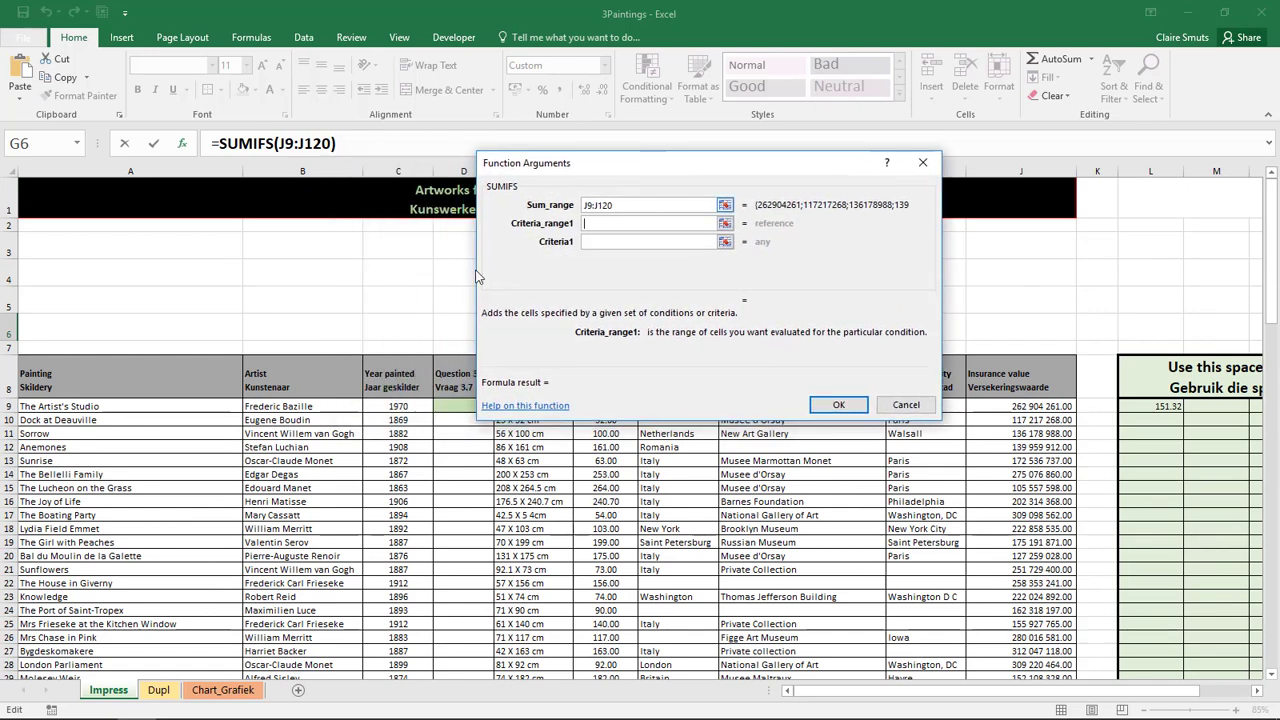
{"action": "left_click", "coordinate": [400, 407]}
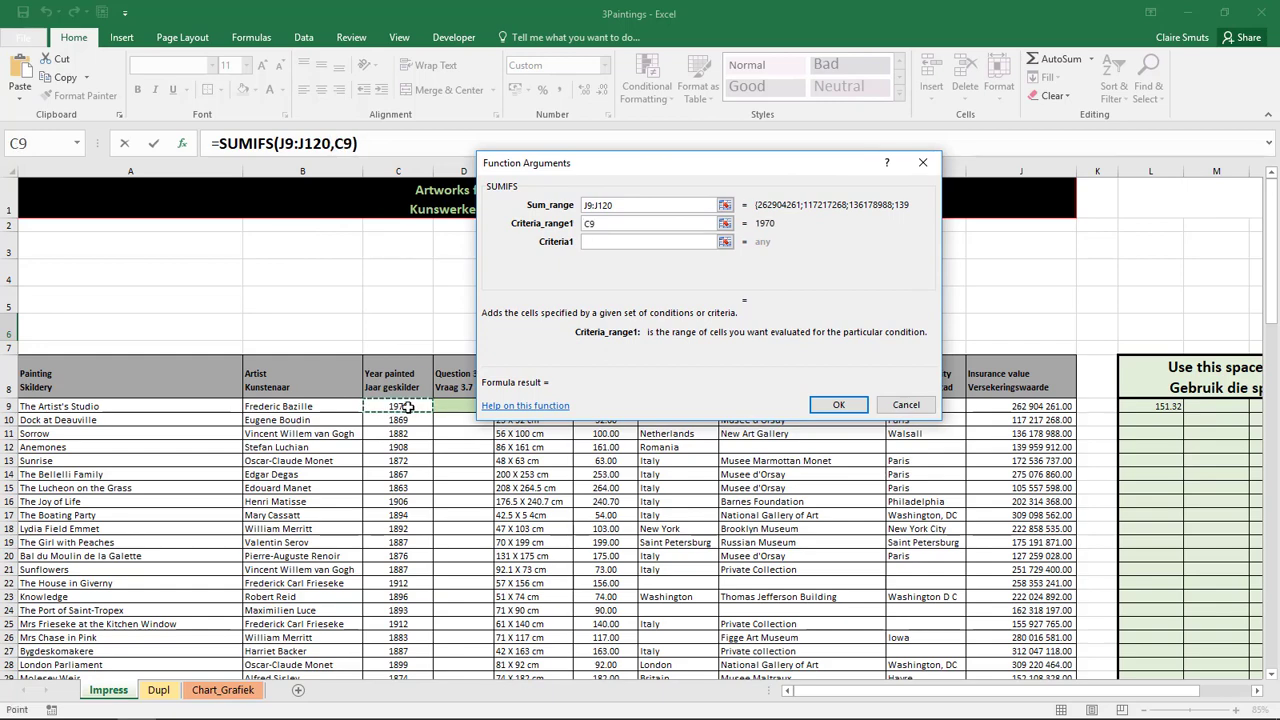
{"action": "type", "text": ":C120"}
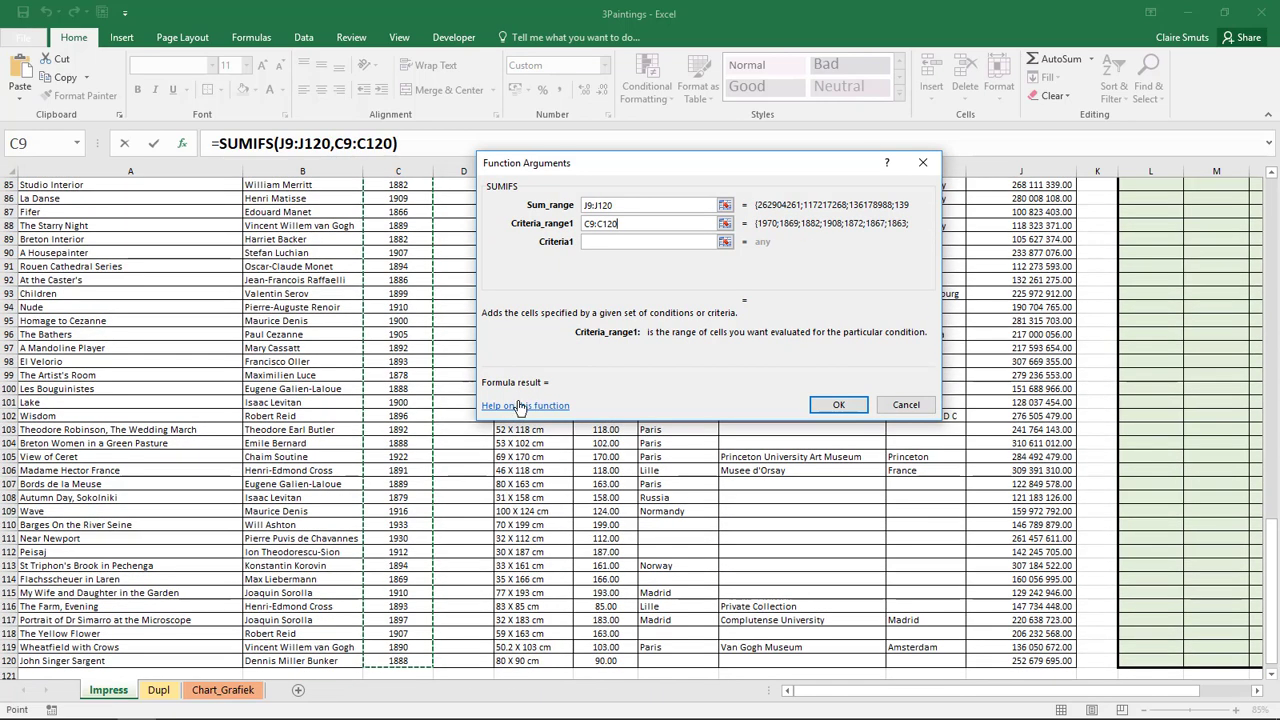
{"action": "left_click", "coordinate": [603, 242]}
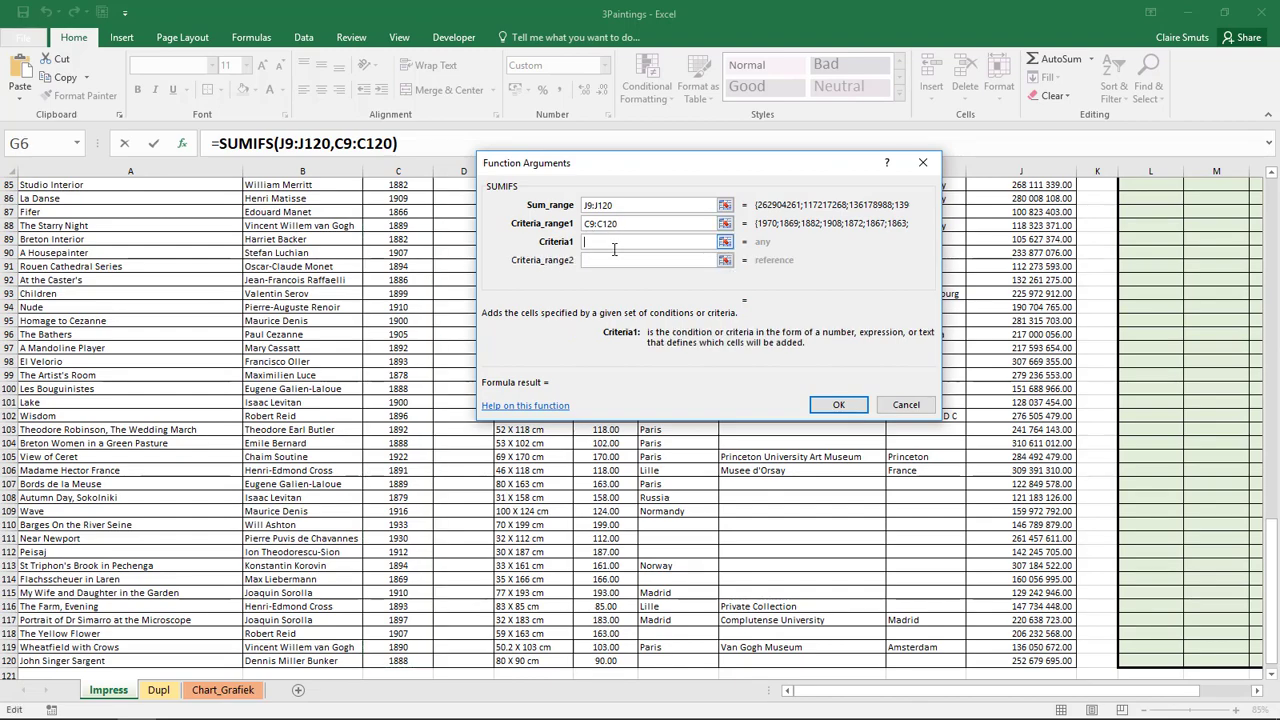
{"action": "scroll", "coordinate": [642, 300], "scroll_direction": "up", "scroll_amount": 7}
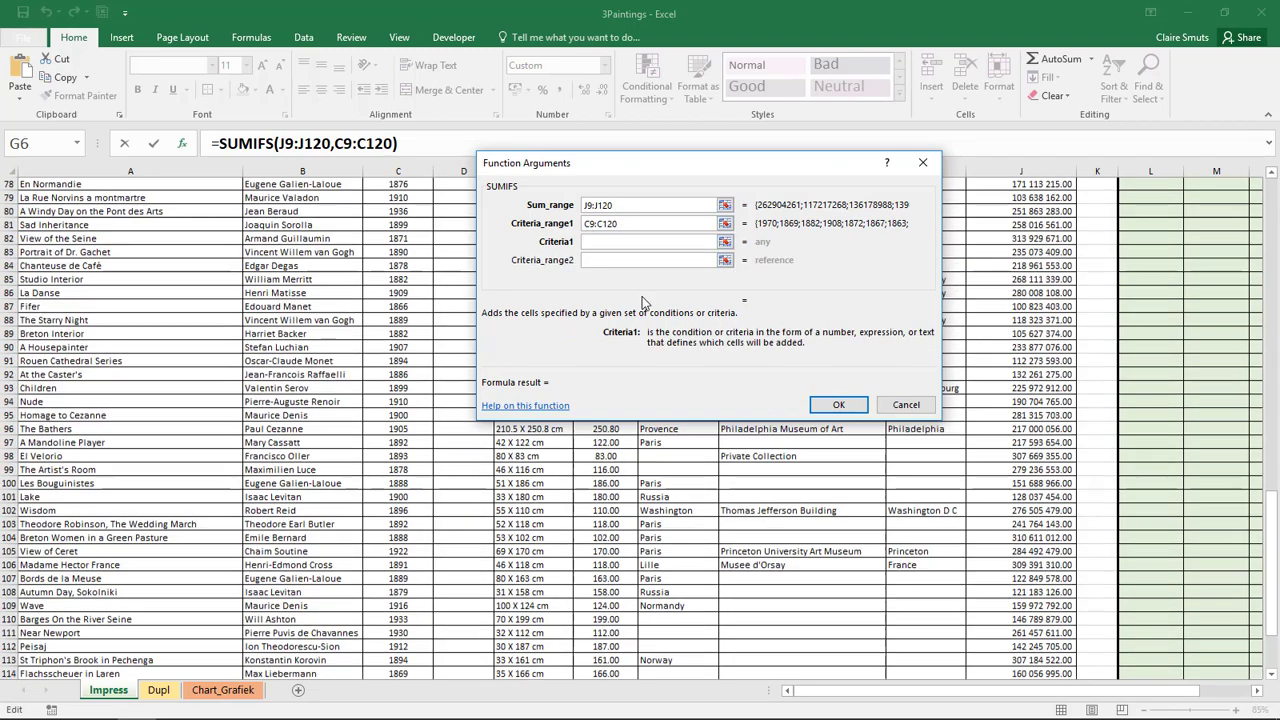
{"action": "scroll", "coordinate": [642, 300], "scroll_direction": "up", "scroll_amount": 7}
{"action": "scroll", "coordinate": [642, 298], "scroll_direction": "up", "scroll_amount": 7}
{"action": "scroll", "coordinate": [642, 296], "scroll_direction": "up", "scroll_amount": 7}
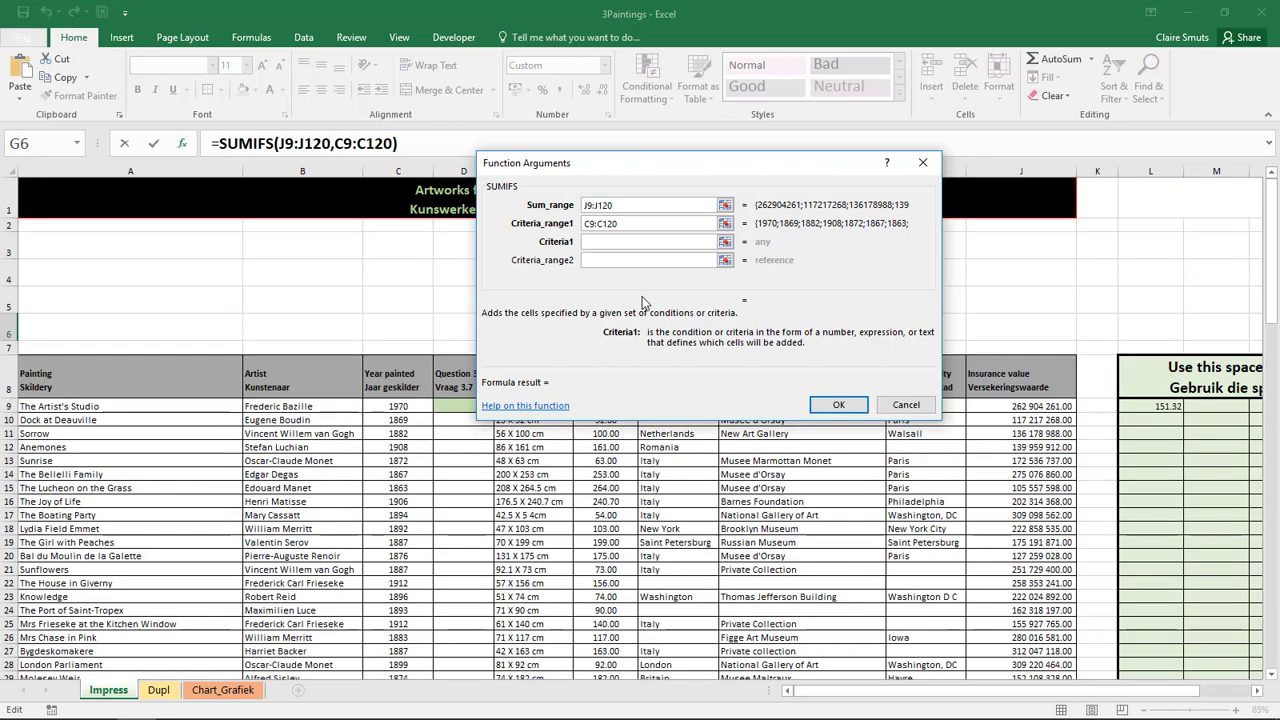
{"action": "type", "text": "<"}
{"action": "type", "text": "1900"}
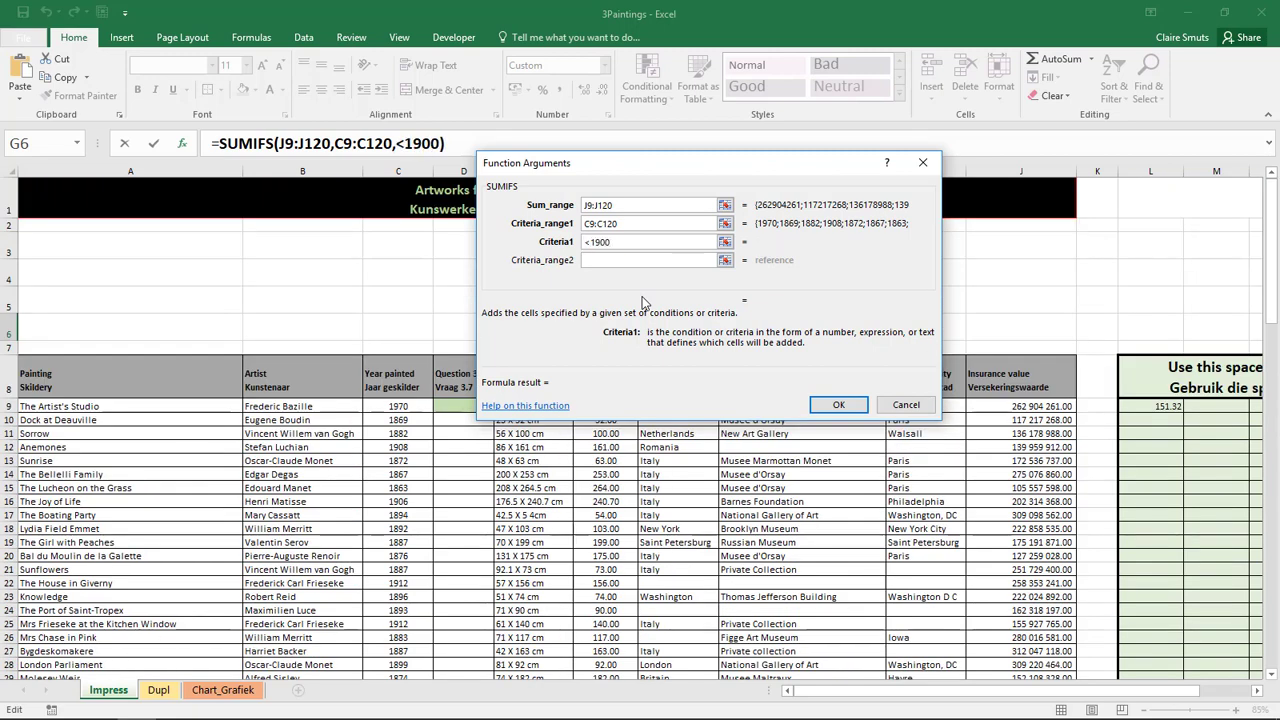
{"action": "left_click", "coordinate": [605, 262]}
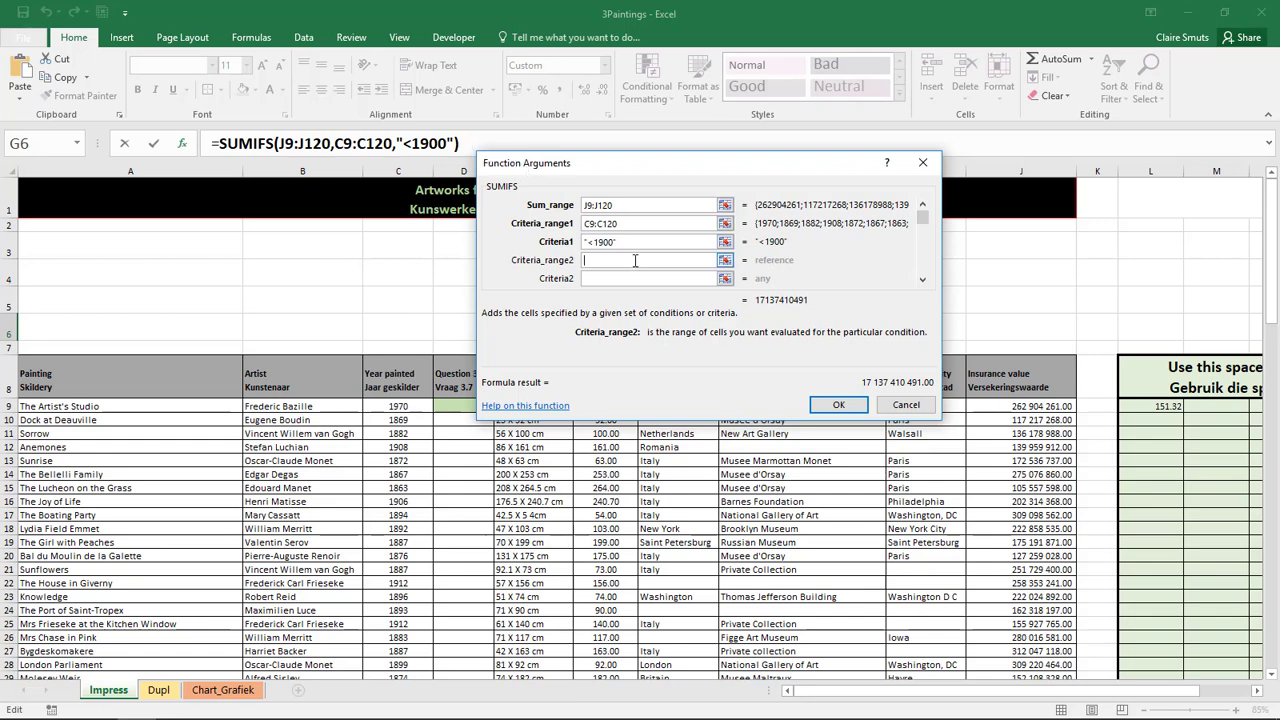
{"action": "left_click_drag", "start_coordinate": [735, 174], "coordinate": [676, 156]}
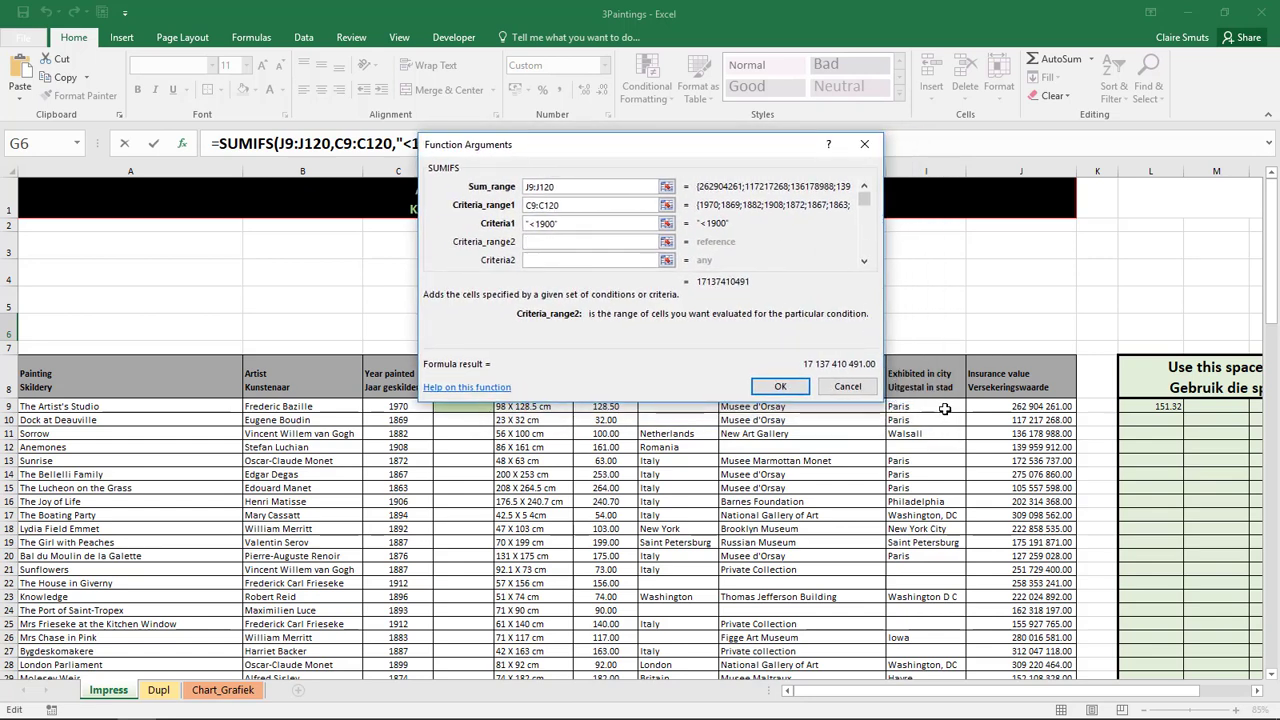
Set the second criteria range to the exhibition city column I9:I120
{"action": "left_click_drag", "start_coordinate": [941, 405], "coordinate": [958, 716]}
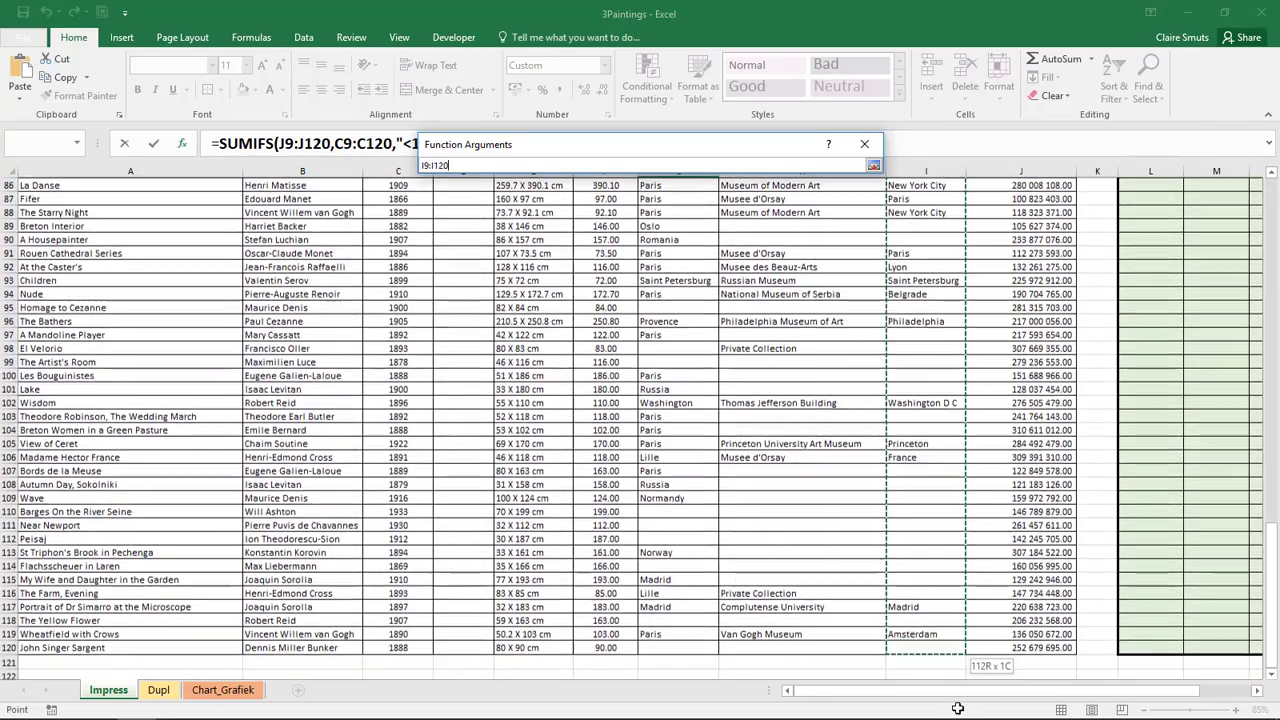
{"action": "left_click_drag", "start_coordinate": [958, 716], "coordinate": [944, 649]}
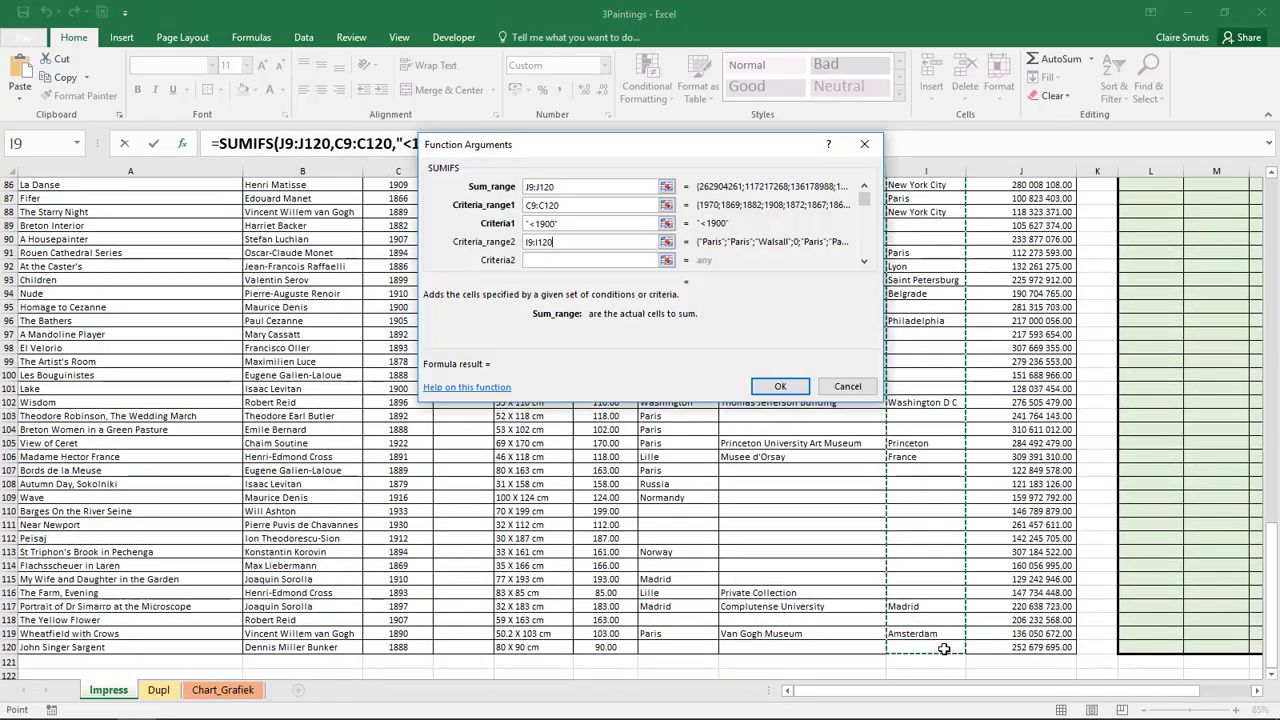
{"action": "left_click", "coordinate": [600, 260]}
Enter "Chicago" as the second criterion and commit the SUMIFS, giving 1 563 394 739.00
{"action": "scroll", "coordinate": [790, 524], "scroll_direction": "up", "scroll_amount": 8}
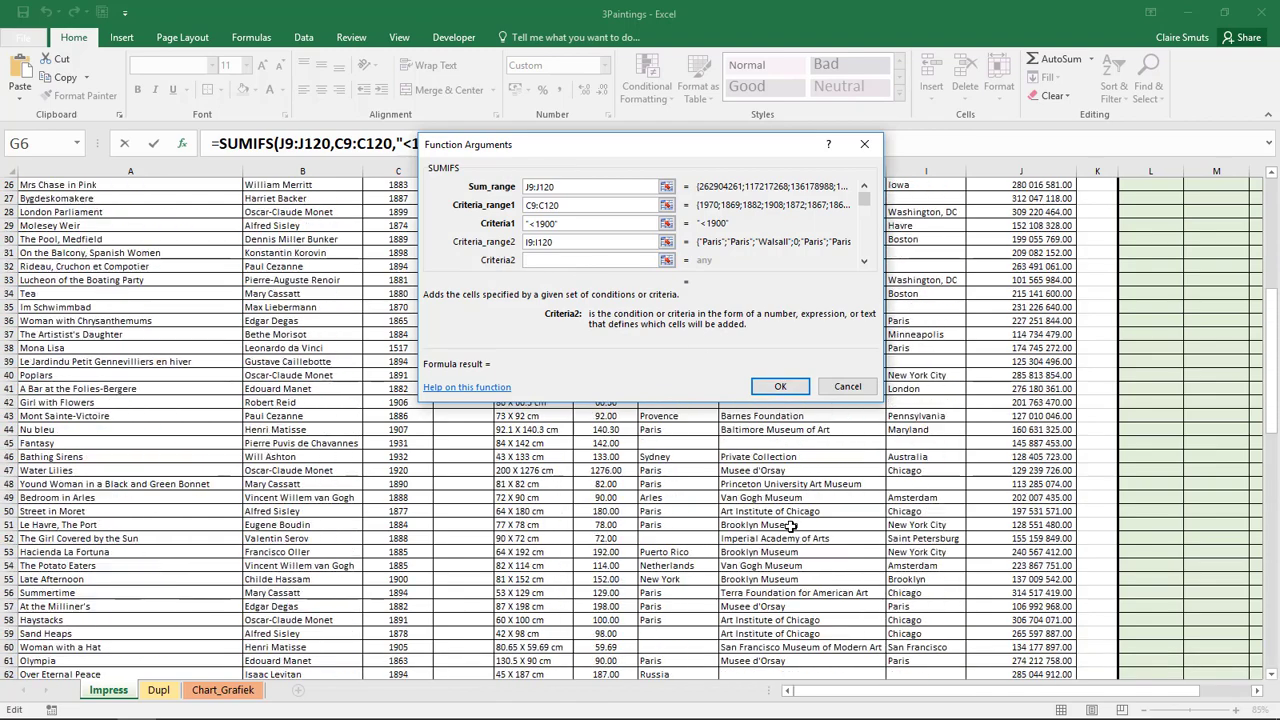
{"action": "scroll", "coordinate": [790, 524], "scroll_direction": "up", "scroll_amount": 10}
{"action": "scroll", "coordinate": [790, 524], "scroll_direction": "up", "scroll_amount": 10}
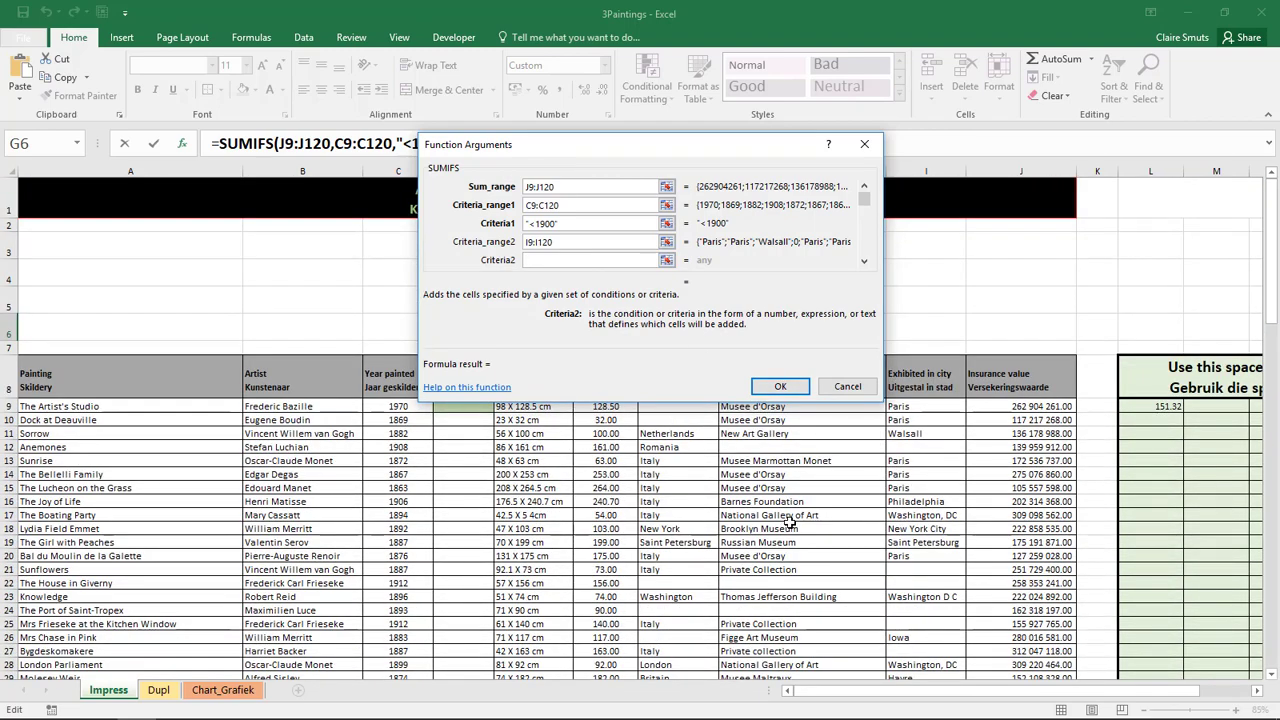
{"action": "scroll", "coordinate": [789, 524], "scroll_direction": "down", "scroll_amount": 2}
{"action": "scroll", "coordinate": [790, 525], "scroll_direction": "down", "scroll_amount": 2}
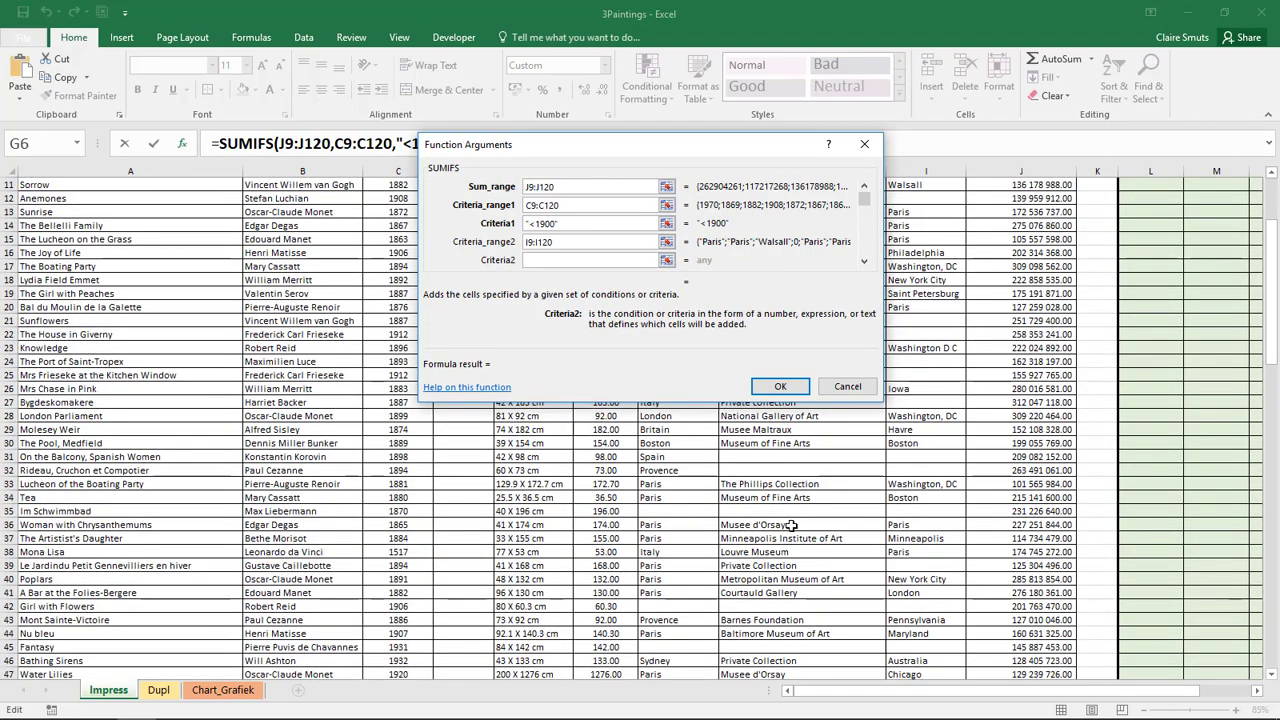
{"action": "scroll", "coordinate": [790, 524], "scroll_direction": "down", "scroll_amount": 3}
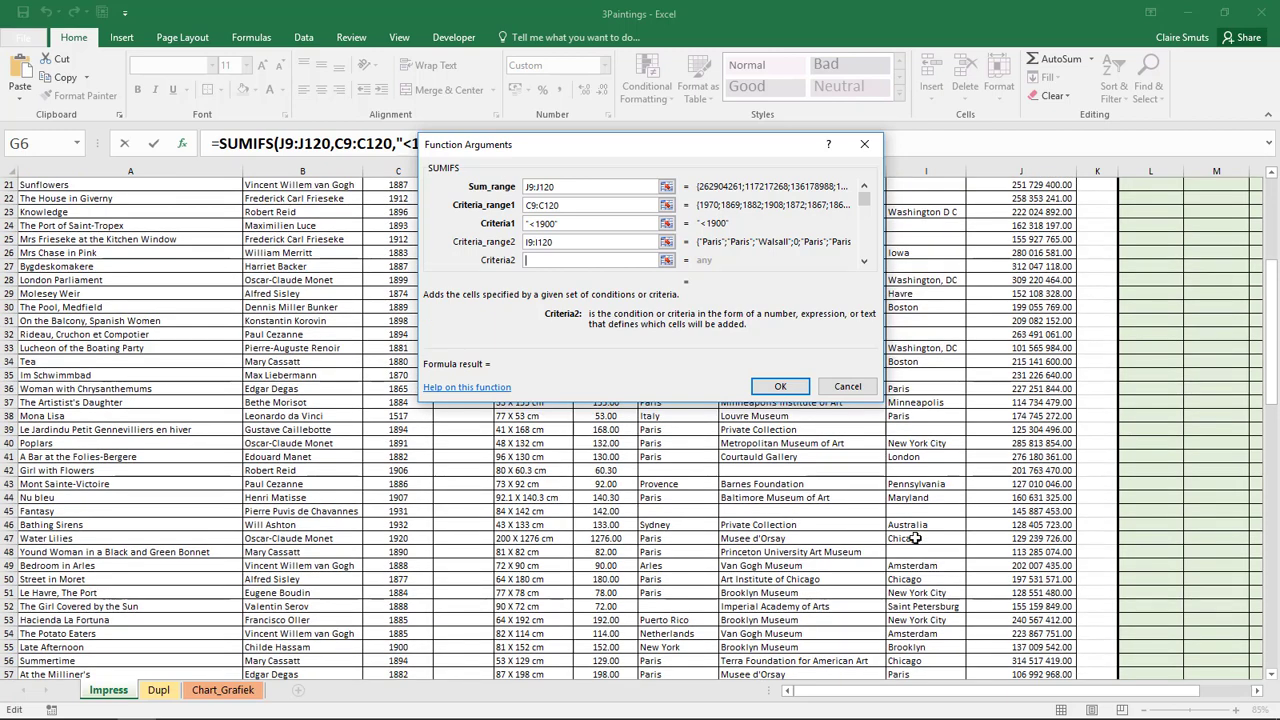
{"action": "left_click", "coordinate": [915, 538]}
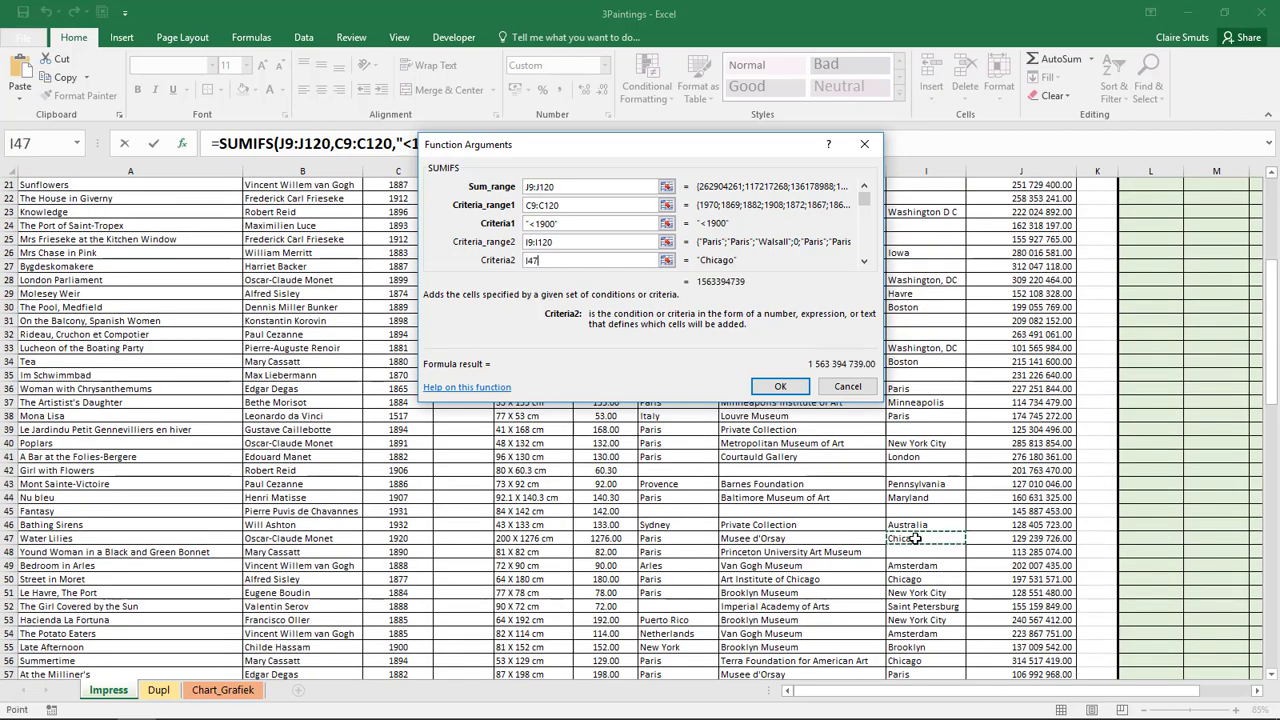
{"action": "double_click", "coordinate": [566, 258]}
{"action": "key", "text": "BackSpace"}
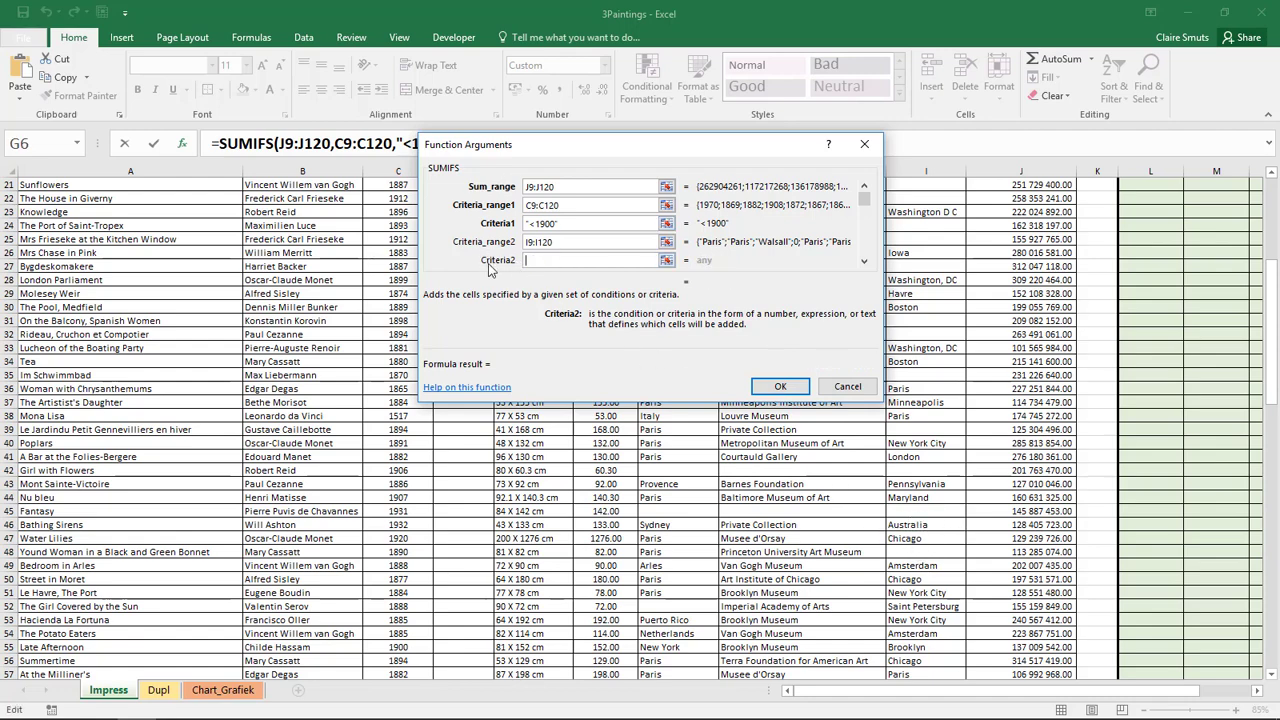
{"action": "type", "text": "C"}
{"action": "type", "text": "hicago"}
{"action": "left_click", "coordinate": [780, 386]}
Copy Chicago from the city column into cell L10
{"action": "scroll", "coordinate": [840, 494], "scroll_direction": "down", "scroll_amount": 3}
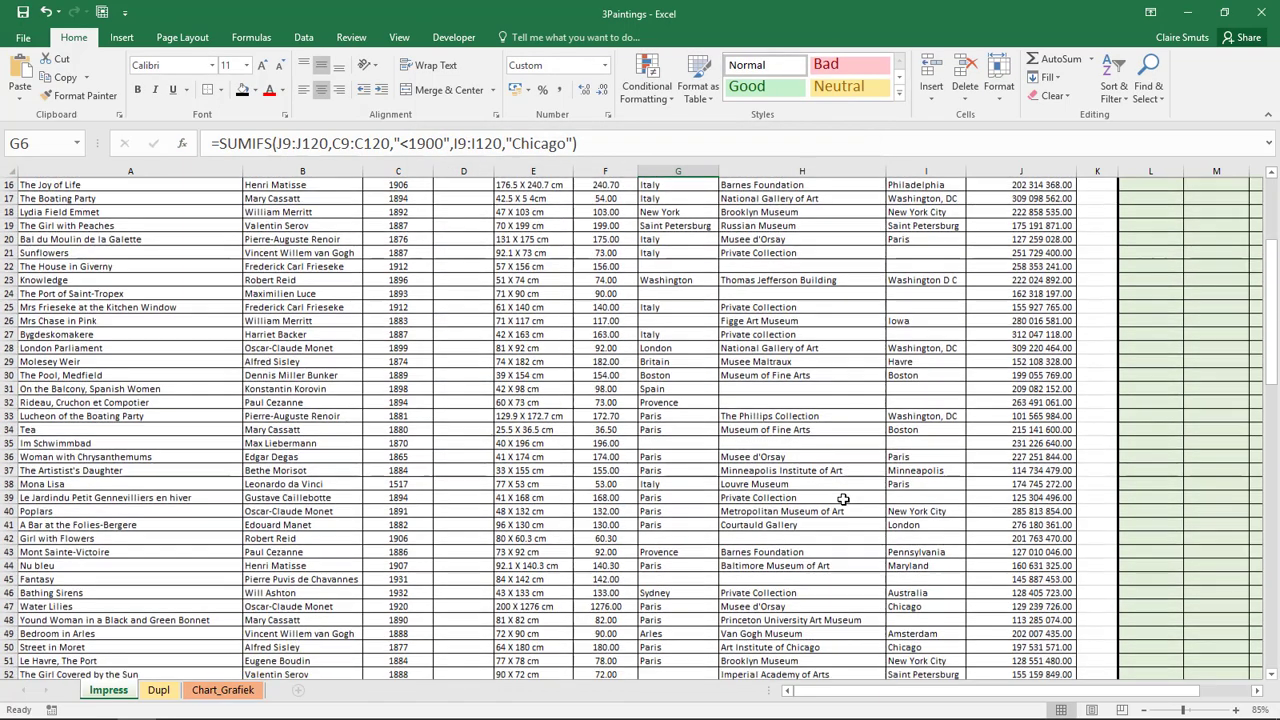
{"action": "scroll", "coordinate": [840, 494], "scroll_direction": "down", "scroll_amount": 4}
{"action": "left_click", "coordinate": [922, 472]}
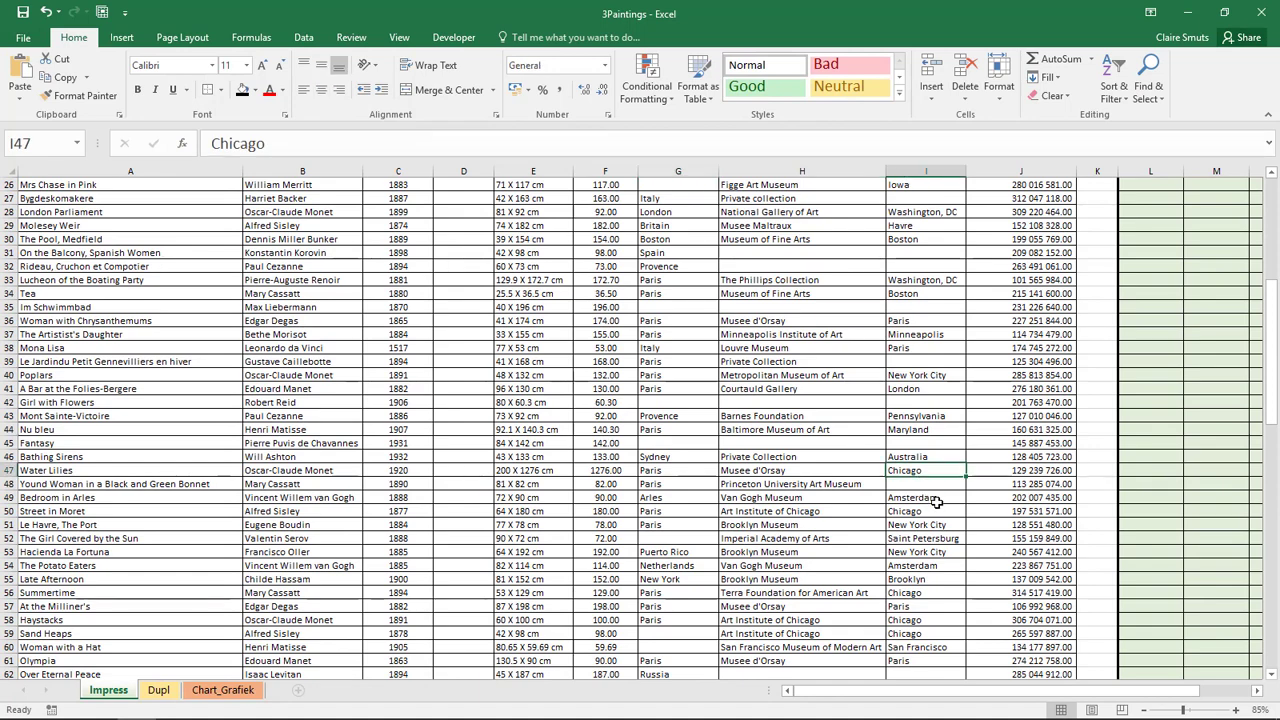
{"action": "key", "text": "ctrl+c"}
{"action": "scroll", "coordinate": [1028, 489], "scroll_direction": "up", "scroll_amount": 1}
{"action": "scroll", "coordinate": [1100, 450], "scroll_direction": "up", "scroll_amount": 7}
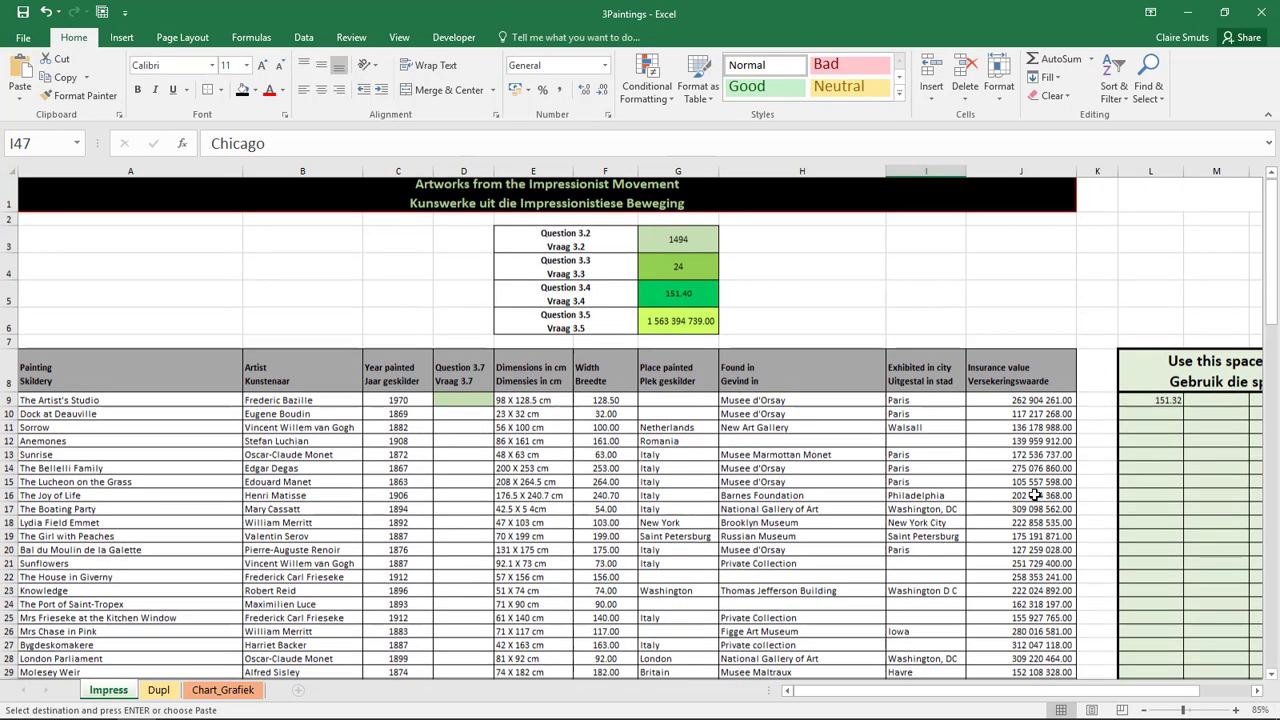
{"action": "left_click", "coordinate": [1175, 419]}
{"action": "key", "text": "ctrl+v"}
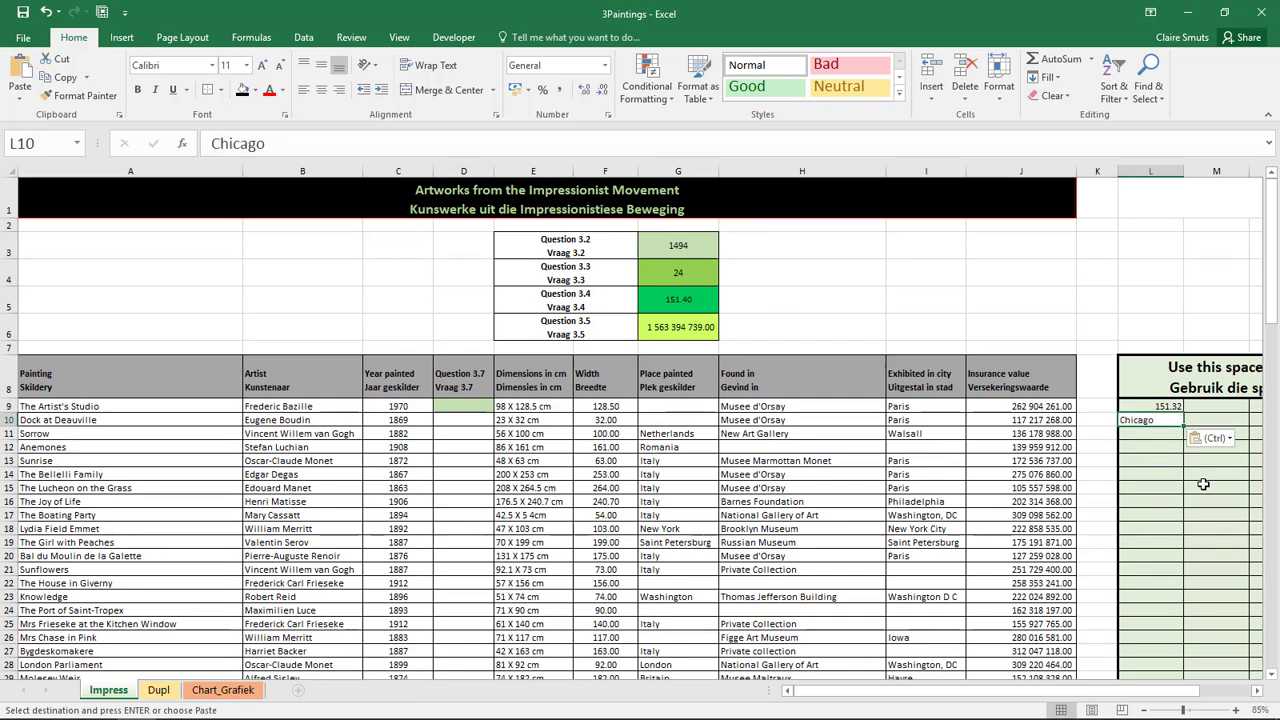
Replace the fixed "Chicago" text in the G6 formula with a reference to L10
{"action": "left_click", "coordinate": [700, 330]}
{"action": "left_click_drag", "start_coordinate": [506, 143], "coordinate": [575, 143]}
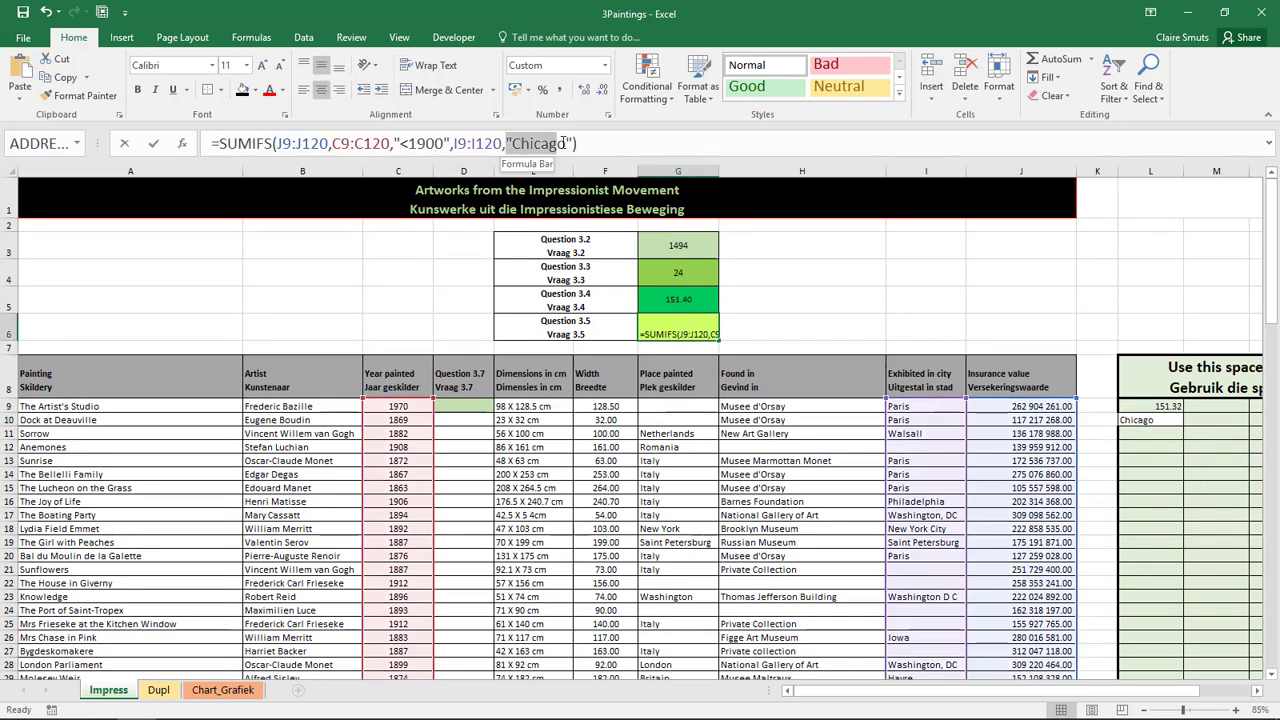
{"action": "key", "text": "Delete"}
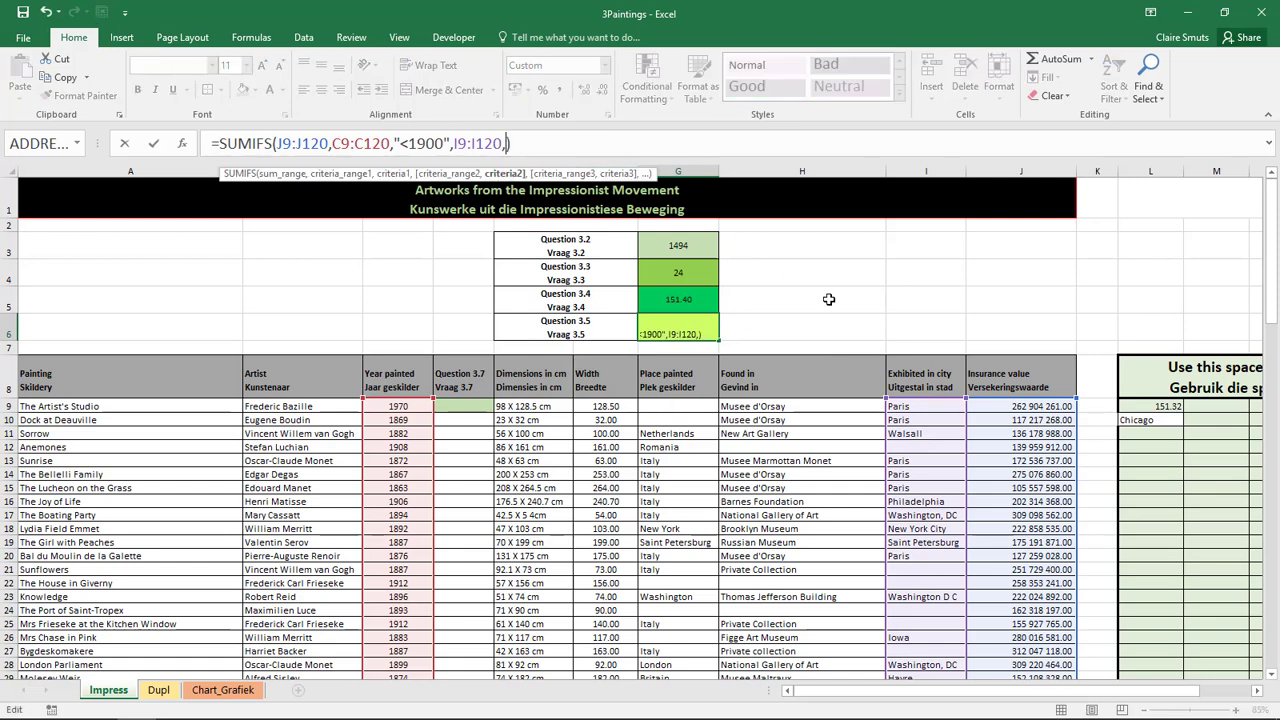
{"action": "left_click", "coordinate": [1165, 420]}
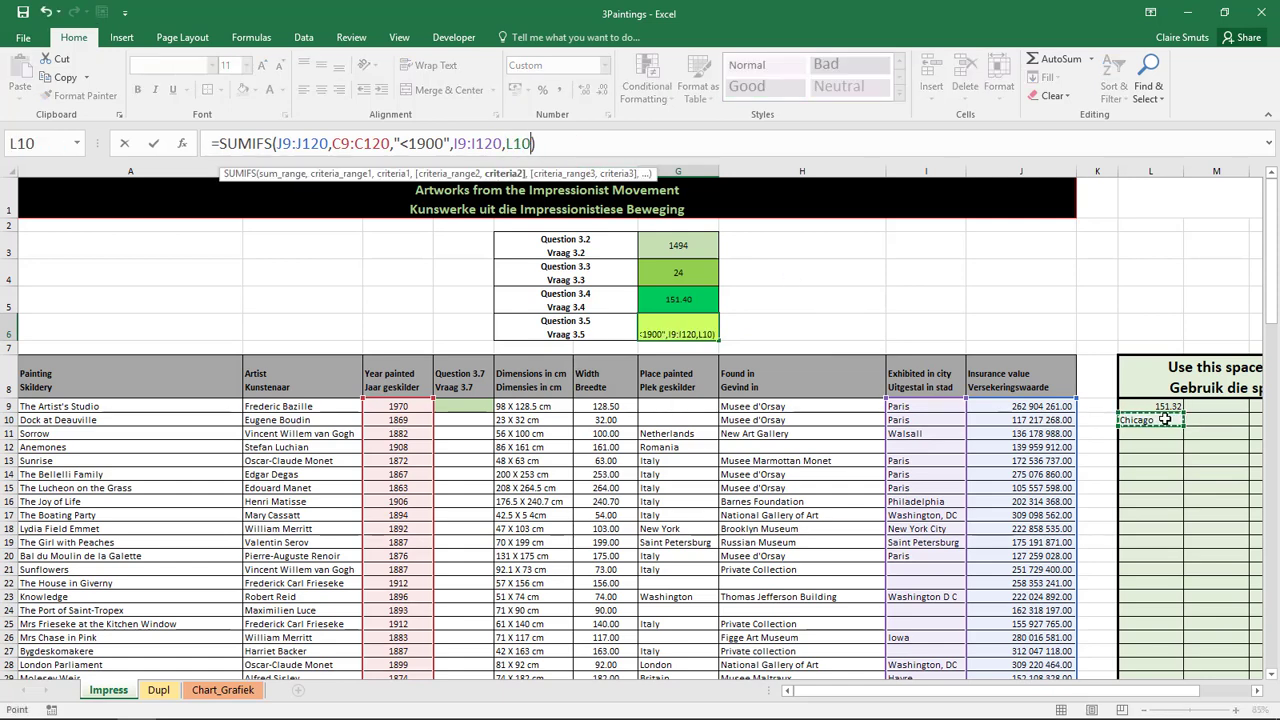
{"action": "key", "text": "Return"}
{"action": "left_click", "coordinate": [697, 329]}
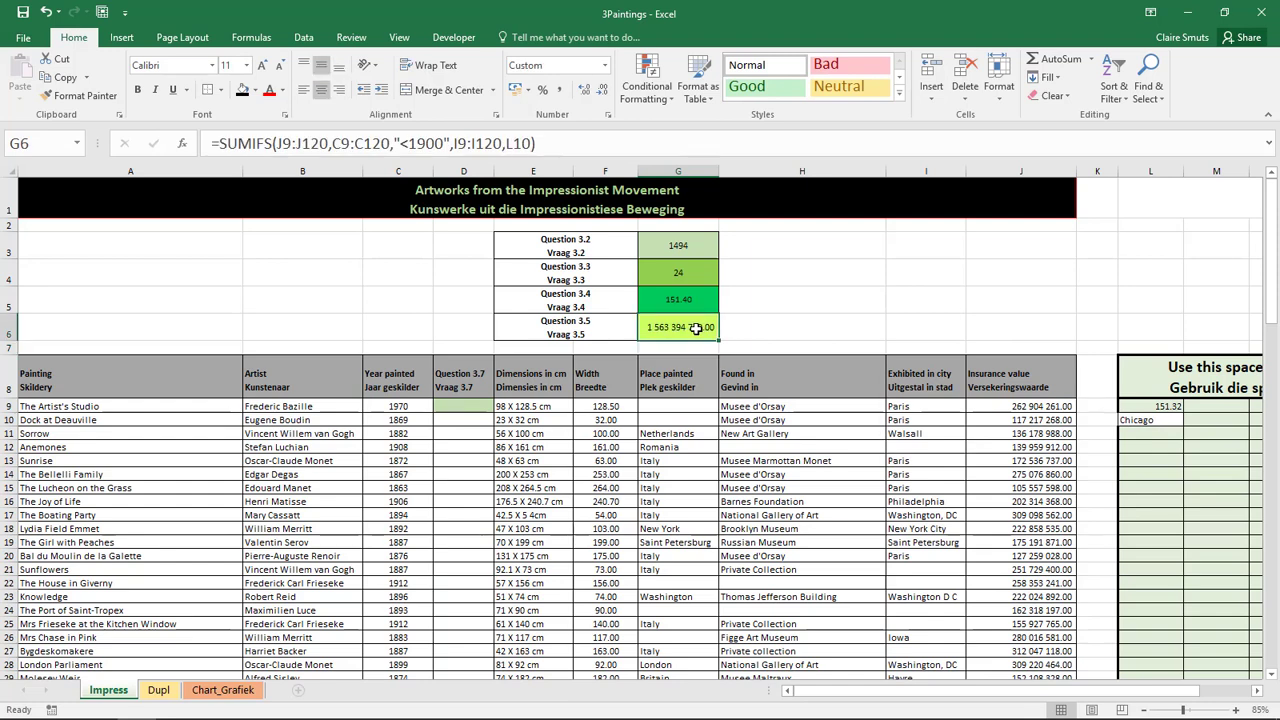
{"action": "left_click", "coordinate": [513, 143]}
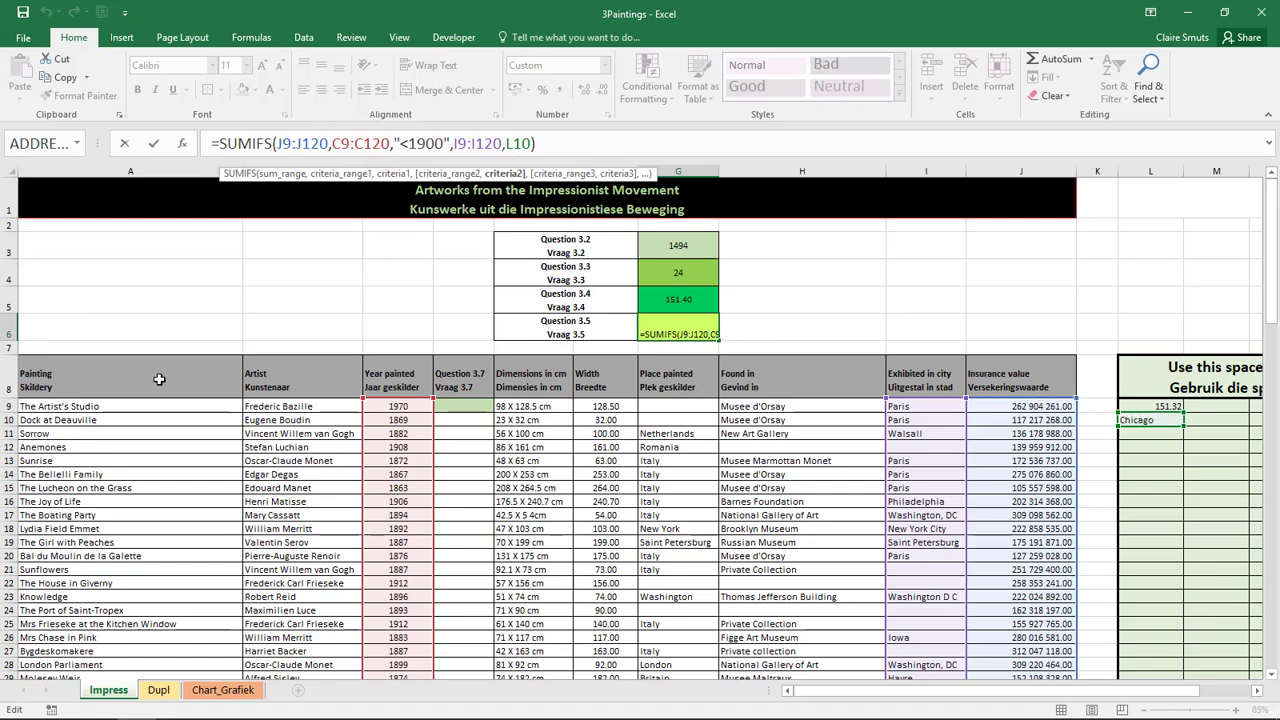
Commit the G6 formula edit and minimise Excel to show the question papers
{"action": "key", "text": "Return"}
{"action": "left_click_drag", "start_coordinate": [157, 396], "coordinate": [1052, 645]}
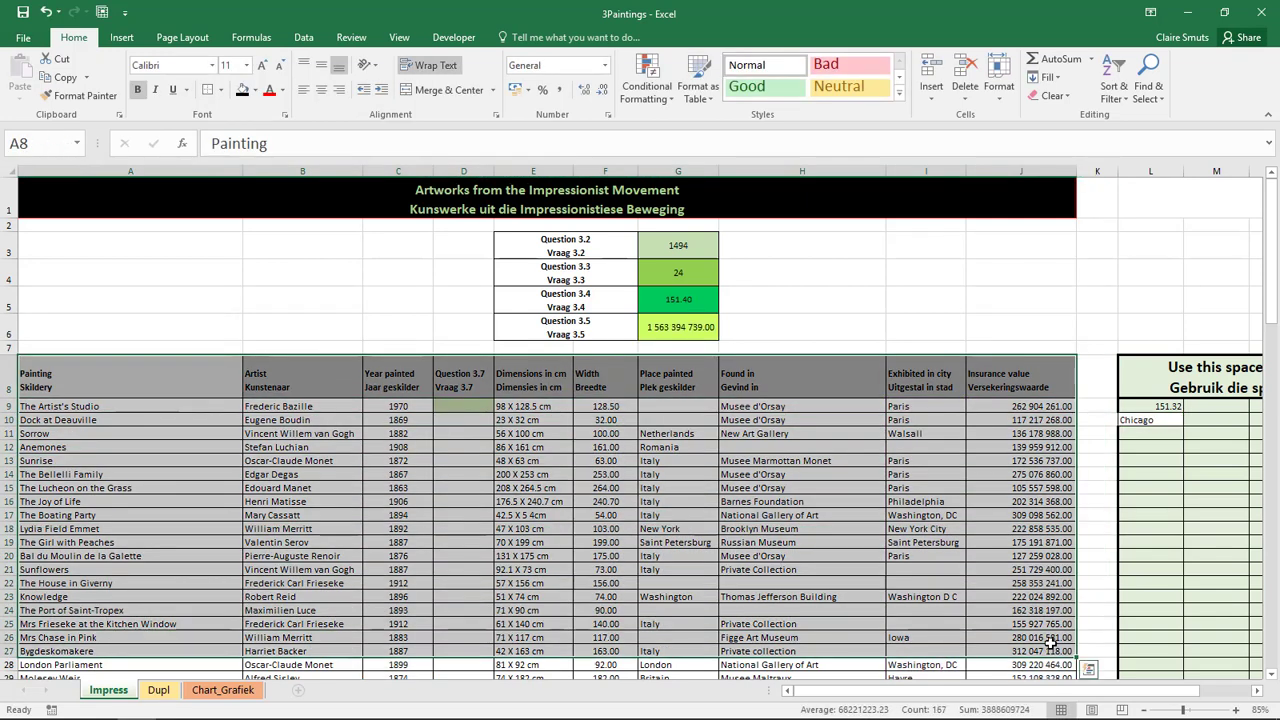
{"action": "key", "text": "Return"}
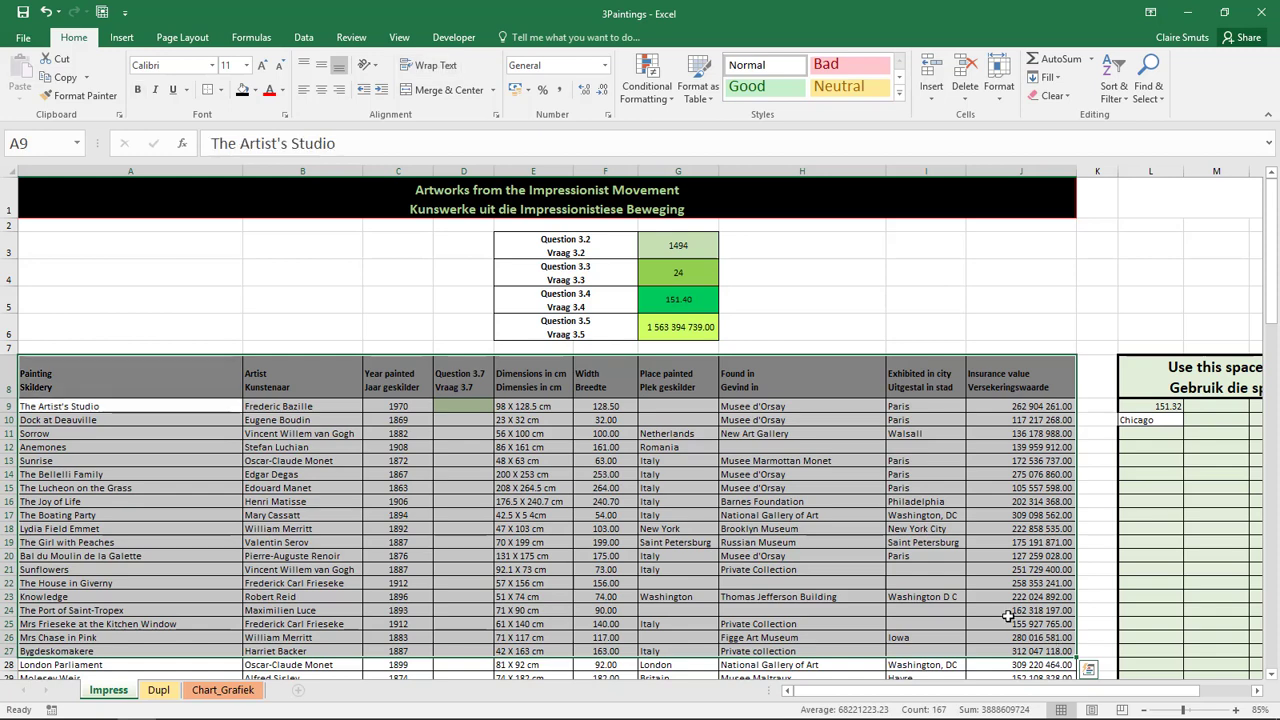
{"action": "left_click", "coordinate": [675, 328]}
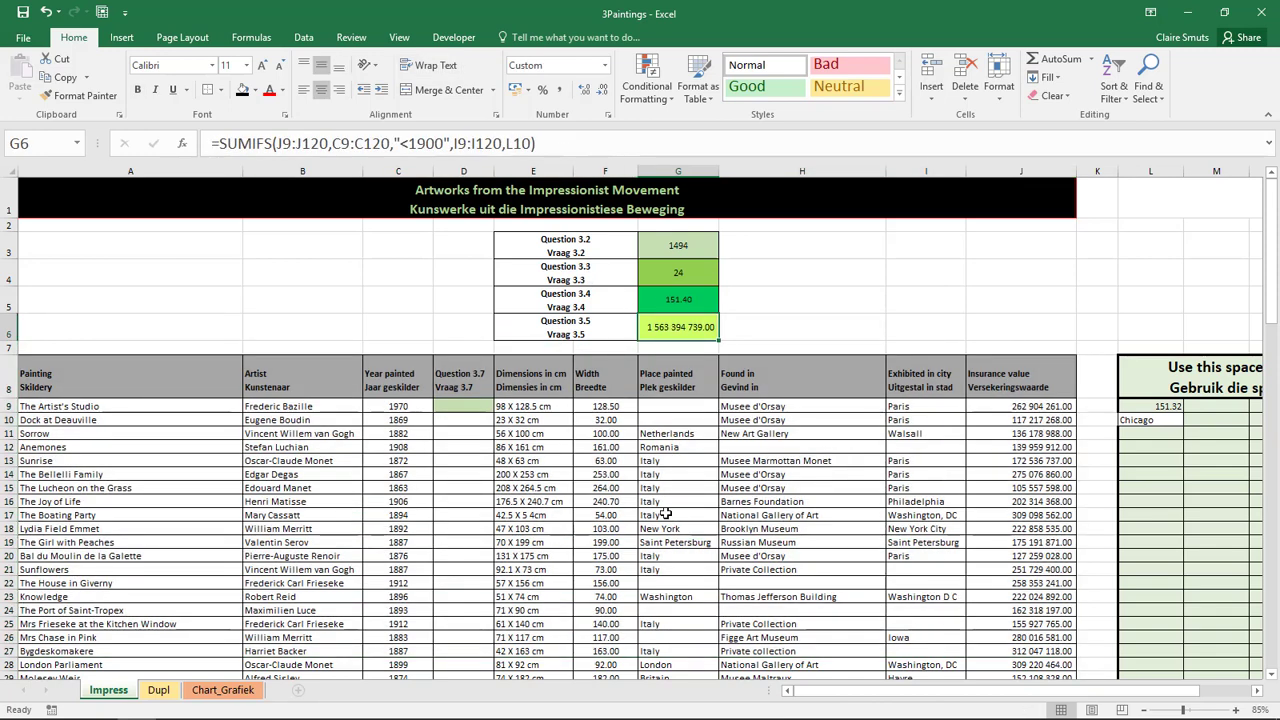
{"action": "left_click", "coordinate": [1200, 10]}
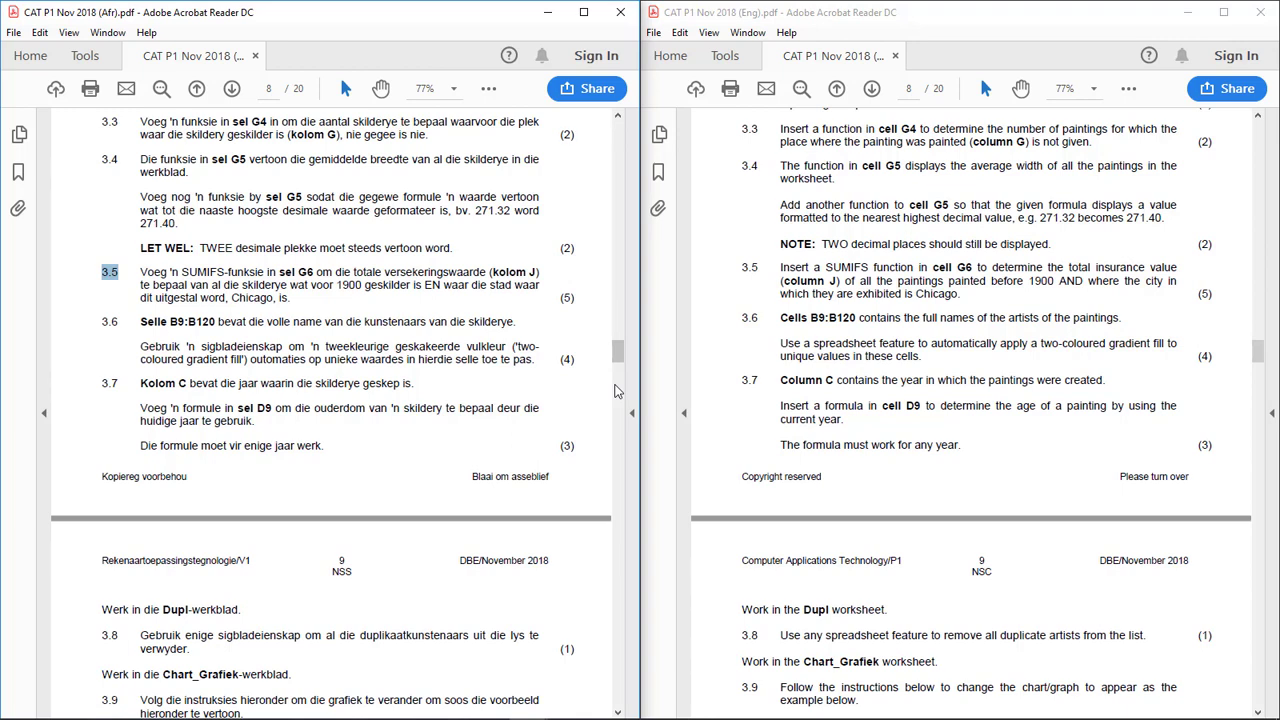
Highlight question 3.6 in the Afrikaans paper and restore the 3Paintings workbook
{"action": "mouse_move", "coordinate": [100, 322]}
{"action": "left_mouse_down"}
{"action": "mouse_move", "coordinate": [115, 322]}
{"action": "mouse_move", "coordinate": [175, 705]}
{"action": "left_mouse_up"}
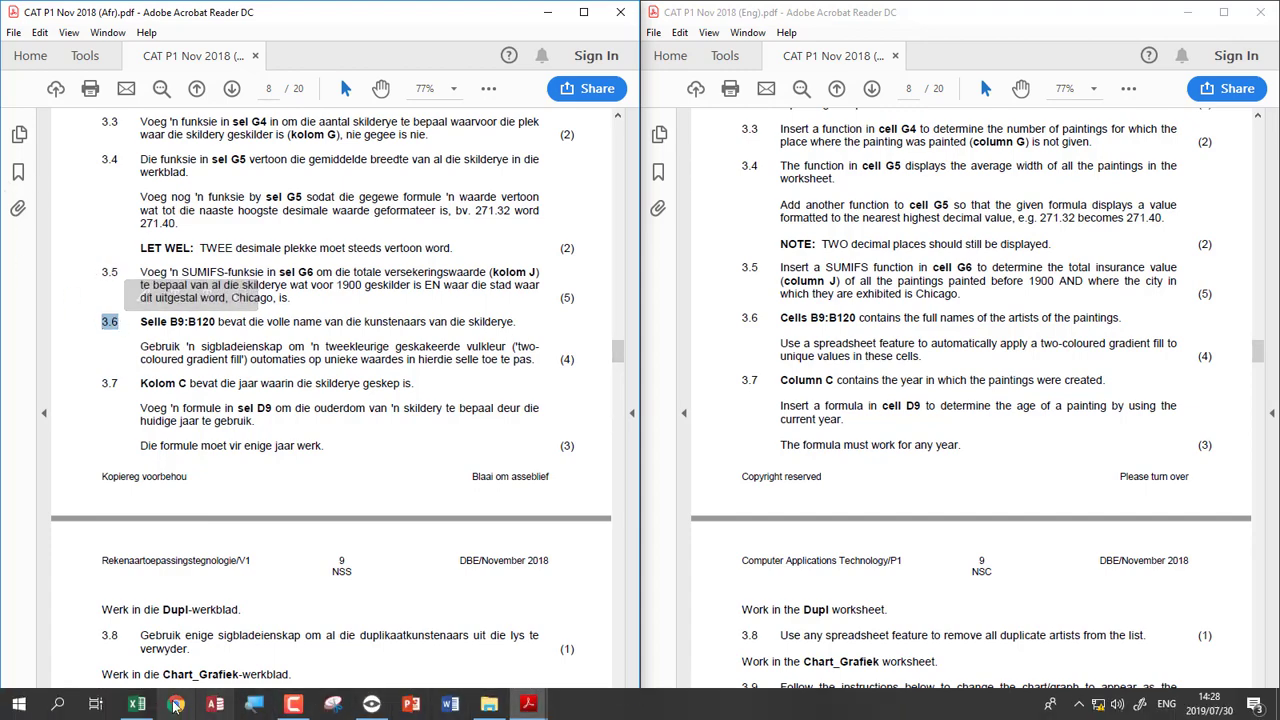
{"action": "left_click", "coordinate": [137, 705]}
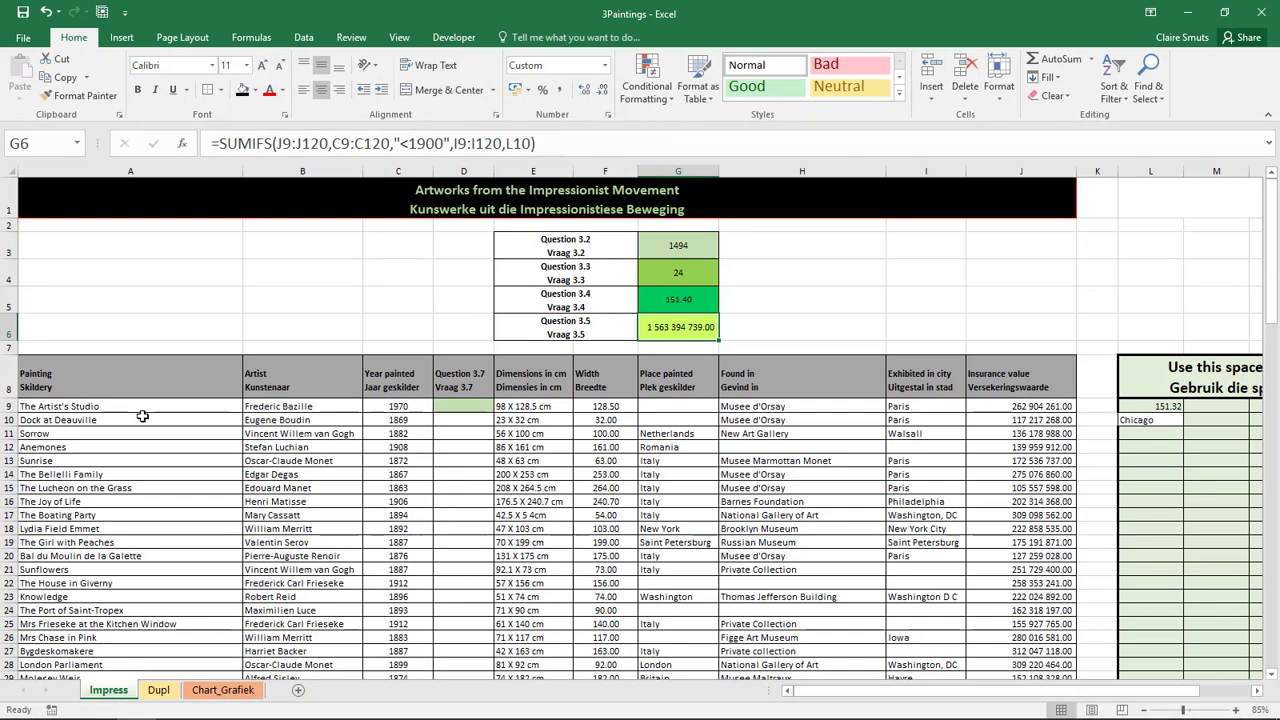
Select the artist names B9:B120 and scroll back to the top of the sheet
{"action": "left_click", "coordinate": [285, 406]}
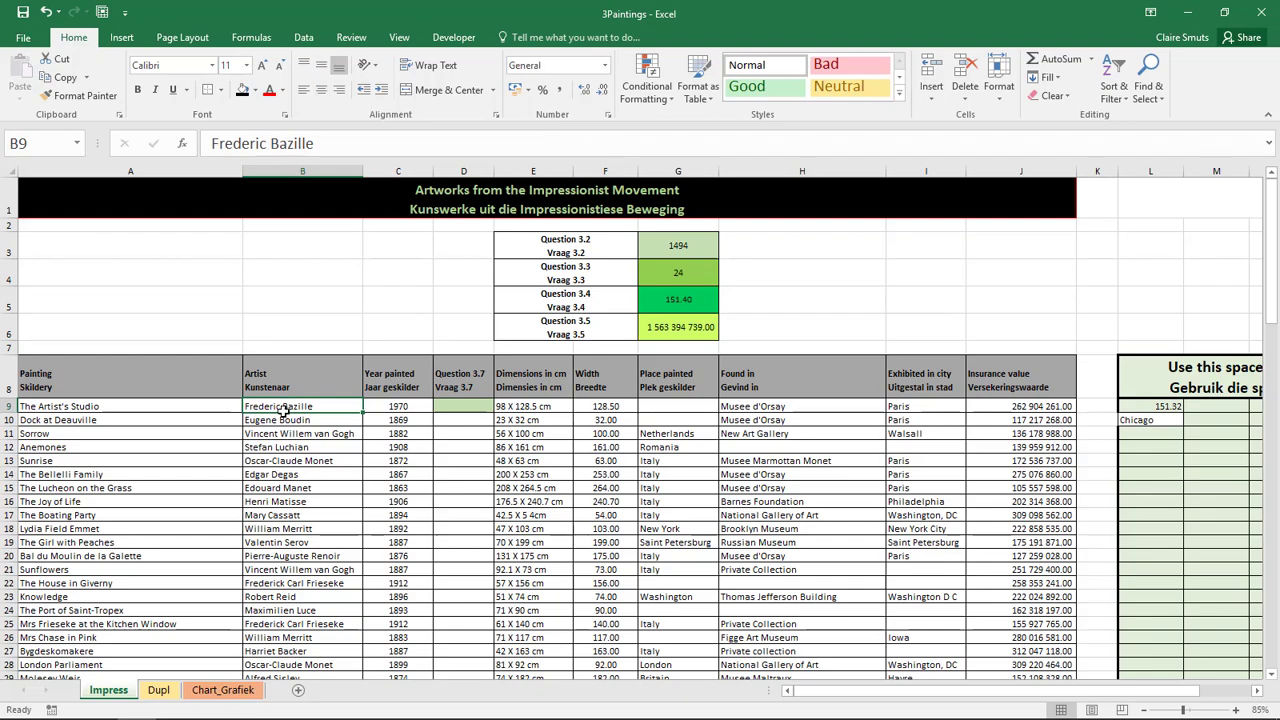
{"action": "key", "text": "ctrl+shift+Down"}
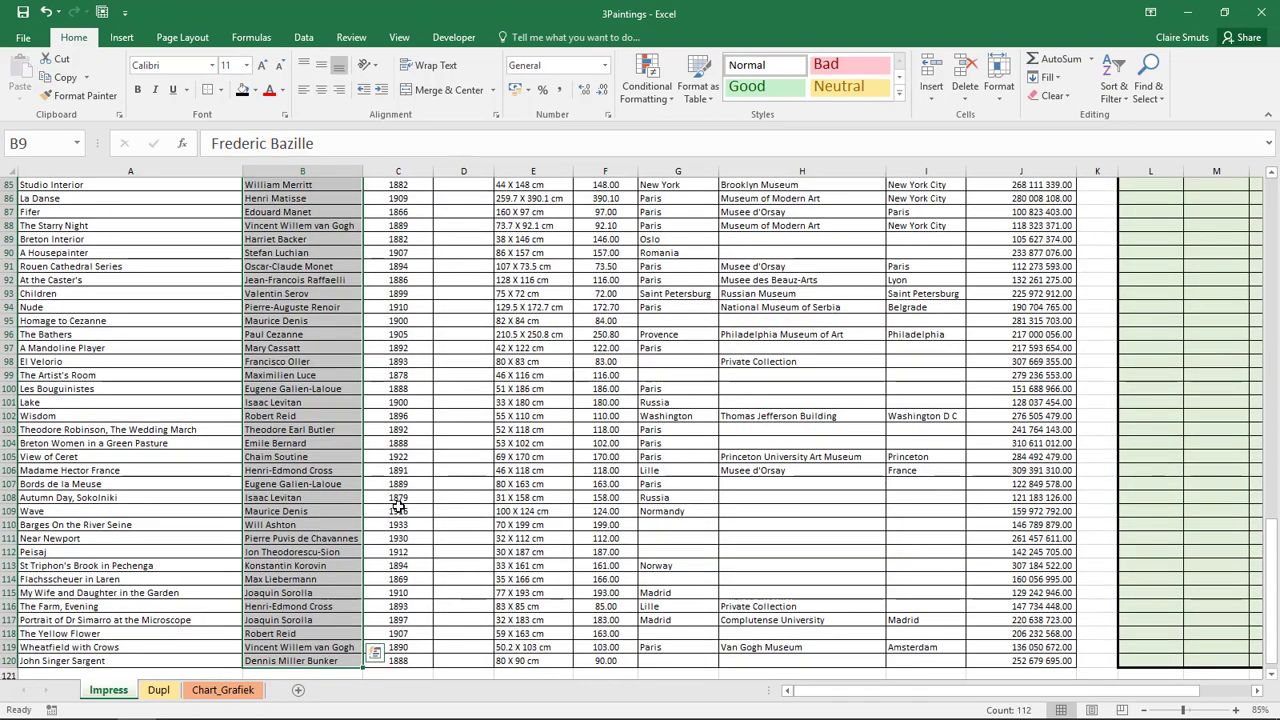
{"action": "scroll", "coordinate": [398, 507], "scroll_direction": "up", "scroll_amount": 15}
{"action": "scroll", "coordinate": [398, 507], "scroll_direction": "up", "scroll_amount": 11}
{"action": "scroll", "coordinate": [398, 507], "scroll_direction": "up", "scroll_amount": 3}
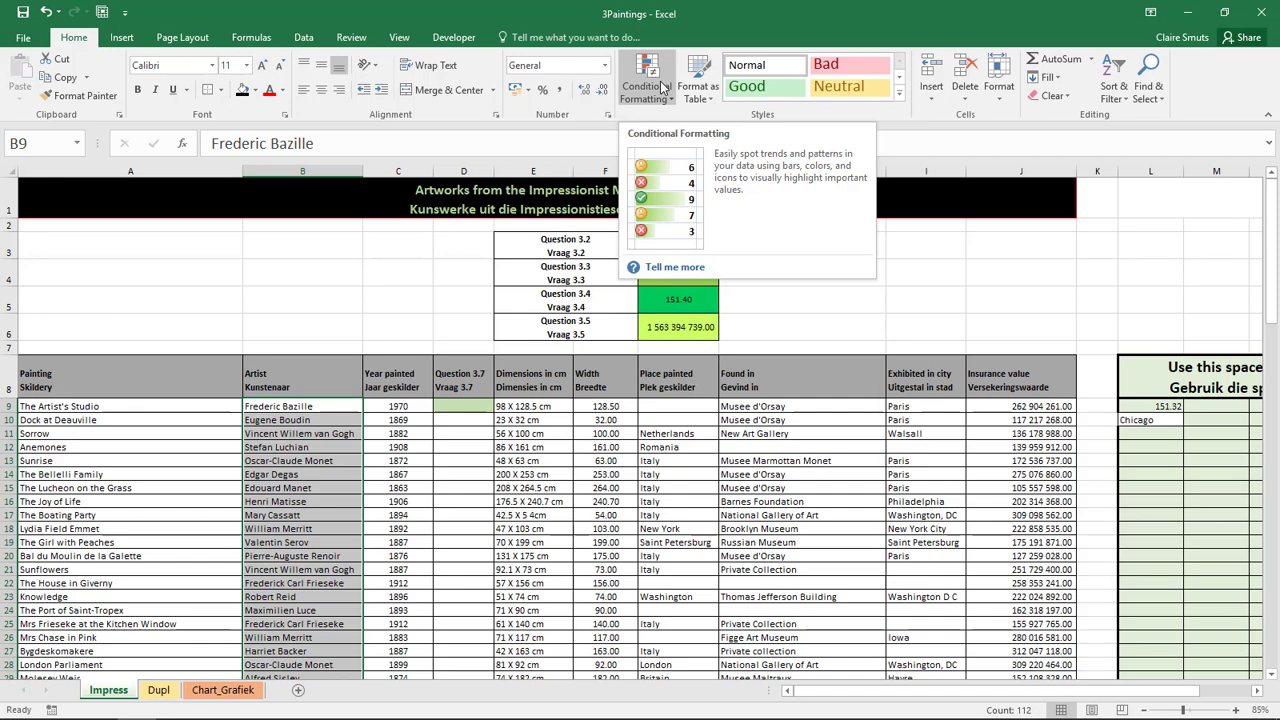
Create a Duplicate Values conditional format set to highlight Unique values
{"action": "left_click", "coordinate": [660, 88]}
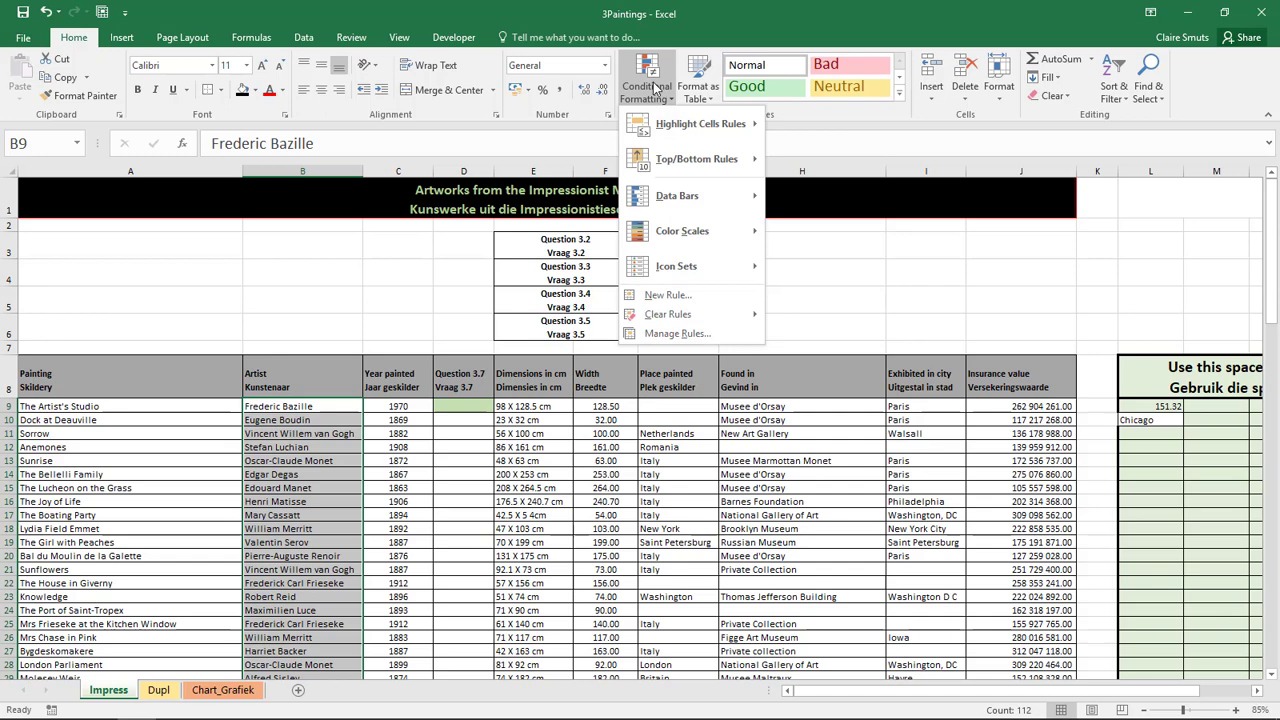
{"action": "mouse_move", "coordinate": [700, 124]}
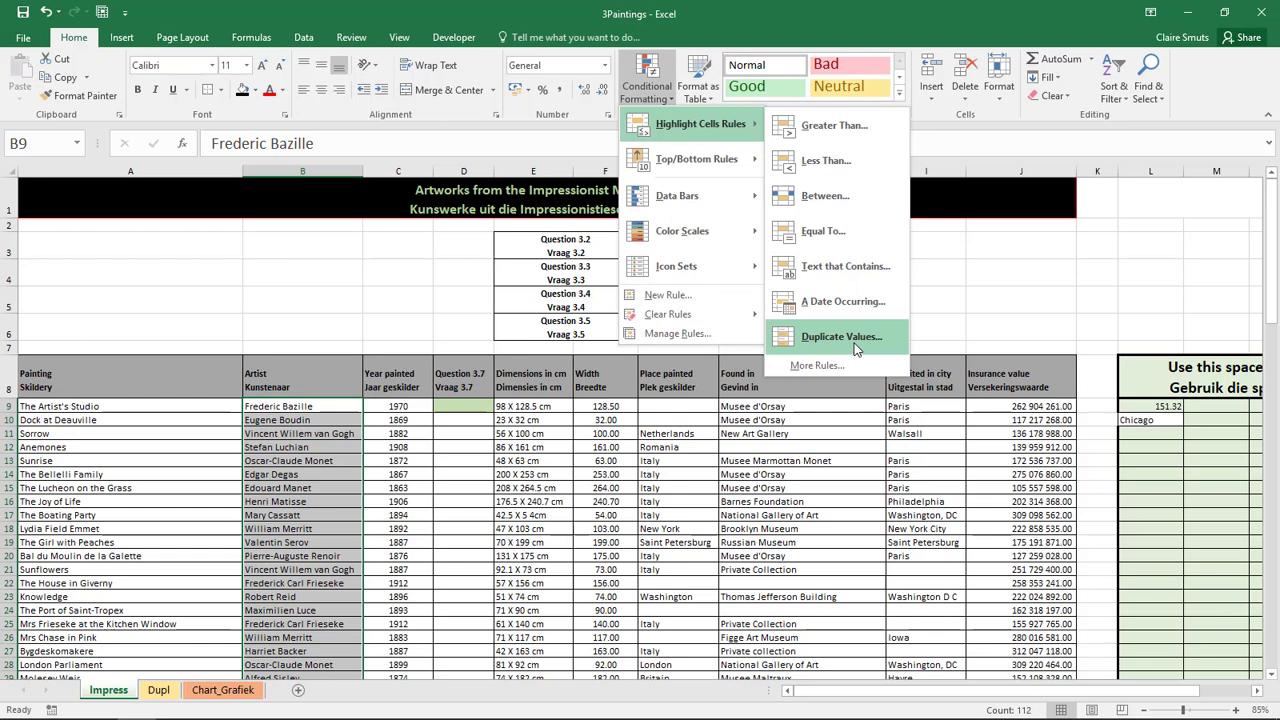
{"action": "left_click", "coordinate": [840, 337]}
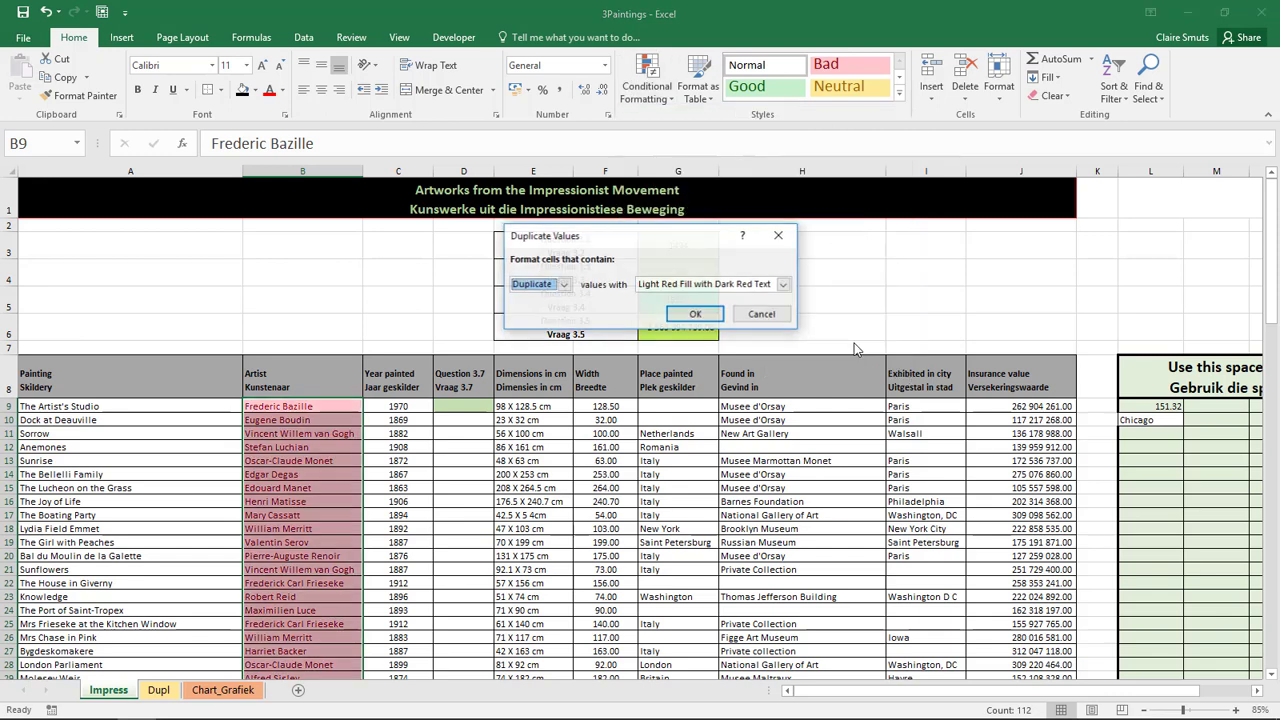
{"action": "left_click", "coordinate": [564, 284]}
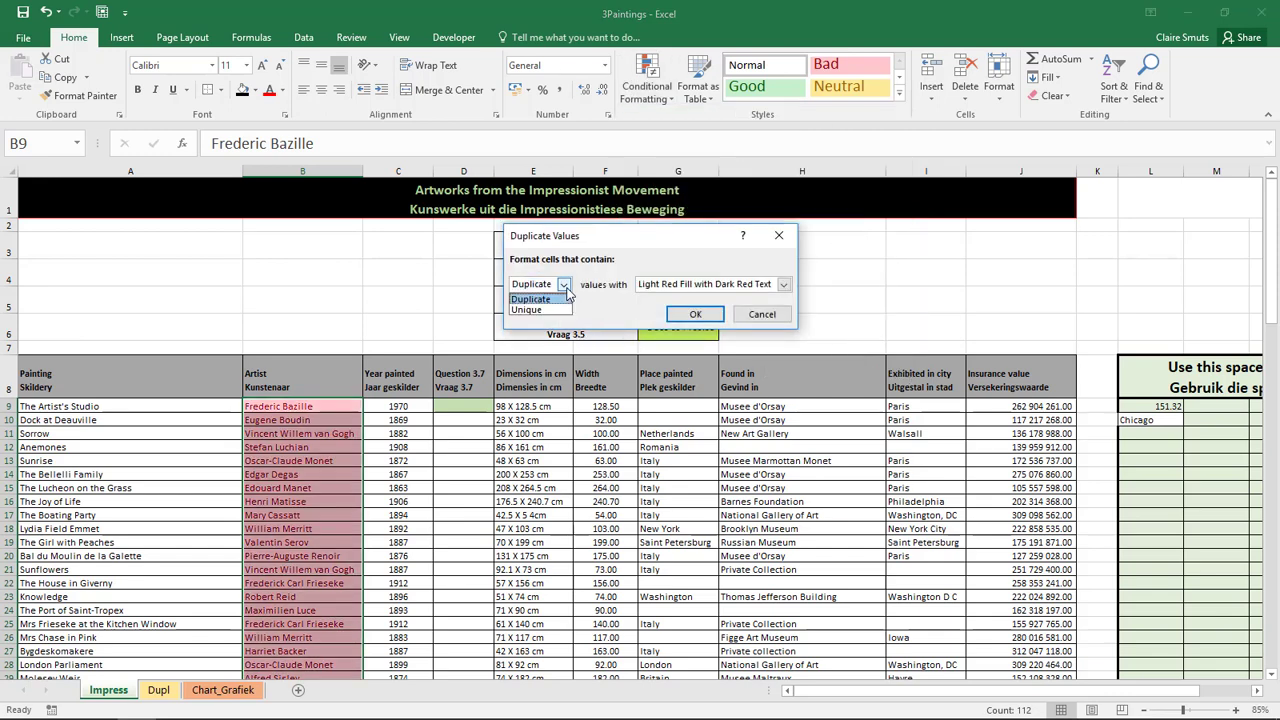
{"action": "left_click", "coordinate": [556, 310]}
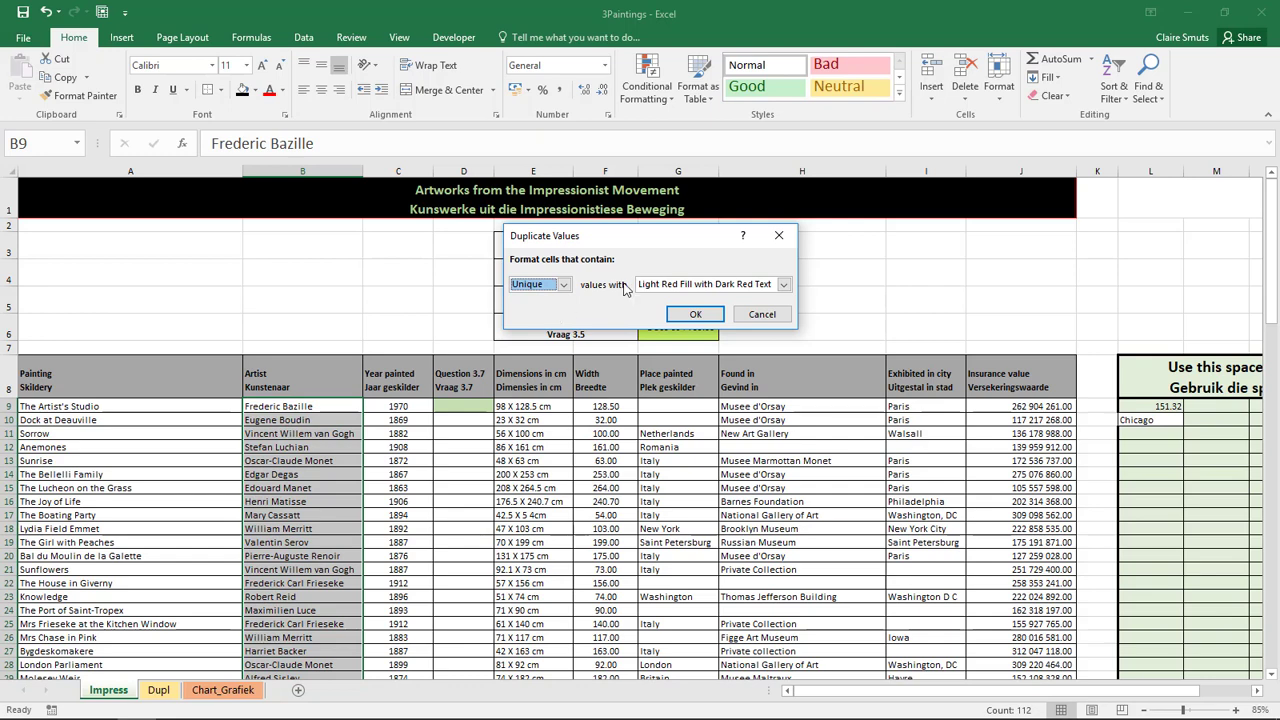
Give the rule a custom two-colour horizontal blue gradient fill and apply it
{"action": "left_click", "coordinate": [689, 286]}
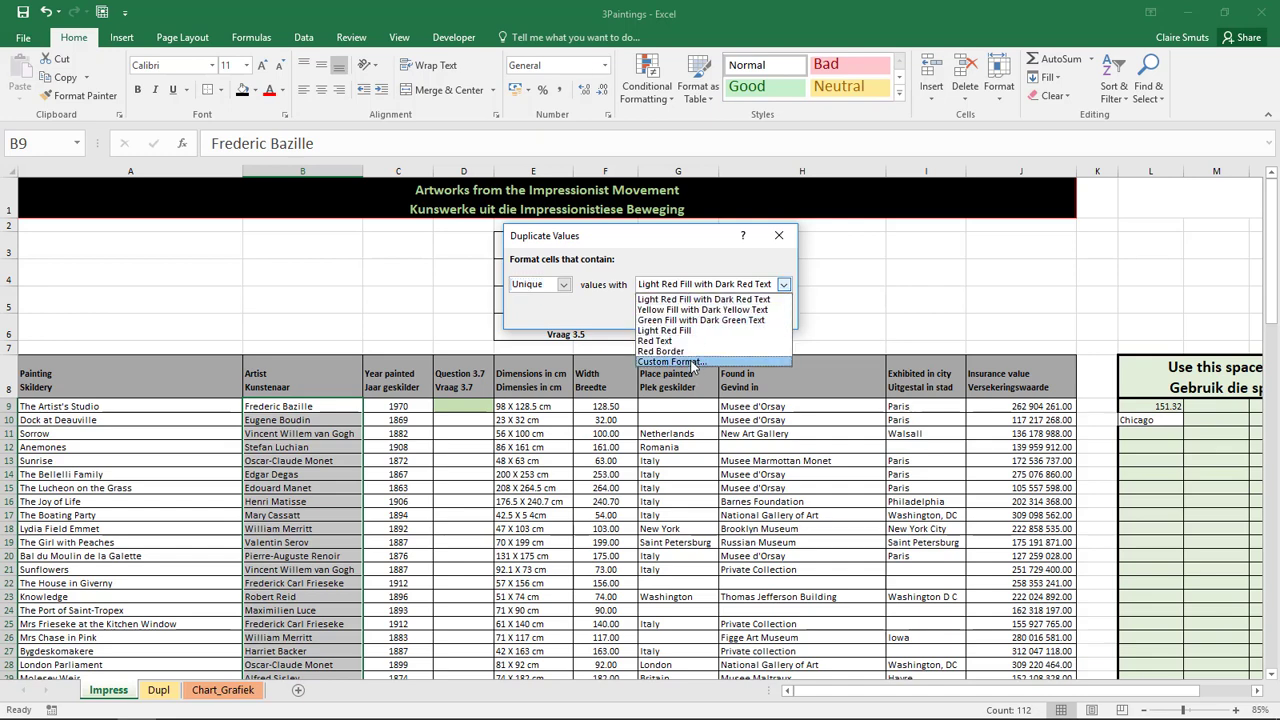
{"action": "left_click", "coordinate": [692, 362]}
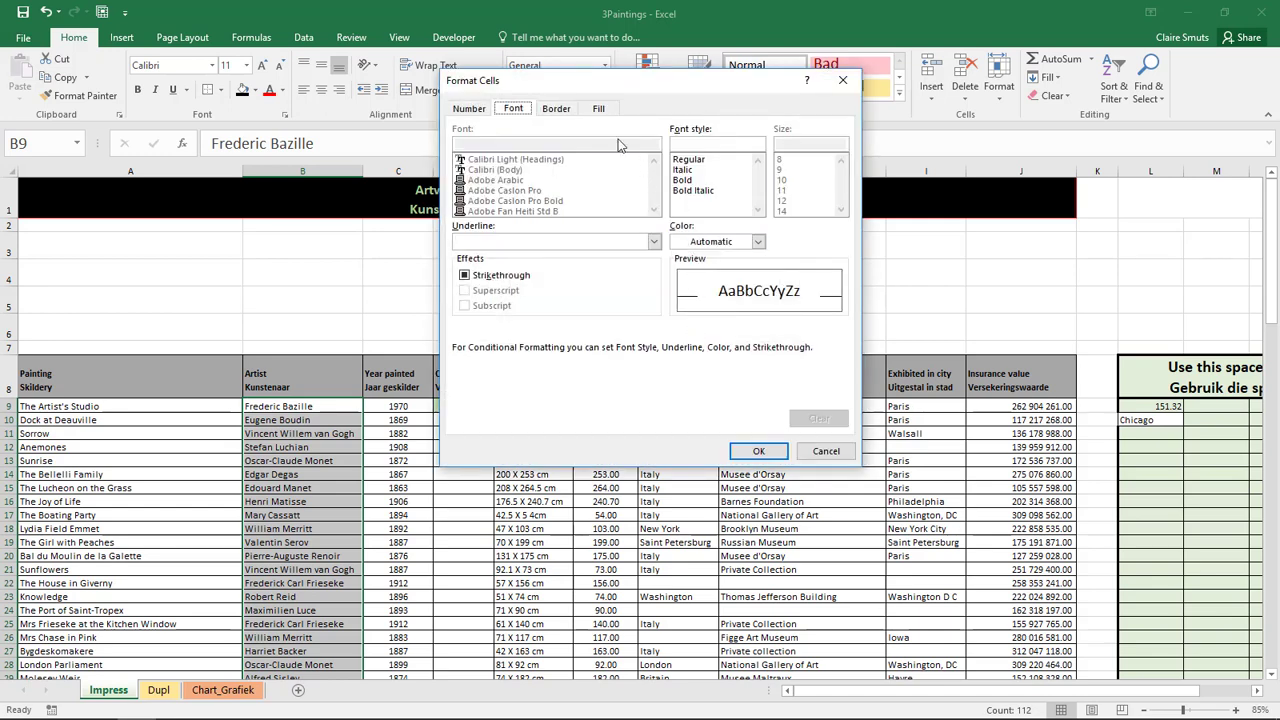
{"action": "left_click", "coordinate": [599, 111]}
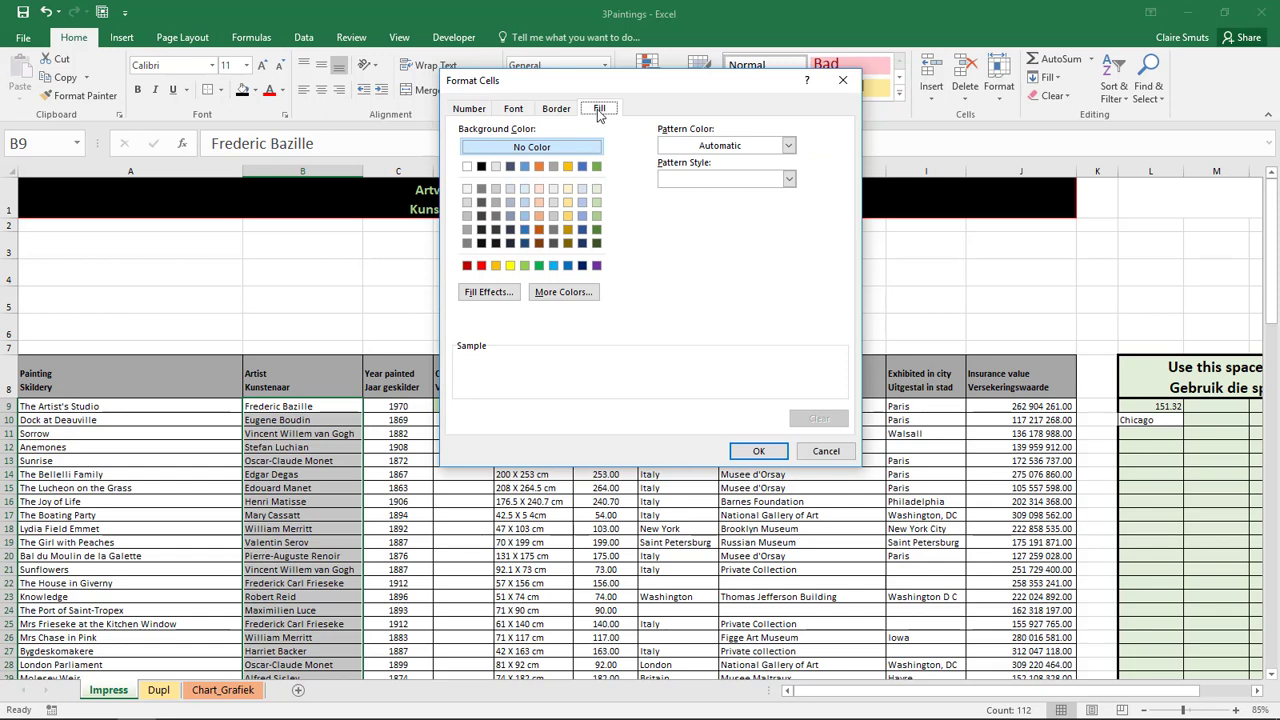
{"action": "left_click", "coordinate": [490, 293]}
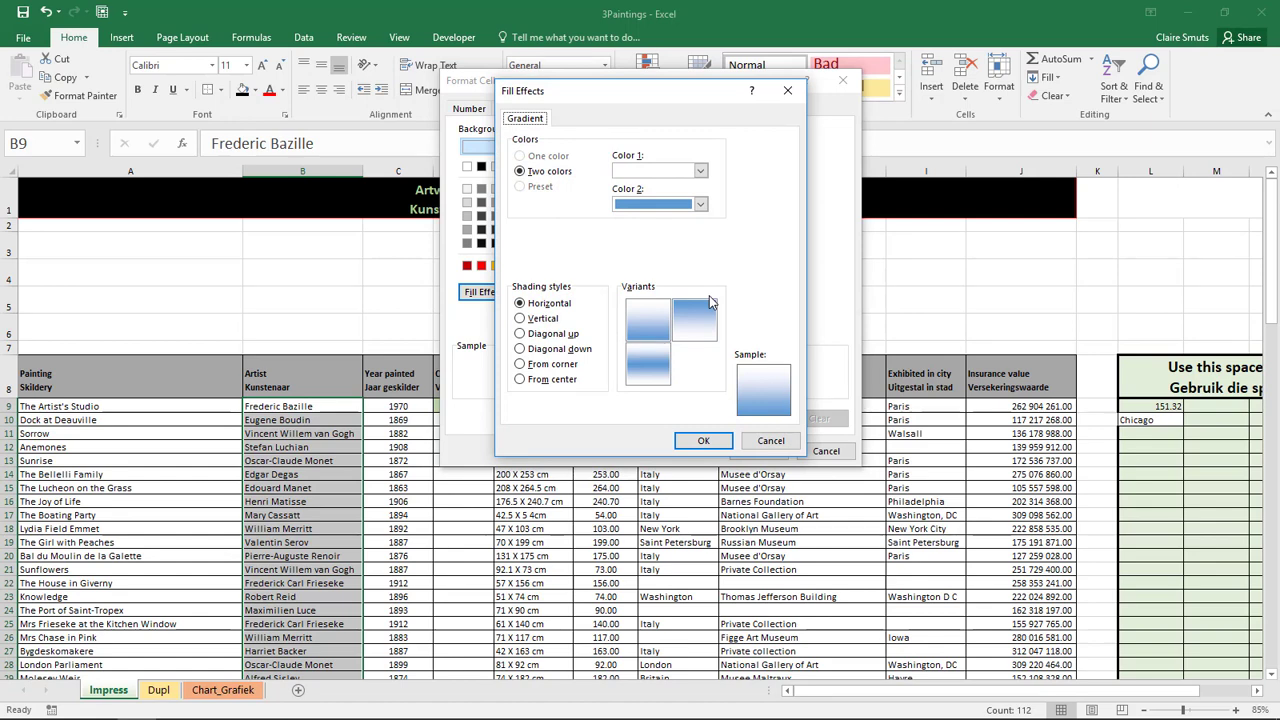
{"action": "left_click", "coordinate": [716, 441]}
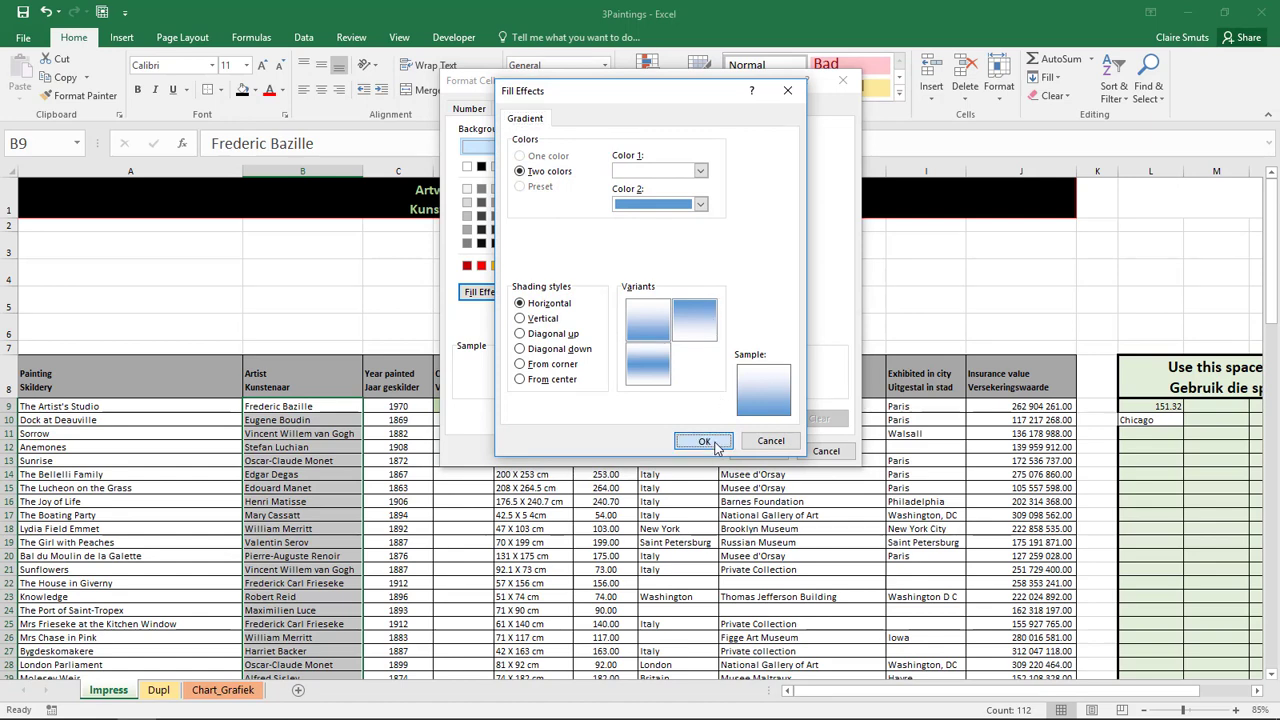
{"action": "left_click", "coordinate": [757, 451]}
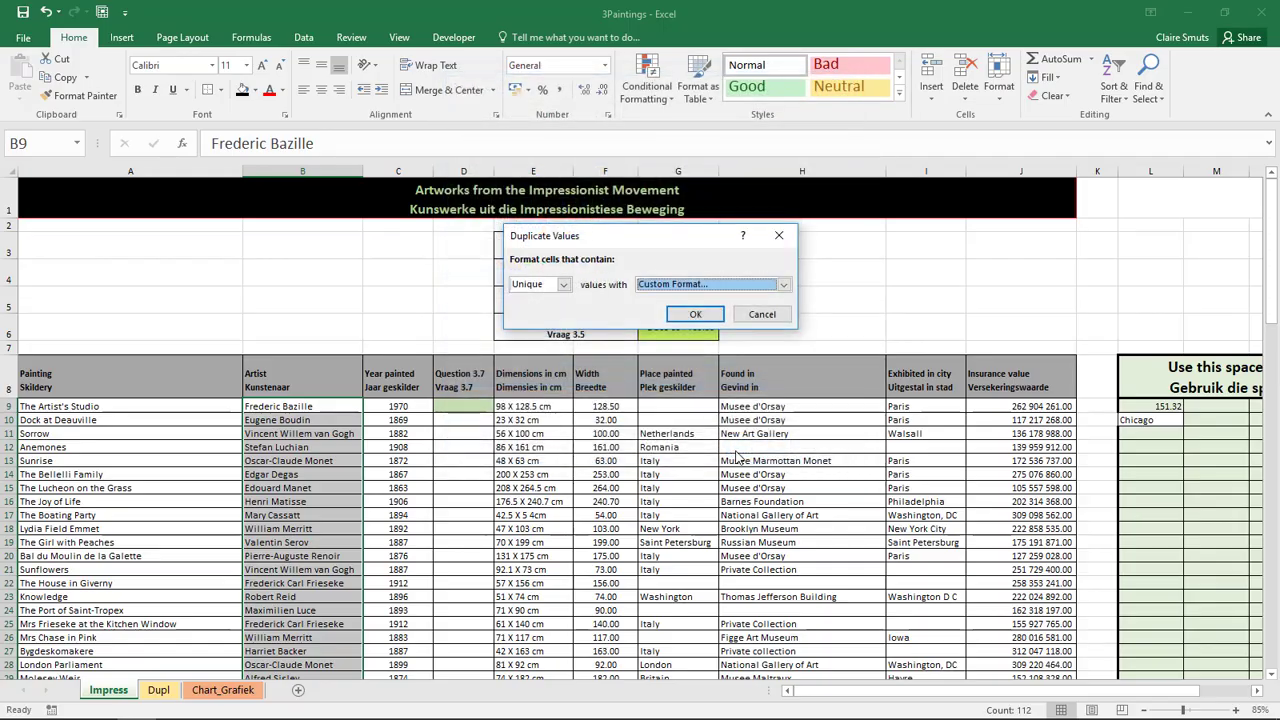
{"action": "left_click", "coordinate": [695, 314]}
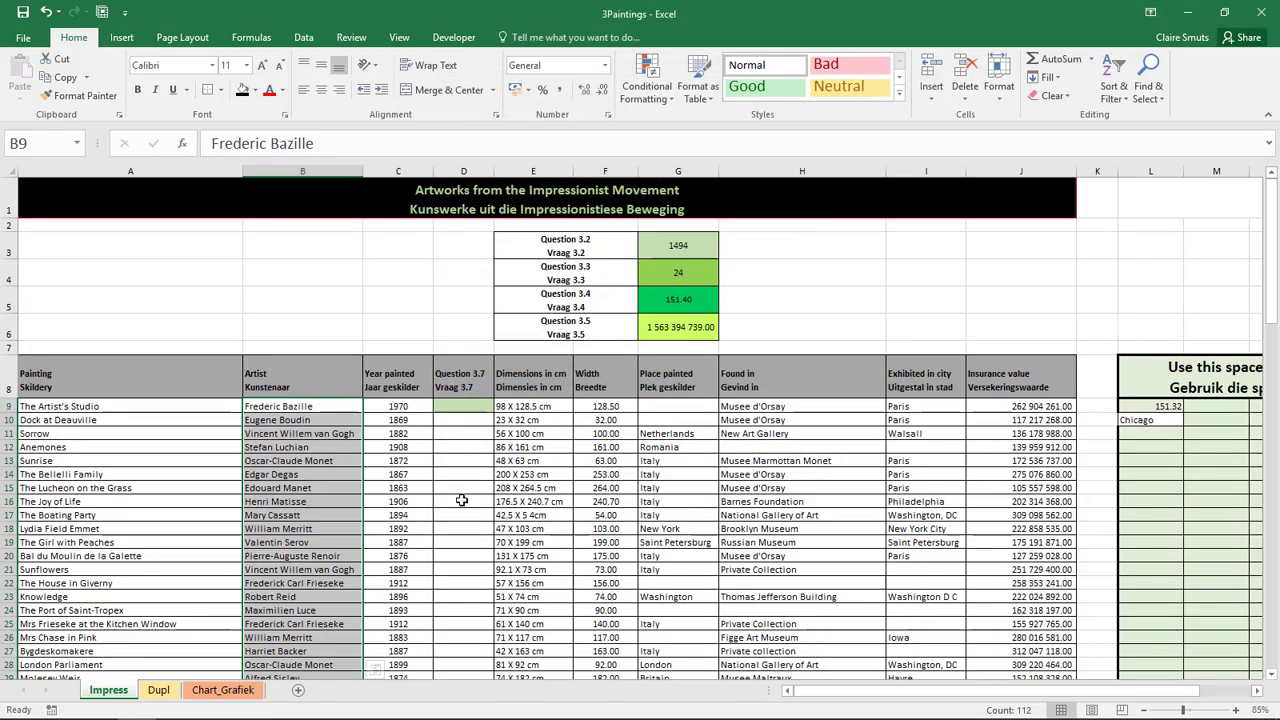
Check the gradient-filled unique artists further down, then minimise the workbook
{"action": "scroll", "coordinate": [462, 500], "scroll_direction": "down", "scroll_amount": 6}
{"action": "scroll", "coordinate": [462, 500], "scroll_direction": "down", "scroll_amount": 1}
{"action": "scroll", "coordinate": [462, 500], "scroll_direction": "down", "scroll_amount": 5}
{"action": "scroll", "coordinate": [462, 500], "scroll_direction": "down", "scroll_amount": 1}
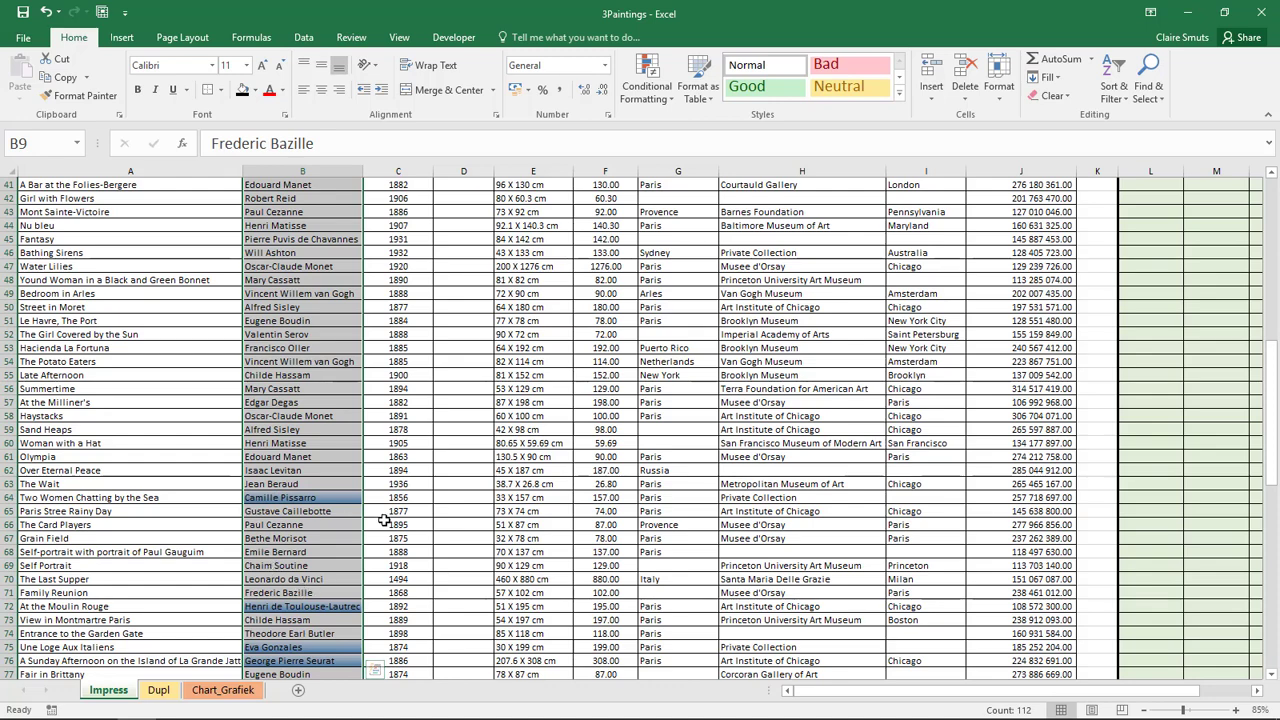
{"action": "scroll", "coordinate": [410, 553], "scroll_direction": "down", "scroll_amount": 3}
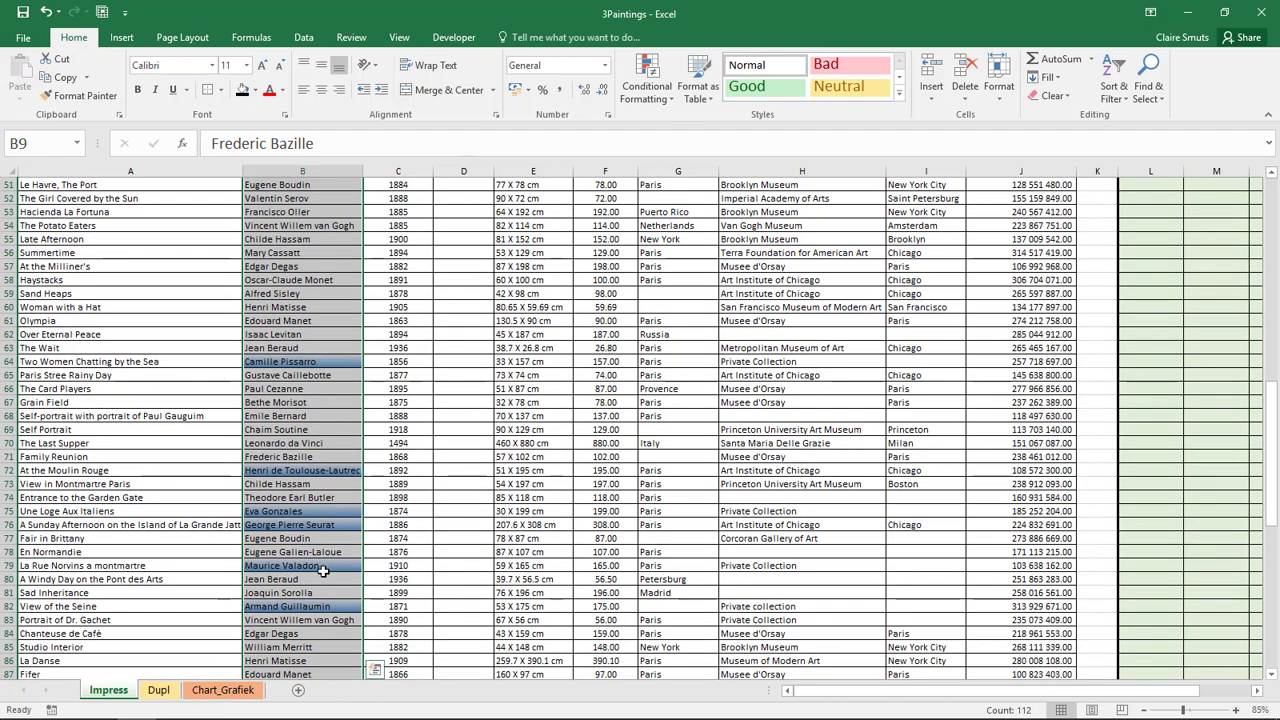
{"action": "left_click", "coordinate": [1186, 12]}
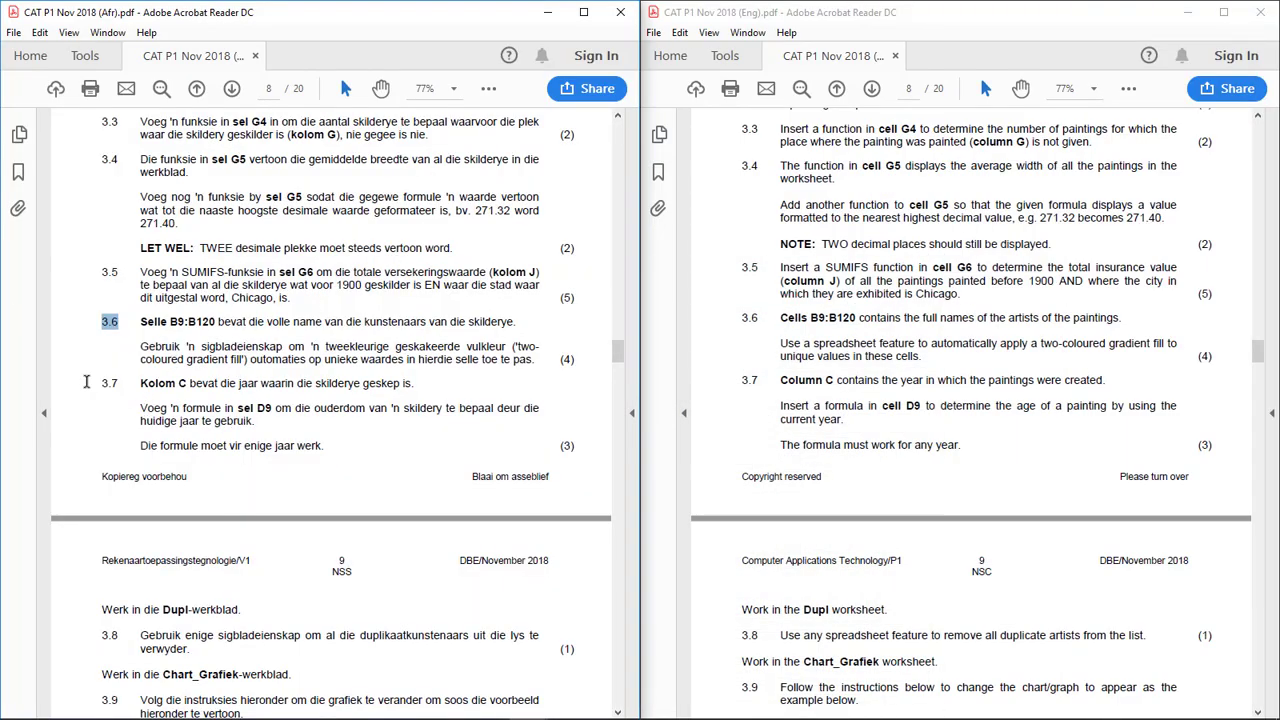
Highlight question 3.7 in the paper and bring the 3Paintings workbook back
{"action": "left_click_drag", "start_coordinate": [101, 383], "coordinate": [119, 383]}
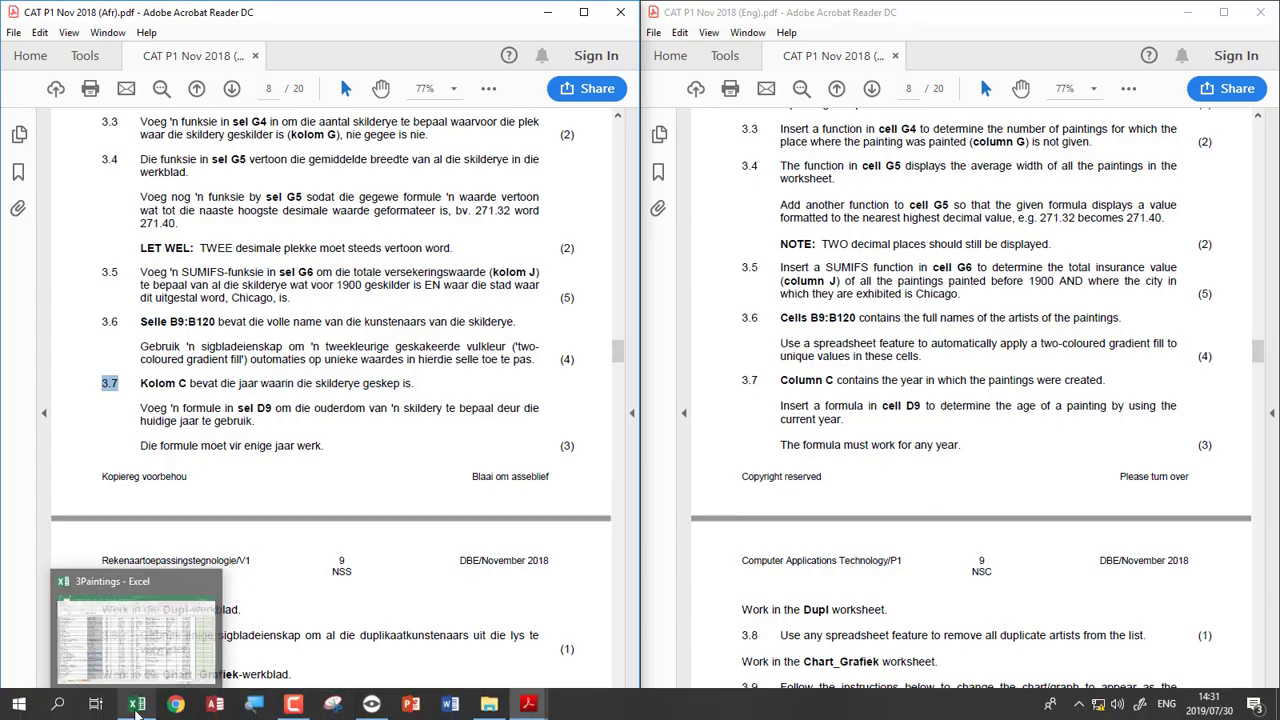
{"action": "left_click", "coordinate": [137, 704]}
Enter =2019-C9 in D9 so it shows the painting's age of 49
{"action": "scroll", "coordinate": [400, 370], "scroll_direction": "up", "scroll_amount": 8}
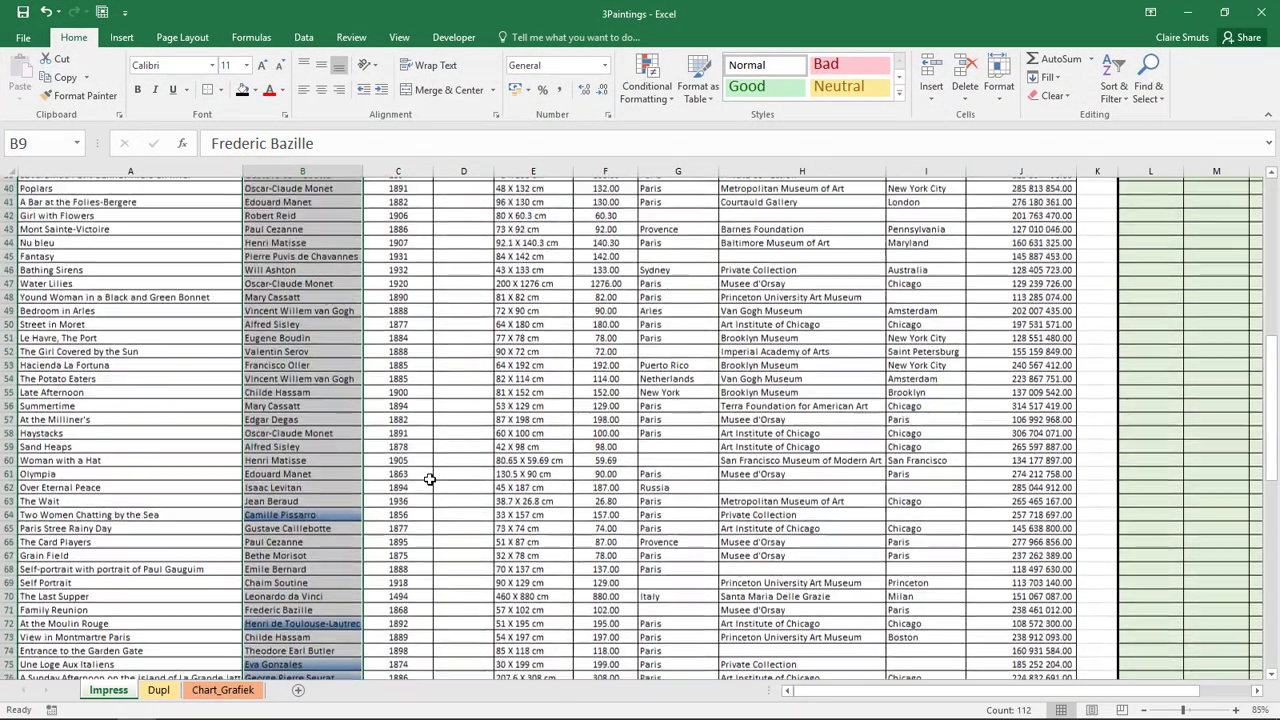
{"action": "scroll", "coordinate": [385, 400], "scroll_direction": "up", "scroll_amount": 9}
{"action": "left_click", "coordinate": [381, 408]}
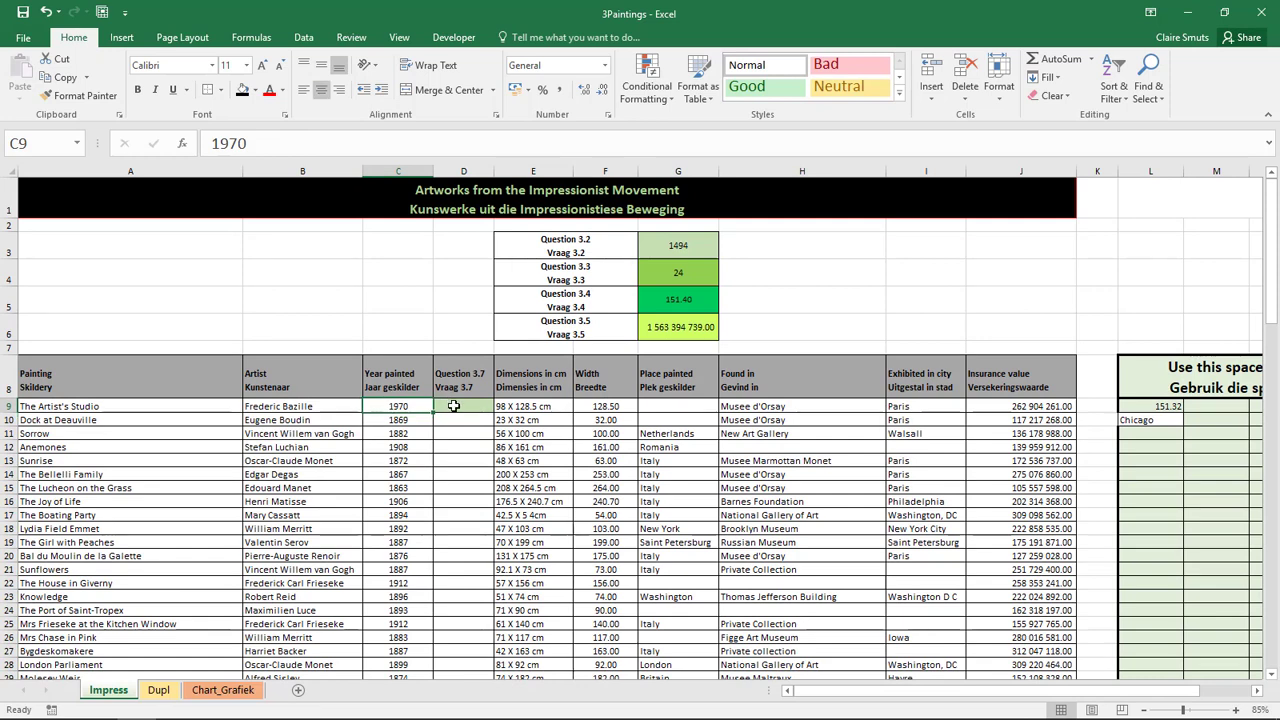
{"action": "left_click", "coordinate": [453, 406]}
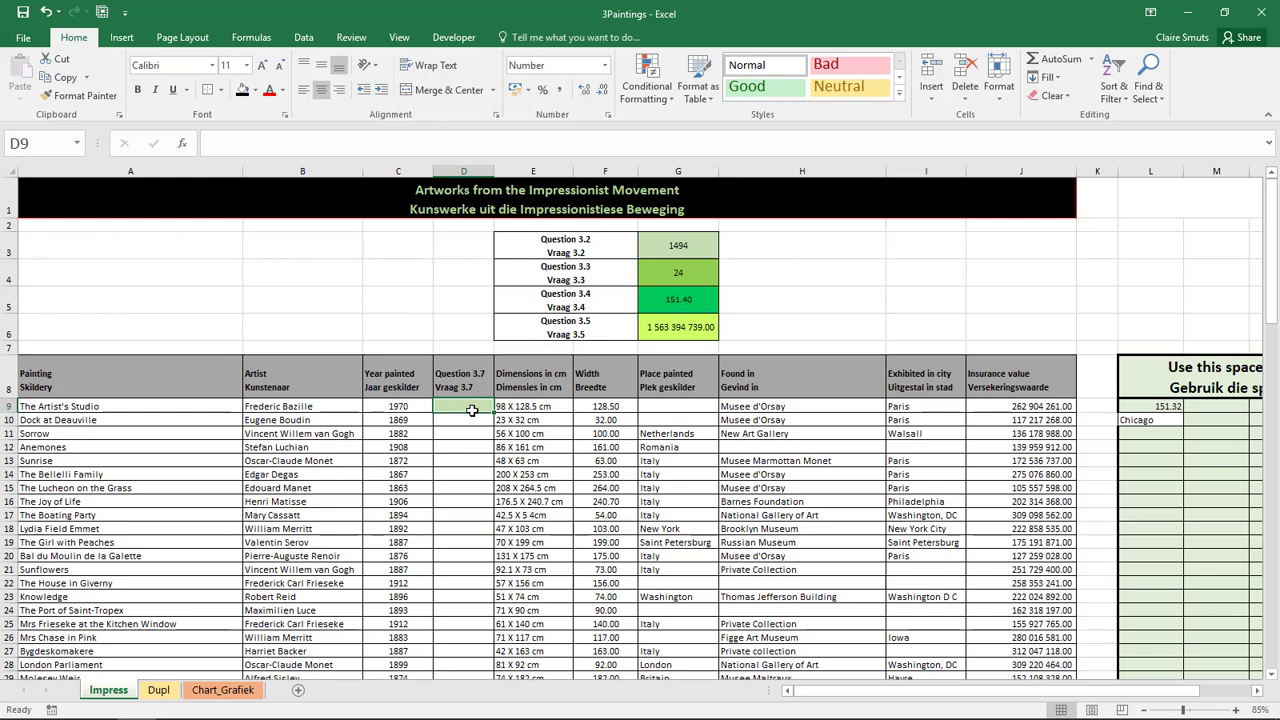
{"action": "type", "text": "=2019"}
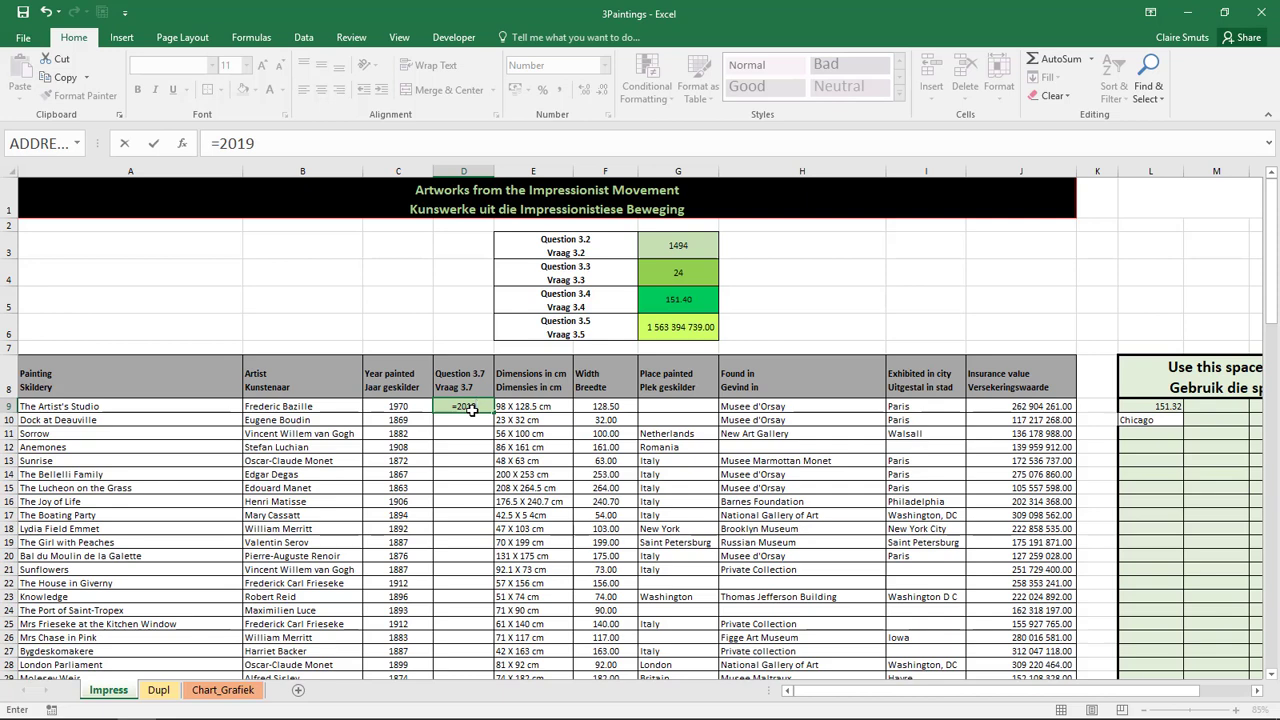
{"action": "type", "text": "-"}
{"action": "key", "text": "Left"}
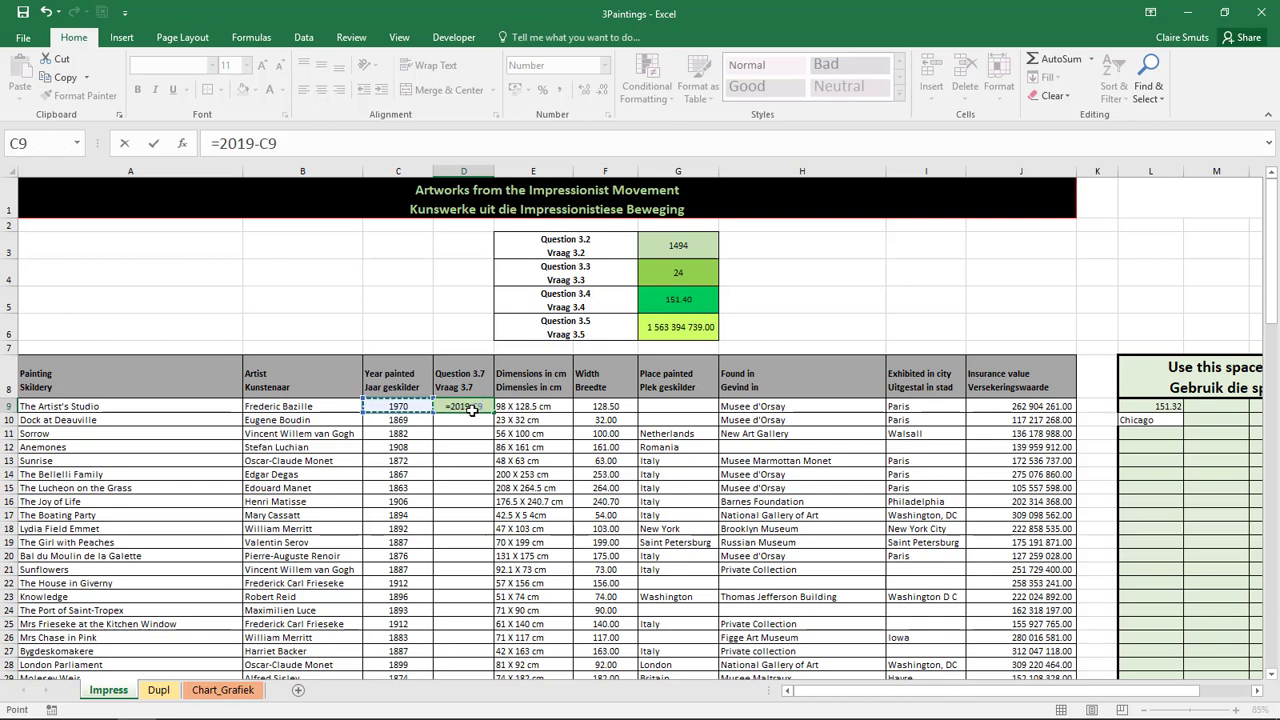
{"action": "key", "text": "Return"}
{"action": "left_click", "coordinate": [470, 410]}
{"action": "key", "text": "End"}
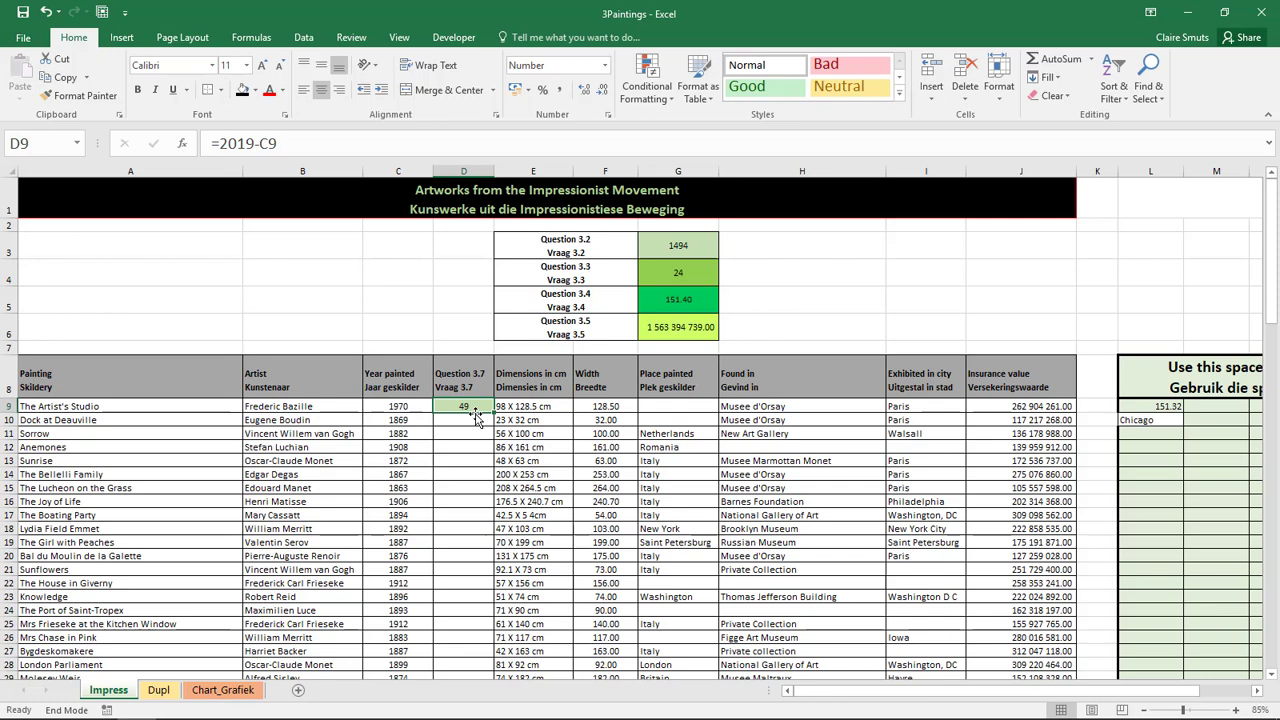
Replace 2019 in D9's formula with Year(Today())
{"action": "double_click", "coordinate": [472, 407]}
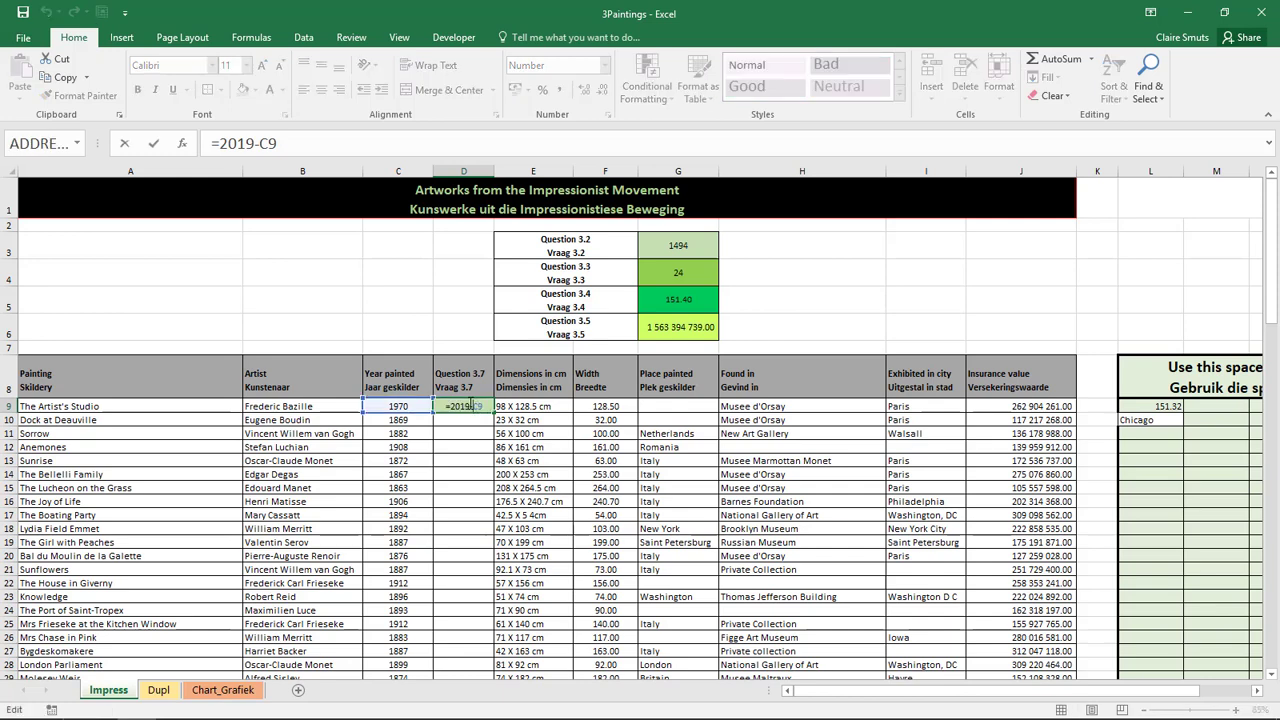
{"action": "left_click_drag", "start_coordinate": [471, 406], "coordinate": [449, 406]}
{"action": "left_click", "coordinate": [257, 141]}
{"action": "left_click_drag", "start_coordinate": [257, 141], "coordinate": [221, 145]}
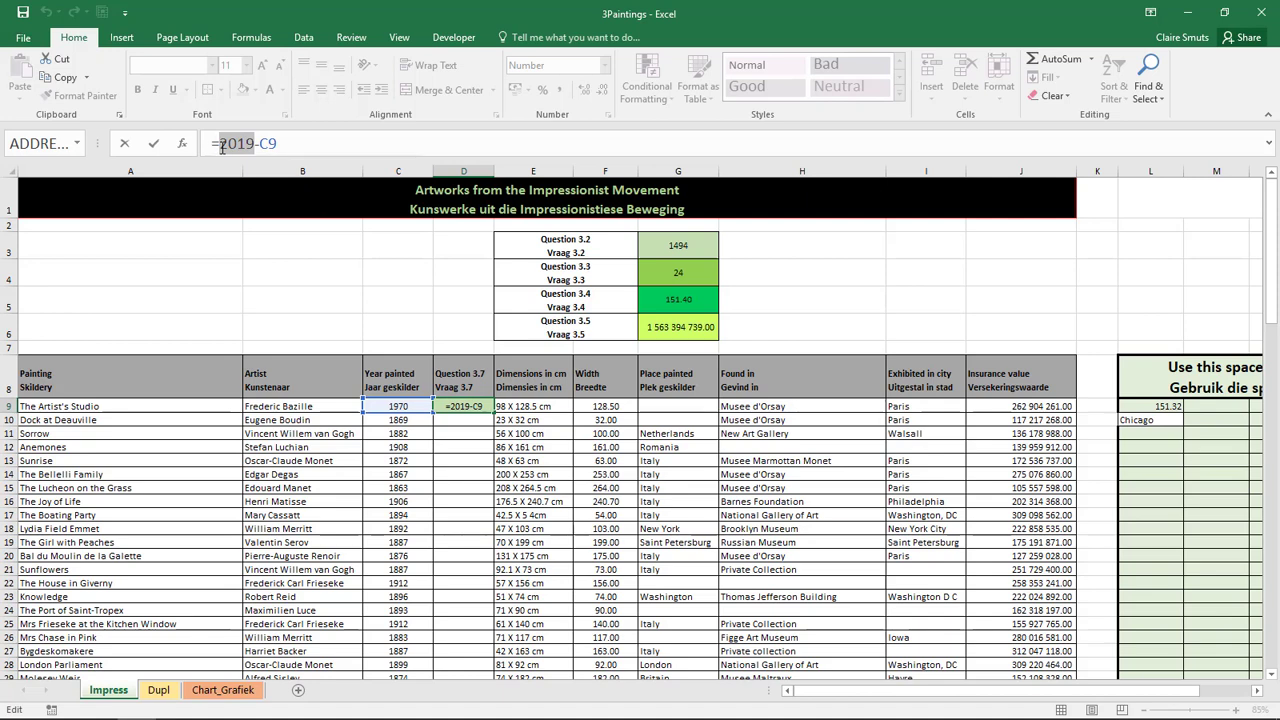
{"action": "type", "text": "Yea"}
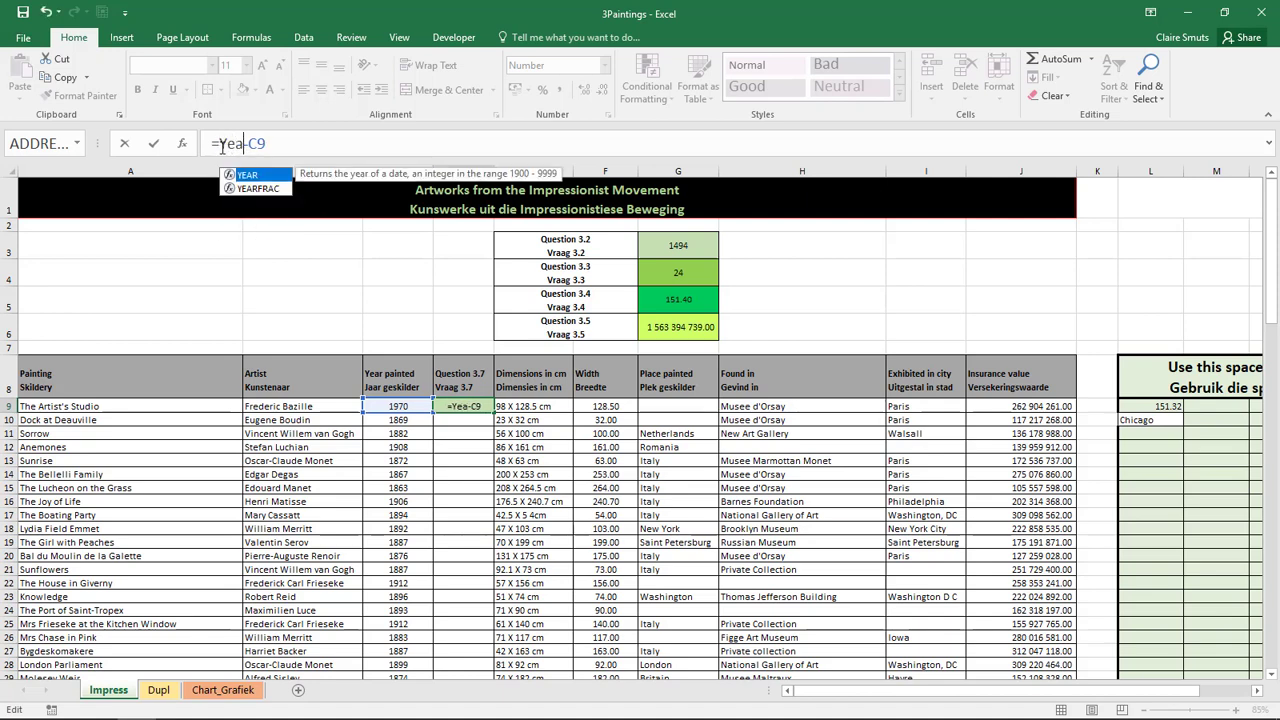
{"action": "type", "text": "r()"}
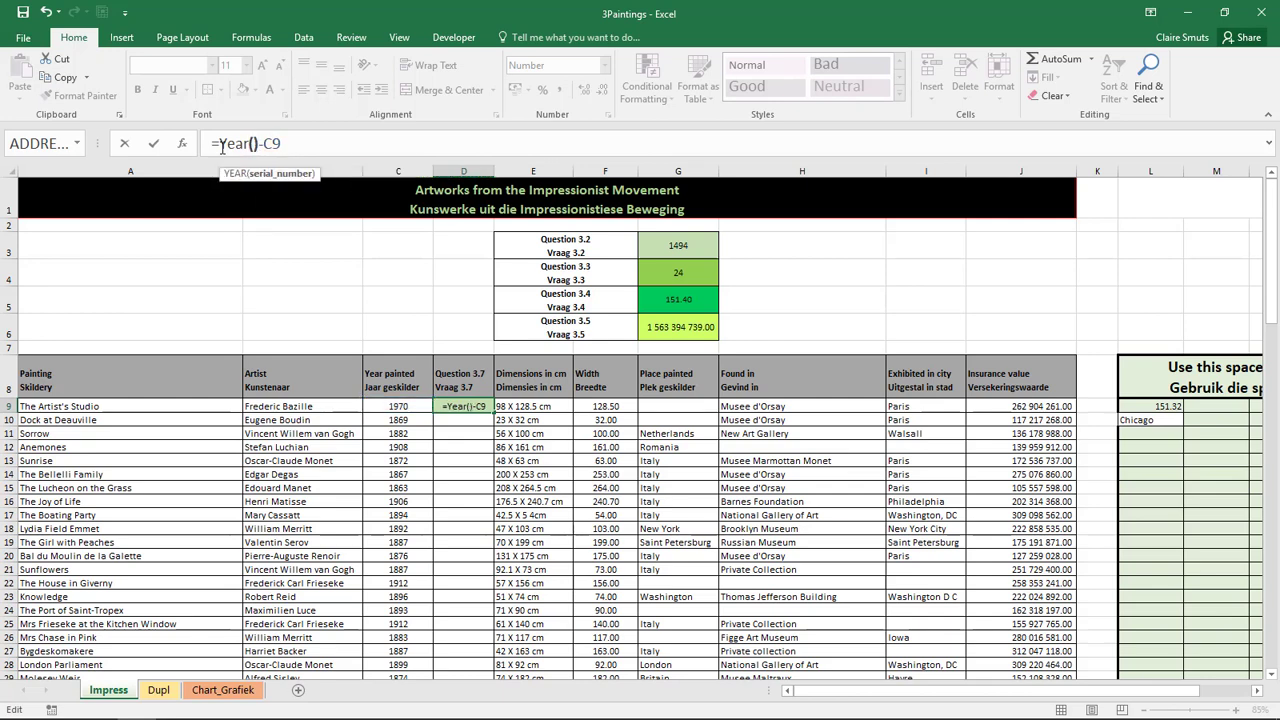
{"action": "left_click", "coordinate": [222, 147]}
{"action": "type", "text": "To"}
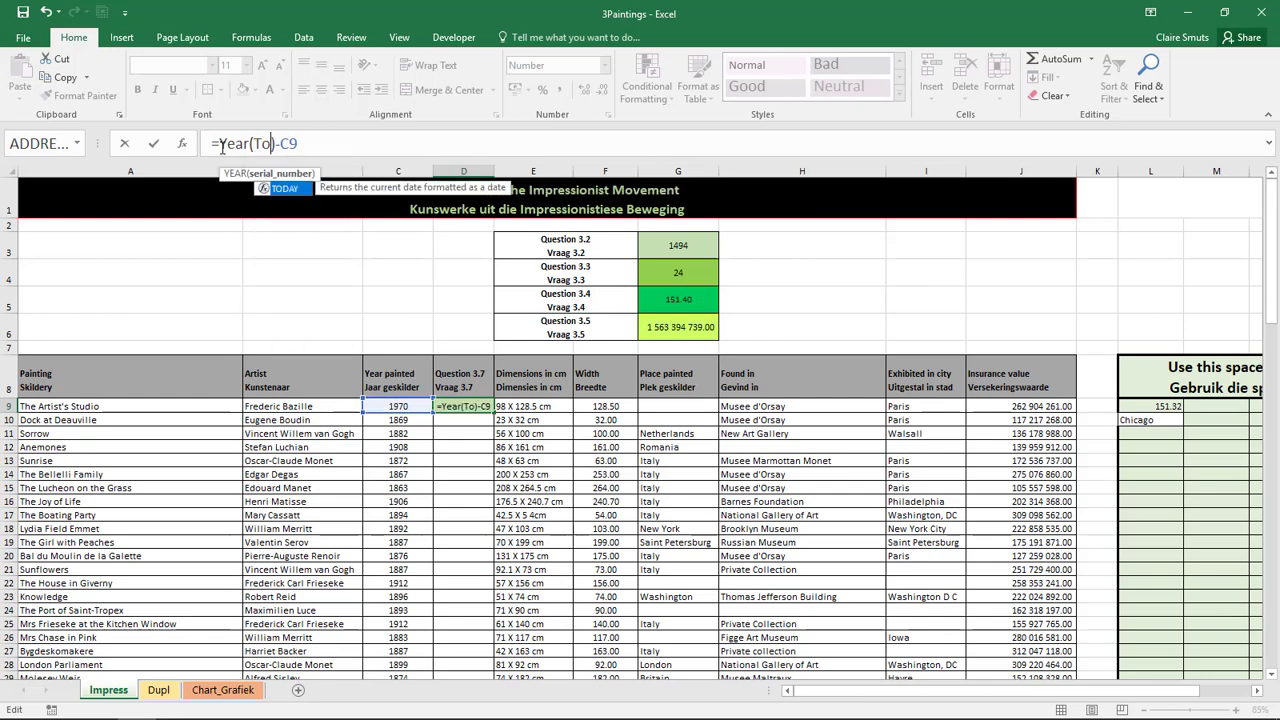
{"action": "type", "text": "day("}
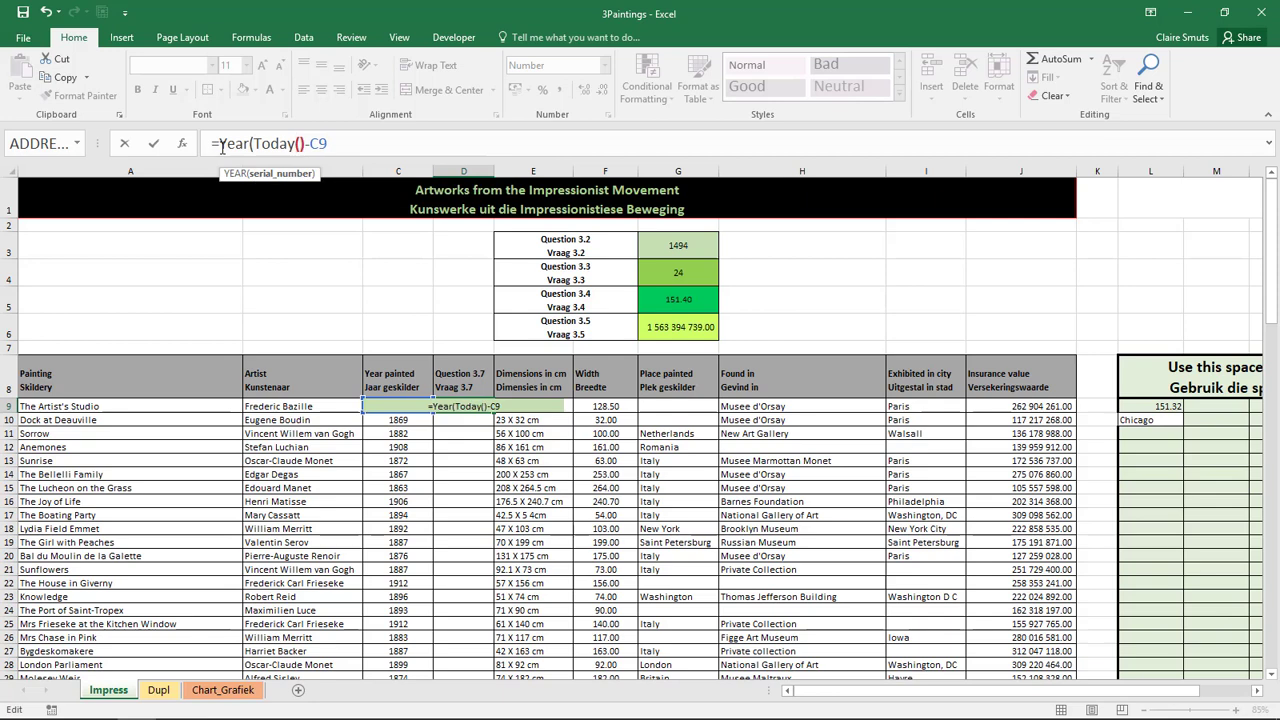
{"action": "type", "text": ")"}
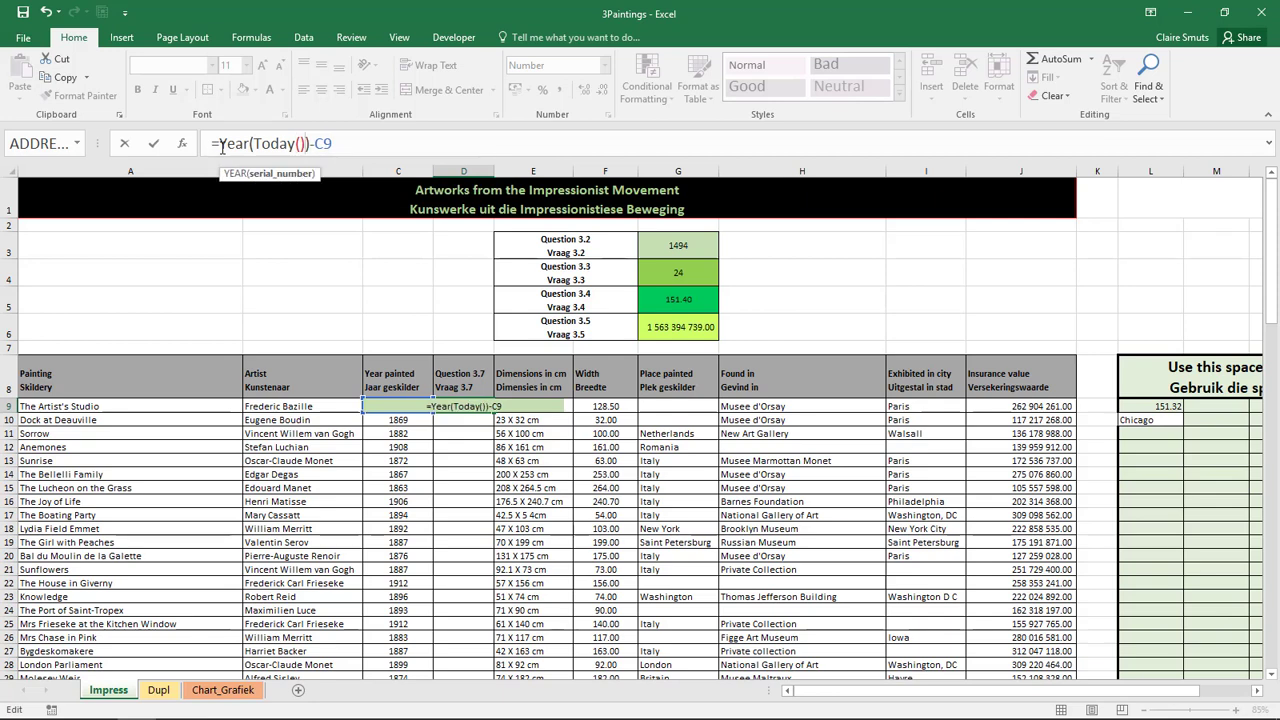
Check the YEAR and TODAY brackets, then commit =YEAR(TODAY())-C9 in D9
{"action": "left_click_drag", "start_coordinate": [252, 143], "coordinate": [303, 143]}
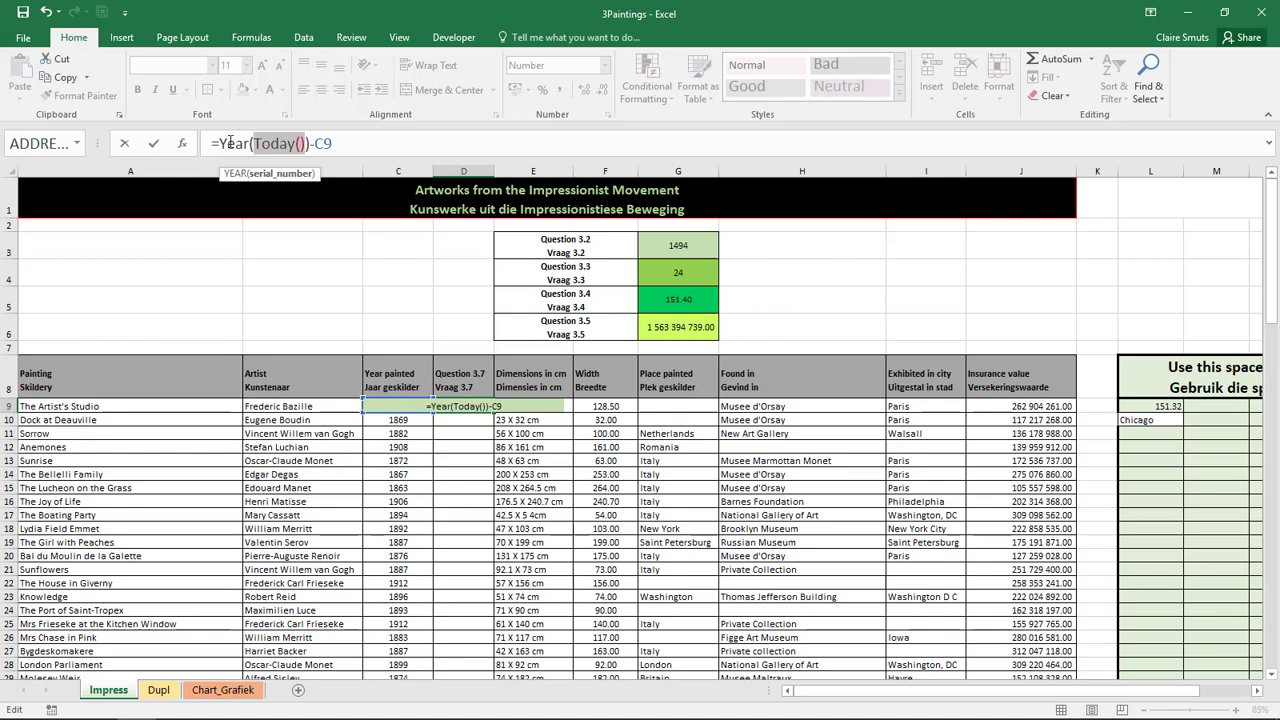
{"action": "left_click_drag", "start_coordinate": [218, 143], "coordinate": [250, 143]}
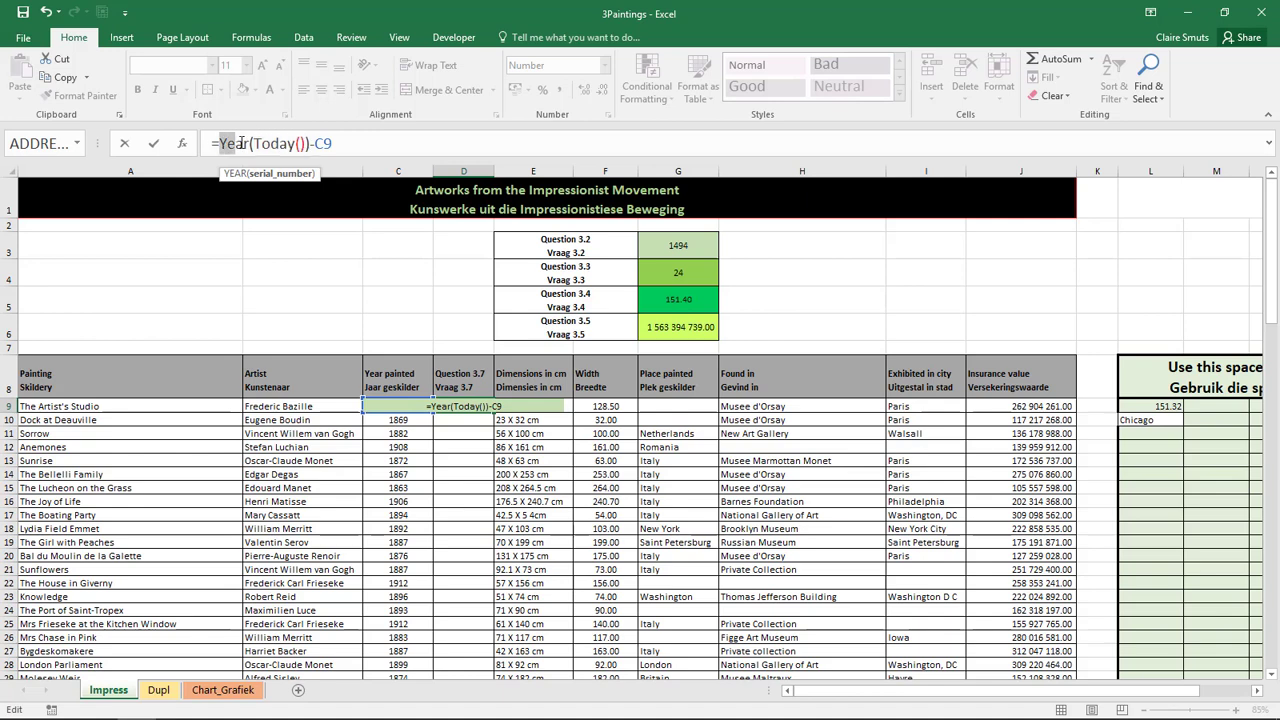
{"action": "left_click", "coordinate": [306, 143]}
{"action": "left_click", "coordinate": [254, 144]}
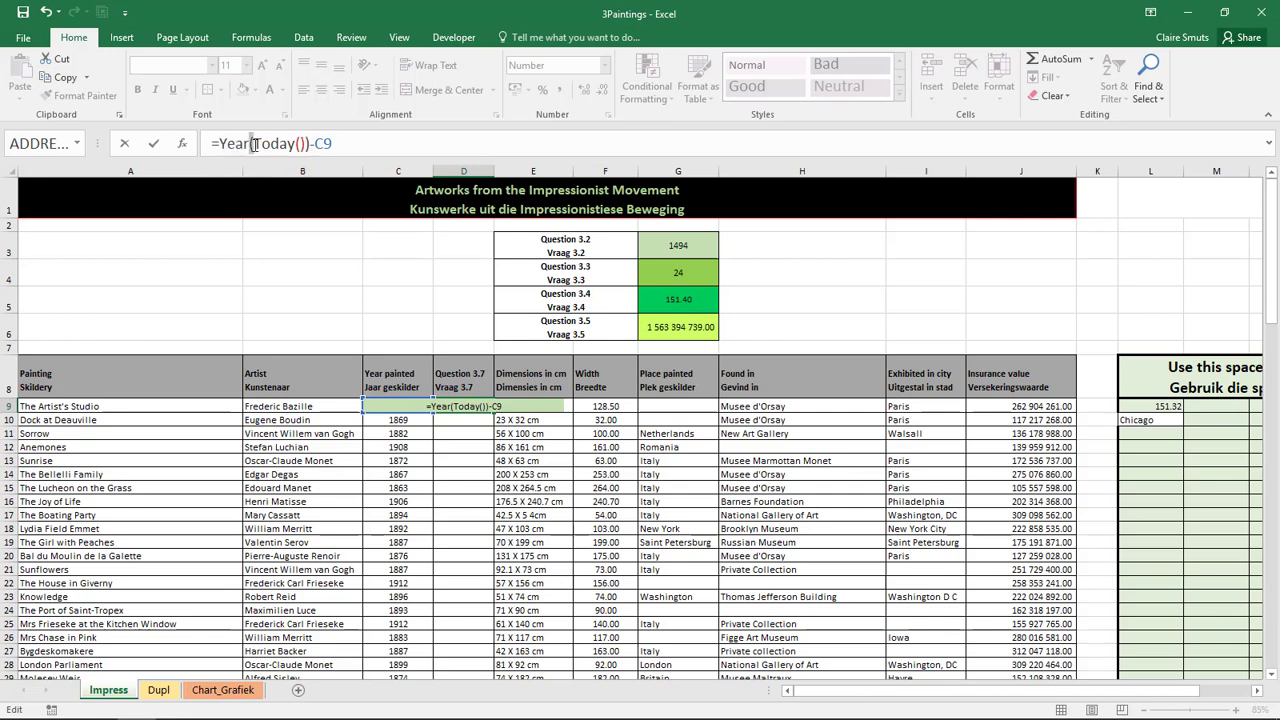
{"action": "left_click", "coordinate": [253, 143]}
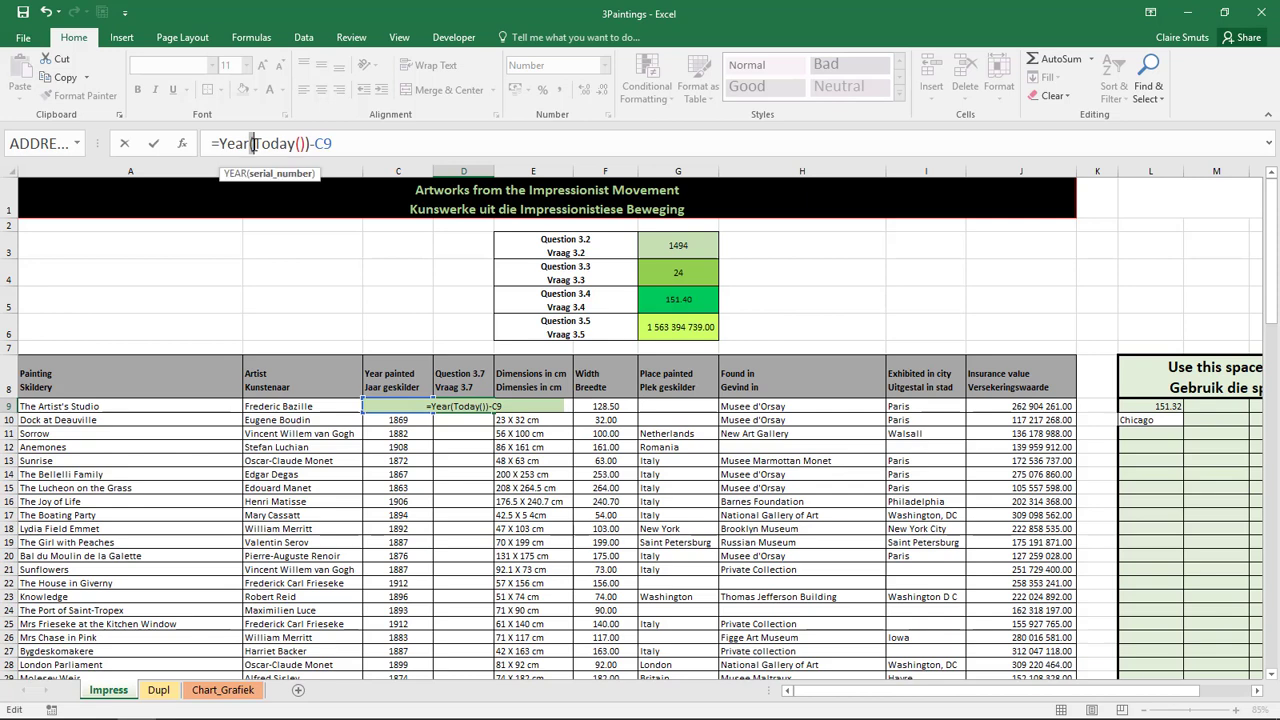
{"action": "left_click_drag", "start_coordinate": [254, 144], "coordinate": [304, 144]}
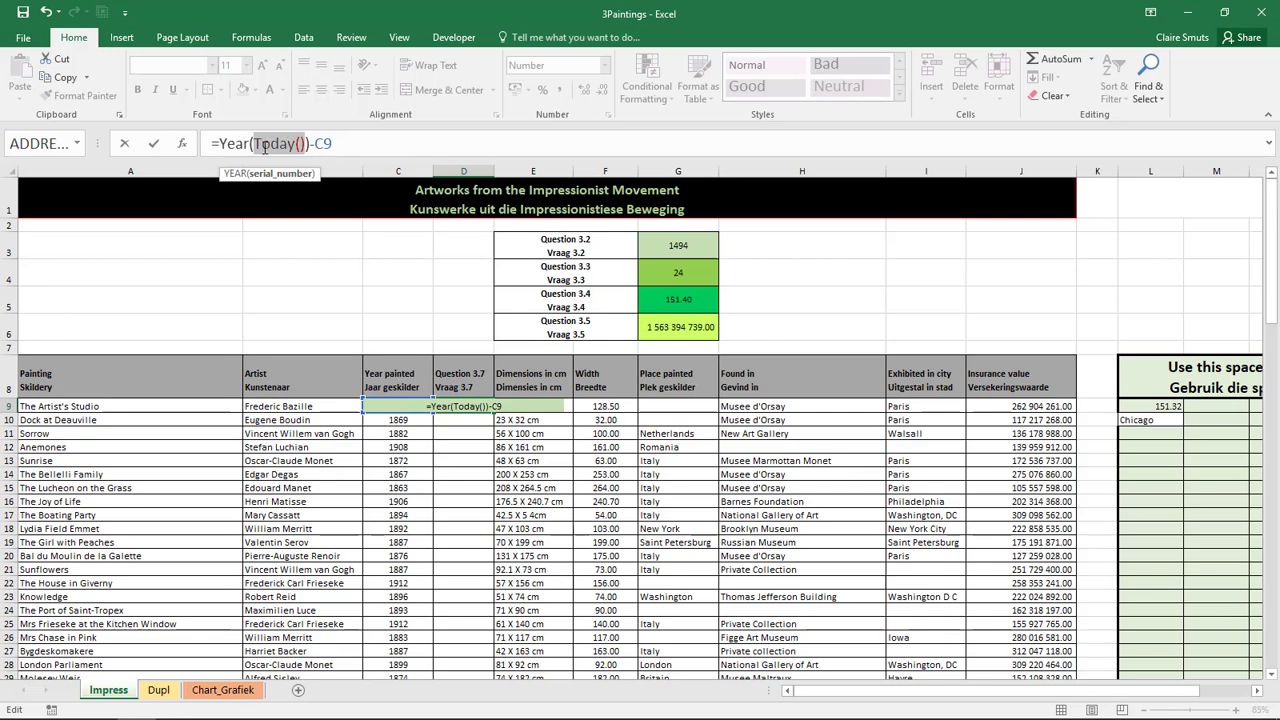
{"action": "left_click_drag", "start_coordinate": [264, 147], "coordinate": [303, 143]}
{"action": "left_click_drag", "start_coordinate": [303, 143], "coordinate": [308, 141]}
{"action": "left_click", "coordinate": [368, 135]}
{"action": "key", "text": "Return"}
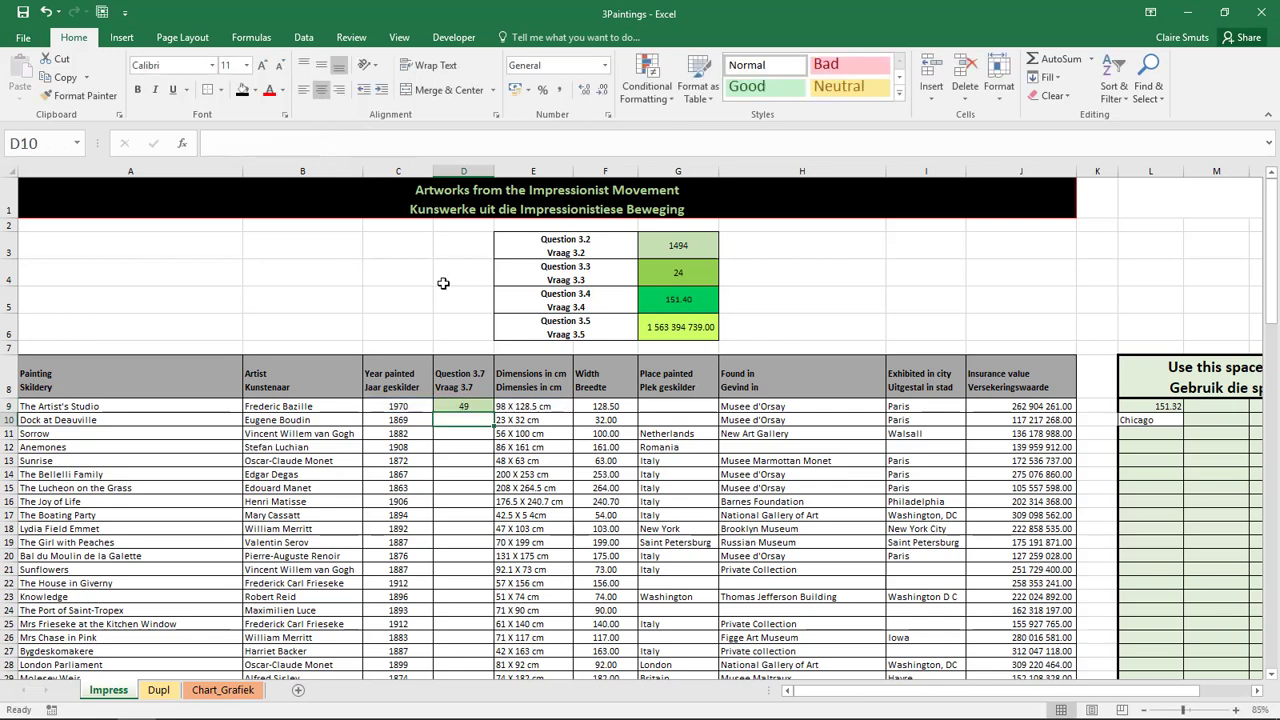
{"action": "left_click", "coordinate": [464, 398]}
{"action": "left_click", "coordinate": [464, 406]}
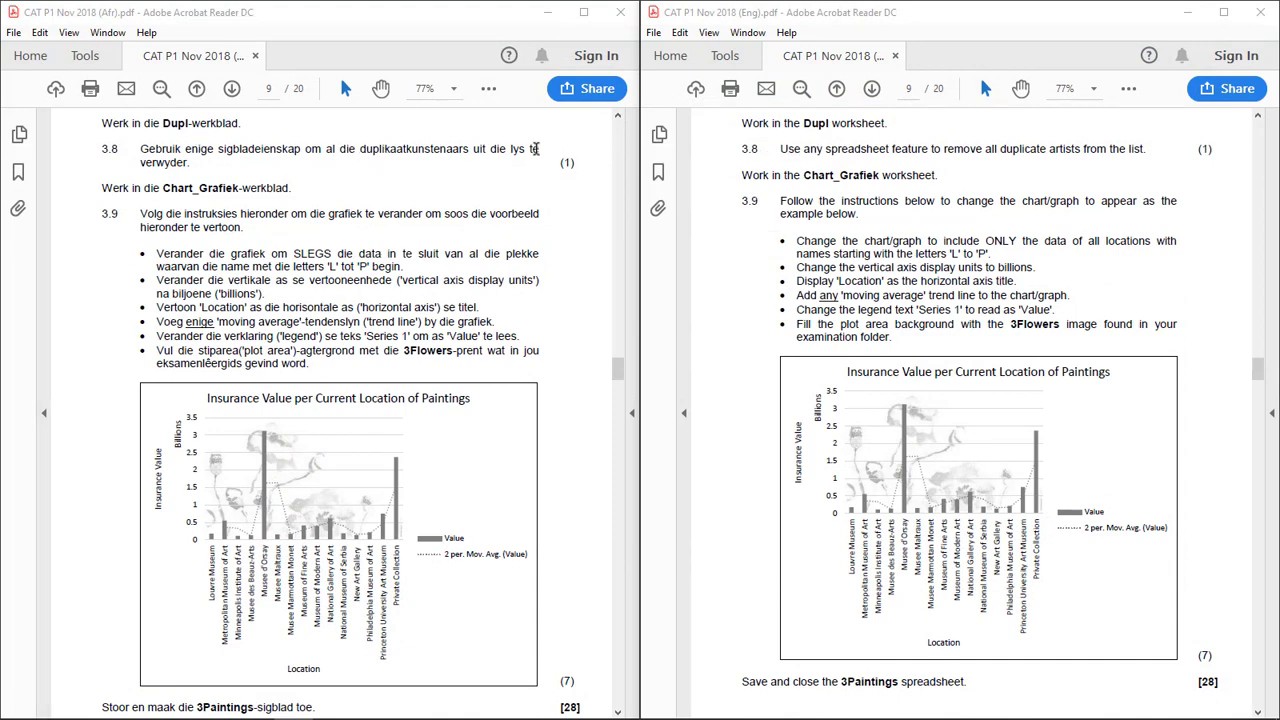
Read question 3.8 on removing duplicate artists, then return to the 3Paintings workbook
{"action": "left_click_drag", "start_coordinate": [101, 148], "coordinate": [126, 148]}
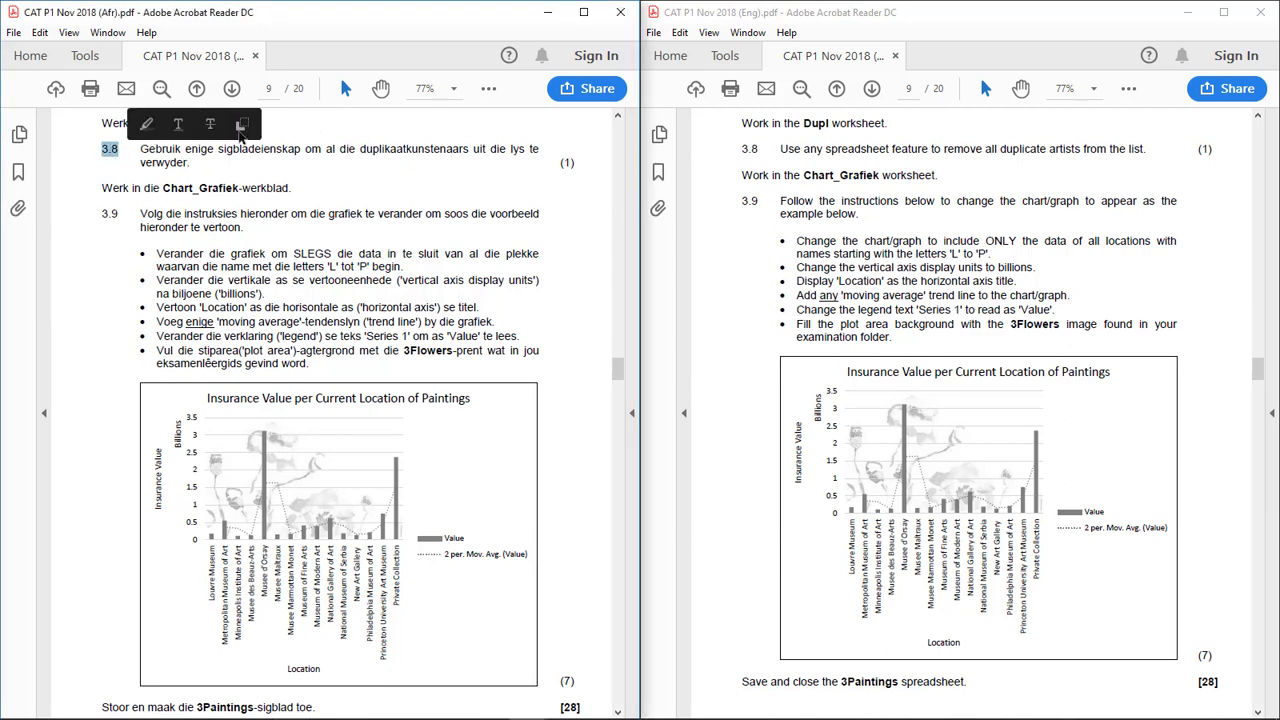
{"action": "left_click", "coordinate": [104, 123]}
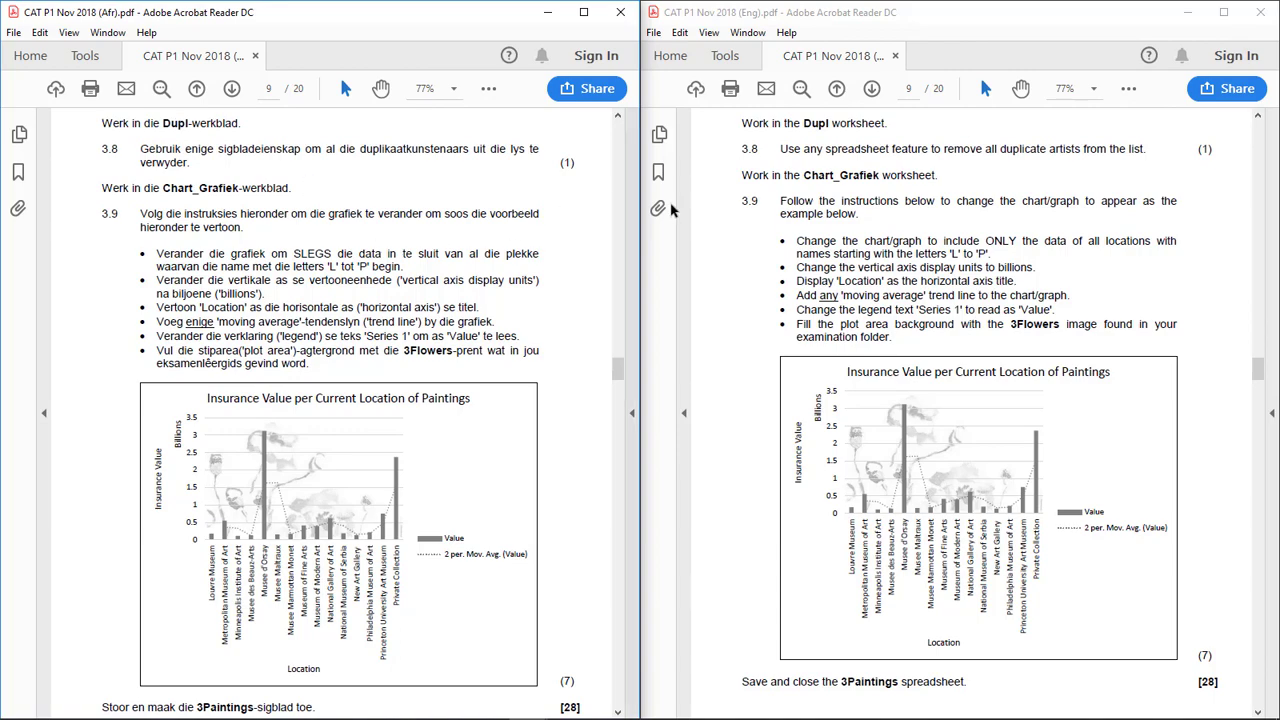
{"action": "left_click", "coordinate": [136, 704]}
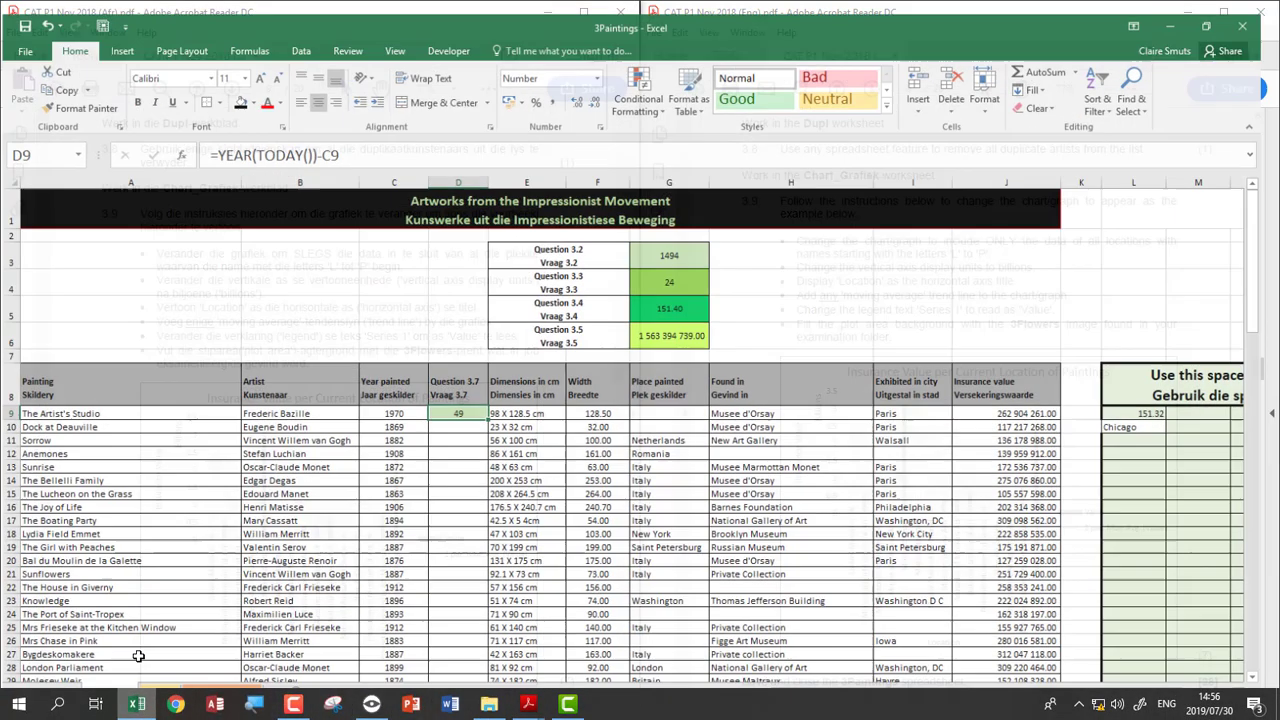
On the Dupl sheet, select A1:B113 and open Remove Duplicates via the 'dupl' search
{"action": "left_click", "coordinate": [158, 690]}
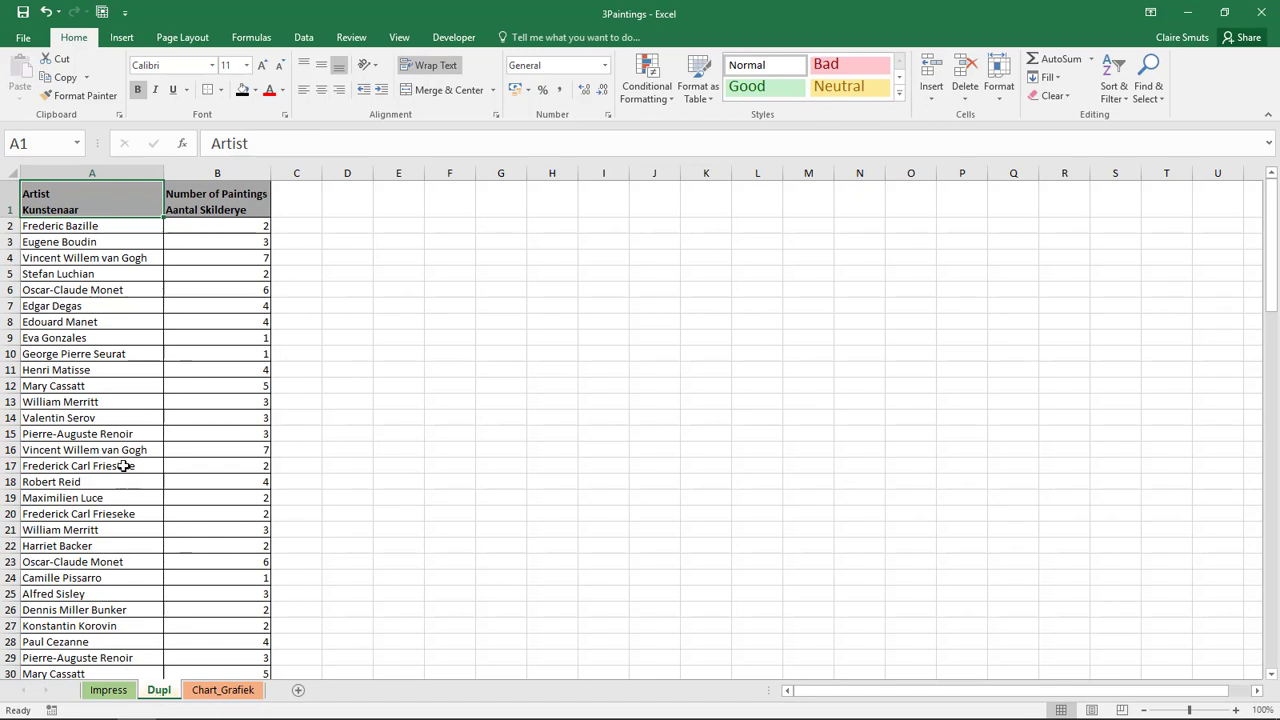
{"action": "mouse_move", "coordinate": [88, 210]}
{"action": "left_mouse_down"}
{"action": "mouse_move", "coordinate": [210, 667]}
{"action": "mouse_move", "coordinate": [206, 631]}
{"action": "mouse_move", "coordinate": [214, 650]}
{"action": "left_mouse_up"}
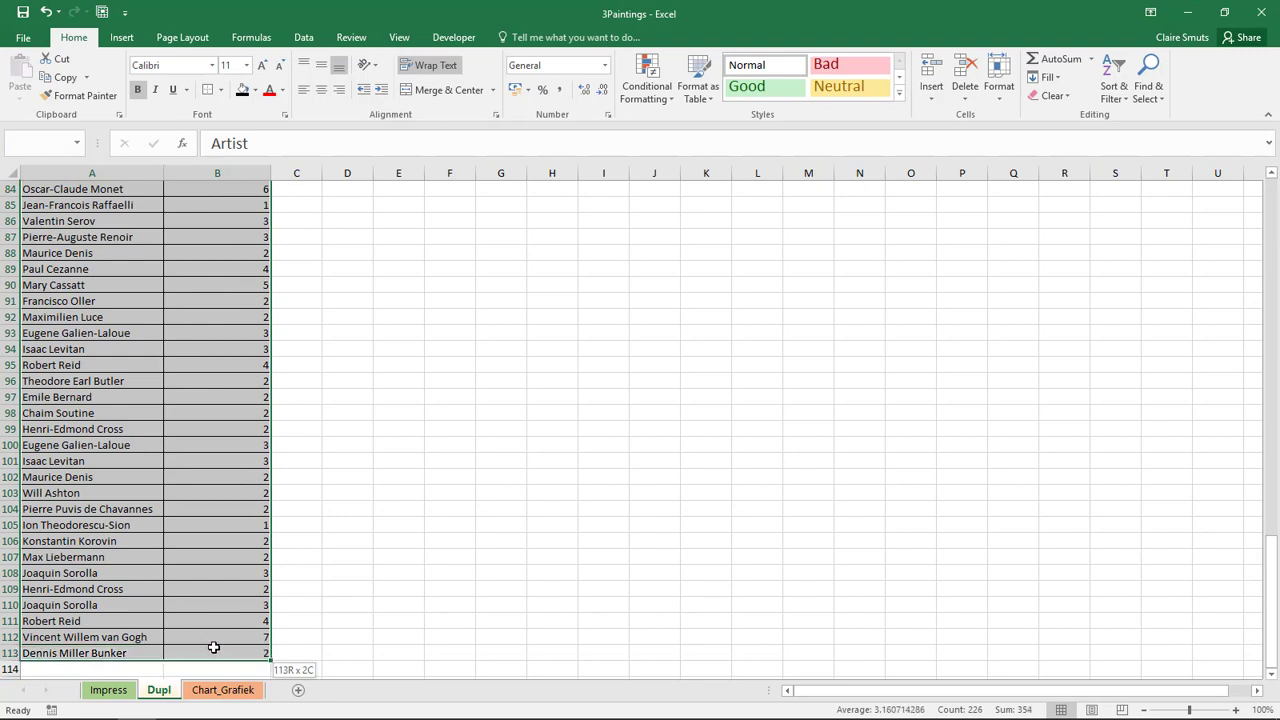
{"action": "left_click", "coordinate": [577, 42]}
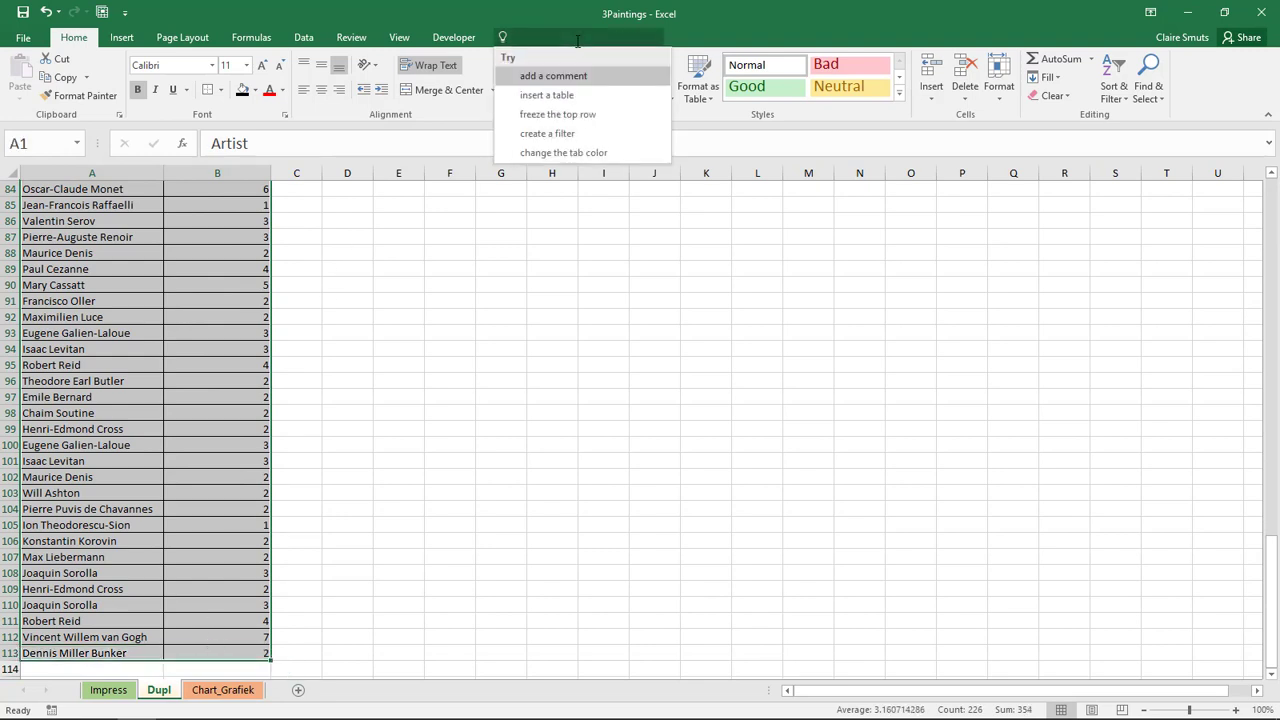
{"action": "type", "text": "dupl"}
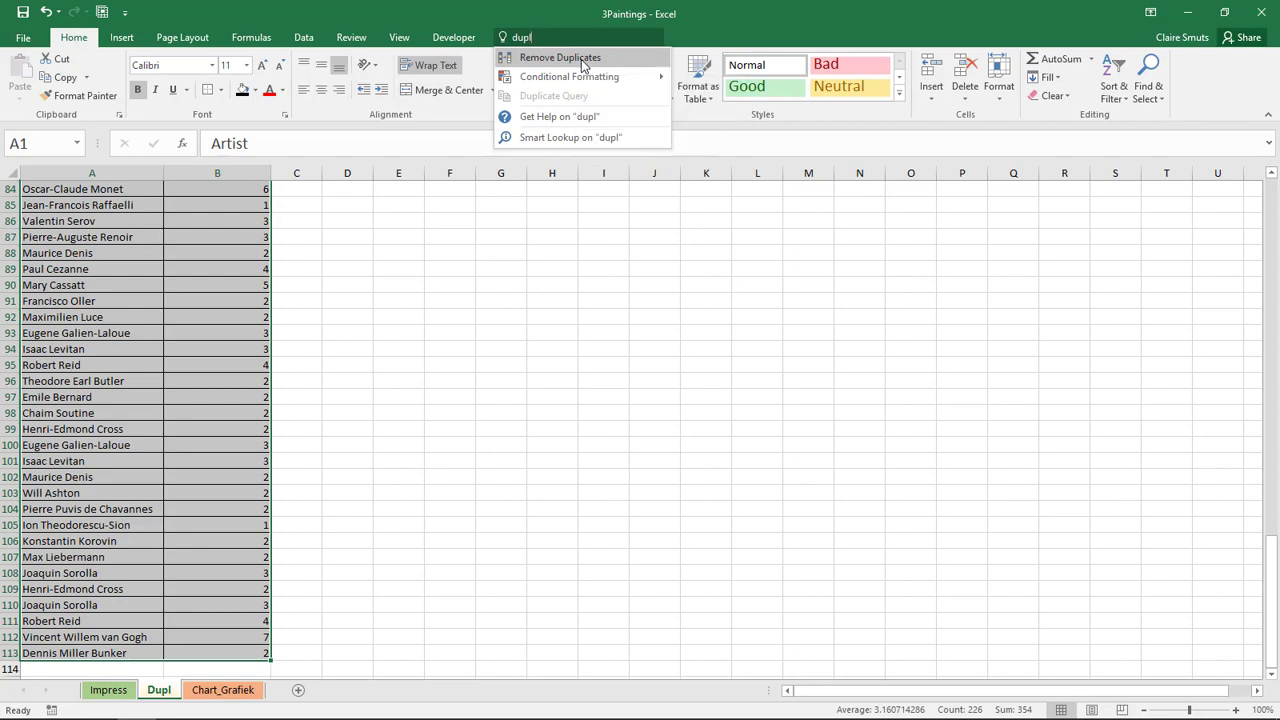
{"action": "left_click", "coordinate": [581, 59]}
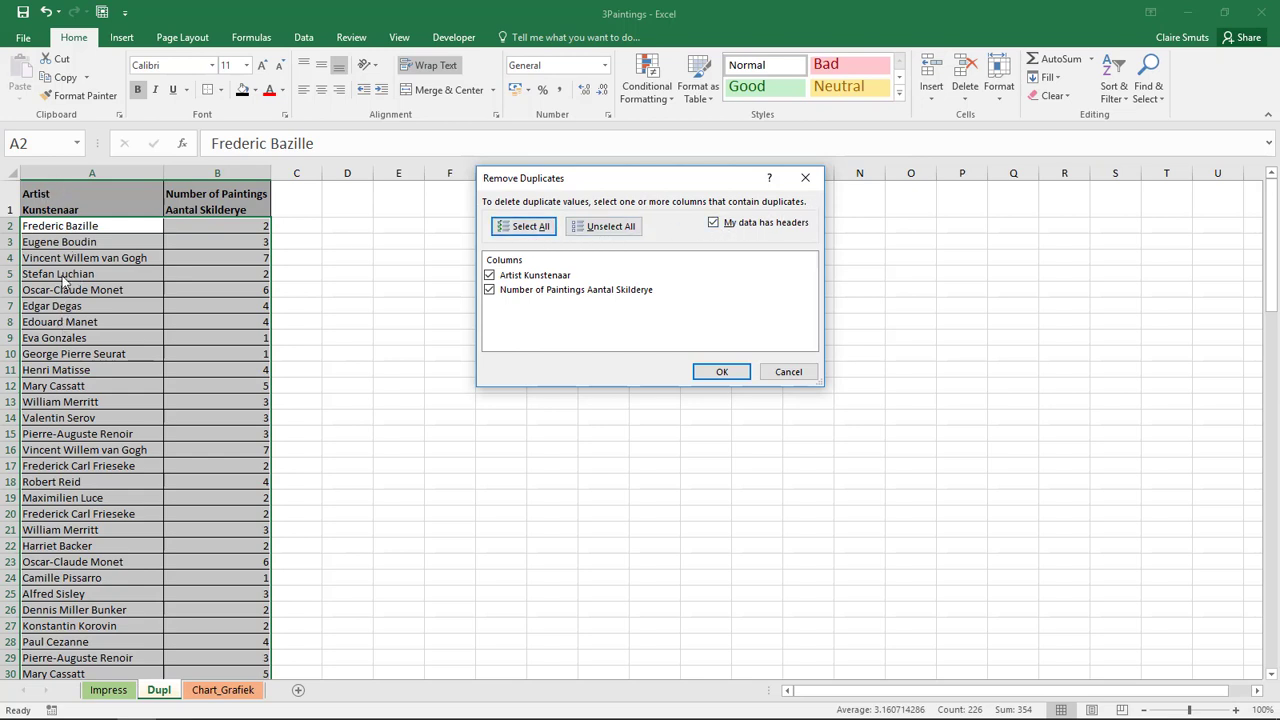
Remove duplicates by artist only, excluding Number of Paintings, leaving 45 unique names
{"action": "left_click", "coordinate": [490, 290]}
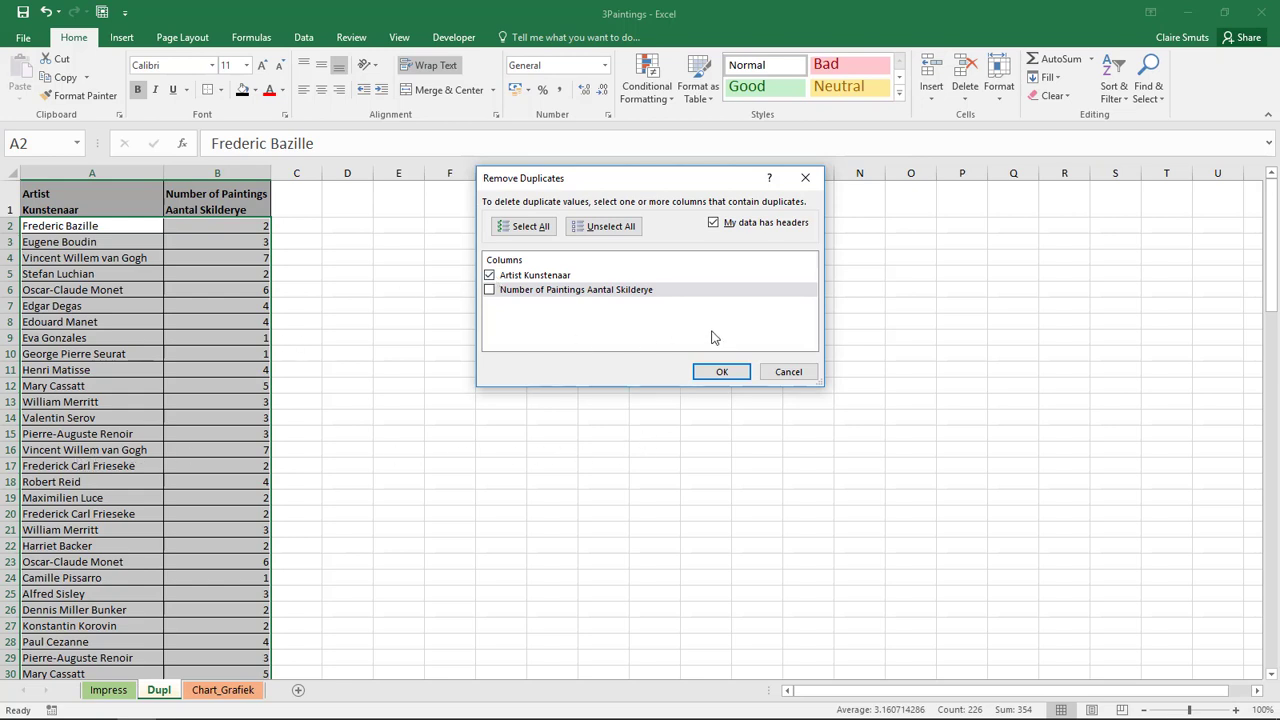
{"action": "left_click", "coordinate": [733, 375]}
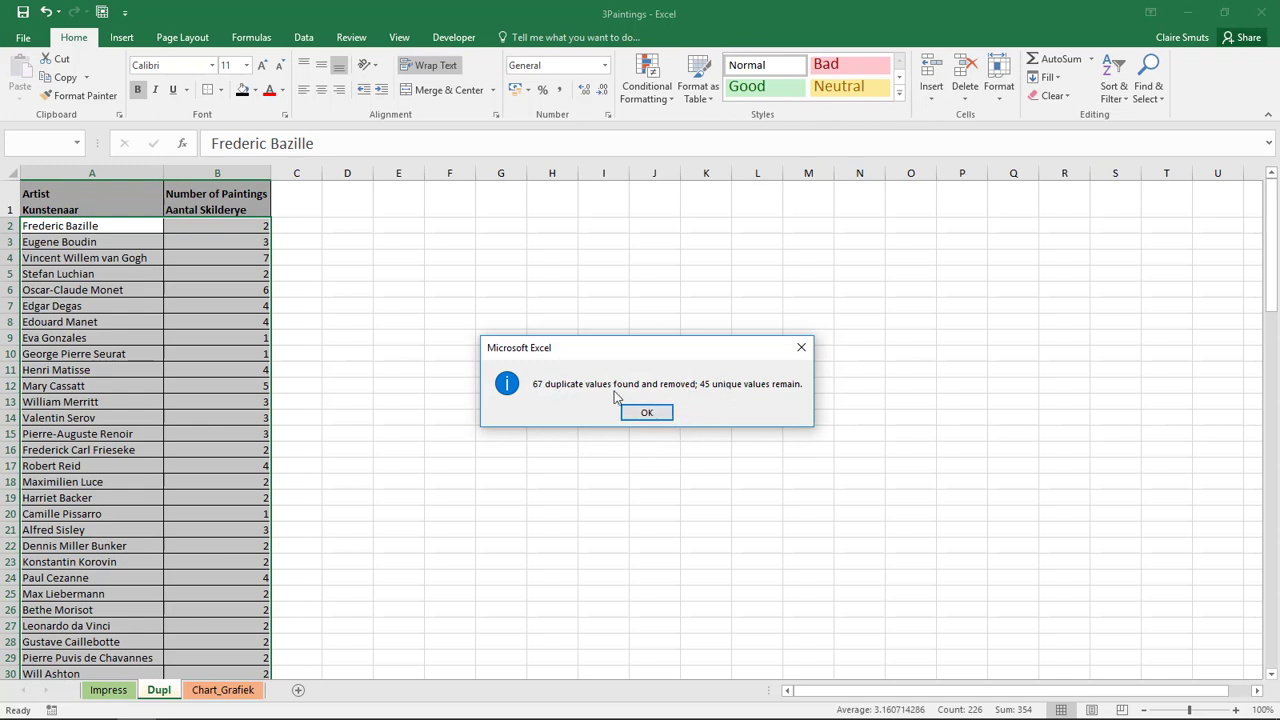
{"action": "left_click", "coordinate": [646, 414]}
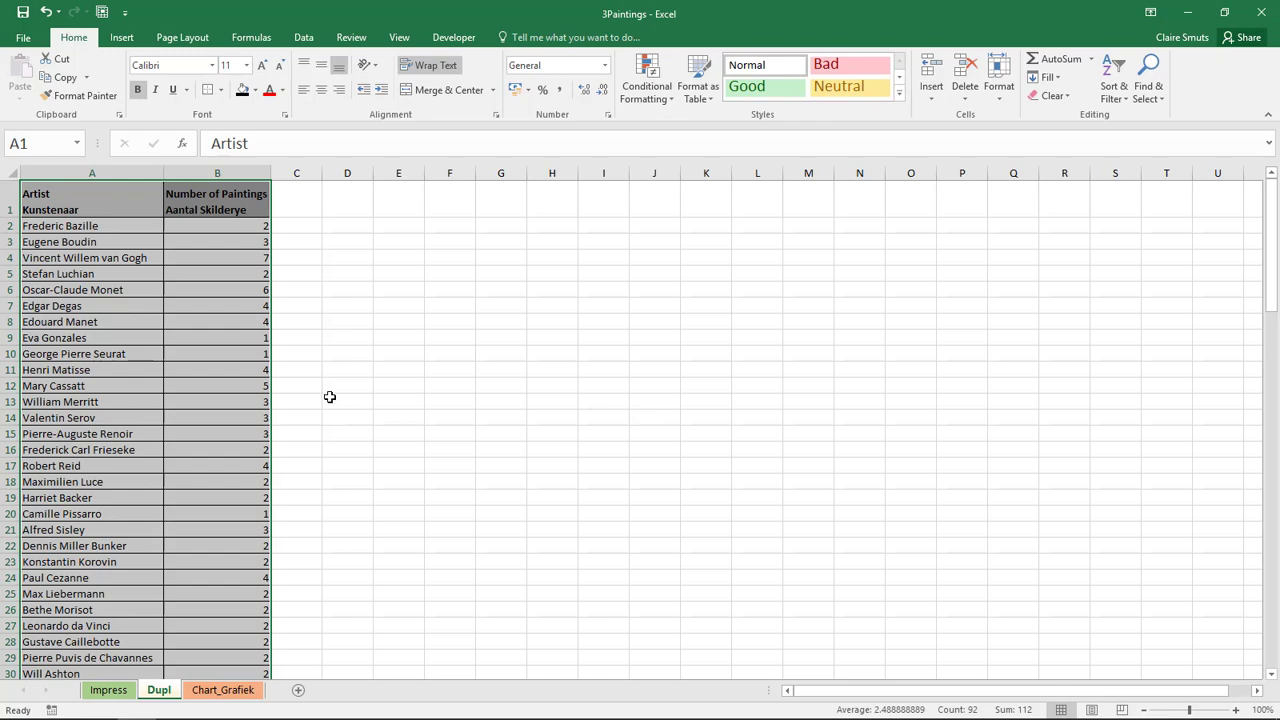
{"action": "left_click", "coordinate": [285, 418]}
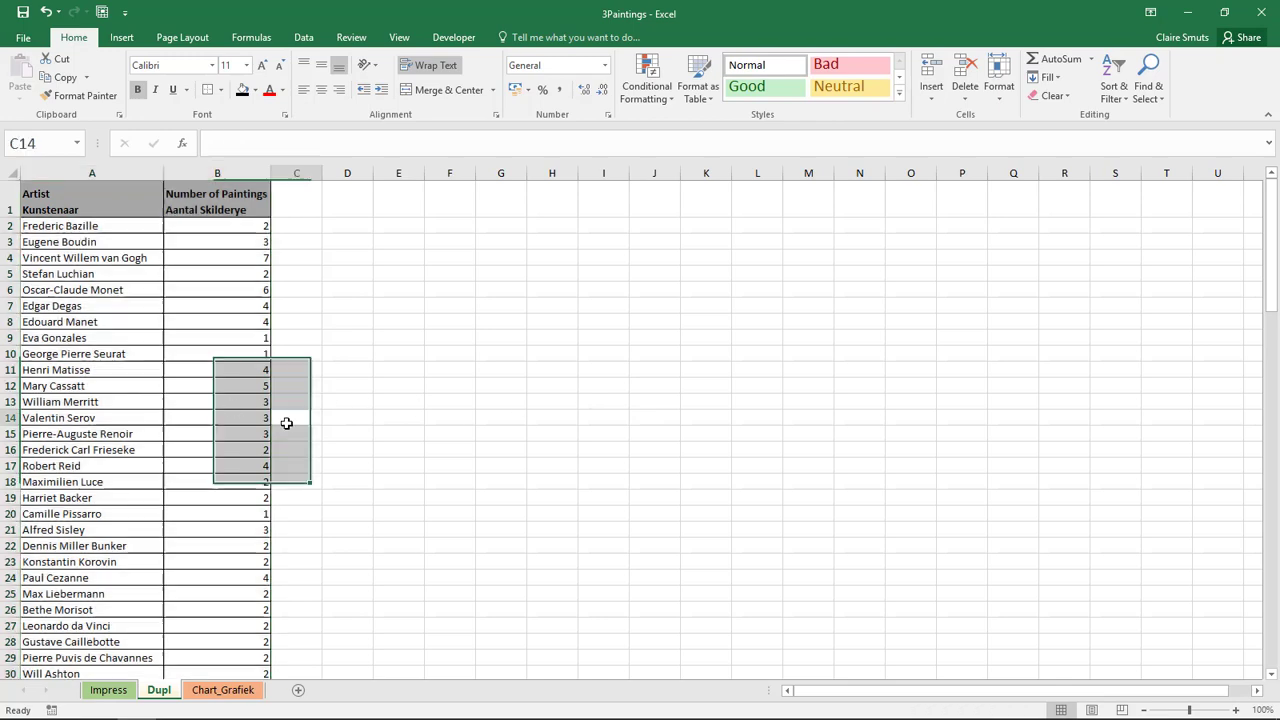
{"action": "scroll", "coordinate": [288, 428], "scroll_direction": "down", "scroll_amount": 1}
{"action": "scroll", "coordinate": [287, 427], "scroll_direction": "down", "scroll_amount": 6}
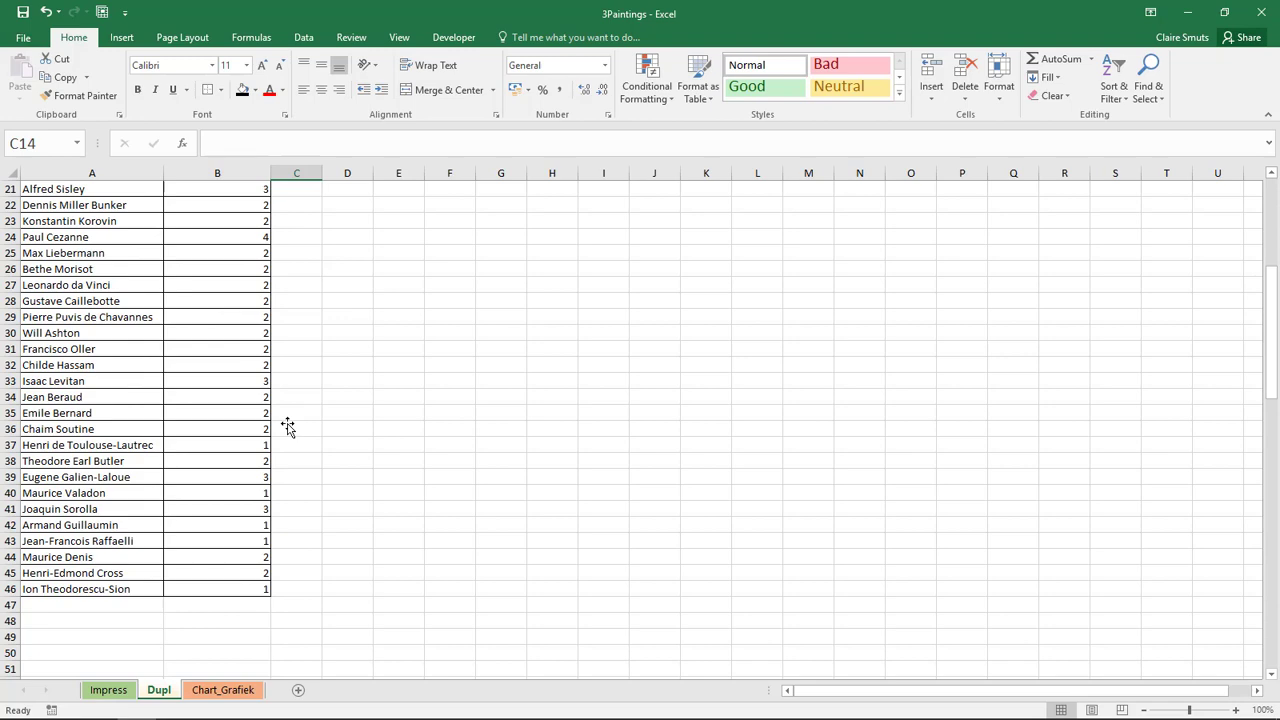
{"action": "left_click", "coordinate": [1190, 14]}
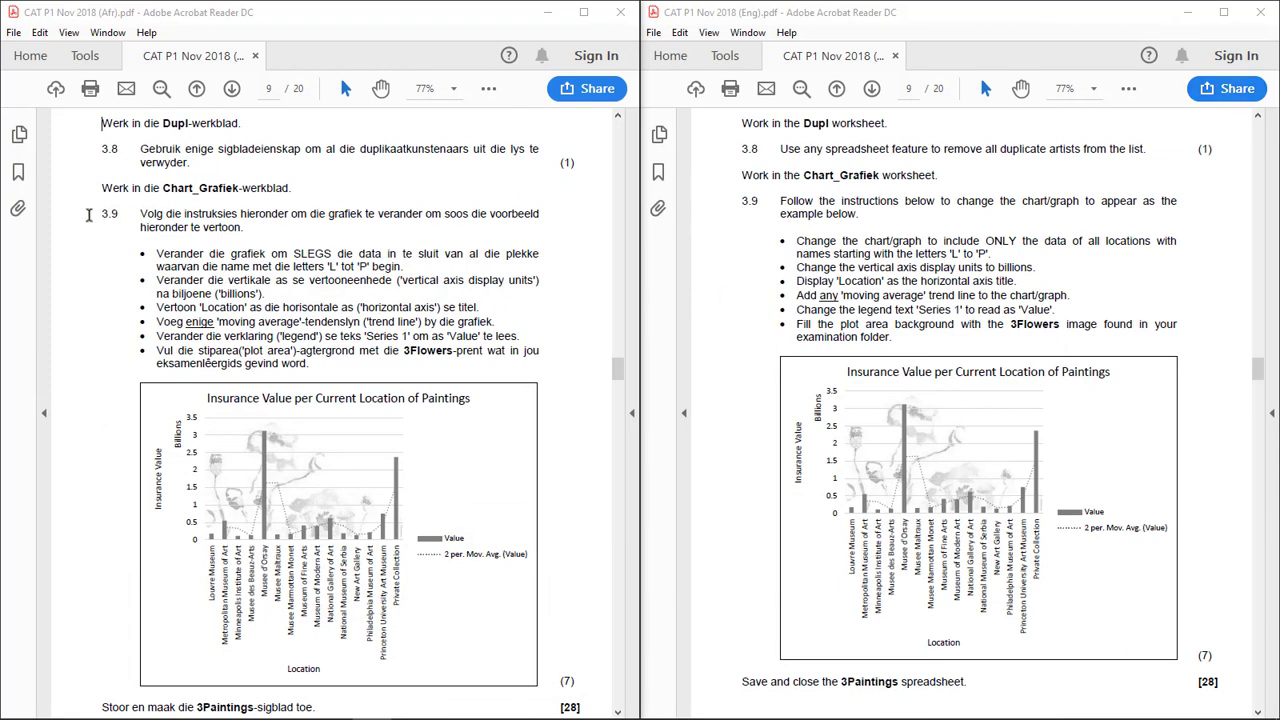
Read question 3.9's chart instructions and bring up Excel's Chart_Grafiek sheet
{"action": "left_click_drag", "start_coordinate": [99, 213], "coordinate": [124, 214]}
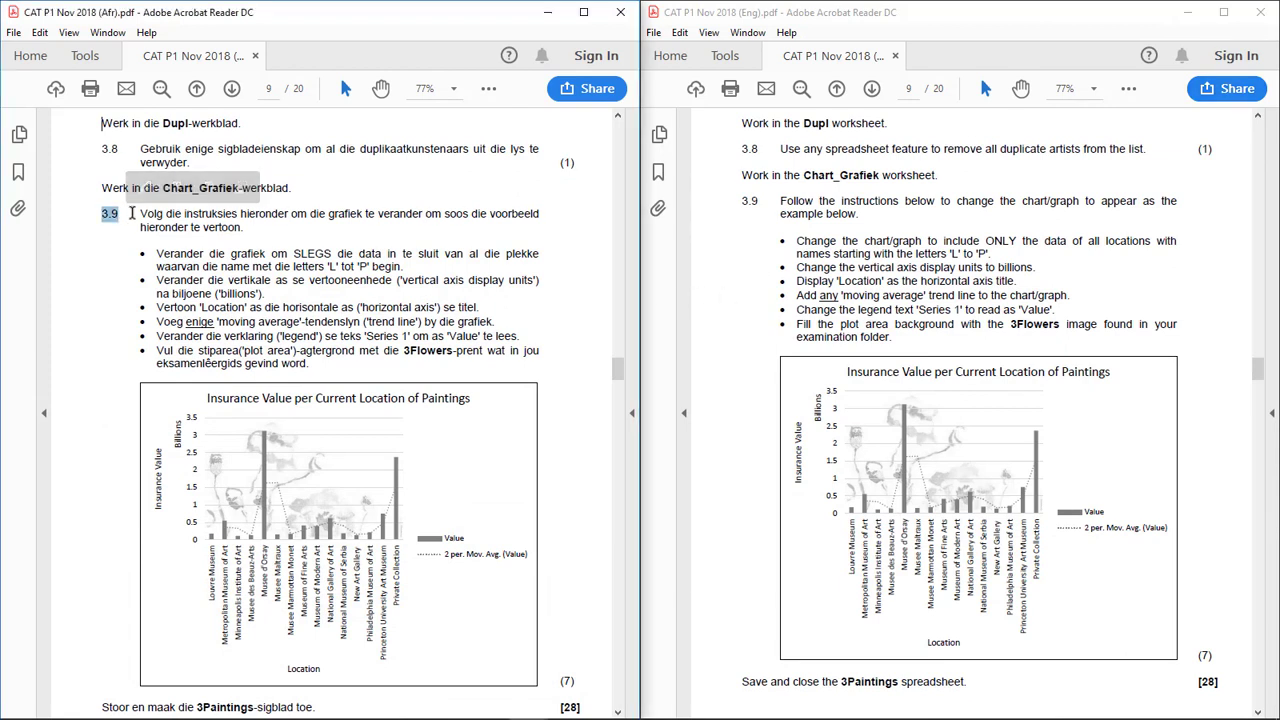
{"action": "left_click", "coordinate": [299, 222]}
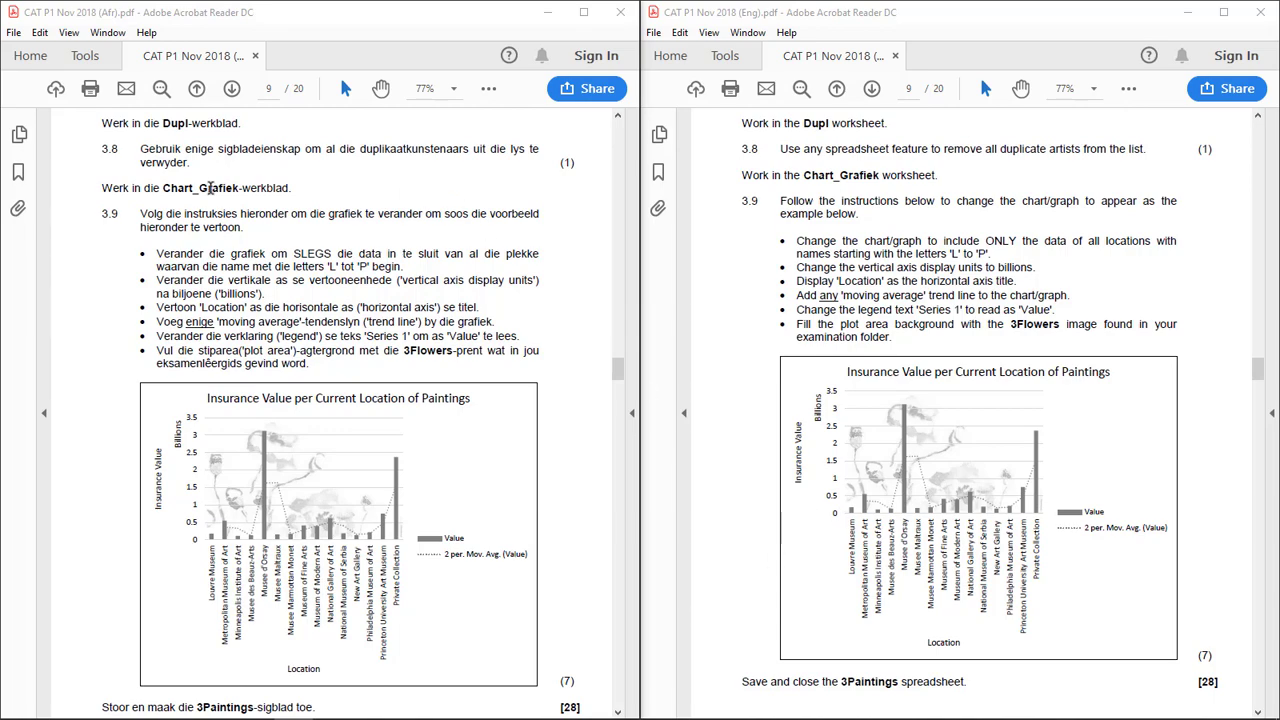
{"action": "mouse_move", "coordinate": [560, 708]}
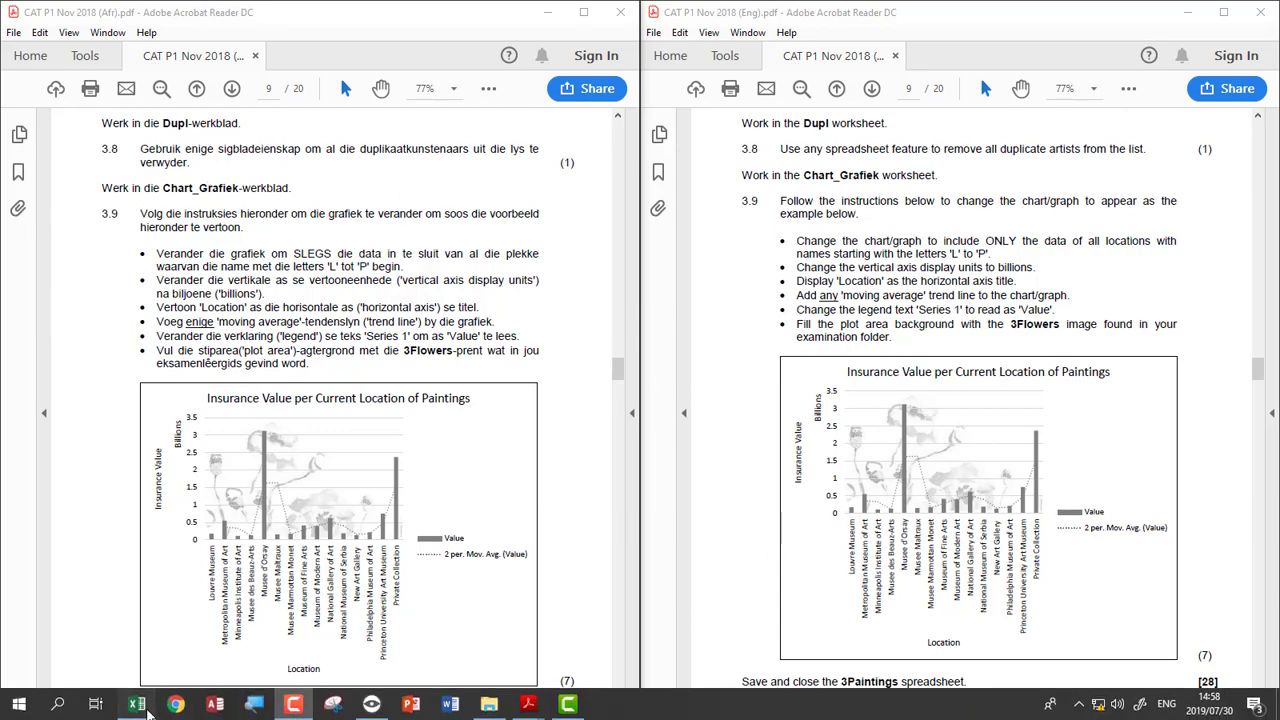
{"action": "left_click", "coordinate": [137, 711]}
{"action": "left_click", "coordinate": [205, 691]}
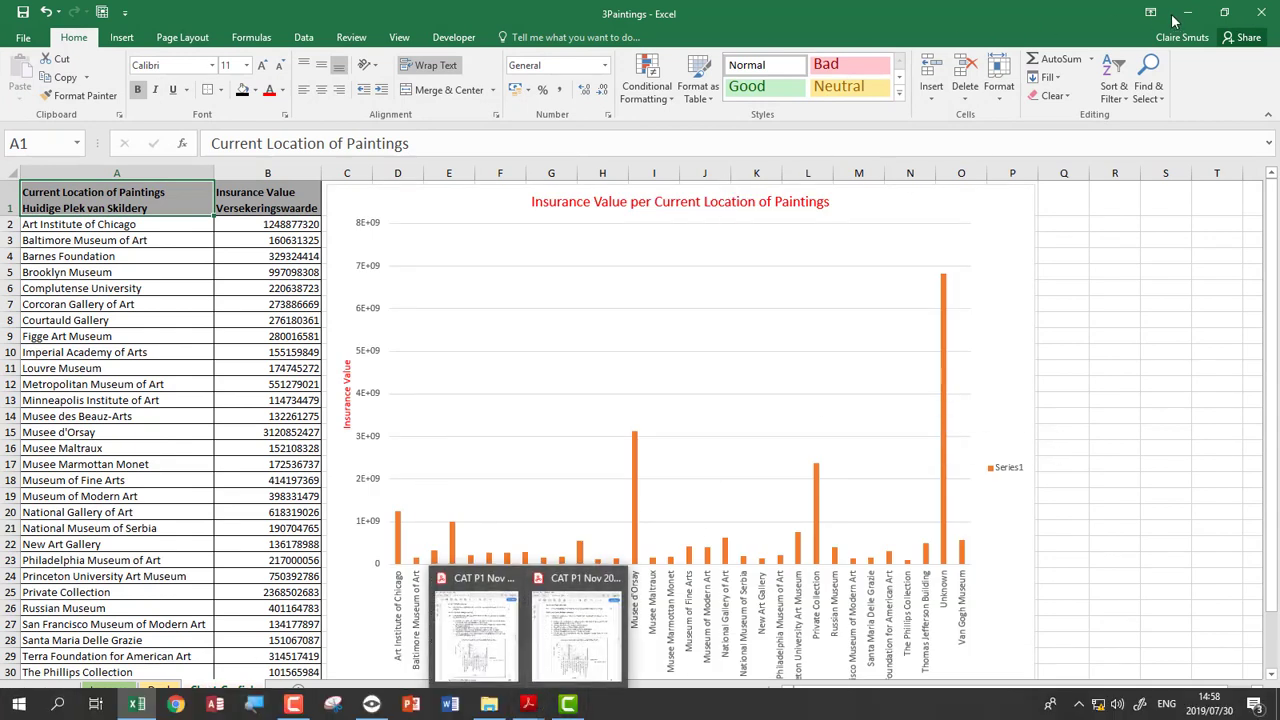
{"action": "left_click", "coordinate": [480, 620]}
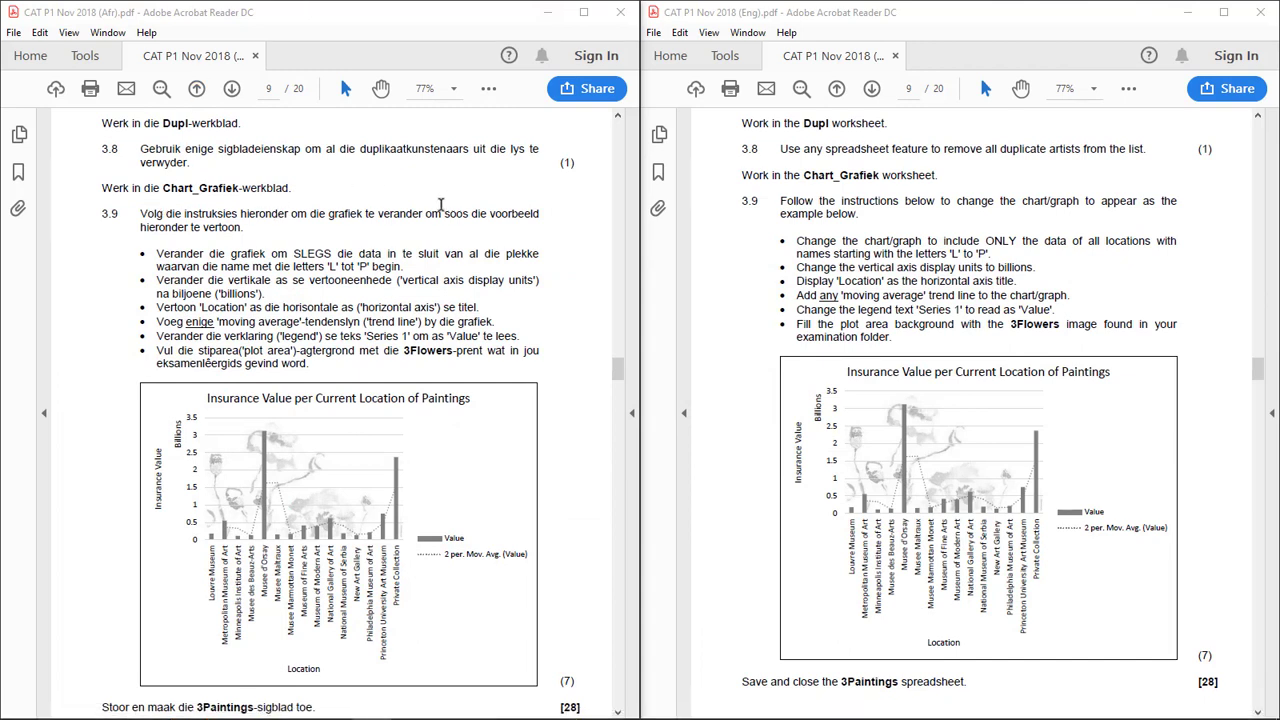
{"action": "double_click", "coordinate": [403, 212]}
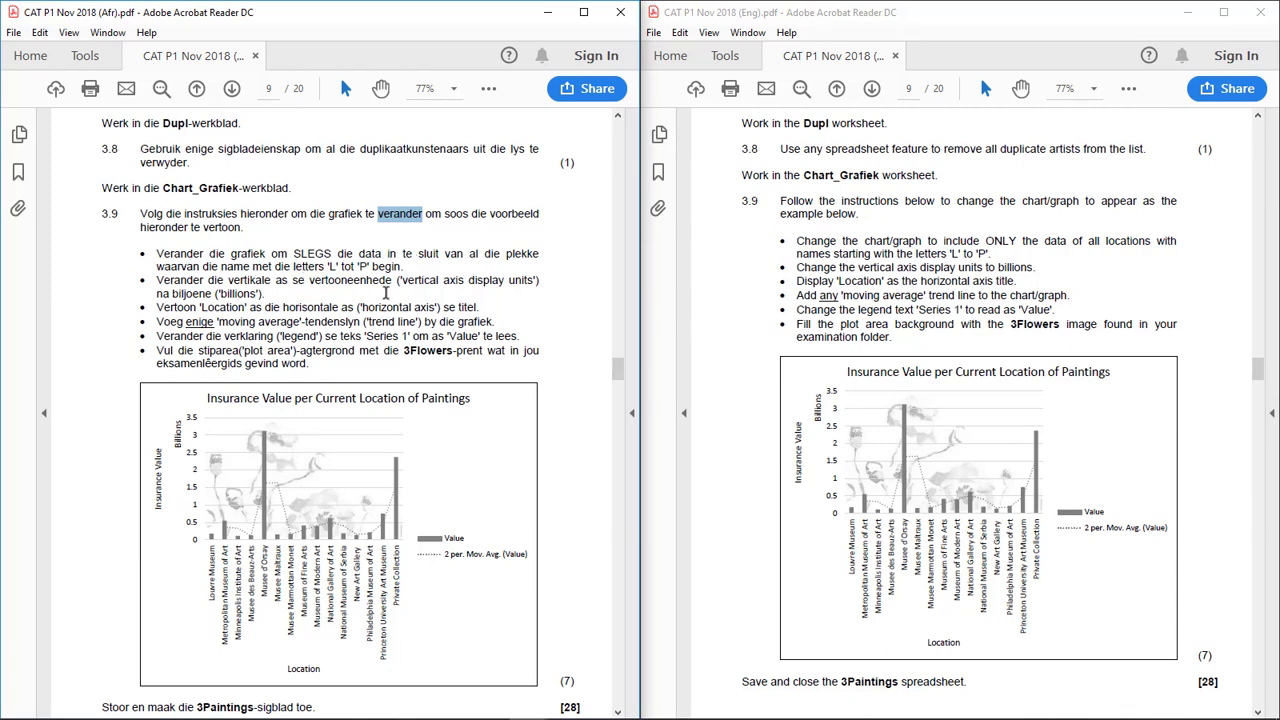
{"action": "mouse_move", "coordinate": [146, 715]}
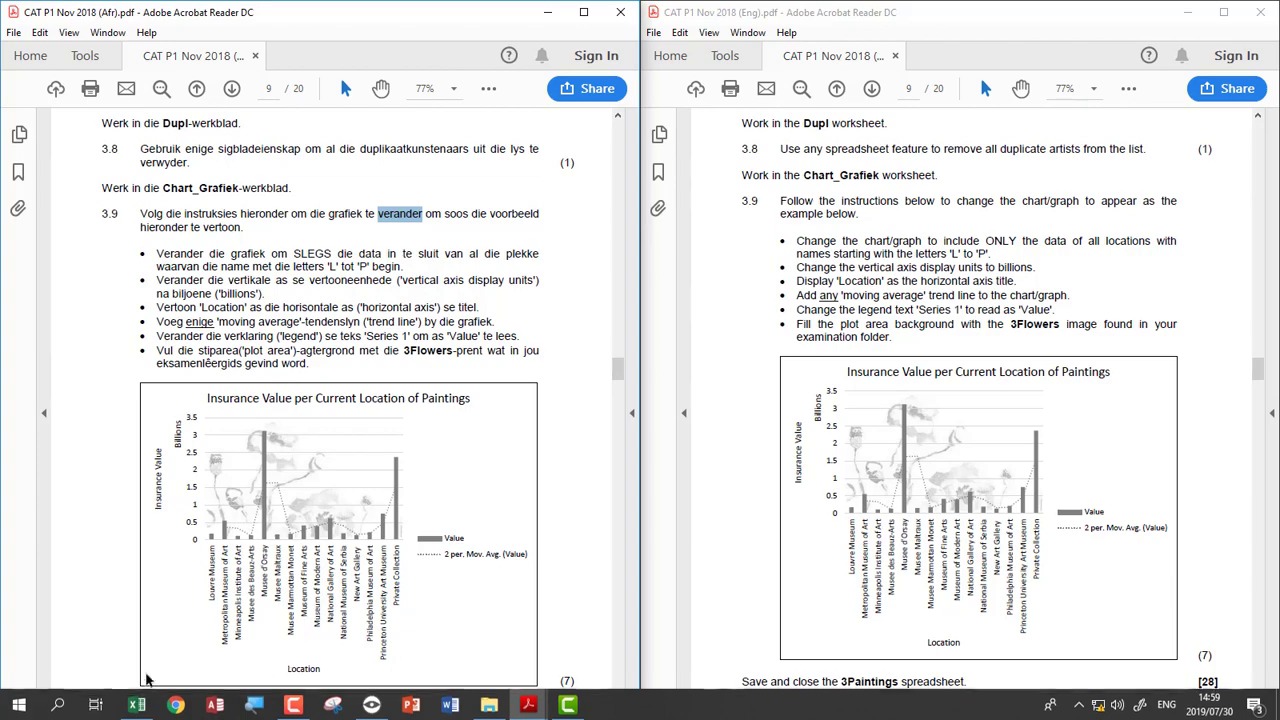
{"action": "left_click", "coordinate": [528, 700]}
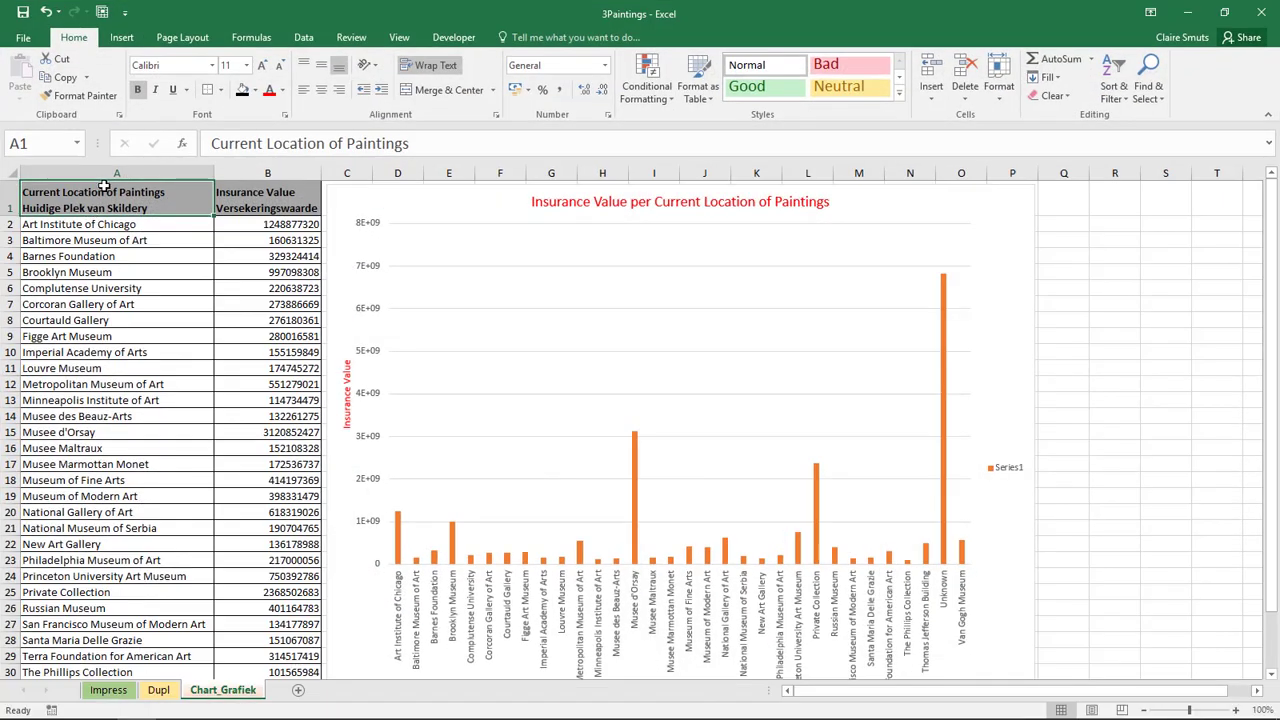
{"action": "key", "text": "ctrl+shift+Down"}
{"action": "scroll", "coordinate": [248, 286], "scroll_direction": "up", "scroll_amount": 1}
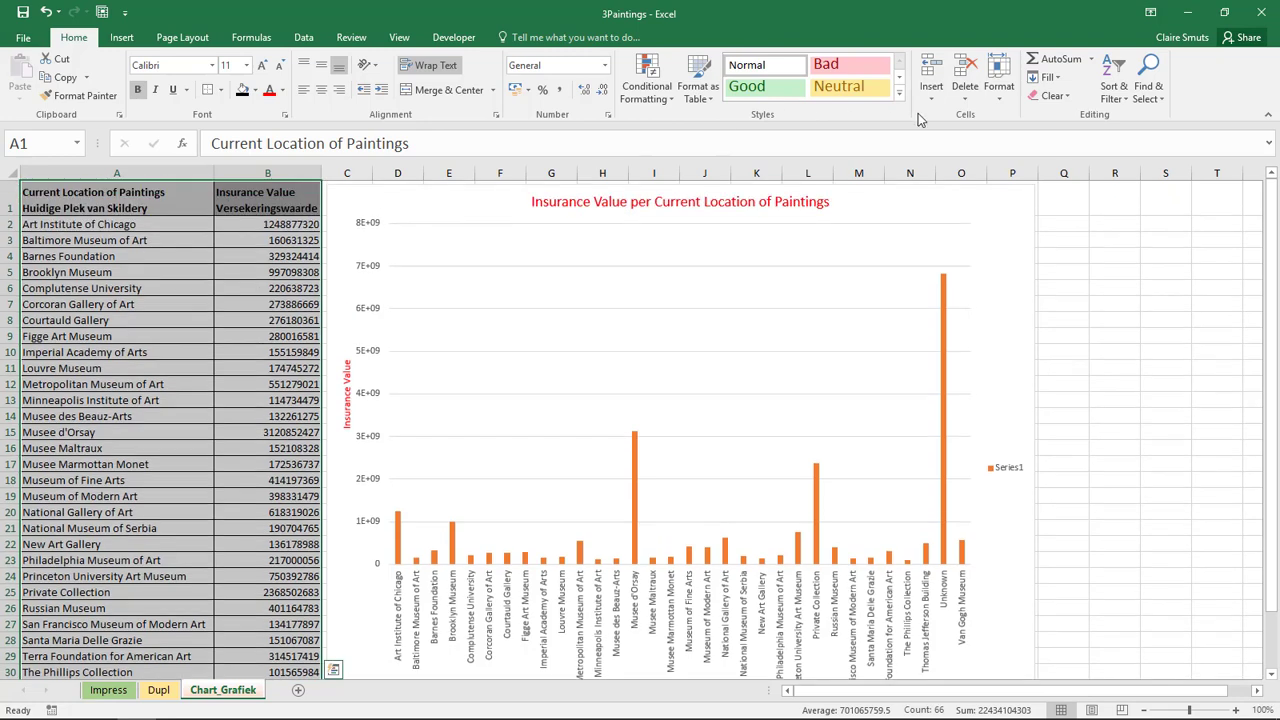
{"action": "left_click", "coordinate": [1115, 92]}
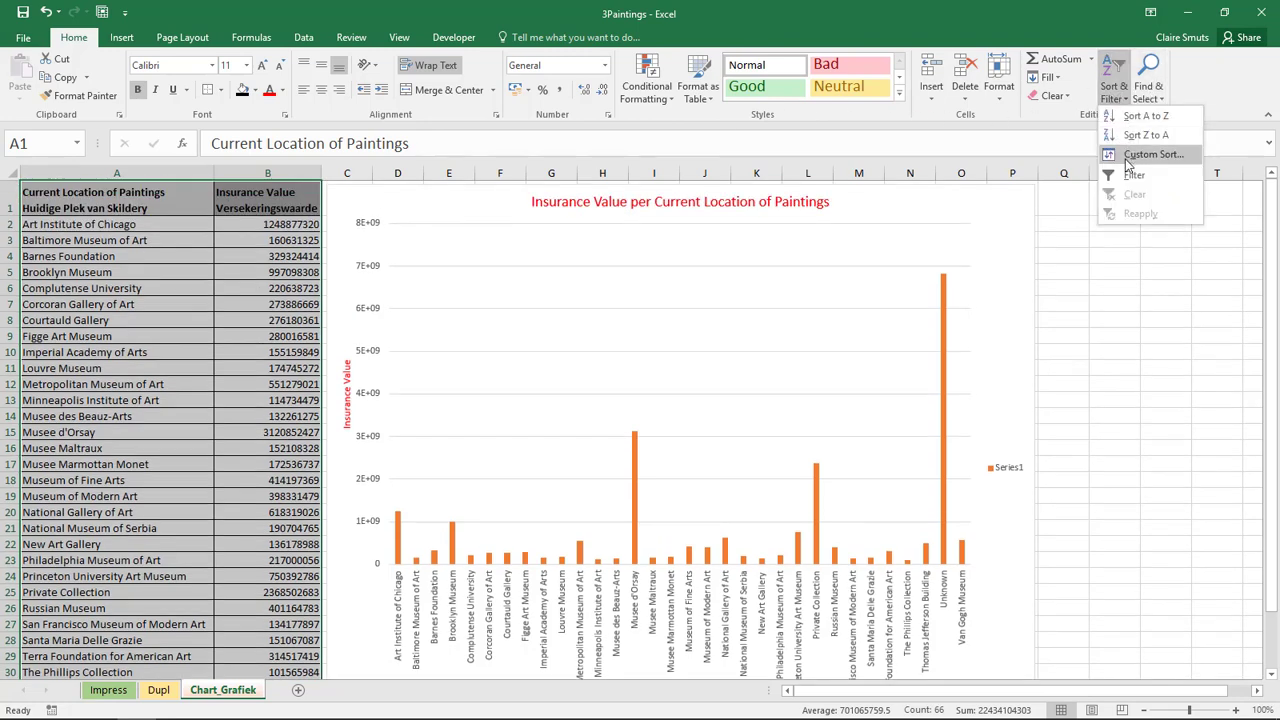
{"action": "left_click", "coordinate": [1134, 174]}
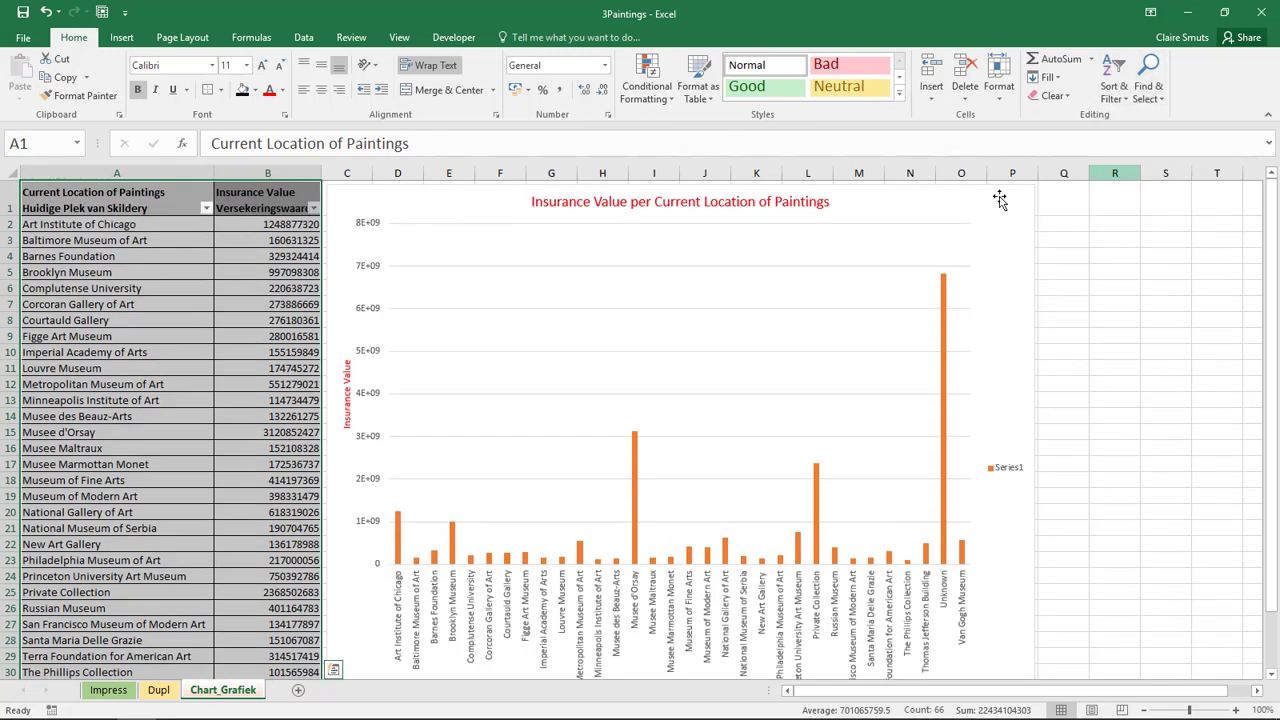
{"action": "left_click", "coordinate": [208, 209]}
{"action": "mouse_move", "coordinate": [110, 322]}
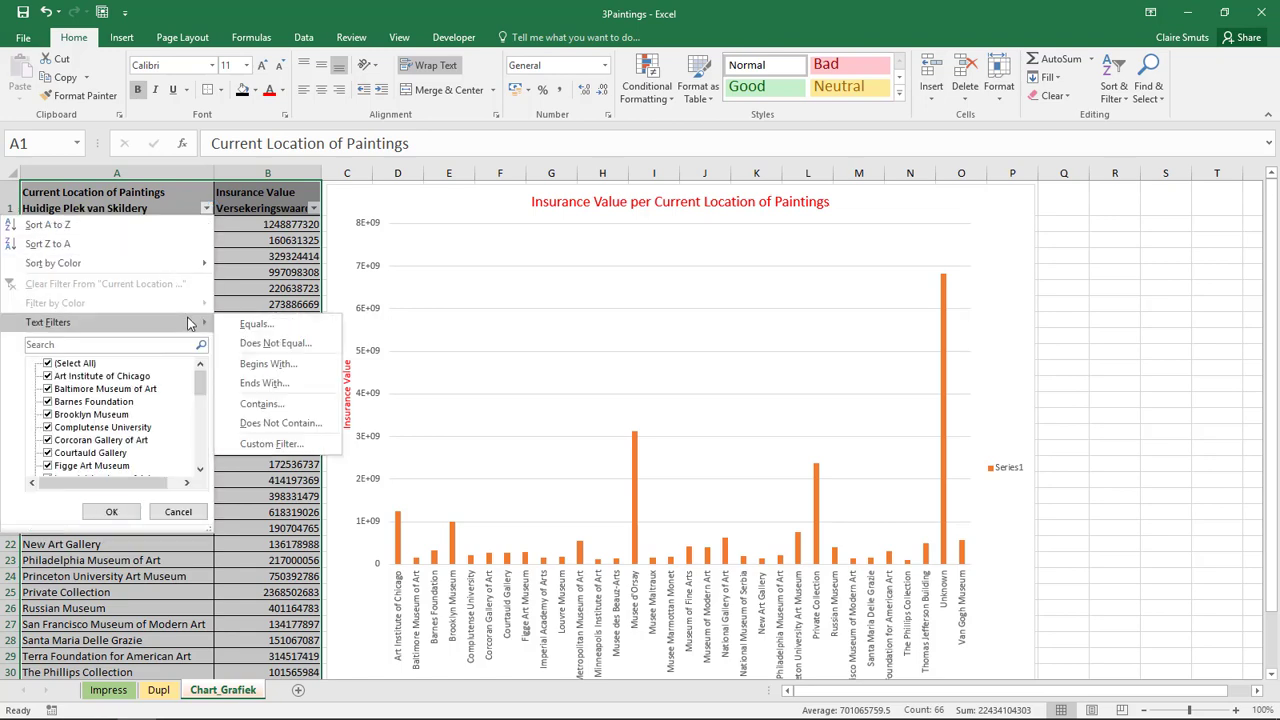
{"action": "left_click", "coordinate": [291, 446]}
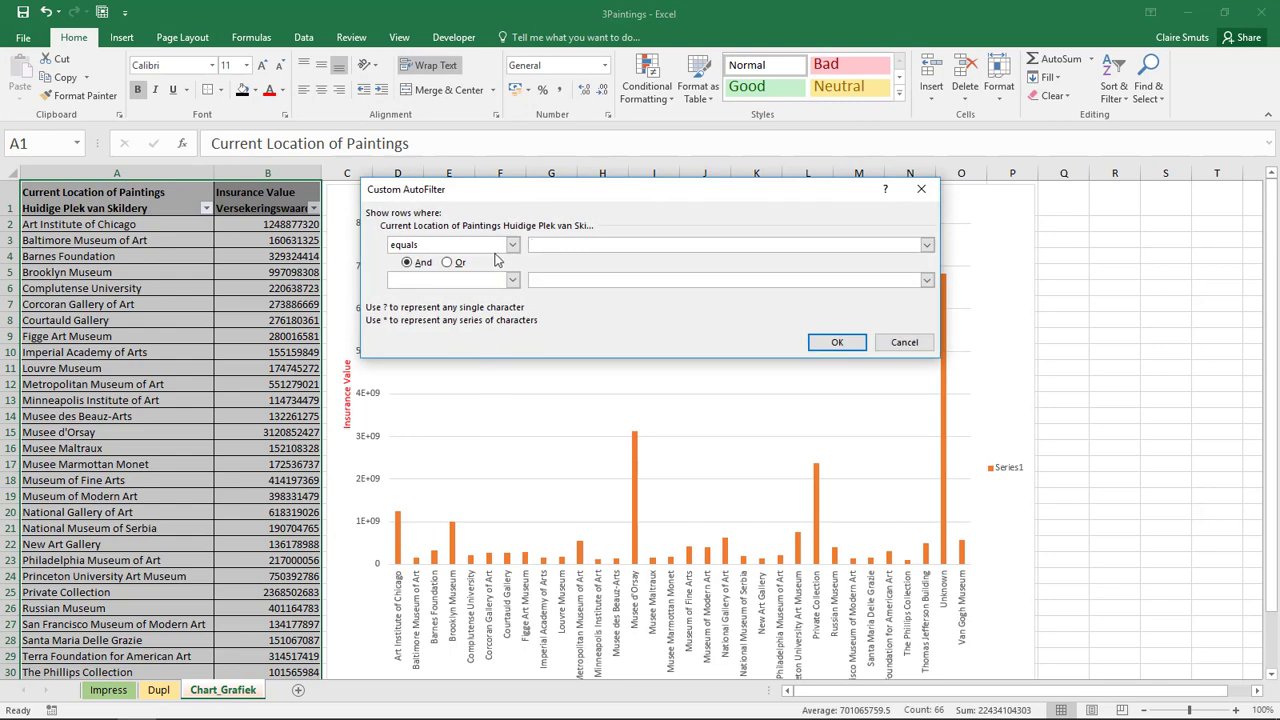
{"action": "left_click", "coordinate": [511, 246]}
{"action": "scroll", "coordinate": [470, 290], "scroll_direction": "down", "scroll_amount": 2}
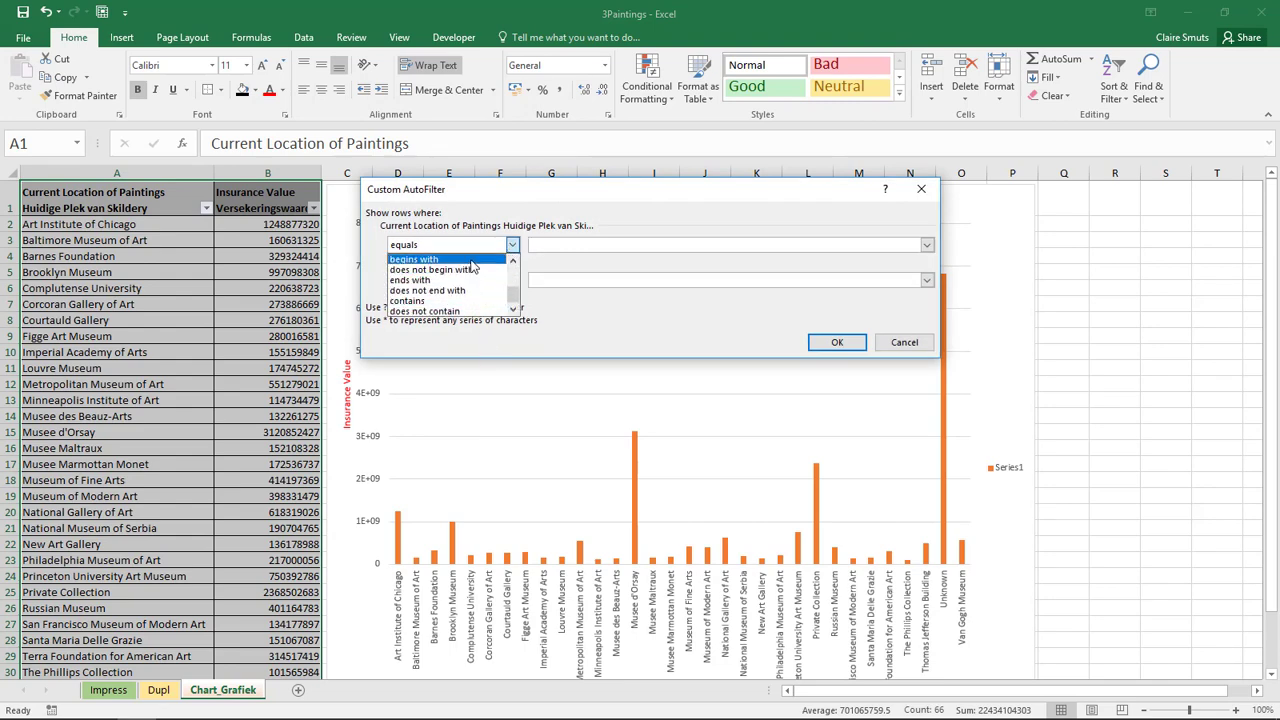
{"action": "left_click", "coordinate": [450, 259]}
{"action": "left_click", "coordinate": [564, 246]}
{"action": "type", "text": "L"}
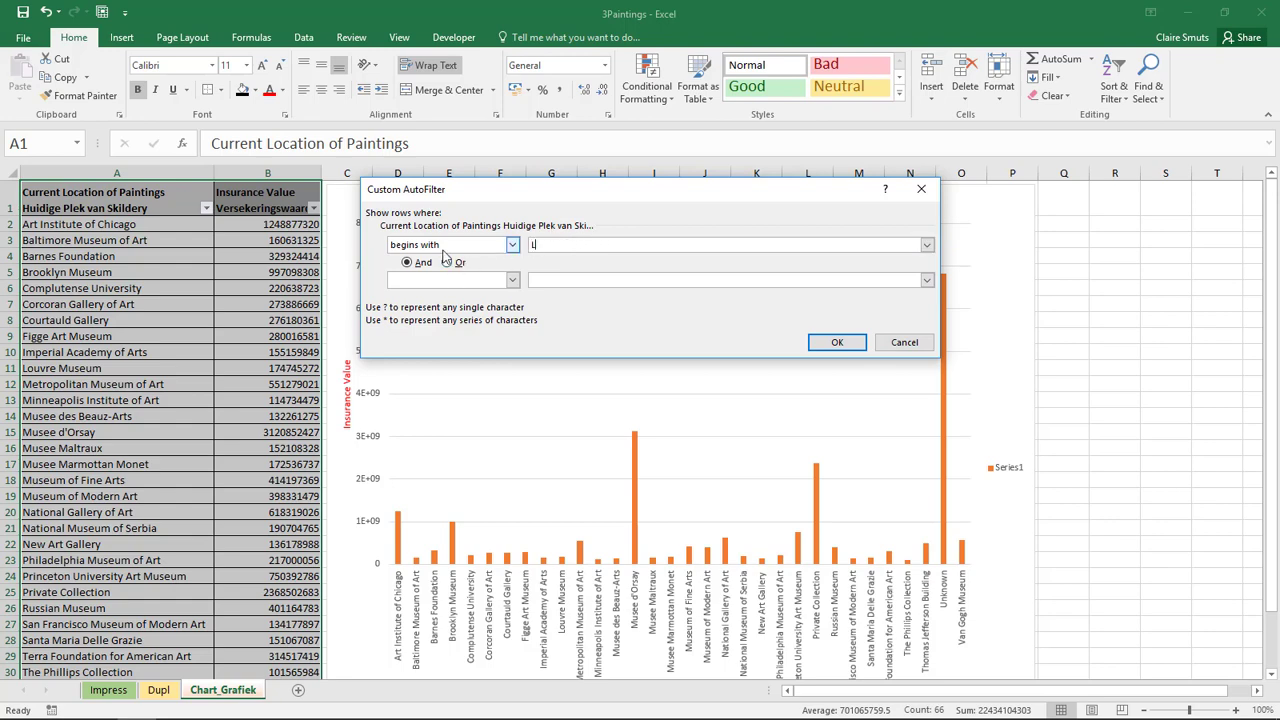
{"action": "left_click", "coordinate": [837, 342]}
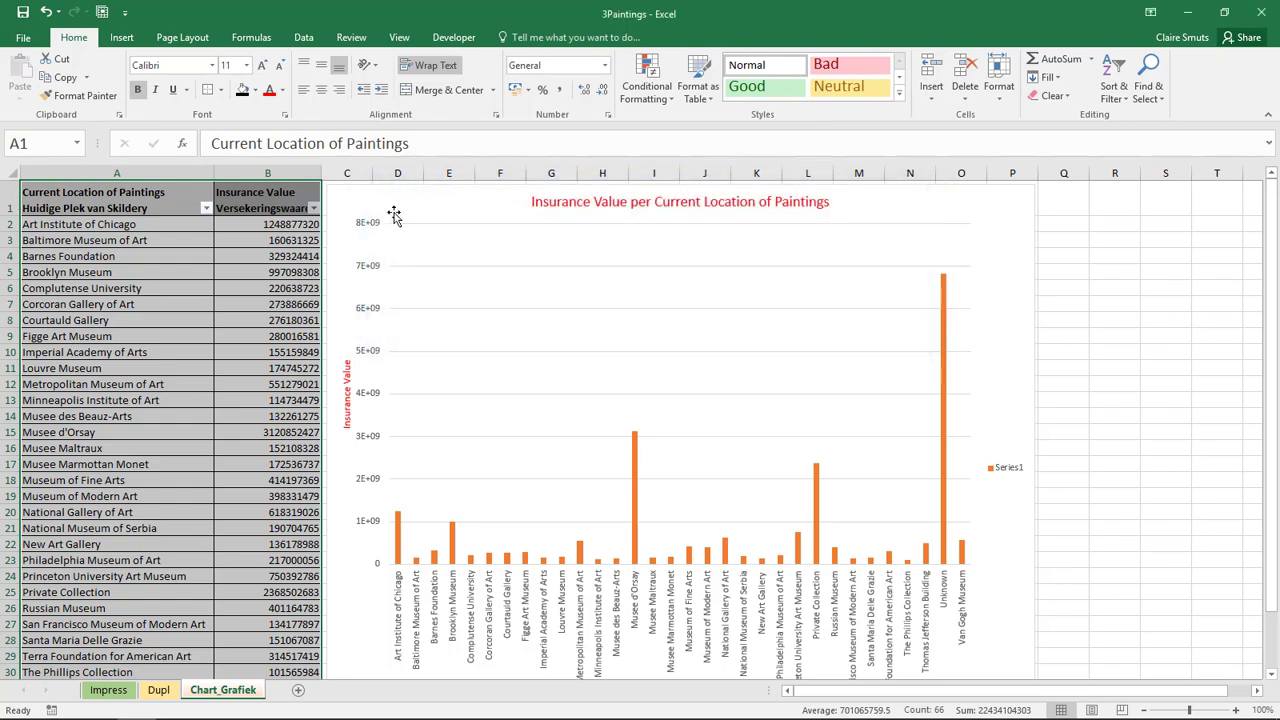
{"action": "left_click", "coordinate": [206, 208]}
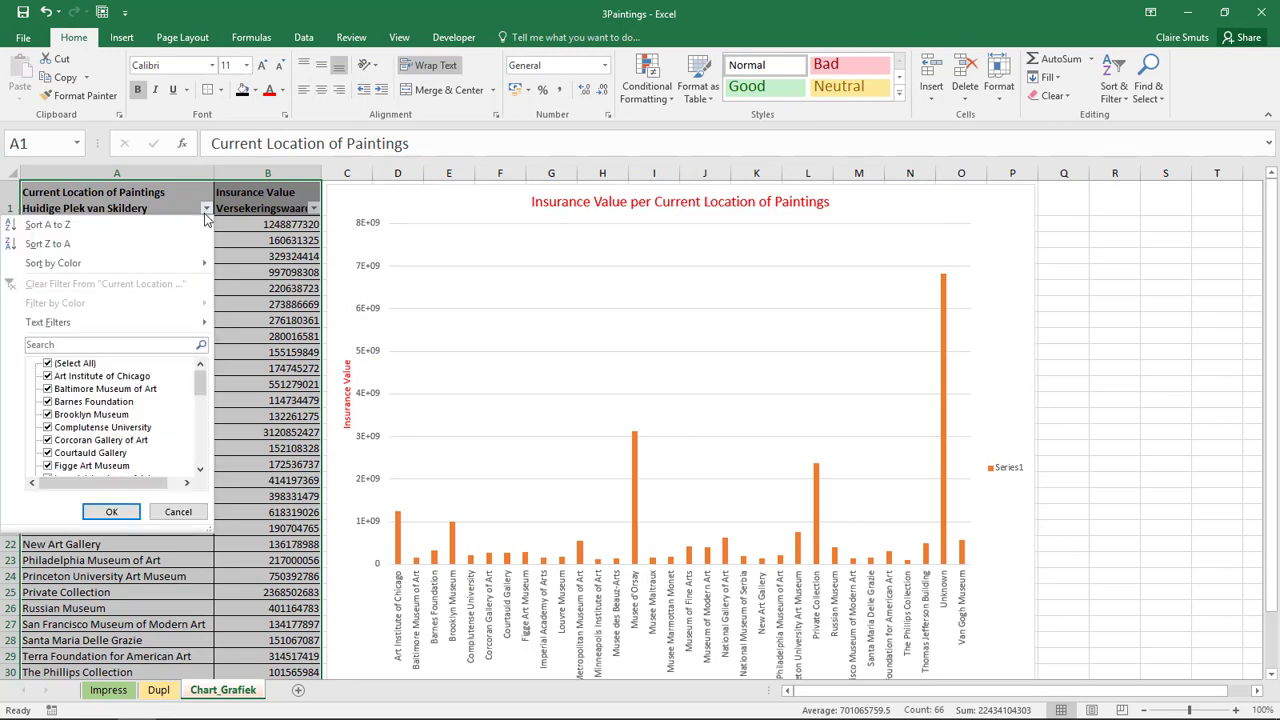
{"action": "left_click", "coordinate": [48, 364]}
{"action": "left_click", "coordinate": [48, 364]}
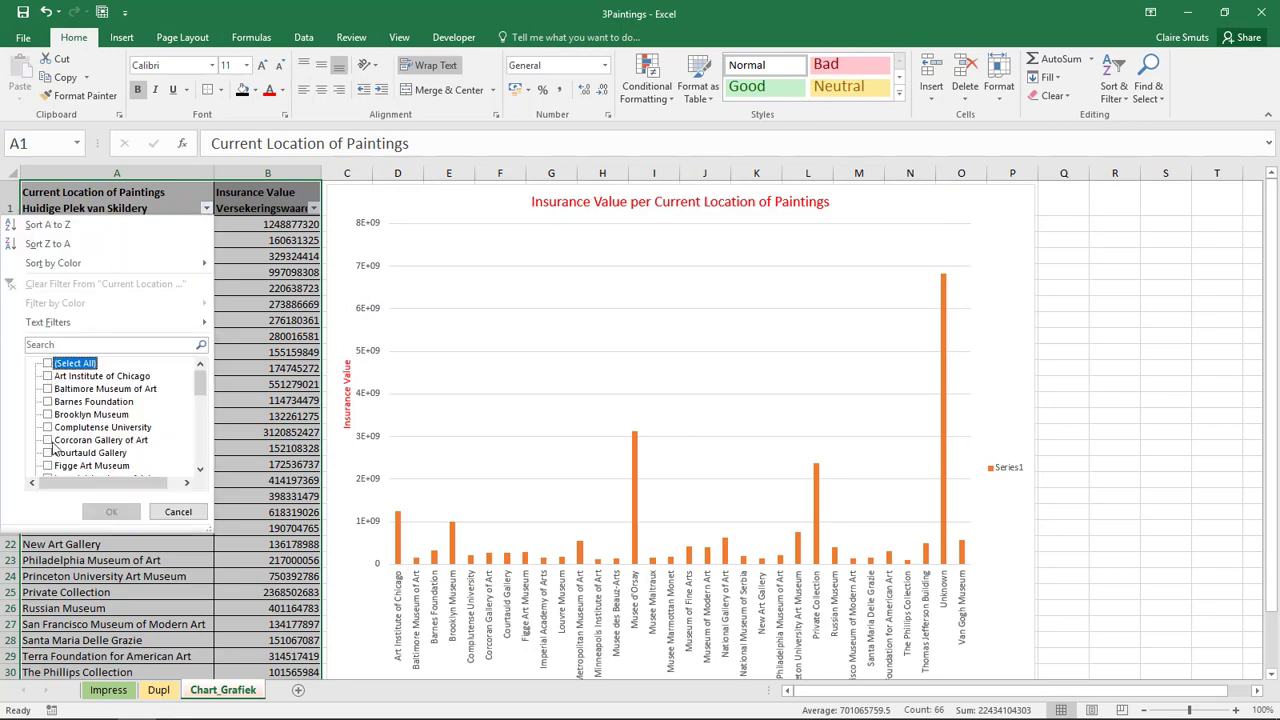
{"action": "left_click", "coordinate": [178, 511]}
{"action": "left_click_drag", "start_coordinate": [96, 226], "coordinate": [291, 344]}
{"action": "key", "text": "Delete"}
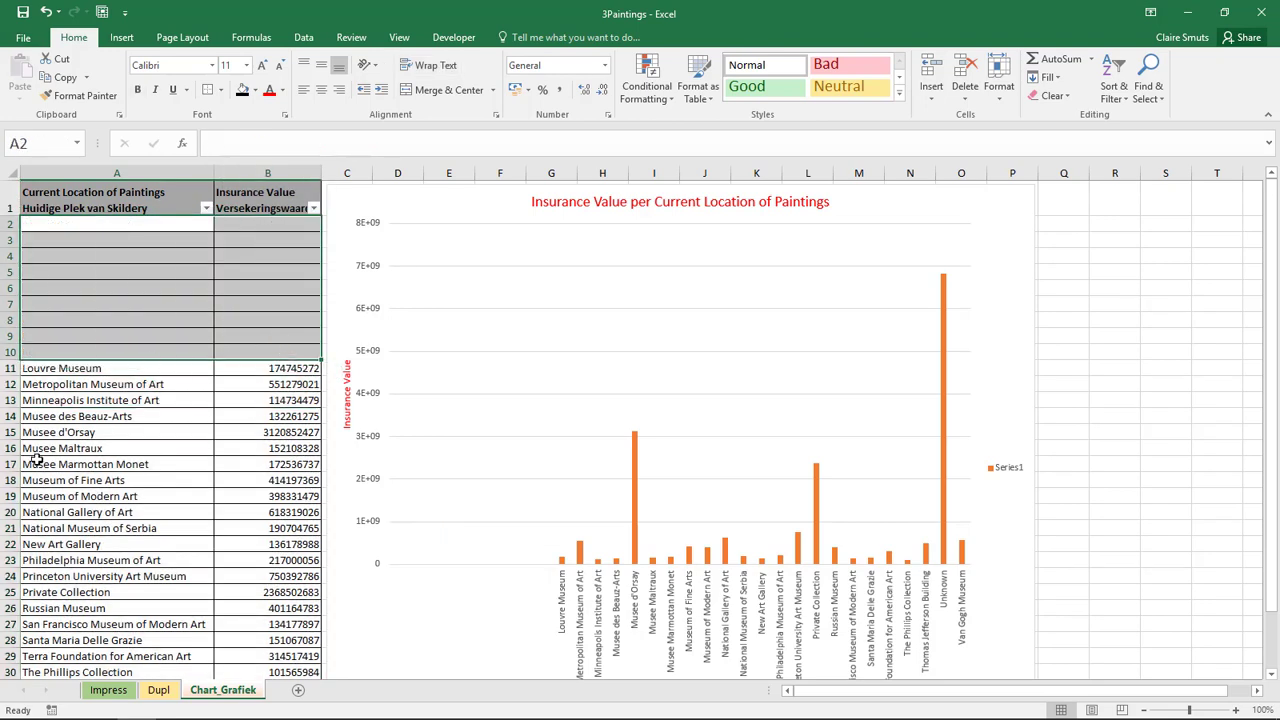
{"action": "scroll", "coordinate": [38, 464], "scroll_direction": "down", "scroll_amount": 3}
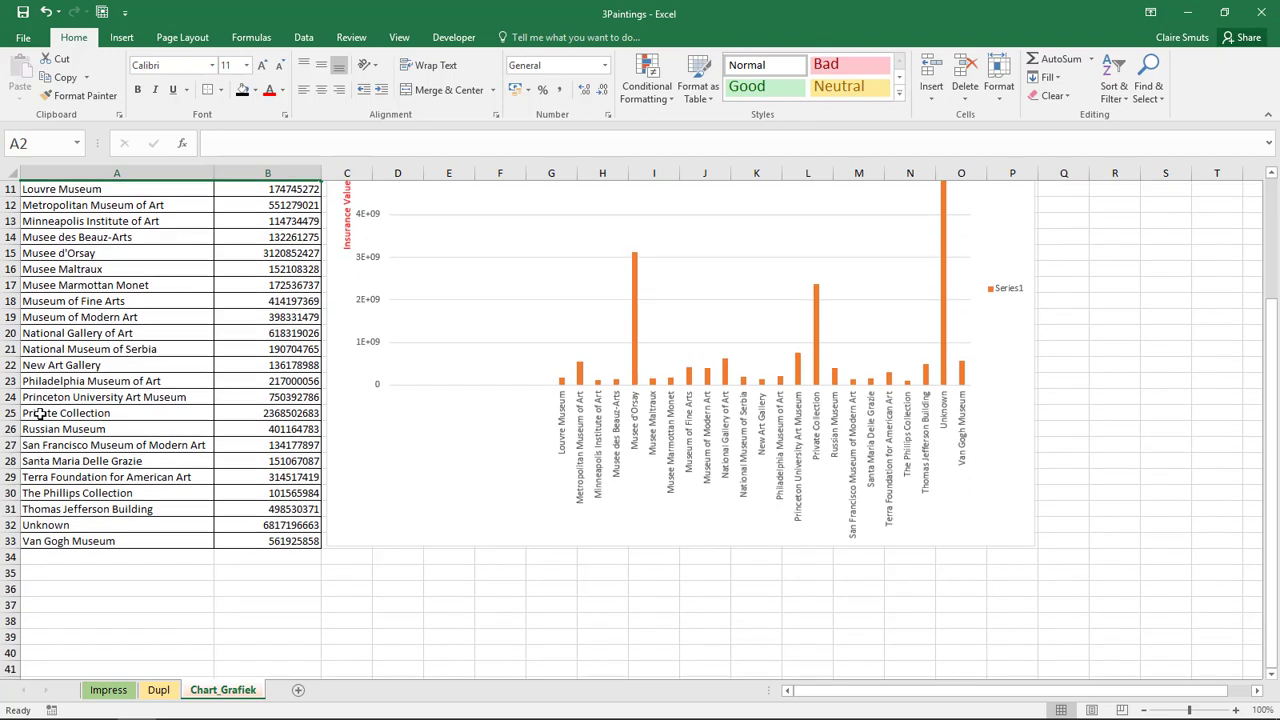
{"action": "left_click_drag", "start_coordinate": [40, 429], "coordinate": [272, 541]}
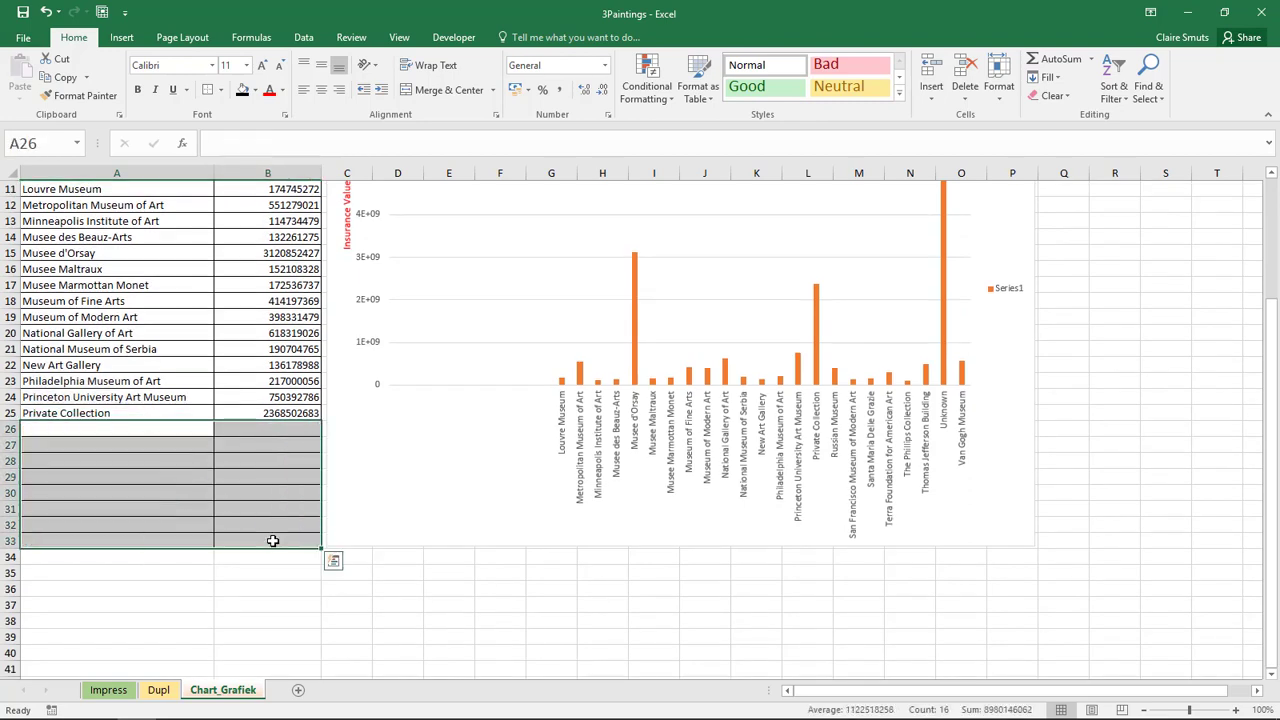
{"action": "key", "text": "Delete"}
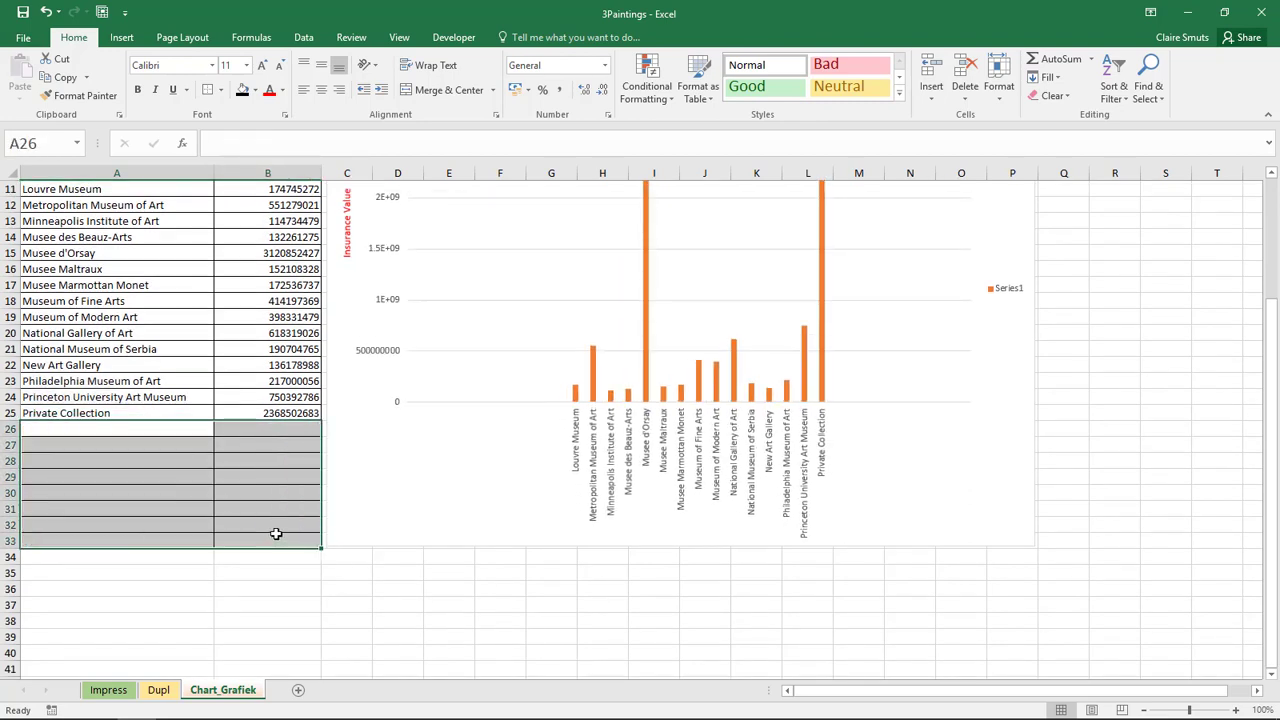
{"action": "key", "text": "ctrl+z"}
{"action": "scroll", "coordinate": [276, 527], "scroll_direction": "up", "scroll_amount": 1}
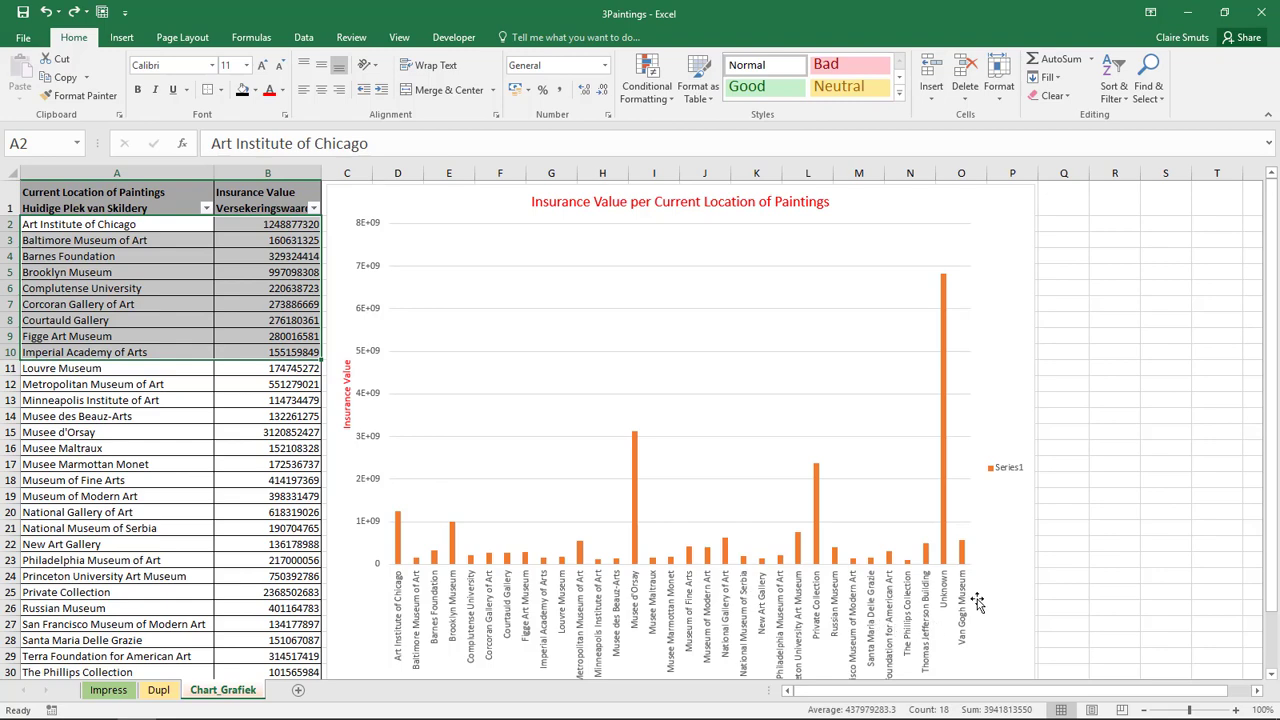
Change the chart data range to A11:B25, Louvre Museum through Private Collection
{"action": "left_click", "coordinate": [355, 192]}
{"action": "left_click", "coordinate": [516, 40]}
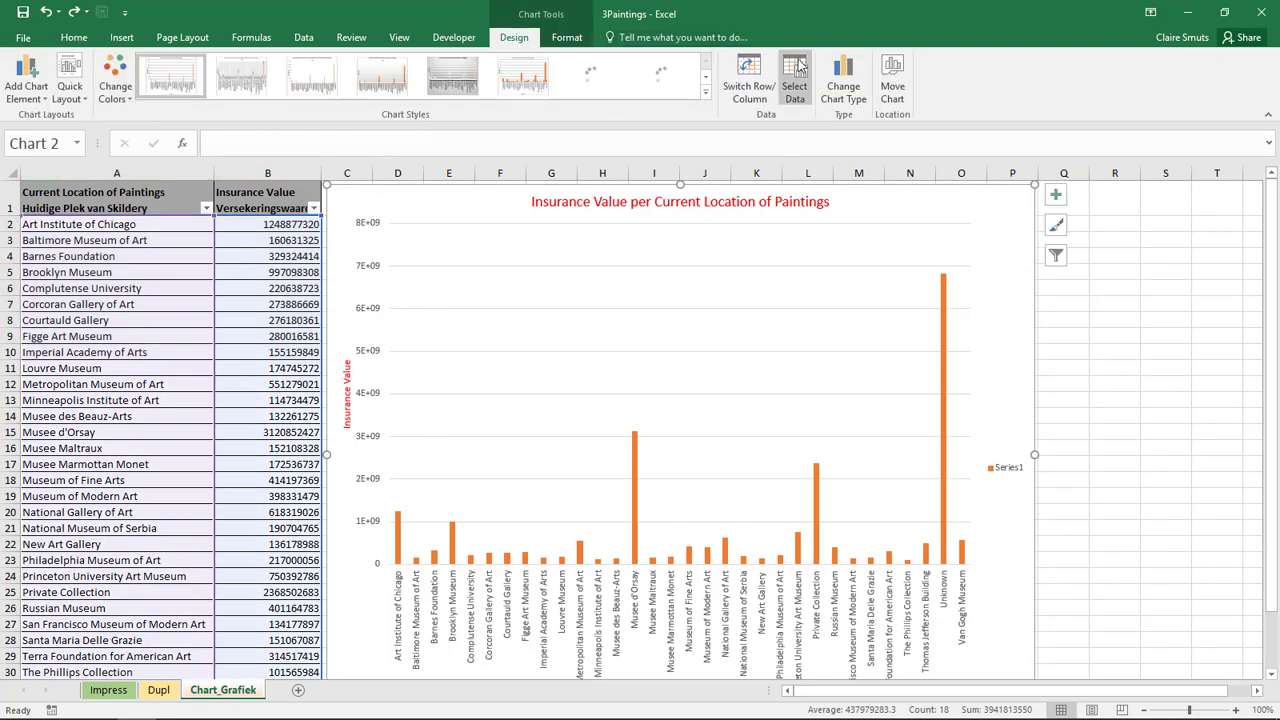
{"action": "left_click", "coordinate": [793, 82]}
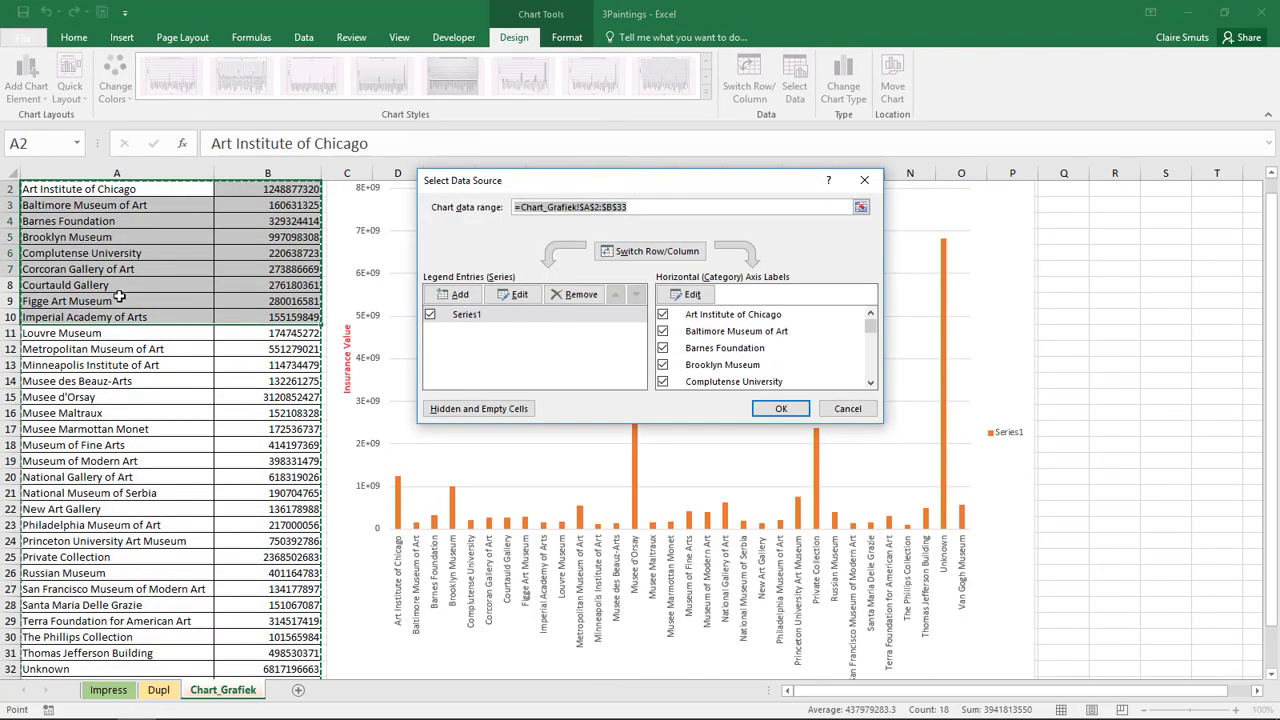
{"action": "scroll", "coordinate": [136, 319], "scroll_direction": "up", "scroll_amount": 1}
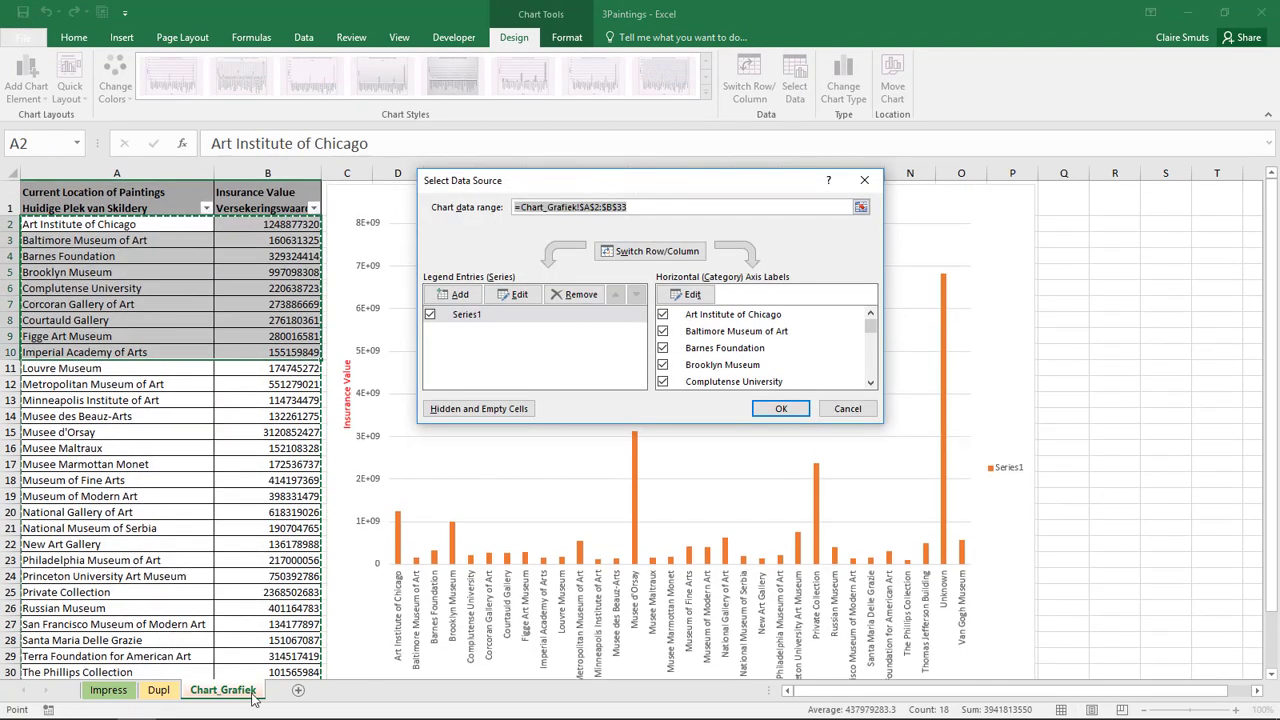
{"action": "left_click_drag", "start_coordinate": [62, 368], "coordinate": [300, 514]}
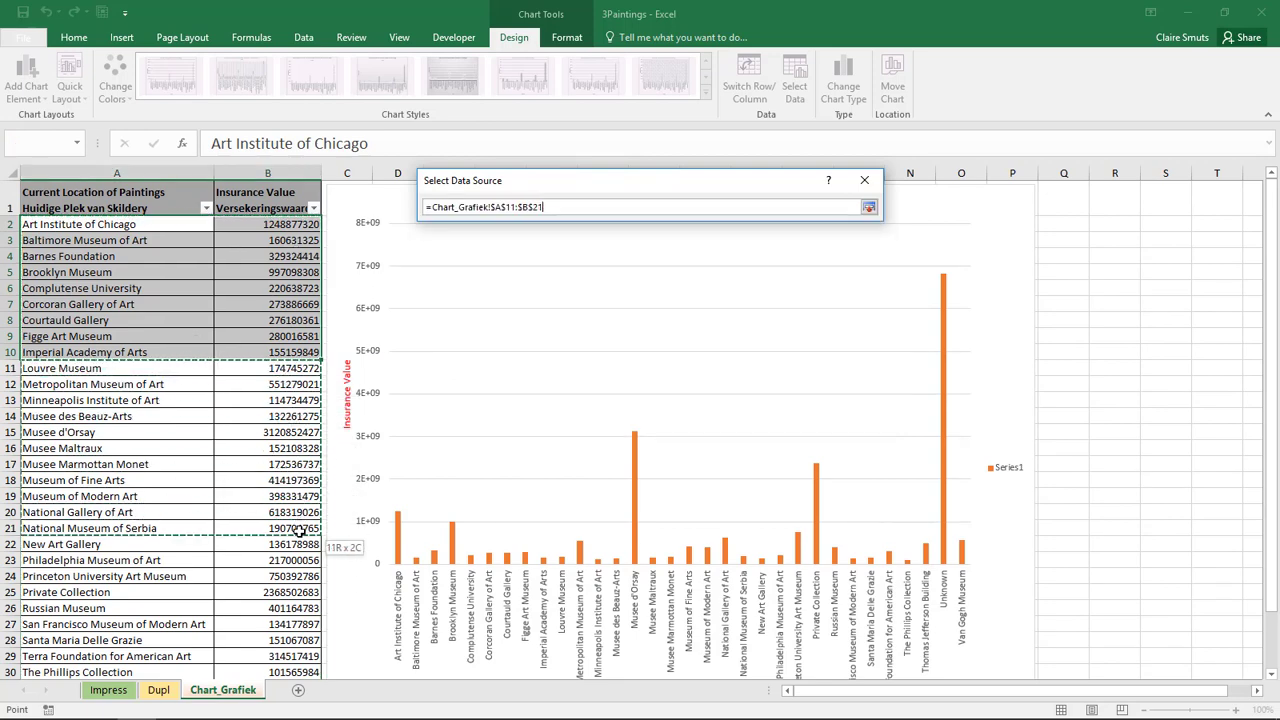
{"action": "left_click_drag", "start_coordinate": [300, 514], "coordinate": [296, 590]}
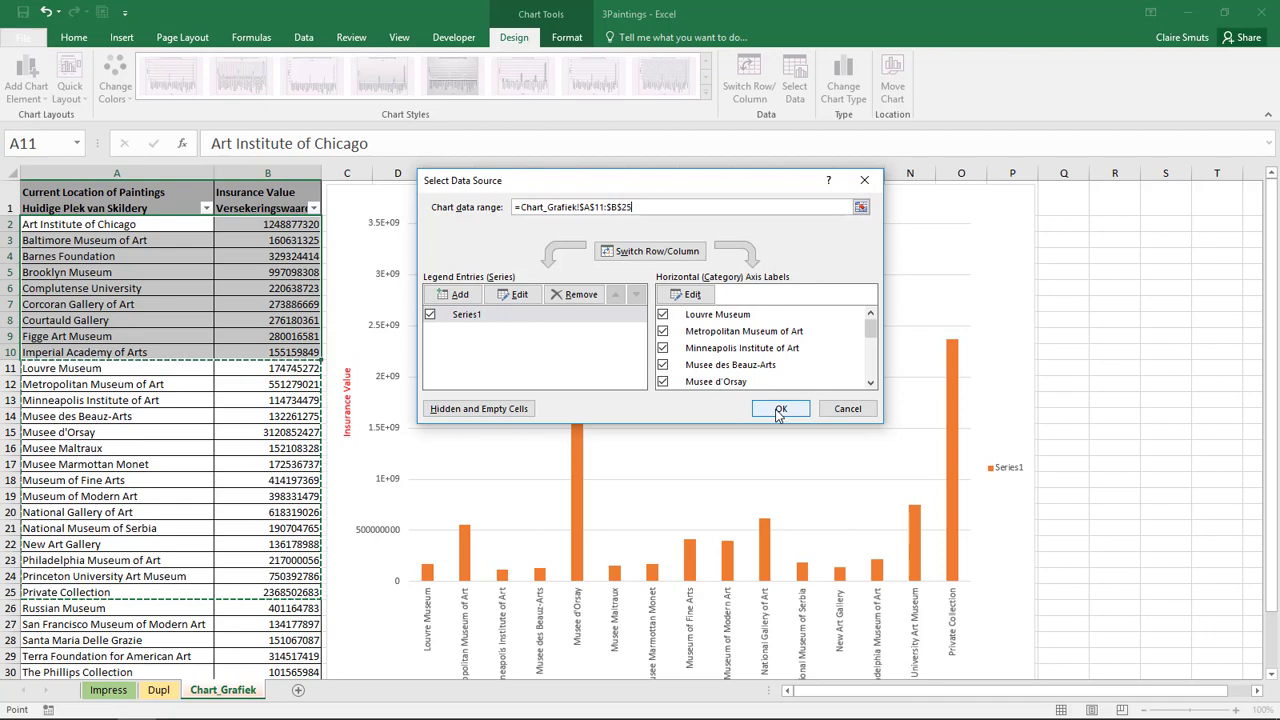
{"action": "left_click", "coordinate": [779, 411]}
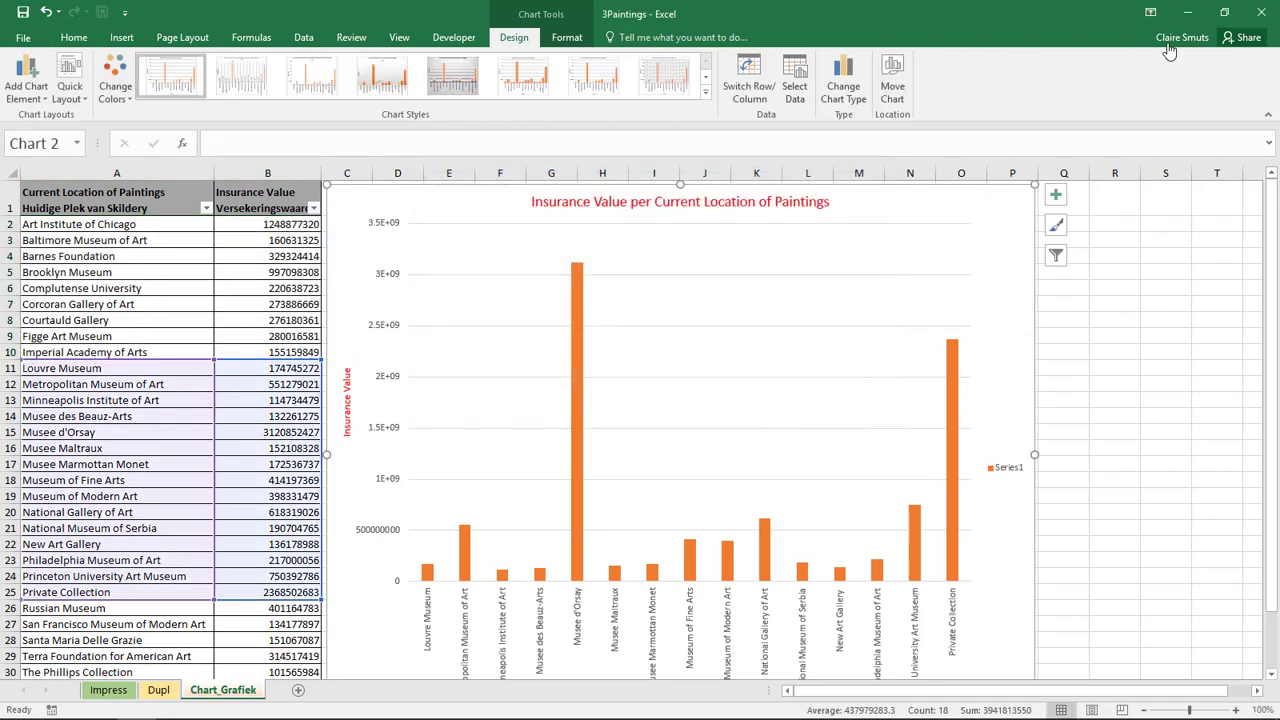
{"action": "left_click", "coordinate": [1187, 12]}
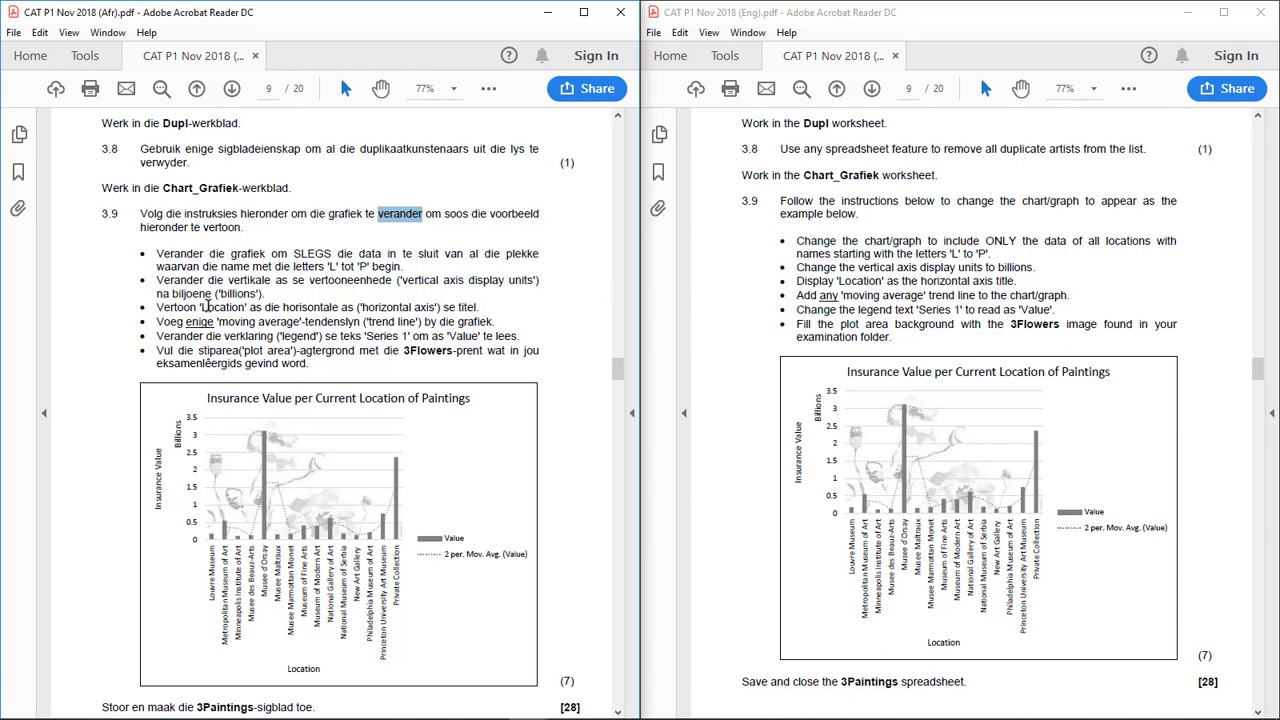
After checking the PDF's Location example, set the vertical axis display units to Billions
{"action": "left_click_drag", "start_coordinate": [281, 669], "coordinate": [331, 669]}
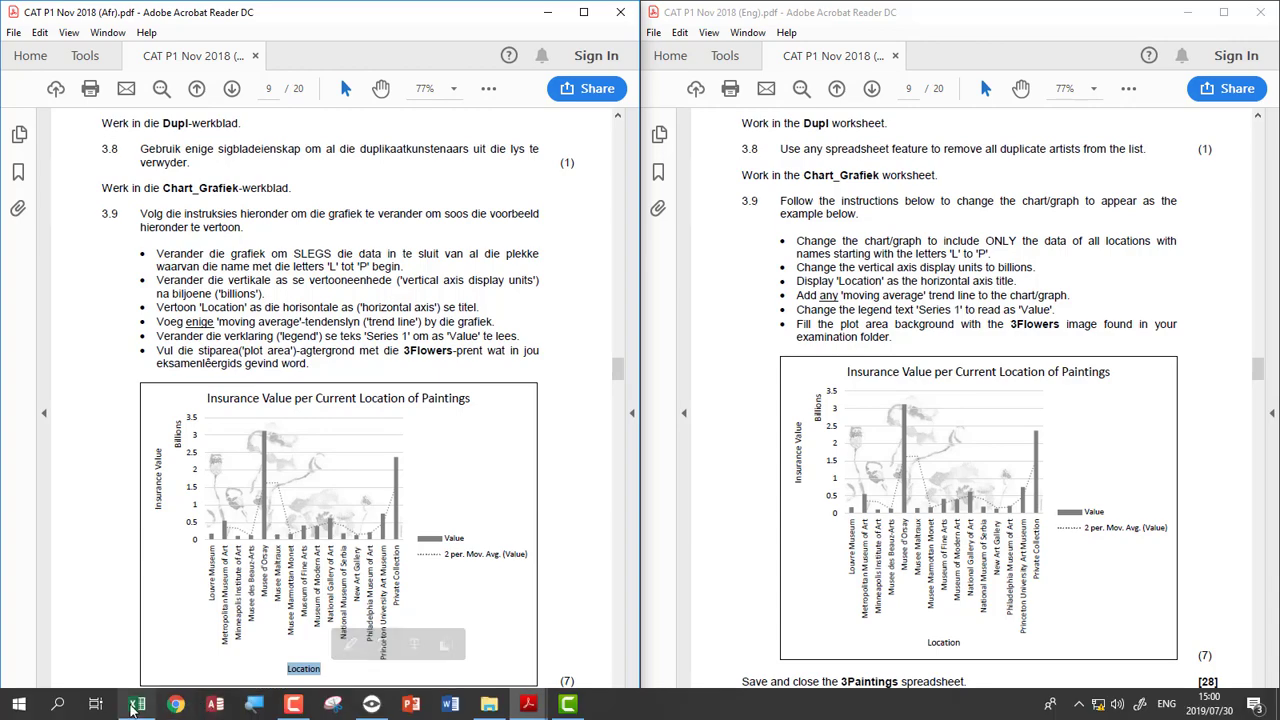
{"action": "left_click", "coordinate": [138, 704]}
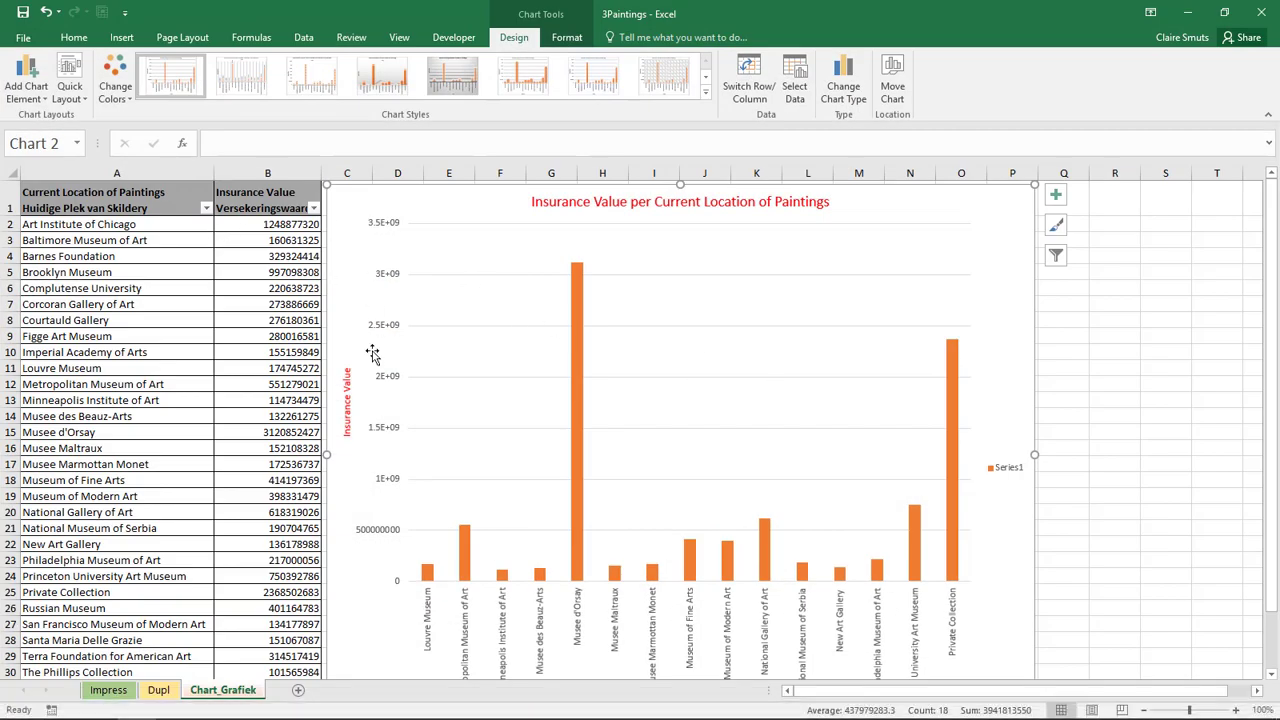
{"action": "right_click", "coordinate": [380, 224]}
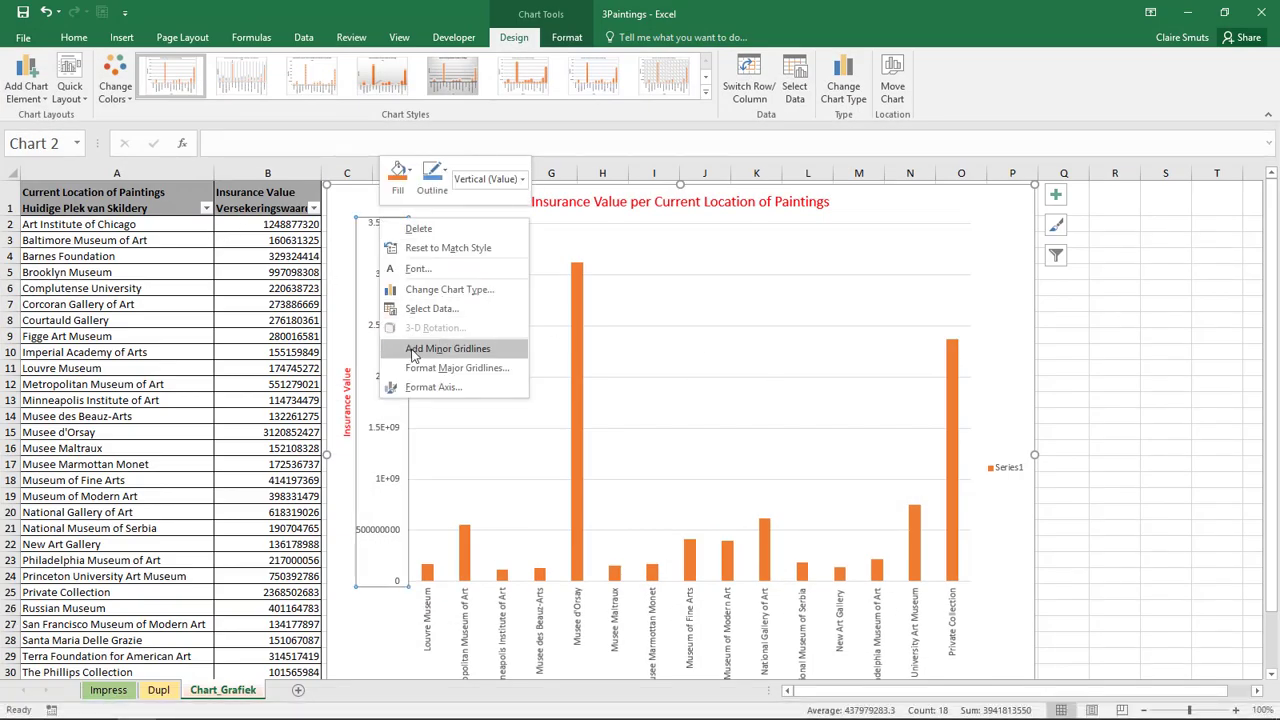
{"action": "left_click", "coordinate": [422, 398]}
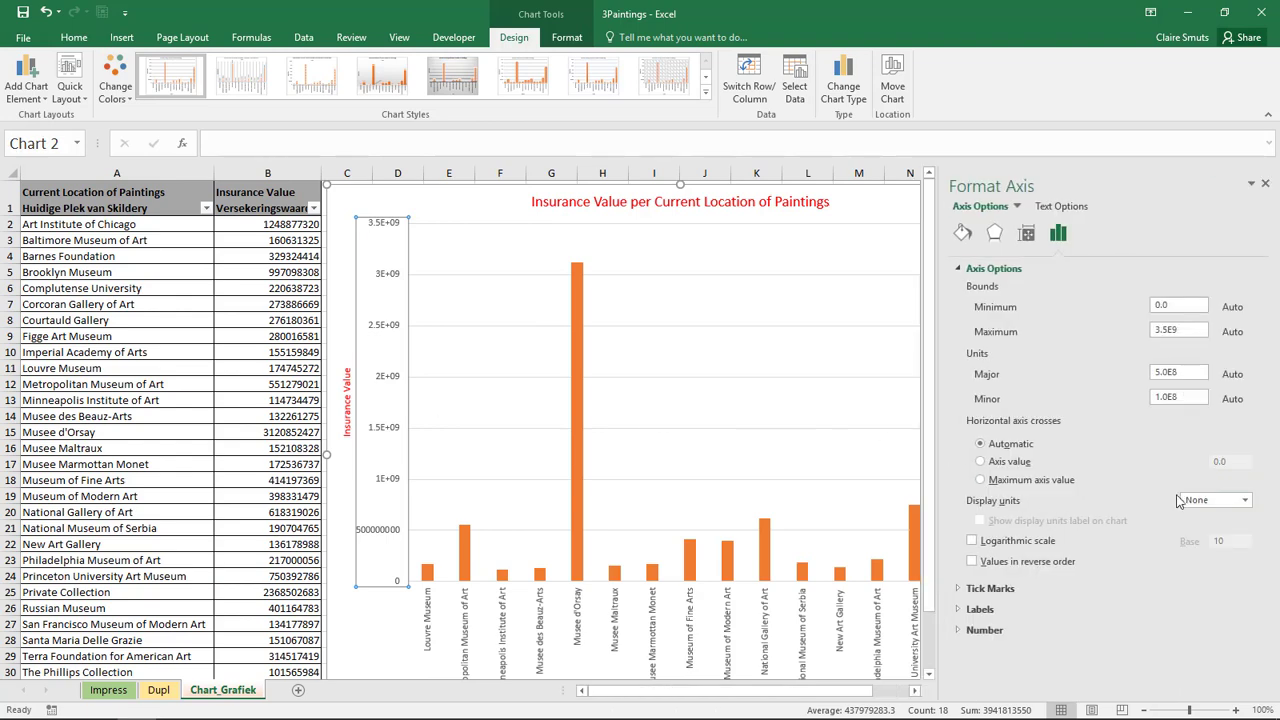
{"action": "left_click", "coordinate": [1243, 502]}
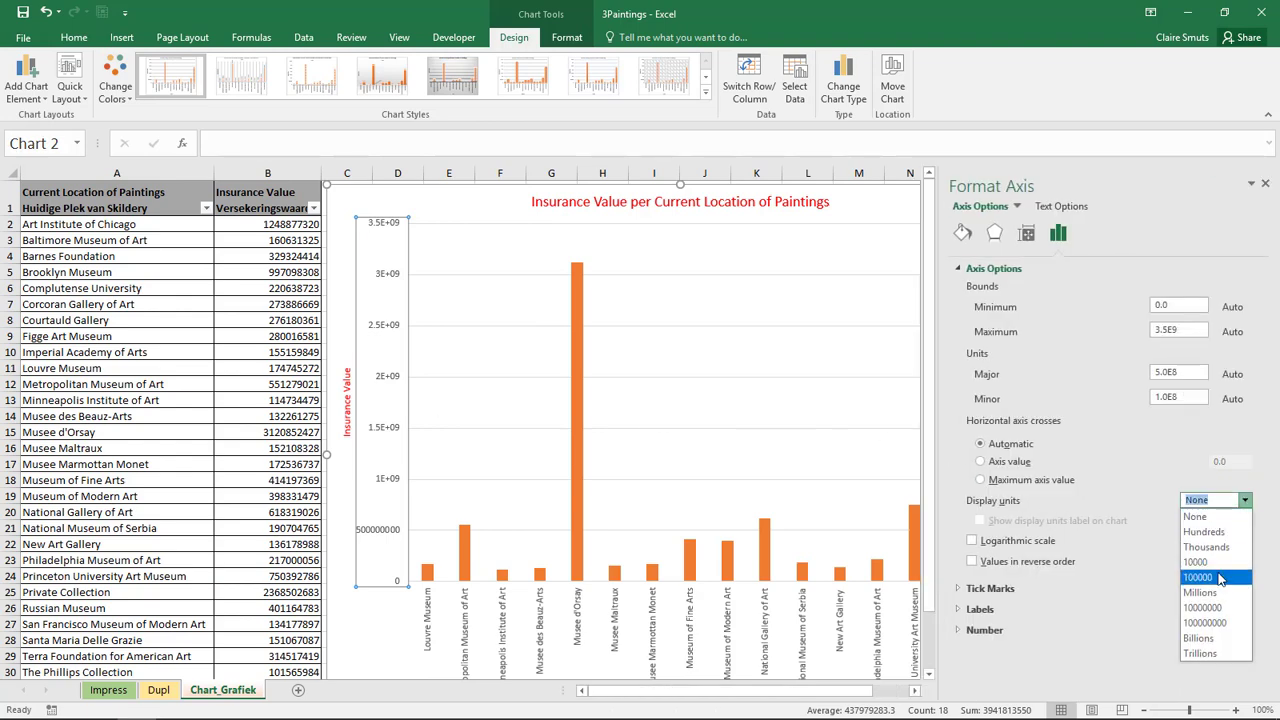
{"action": "left_click", "coordinate": [1202, 638]}
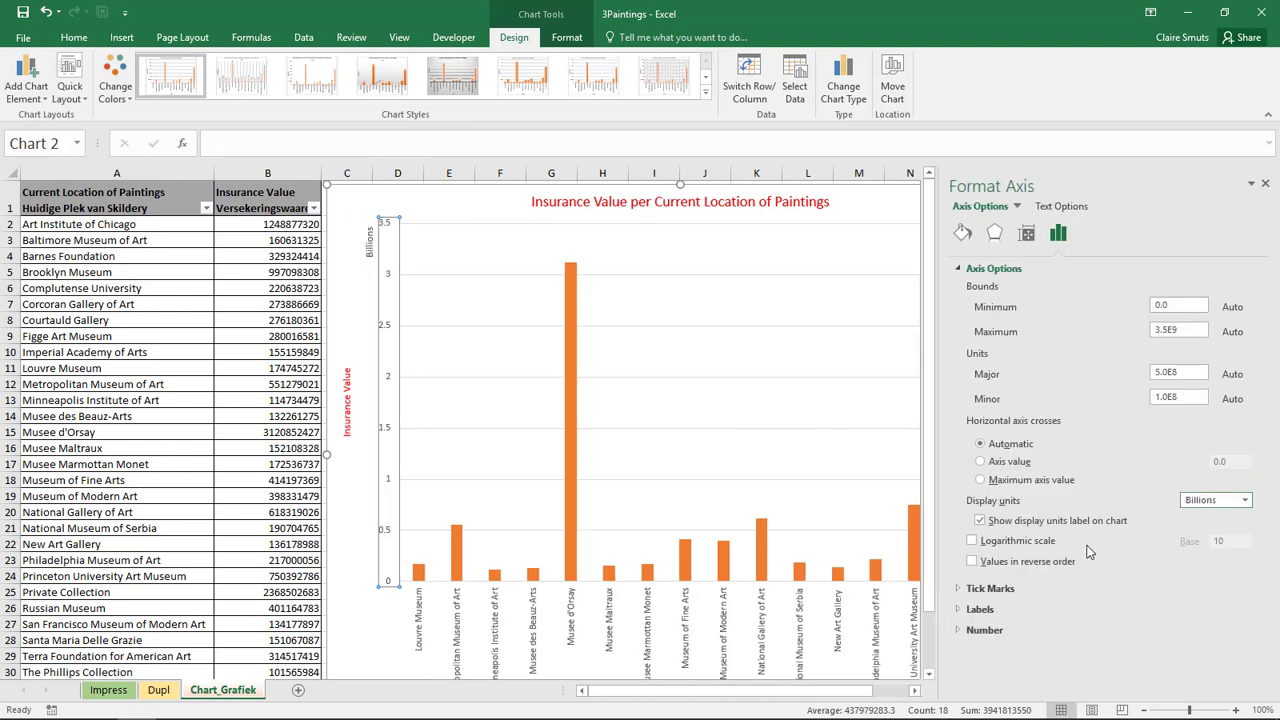
{"action": "left_click", "coordinate": [1265, 183]}
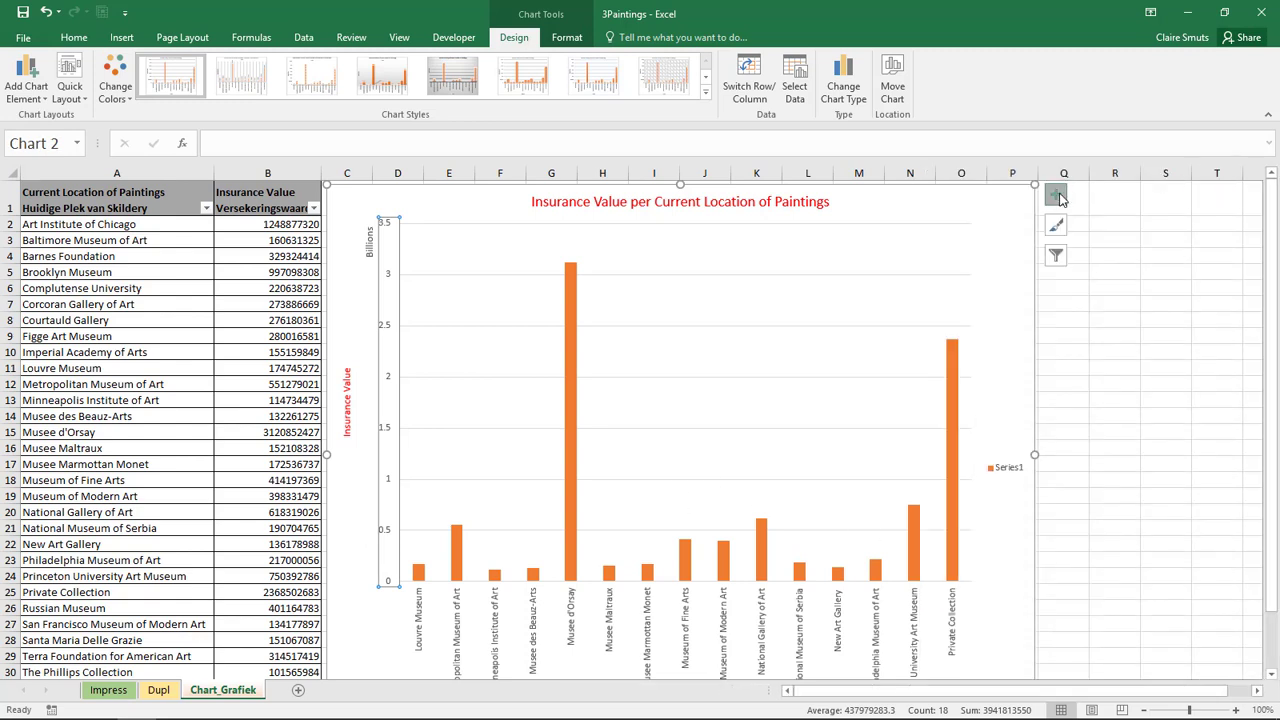
Add a primary horizontal axis title reading 'Location' to the chart
{"action": "left_click", "coordinate": [1059, 197]}
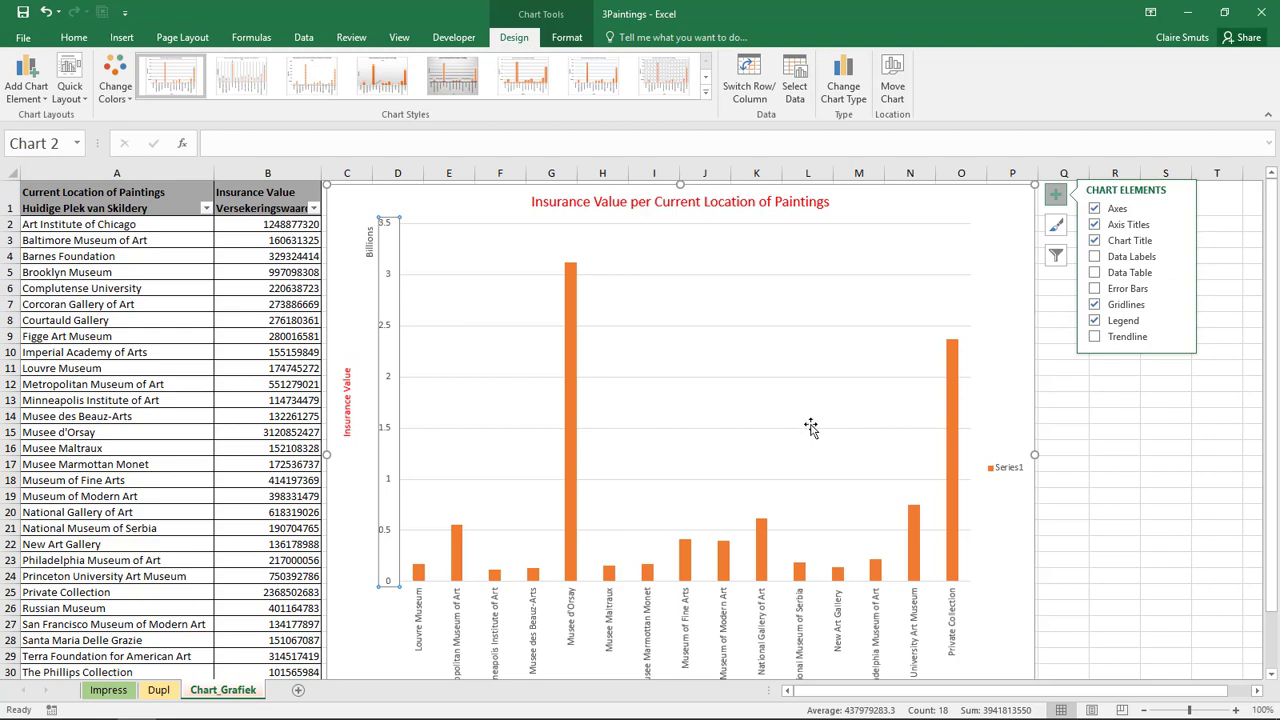
{"action": "scroll", "coordinate": [805, 422], "scroll_direction": "down", "scroll_amount": 6}
{"action": "scroll", "coordinate": [800, 420], "scroll_direction": "up", "scroll_amount": 3}
{"action": "scroll", "coordinate": [780, 410], "scroll_direction": "up", "scroll_amount": 4}
{"action": "mouse_move", "coordinate": [1135, 224]}
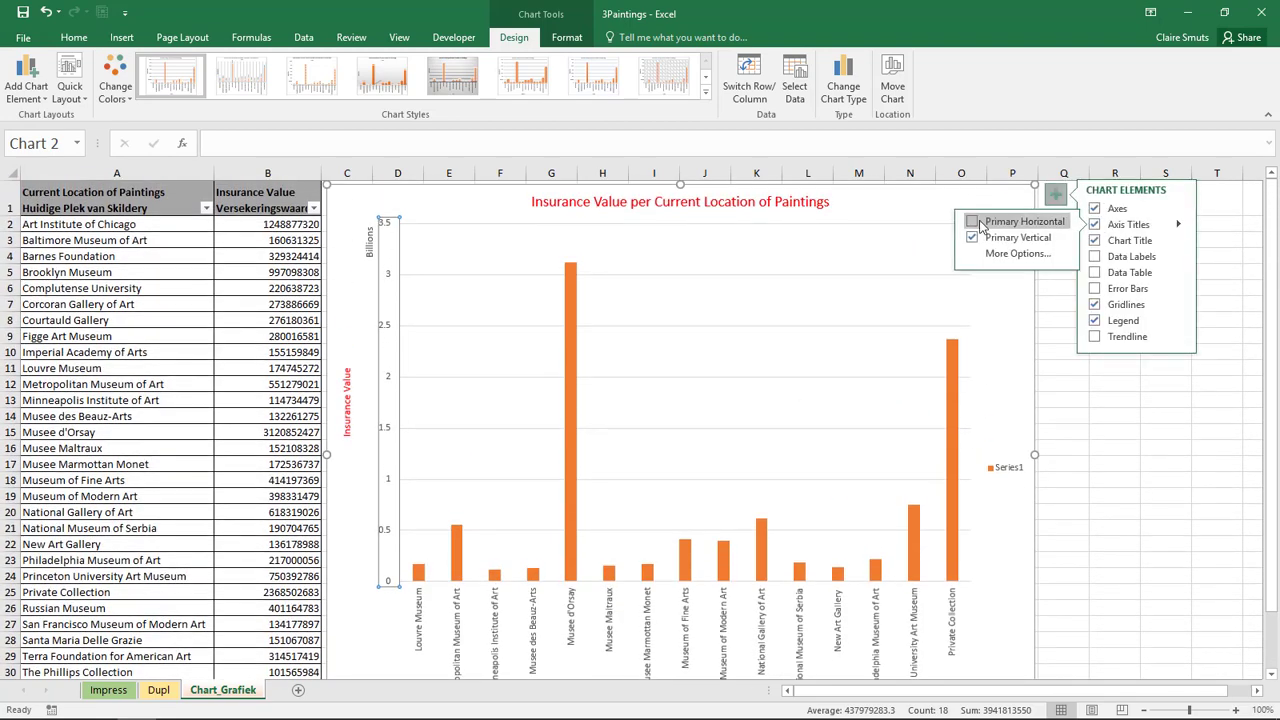
{"action": "left_click", "coordinate": [970, 224]}
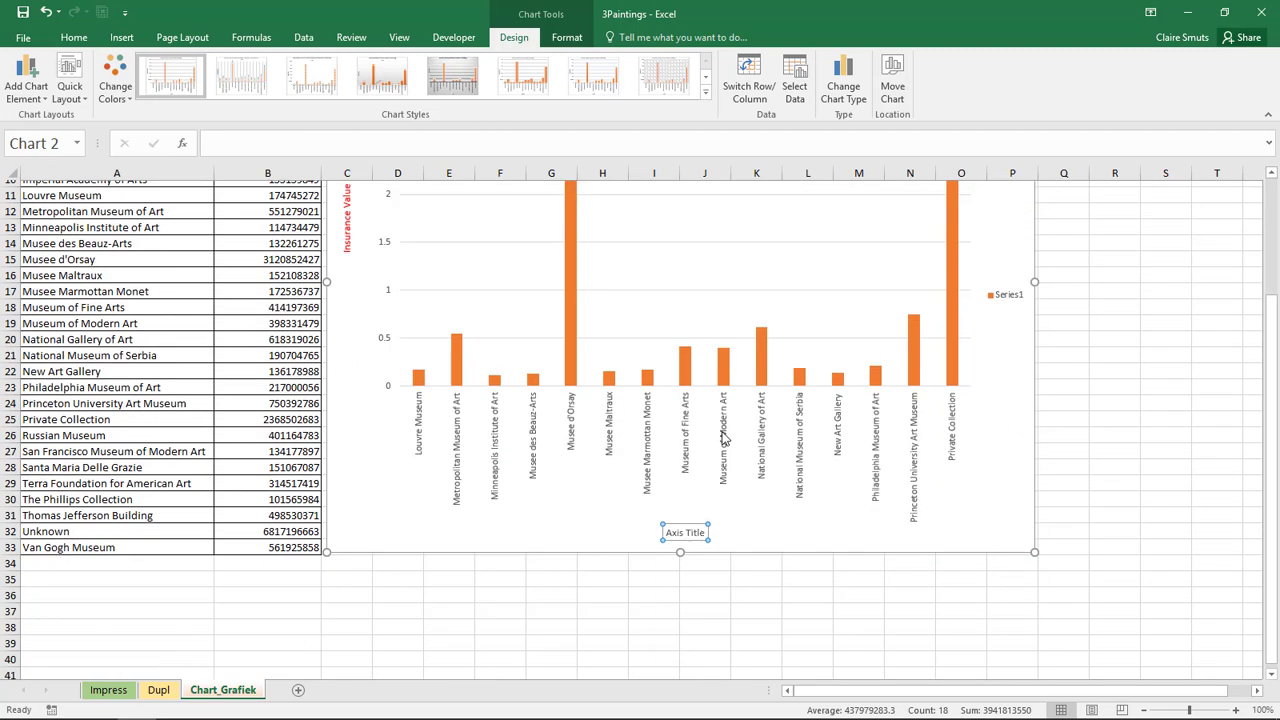
{"action": "scroll", "coordinate": [722, 430], "scroll_direction": "down", "scroll_amount": 3}
{"action": "left_click", "coordinate": [690, 526]}
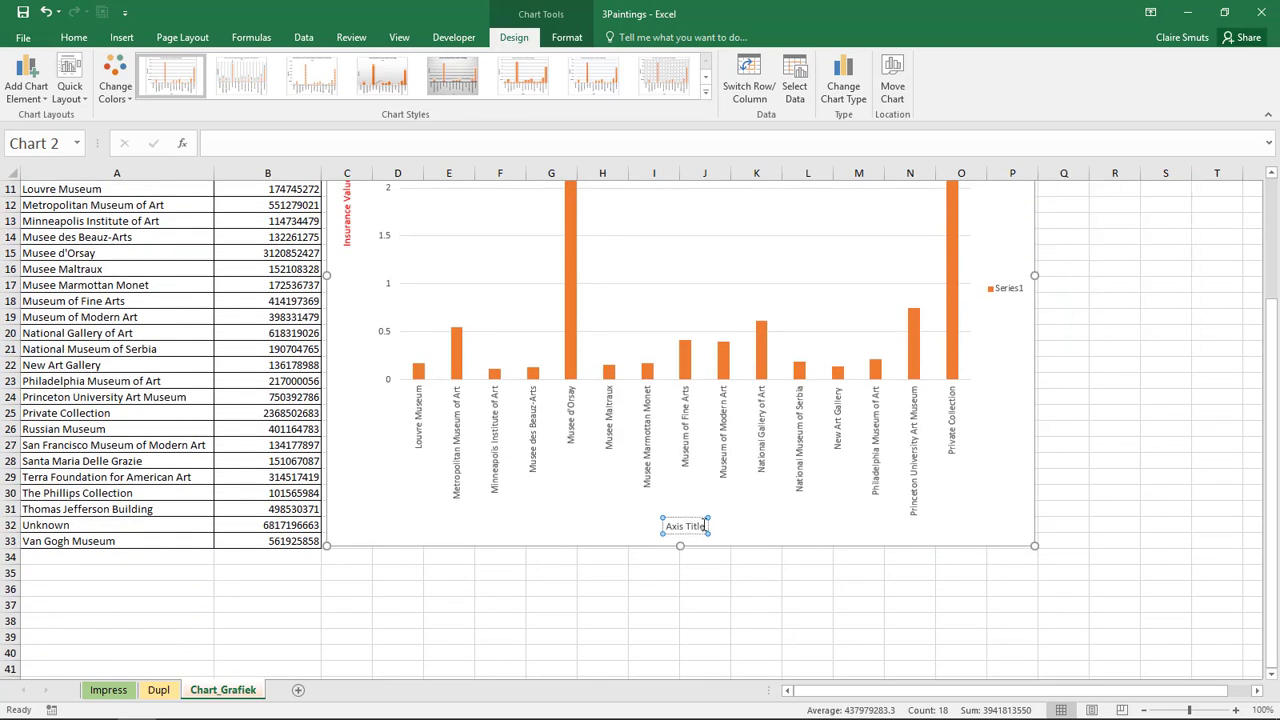
{"action": "triple_click", "coordinate": [698, 526]}
{"action": "type", "text": "Loc"}
{"action": "type", "text": "ation"}
{"action": "key", "text": "Return"}
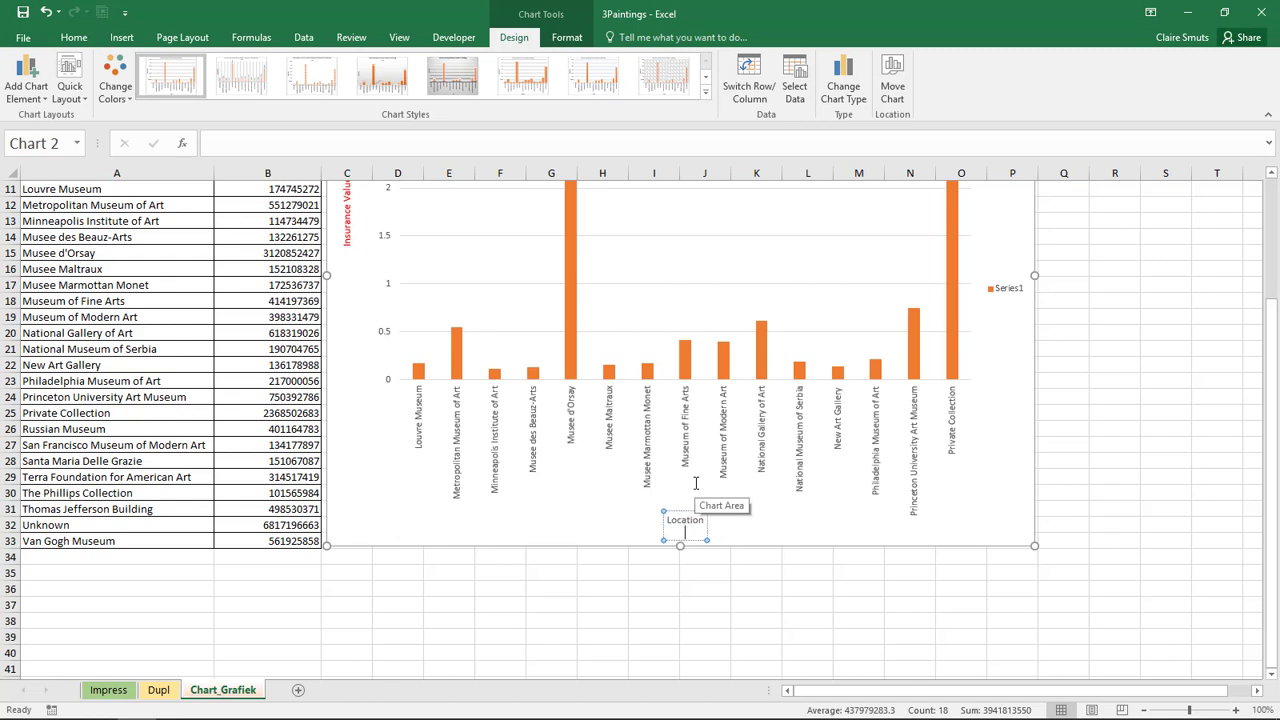
{"action": "left_click", "coordinate": [762, 535]}
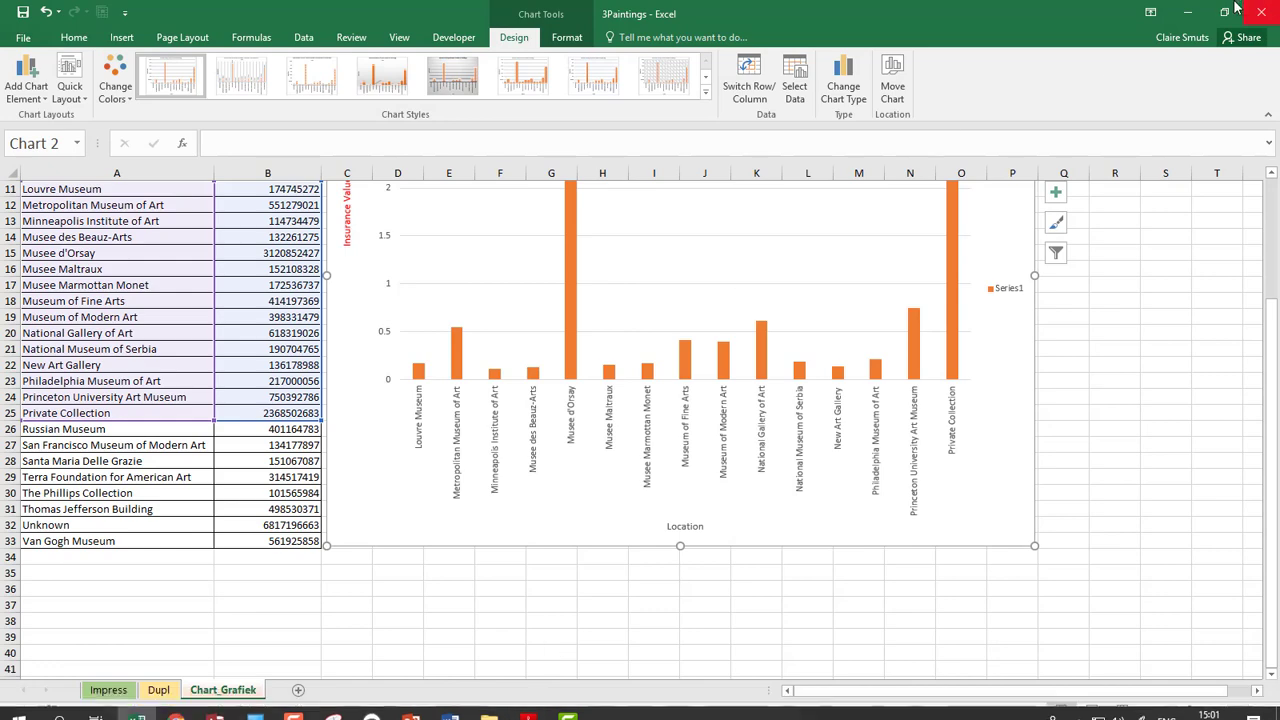
{"action": "left_click", "coordinate": [1185, 12]}
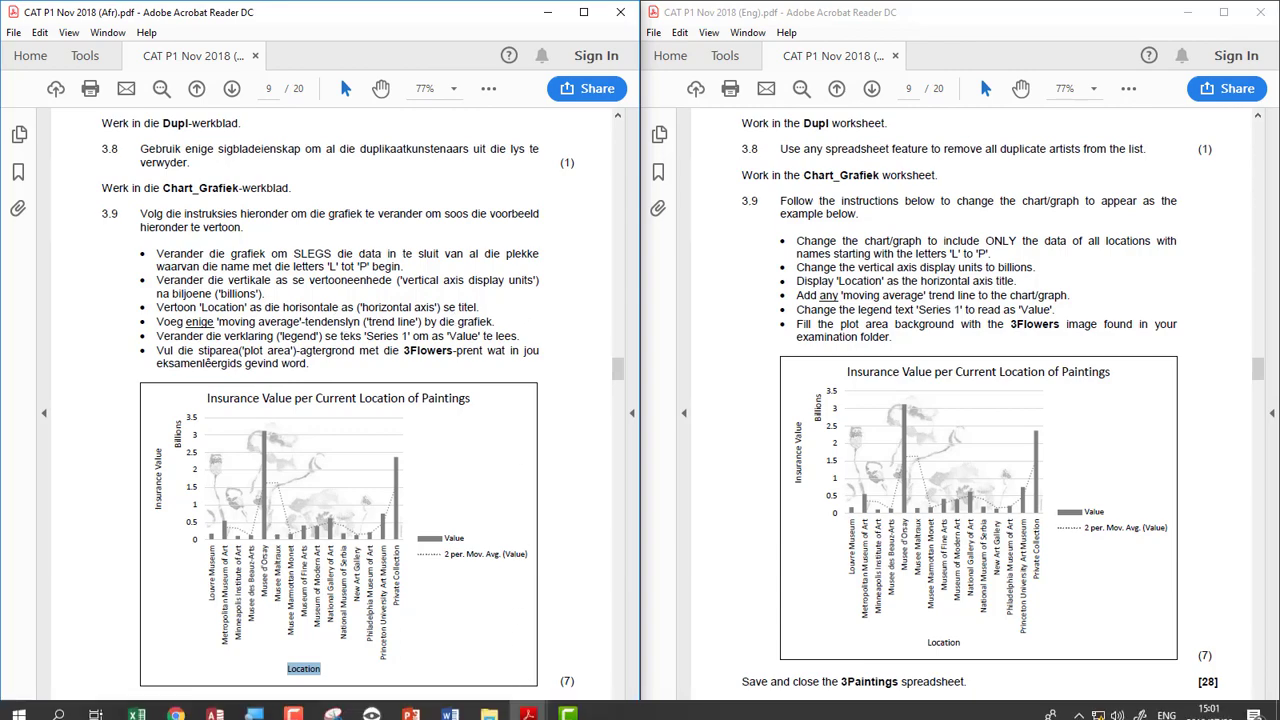
{"action": "left_click", "coordinate": [136, 704]}
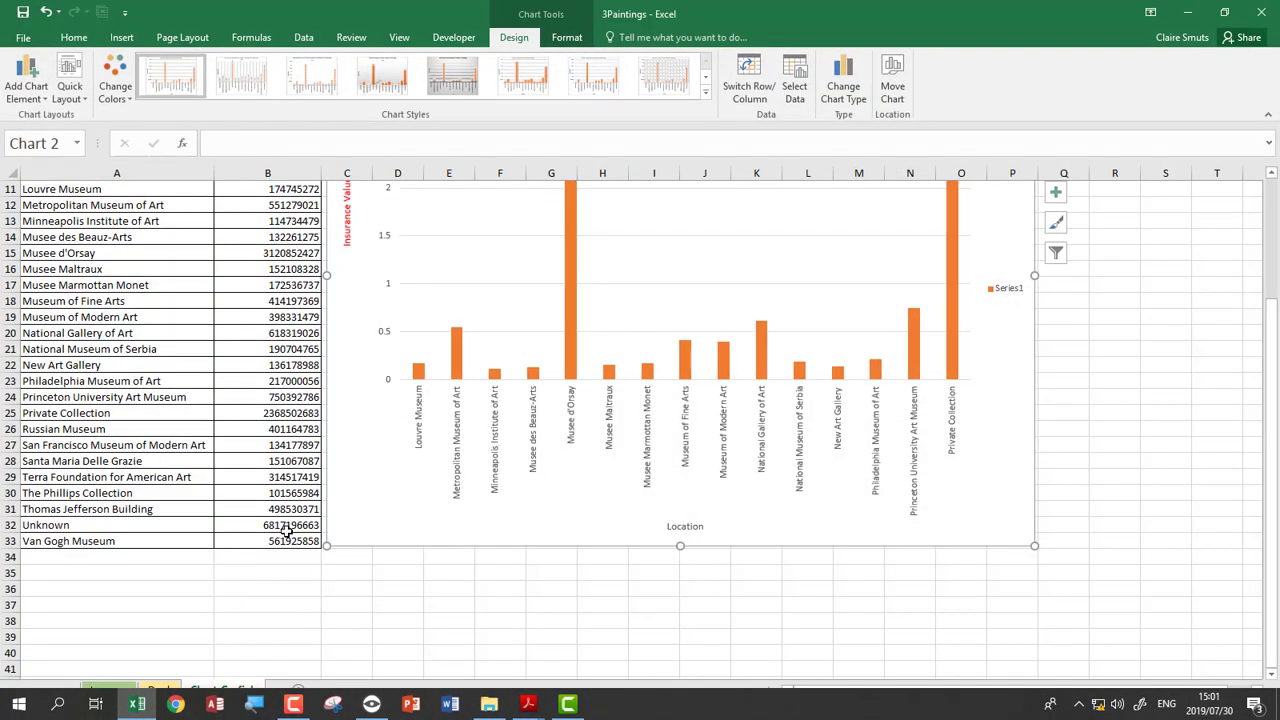
{"action": "scroll", "coordinate": [1071, 503], "scroll_direction": "up", "scroll_amount": 4}
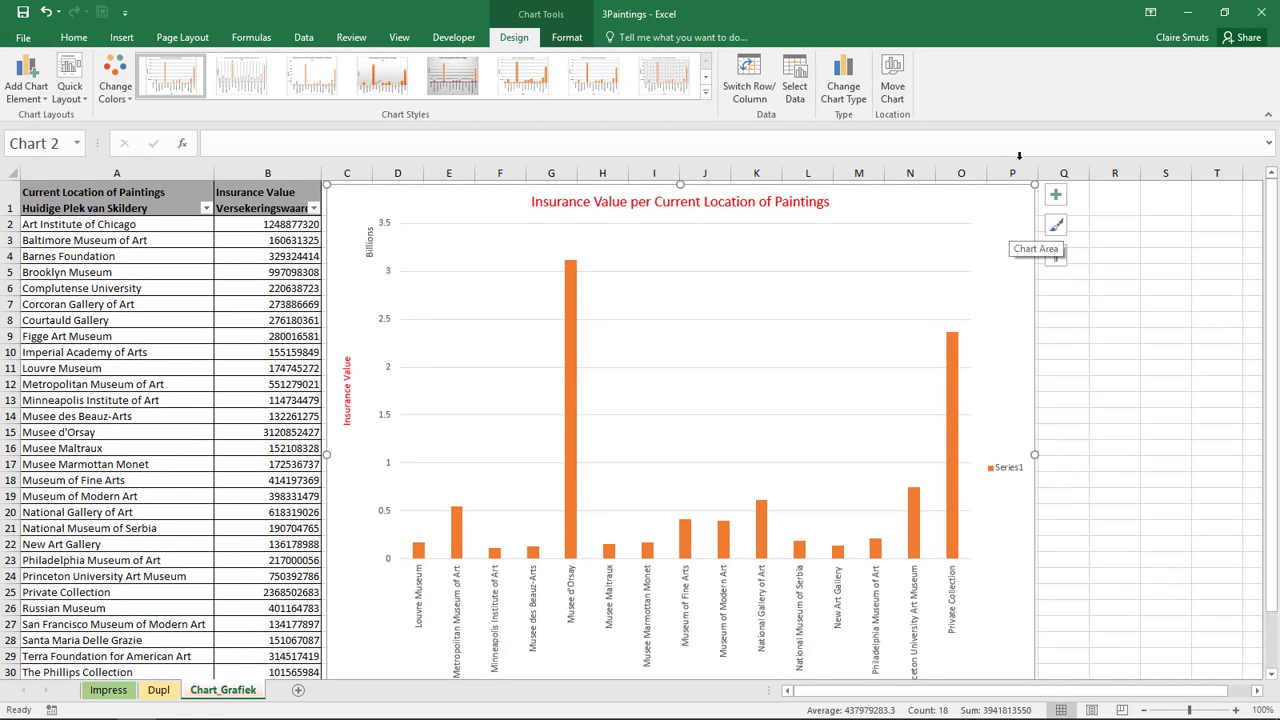
Add a Two Period Moving Average trendline and delete the extra Linear trendline
{"action": "left_click", "coordinate": [1057, 195]}
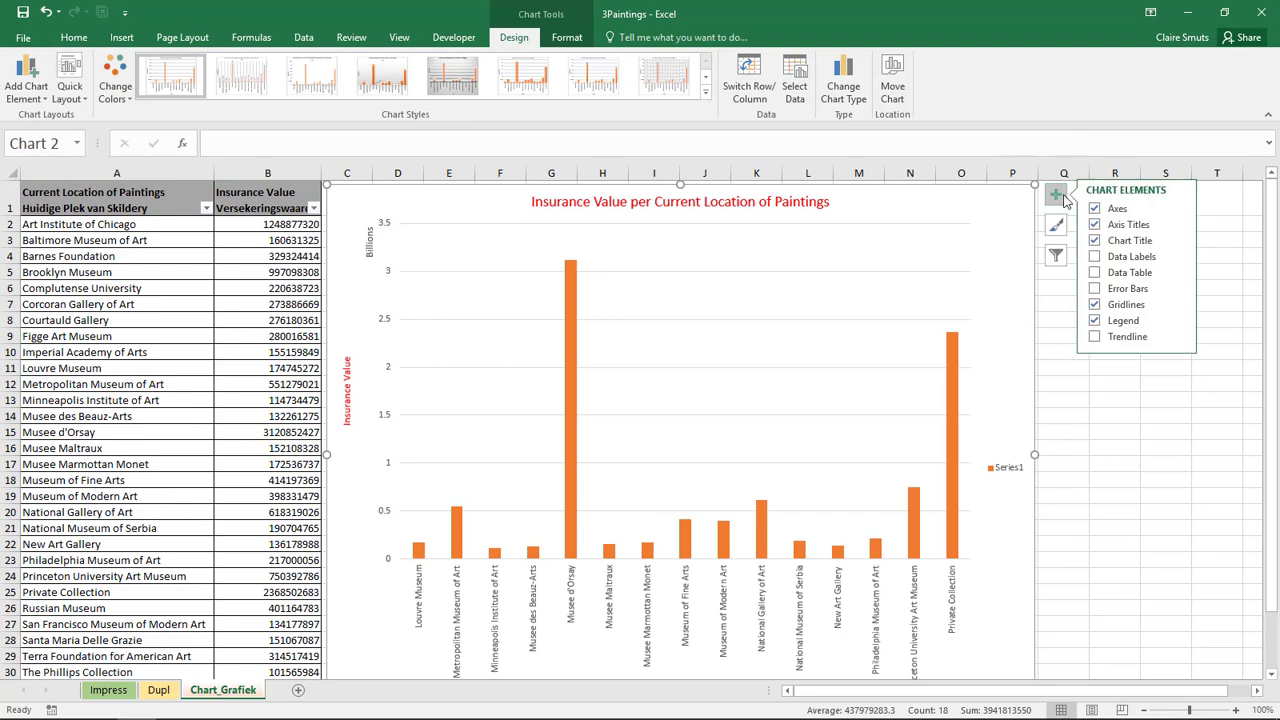
{"action": "left_click", "coordinate": [1179, 338]}
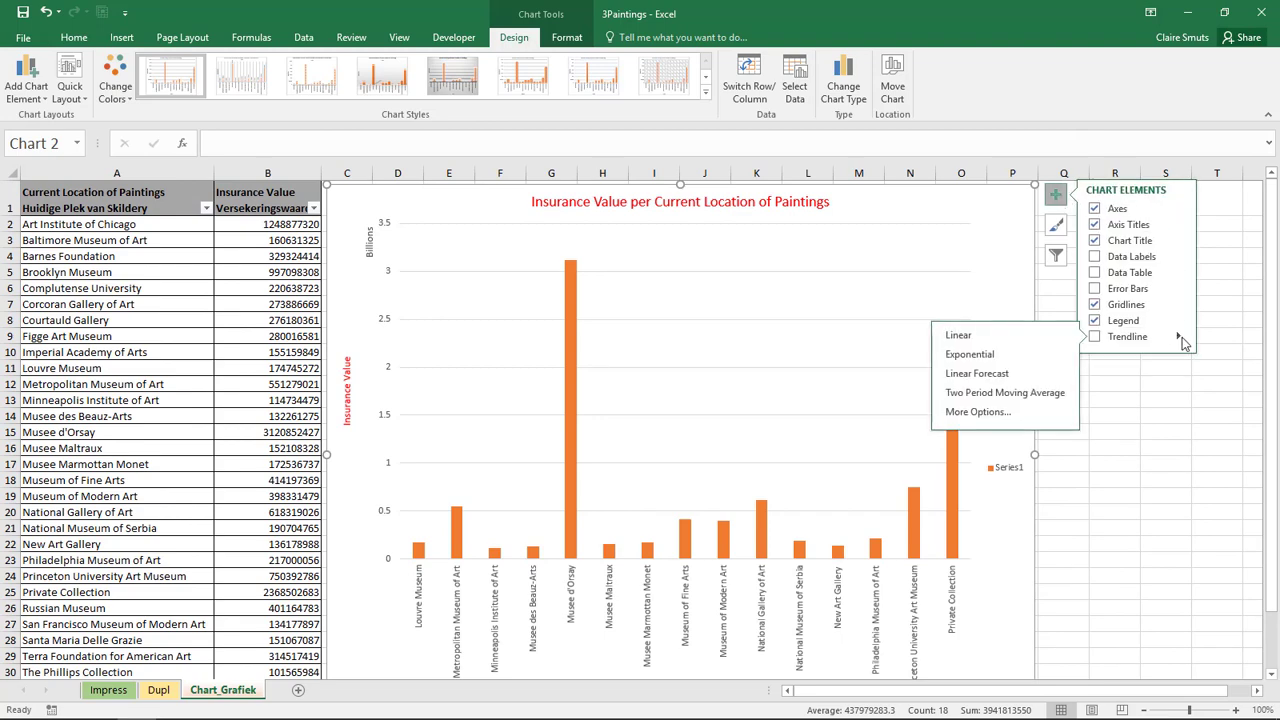
{"action": "left_click", "coordinate": [1040, 355]}
{"action": "left_click", "coordinate": [1044, 367]}
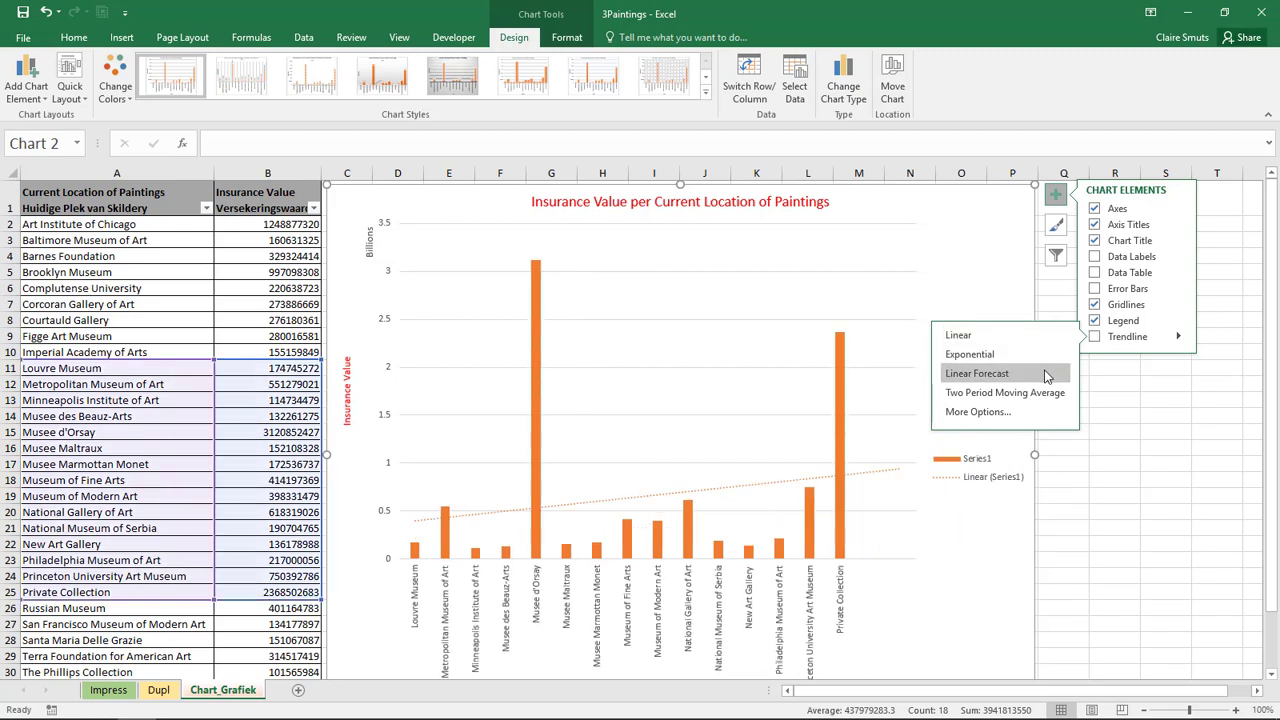
{"action": "left_click", "coordinate": [1048, 392]}
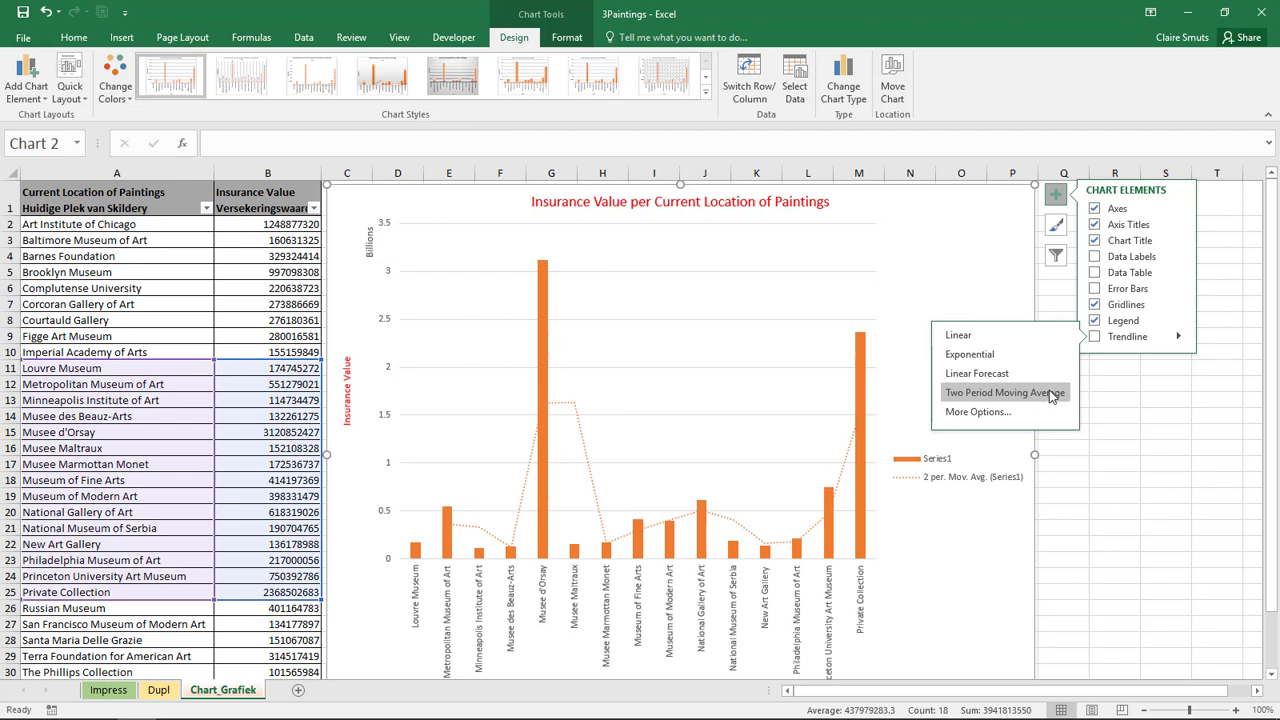
{"action": "left_click", "coordinate": [1050, 393]}
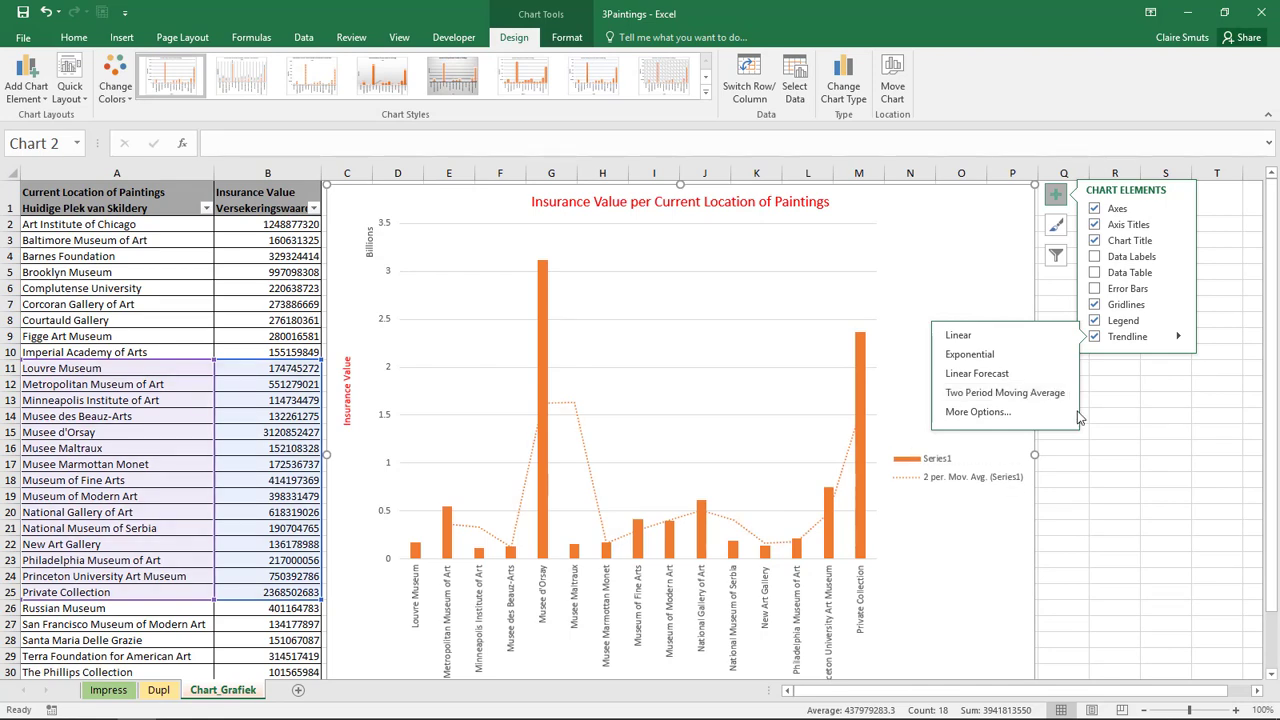
{"action": "left_click", "coordinate": [1040, 412]}
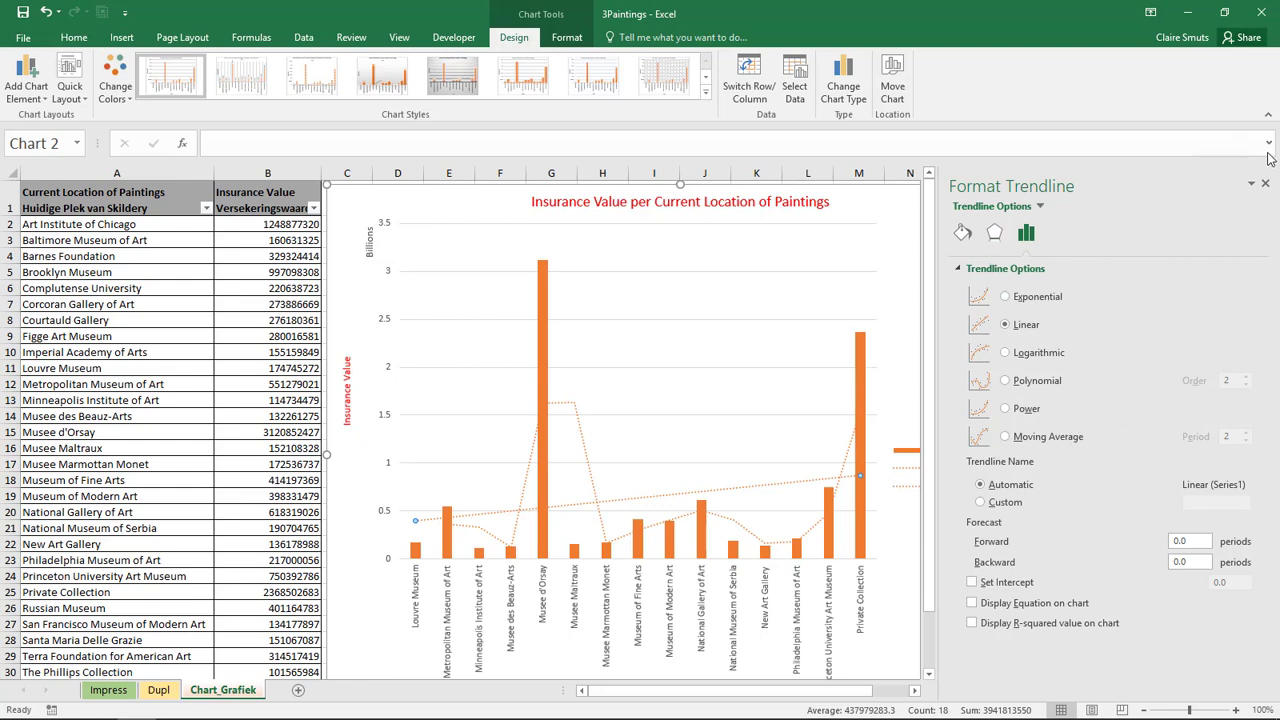
{"action": "left_click", "coordinate": [1265, 183]}
{"action": "key", "text": "Delete"}
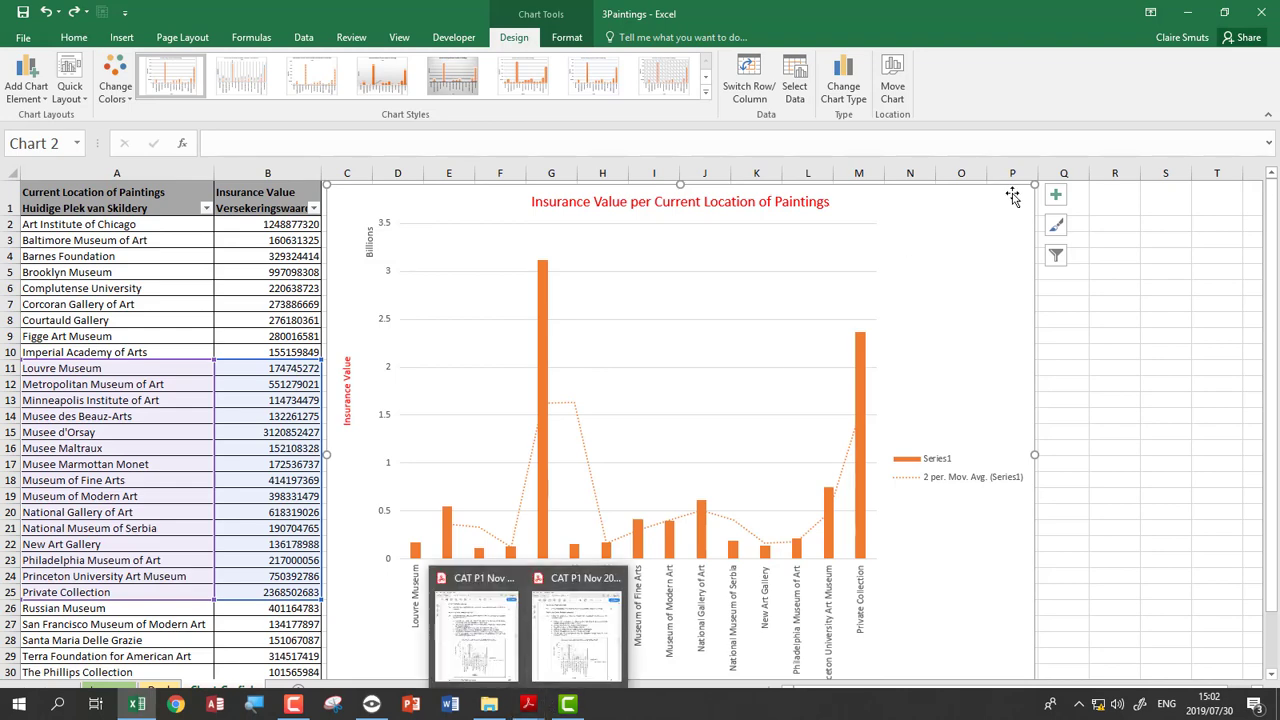
{"action": "left_click", "coordinate": [1181, 12]}
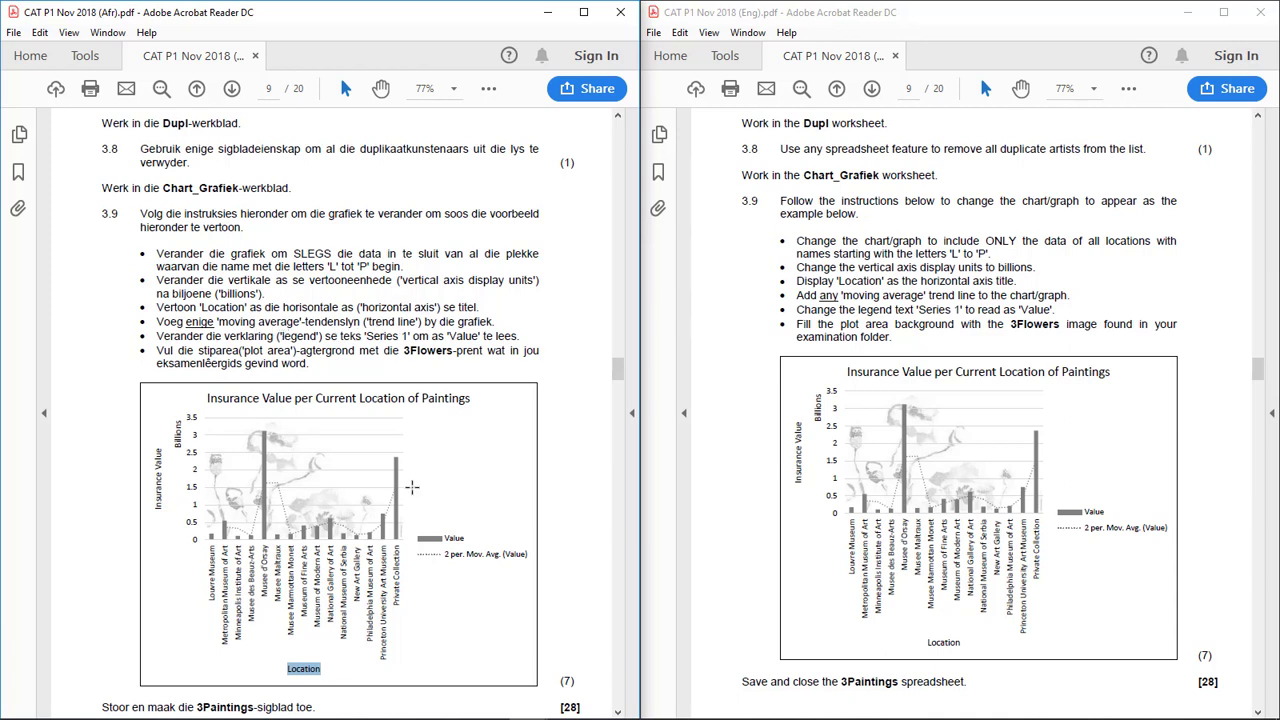
{"action": "double_click", "coordinate": [450, 538]}
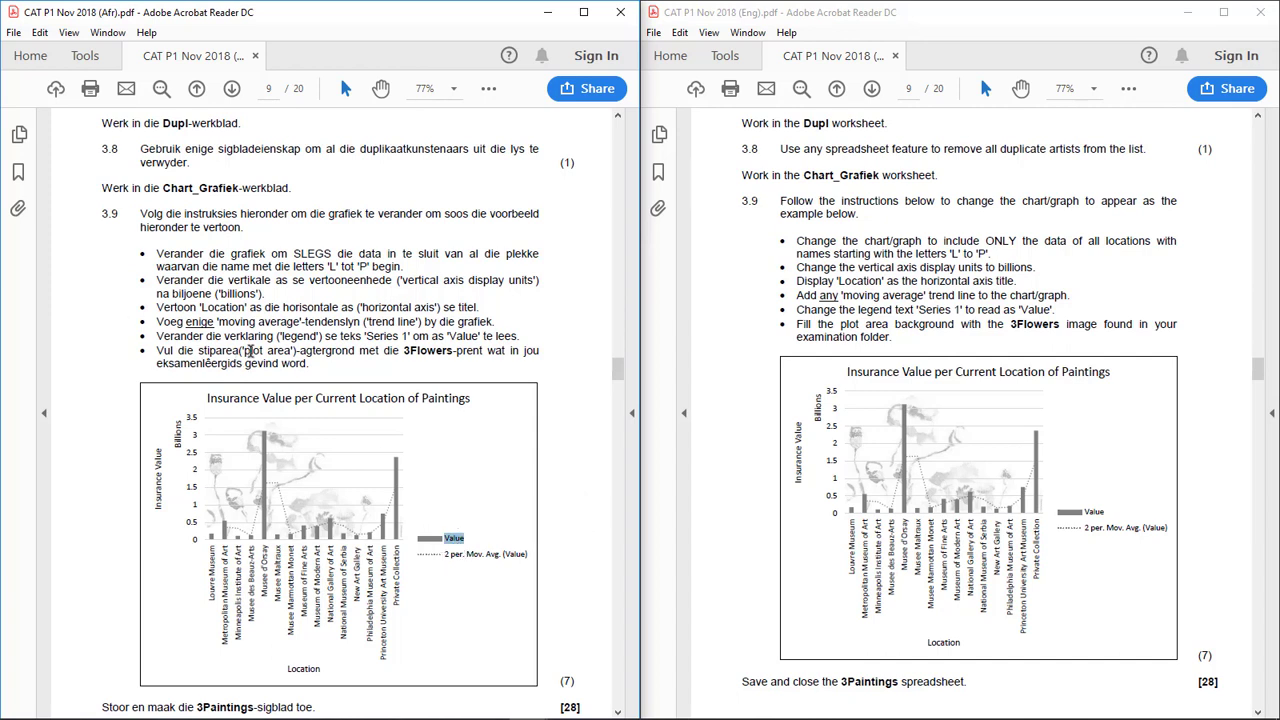
{"action": "left_click_drag", "start_coordinate": [247, 351], "coordinate": [297, 351]}
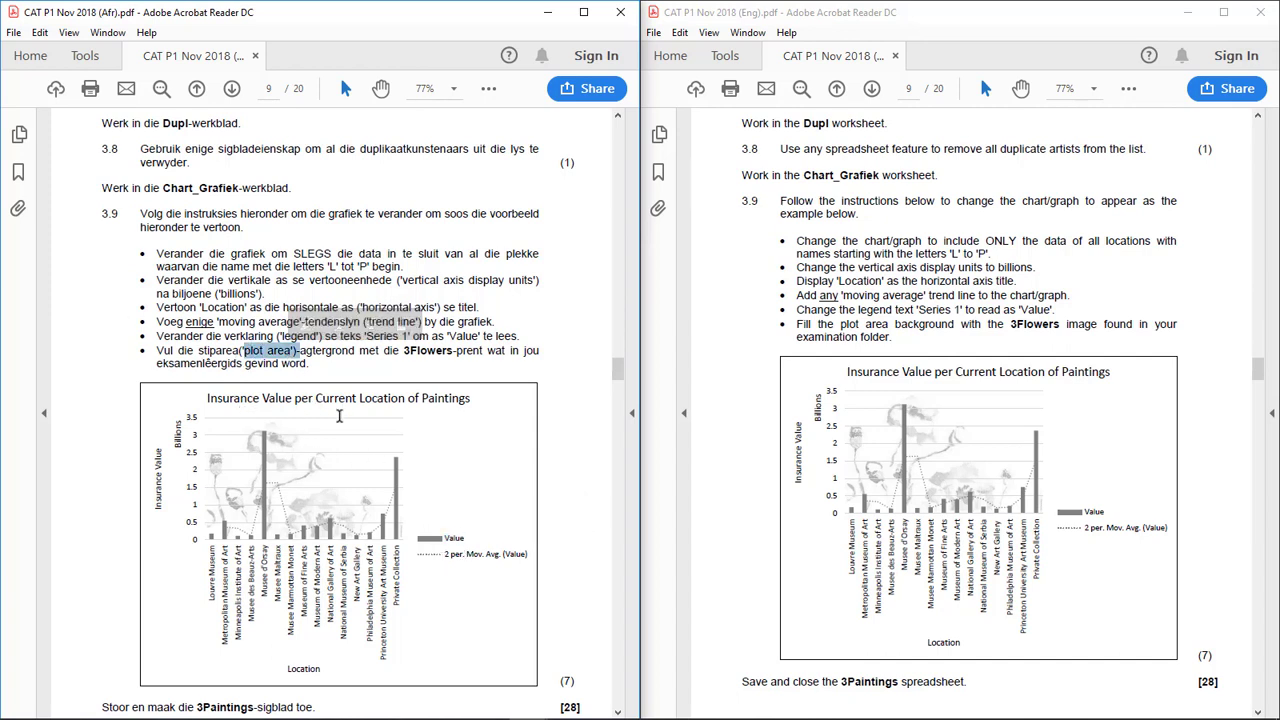
{"action": "key", "text": "ctrl+a"}
{"action": "left_click", "coordinate": [352, 480]}
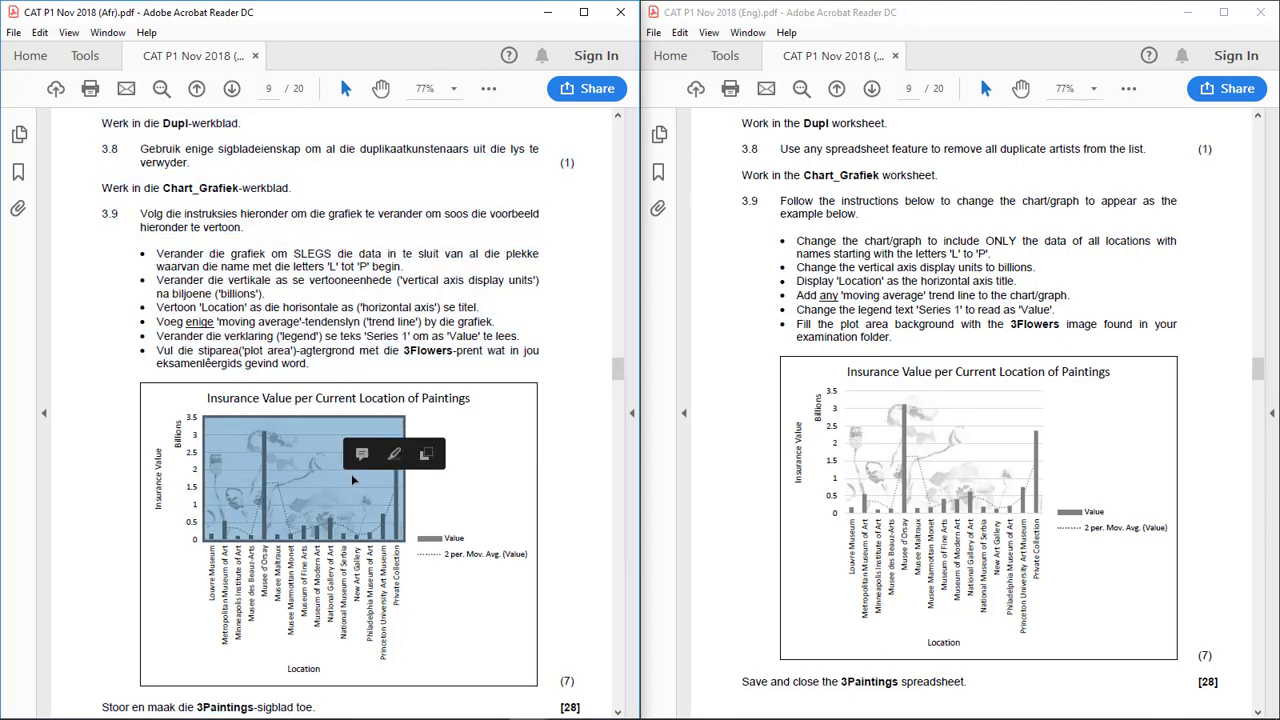
{"action": "left_click", "coordinate": [374, 512]}
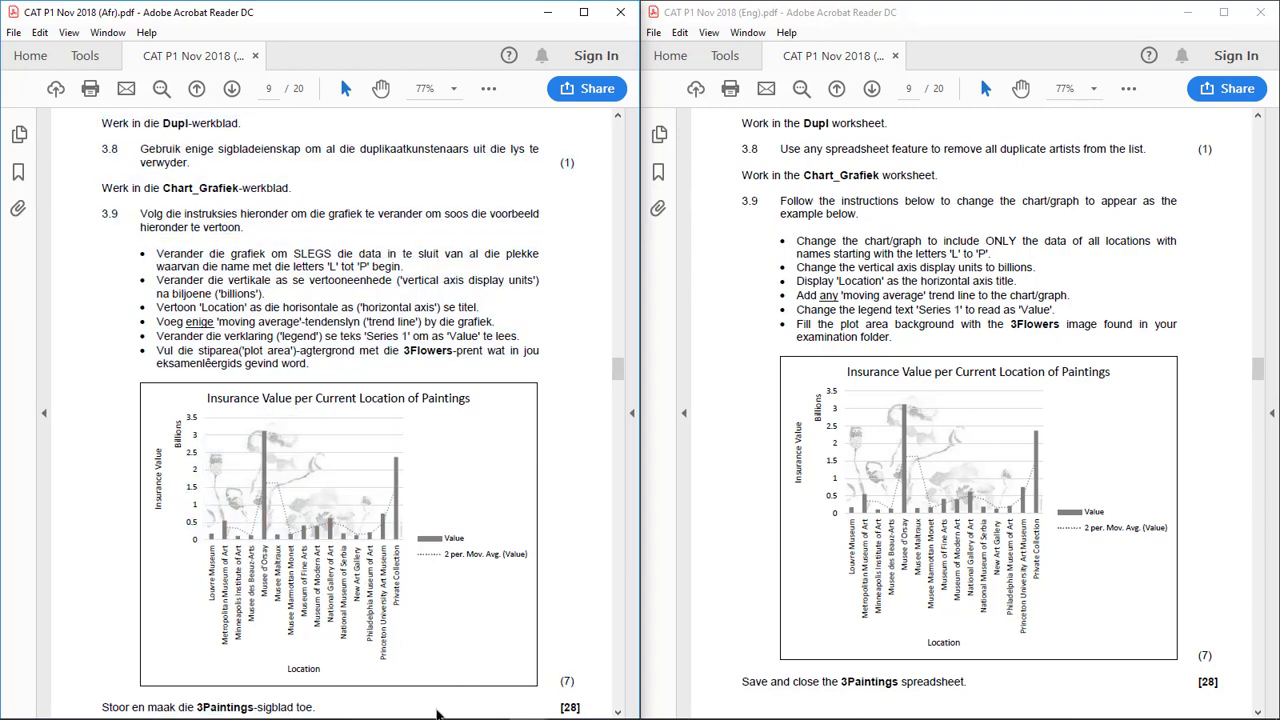
{"action": "mouse_move", "coordinate": [437, 714]}
{"action": "left_click", "coordinate": [137, 711]}
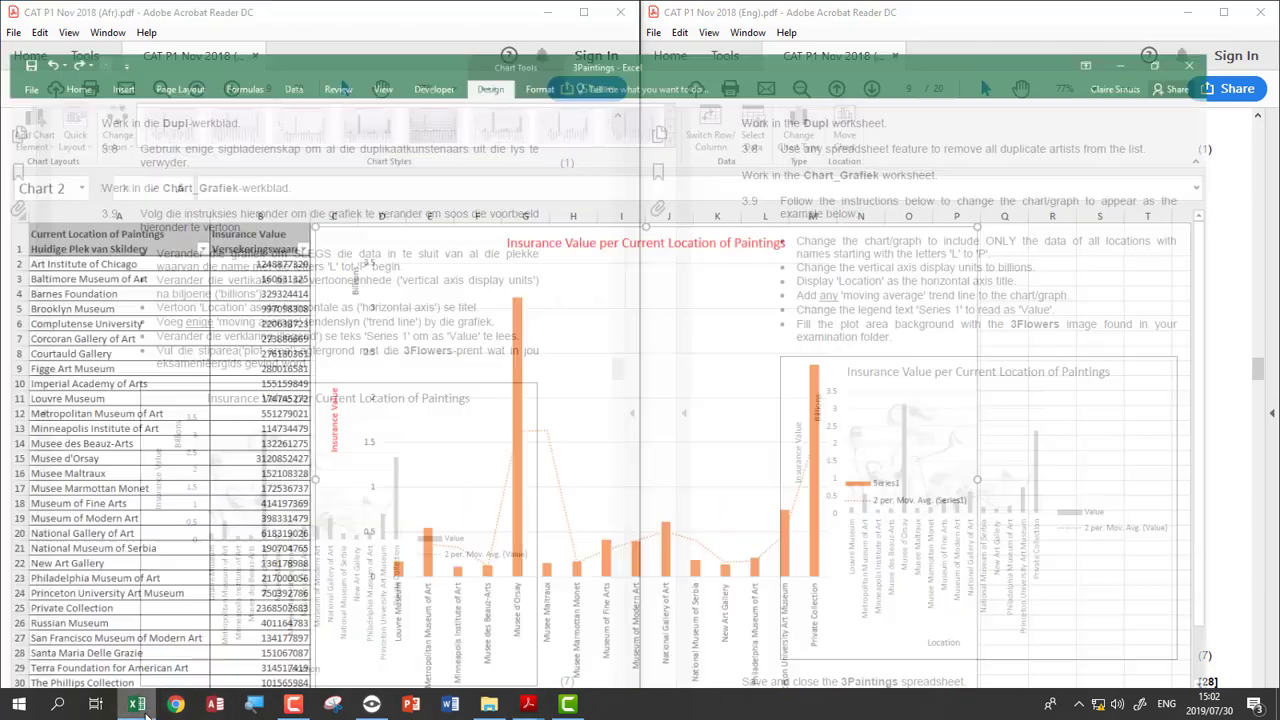
{"action": "left_click", "coordinate": [944, 462]}
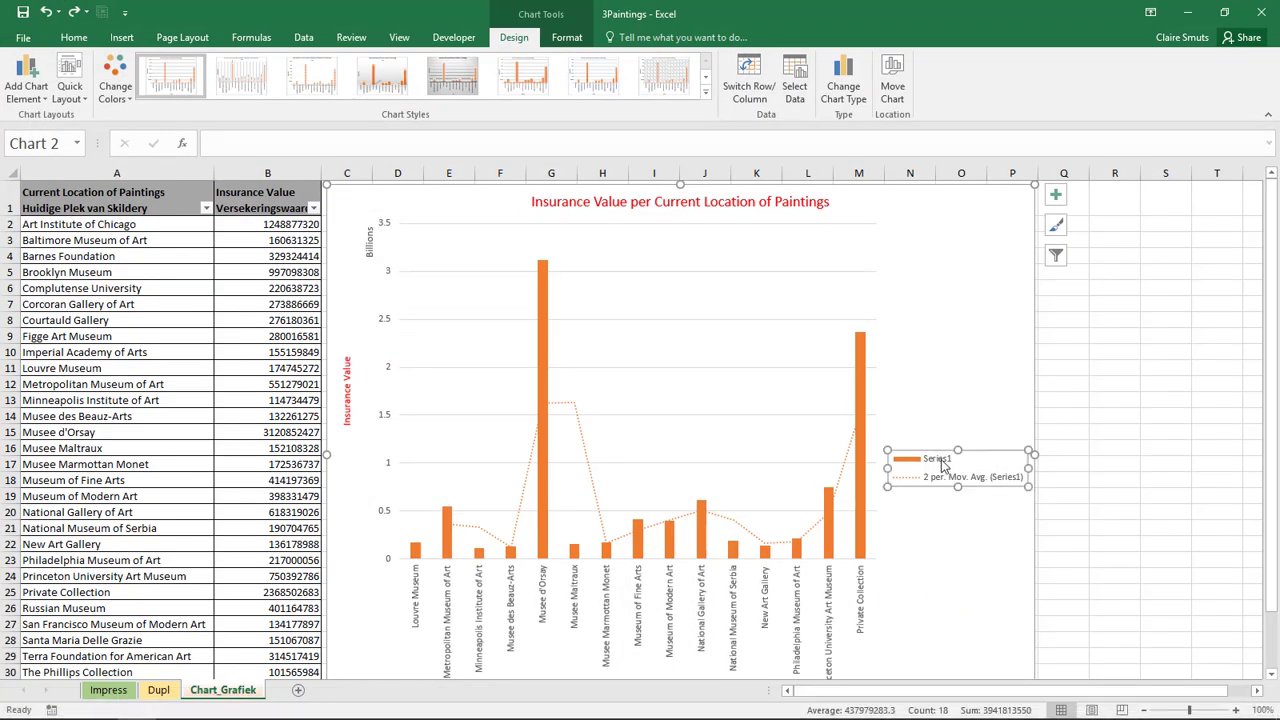
Rename Series1 to Value in the chart's data source so the legend shows Value
{"action": "left_click", "coordinate": [794, 80]}
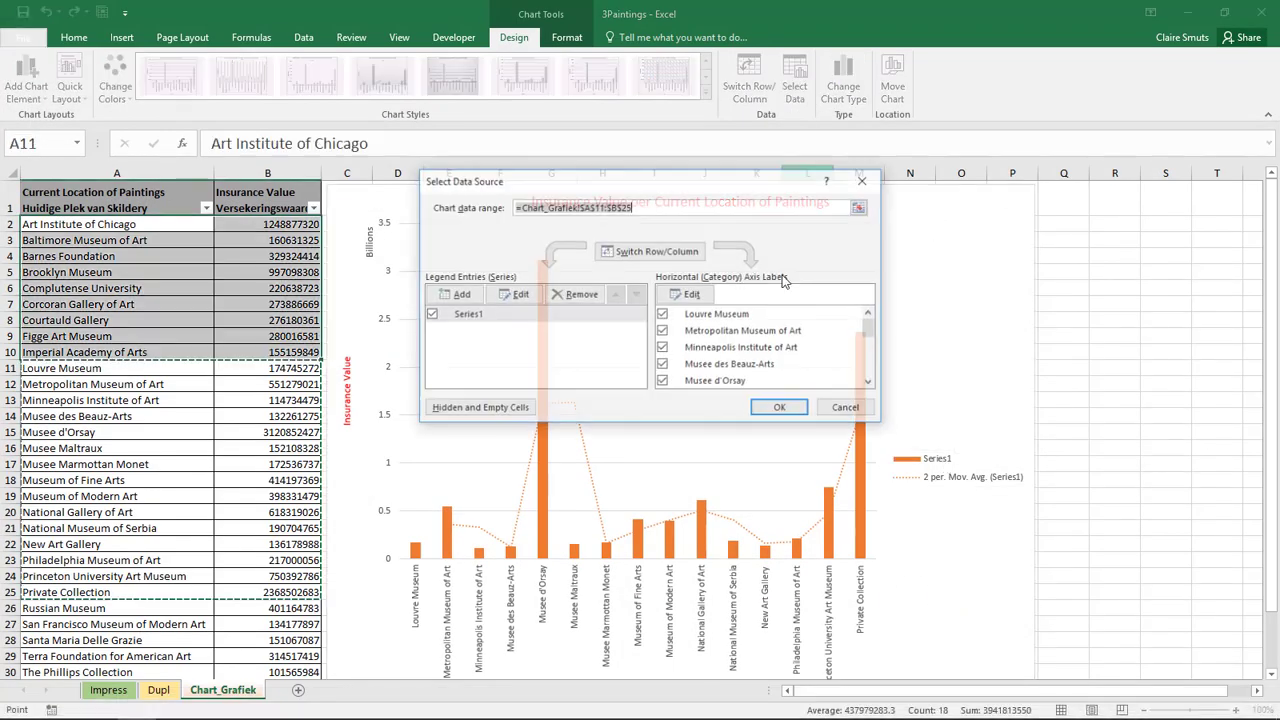
{"action": "left_click", "coordinate": [462, 316]}
{"action": "left_click", "coordinate": [514, 294]}
{"action": "type", "text": "Value"}
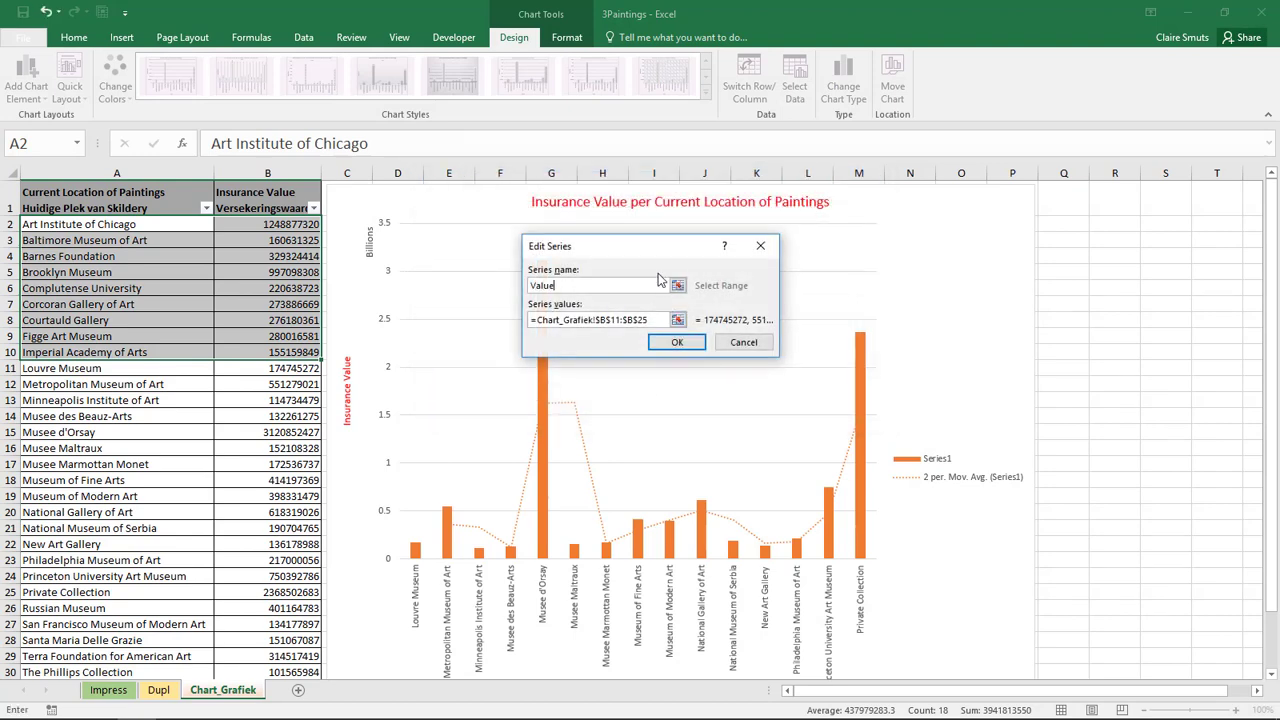
{"action": "key", "text": "Return"}
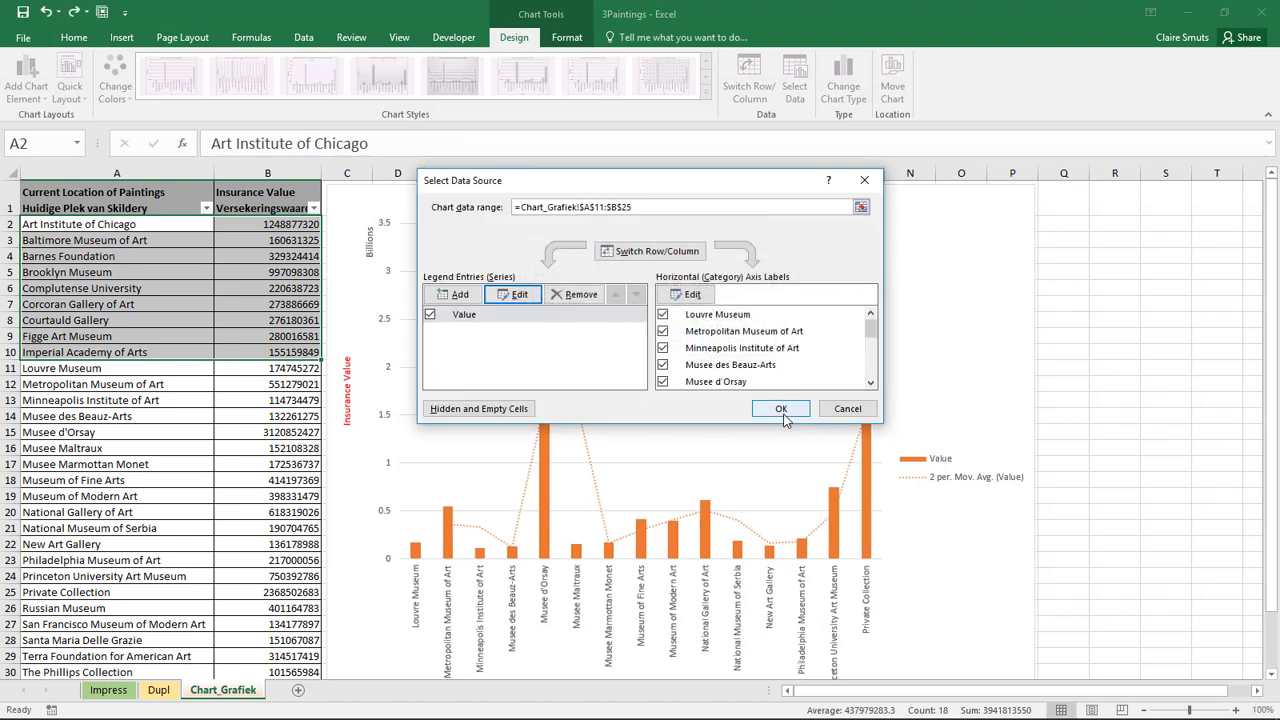
{"action": "left_click", "coordinate": [781, 410]}
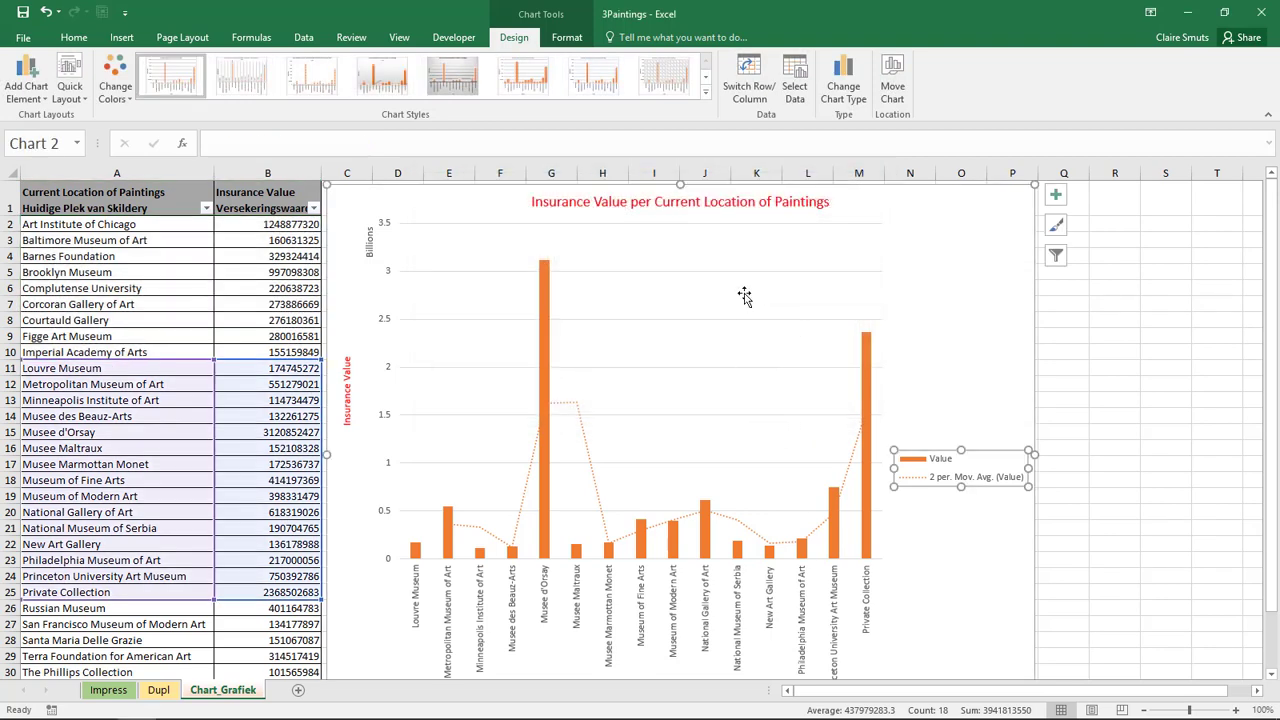
Choose a picture fill for the chart's plot area, working offline to browse for the file
{"action": "right_click", "coordinate": [744, 293]}
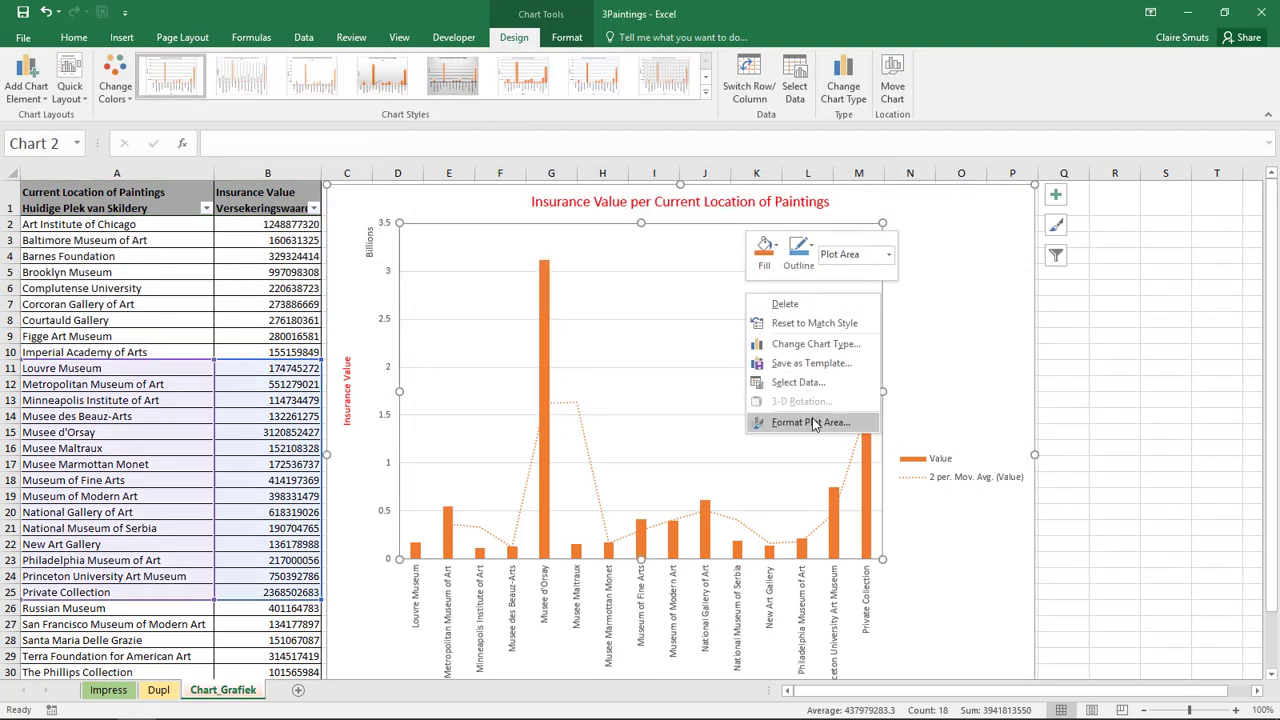
{"action": "left_click", "coordinate": [766, 252]}
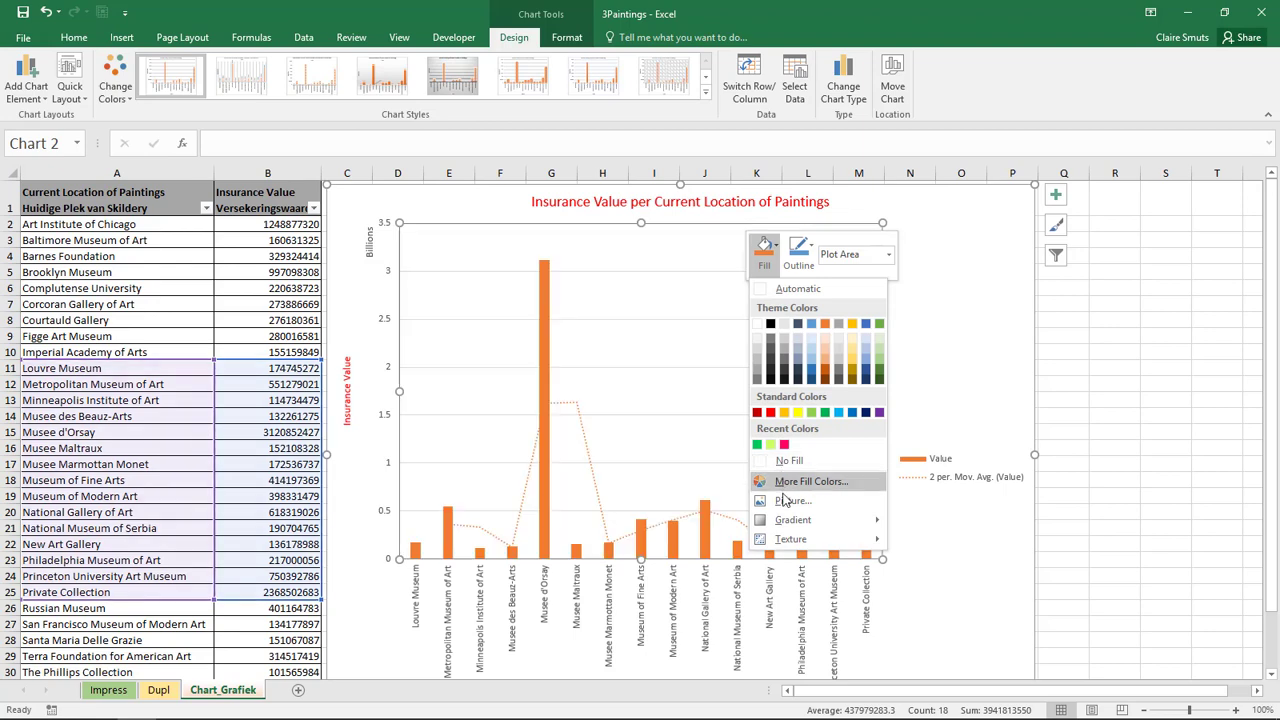
{"action": "left_click", "coordinate": [786, 505]}
{"action": "left_click", "coordinate": [640, 403]}
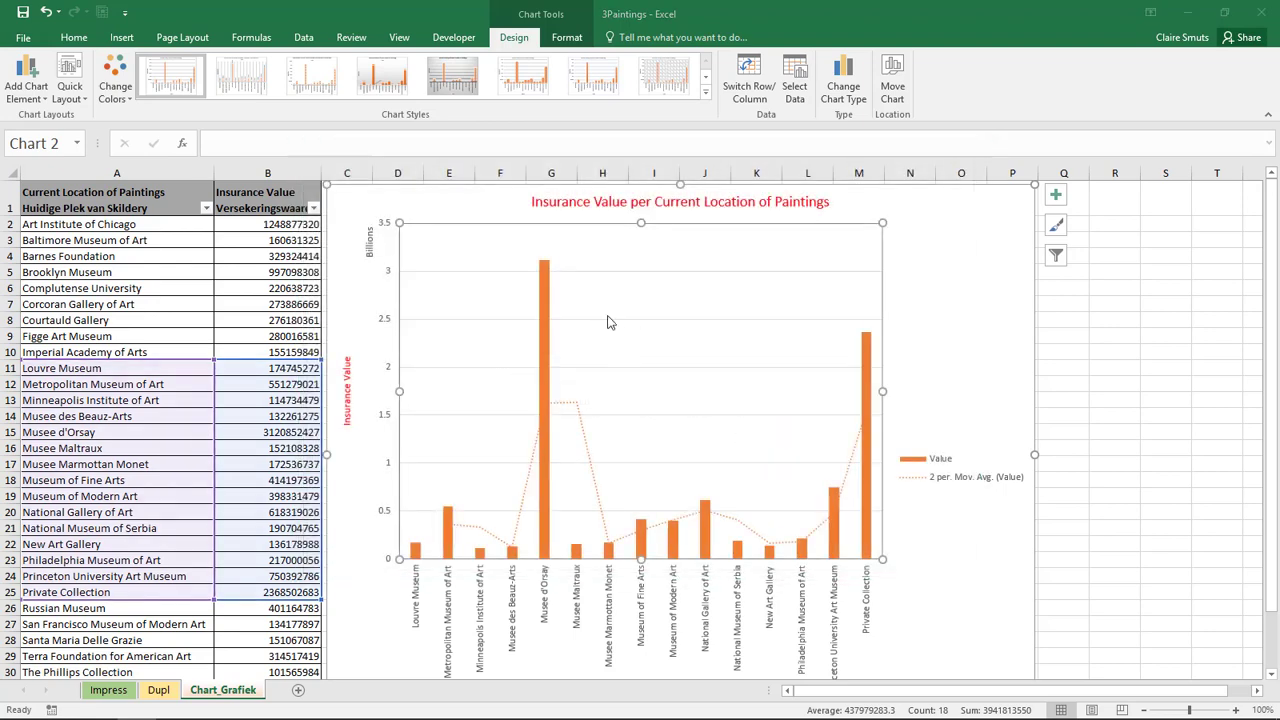
Insert the Flowers image from Desktop > CAT P1 November 2018_MSOffice_DATA as the plot-area background
{"action": "scroll", "coordinate": [70, 200], "scroll_direction": "up", "scroll_amount": 2}
{"action": "scroll", "coordinate": [75, 205], "scroll_direction": "up", "scroll_amount": 3}
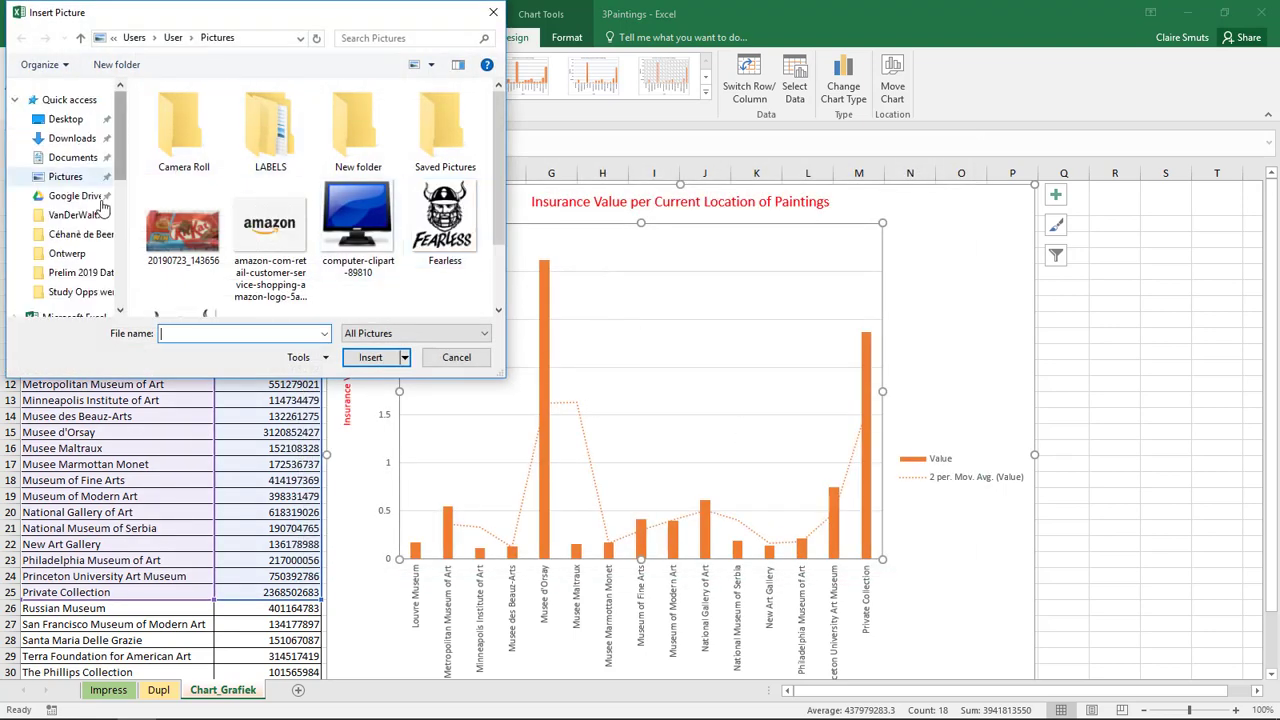
{"action": "scroll", "coordinate": [79, 210], "scroll_direction": "down", "scroll_amount": 3}
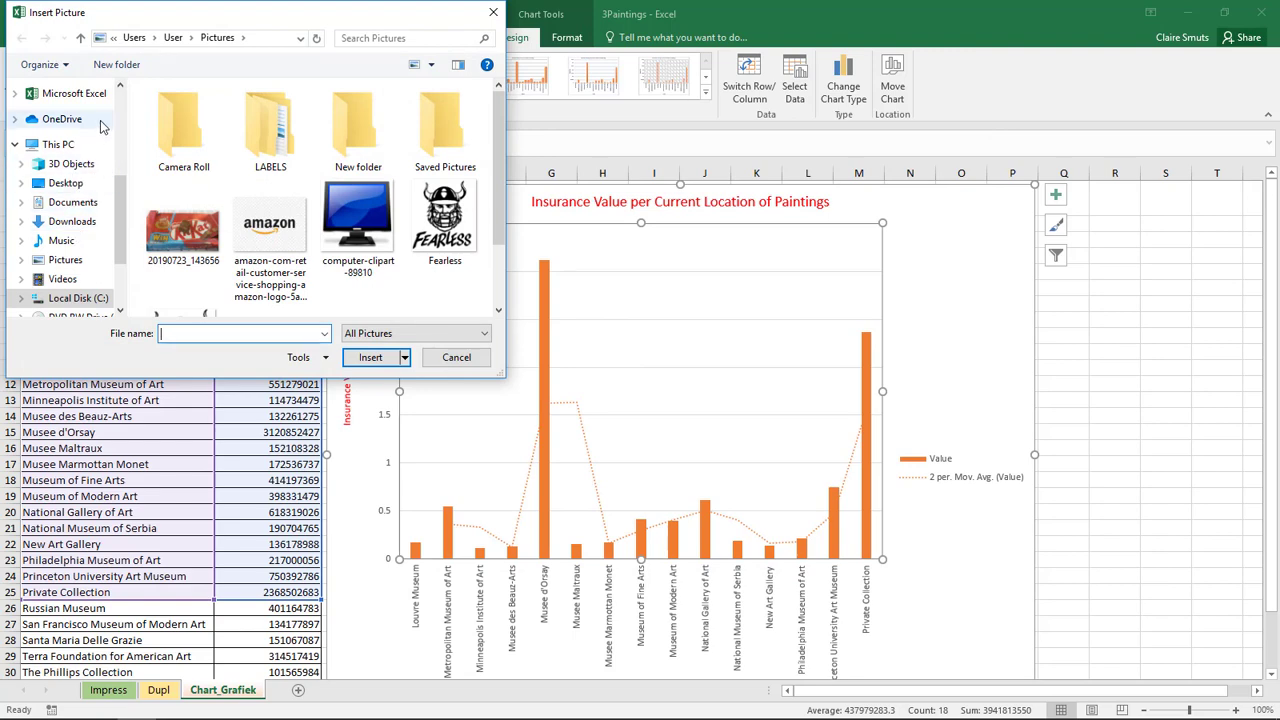
{"action": "scroll", "coordinate": [124, 123], "scroll_direction": "up", "scroll_amount": 4}
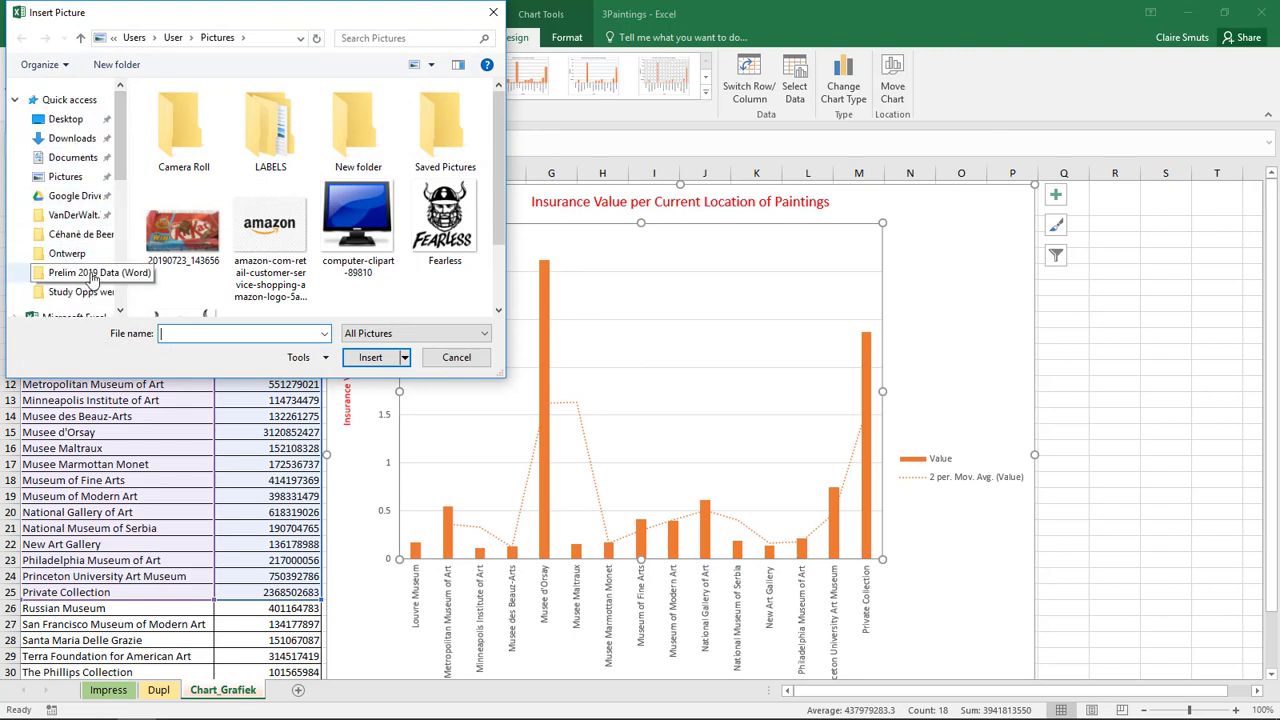
{"action": "scroll", "coordinate": [62, 163], "scroll_direction": "down", "scroll_amount": 3}
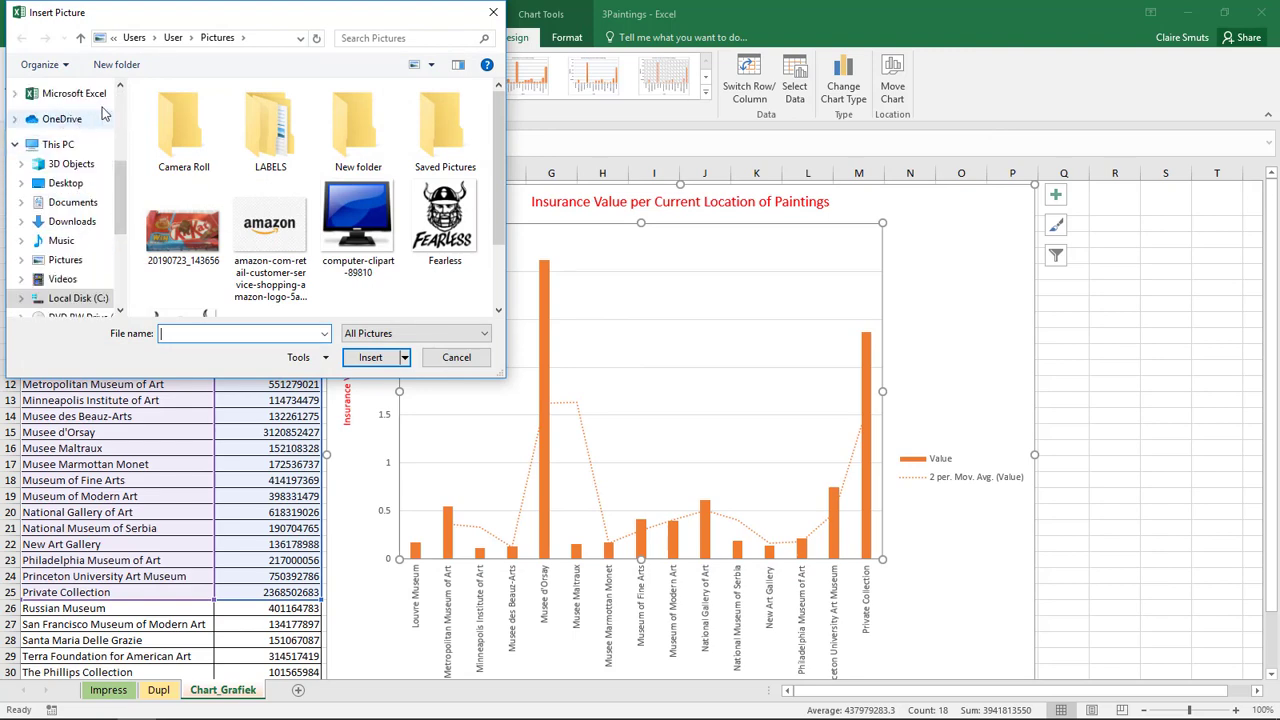
{"action": "scroll", "coordinate": [118, 100], "scroll_direction": "up", "scroll_amount": 3}
{"action": "left_click", "coordinate": [65, 119]}
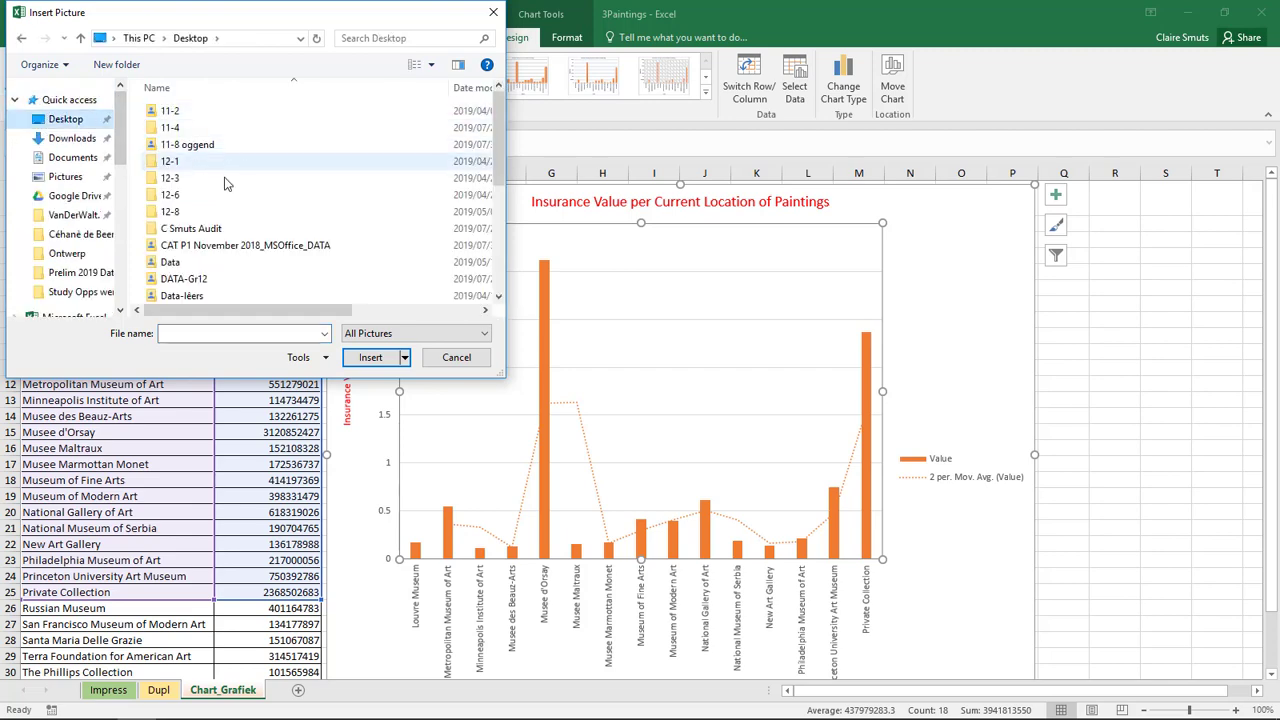
{"action": "double_click", "coordinate": [236, 255]}
{"action": "double_click", "coordinate": [255, 143]}
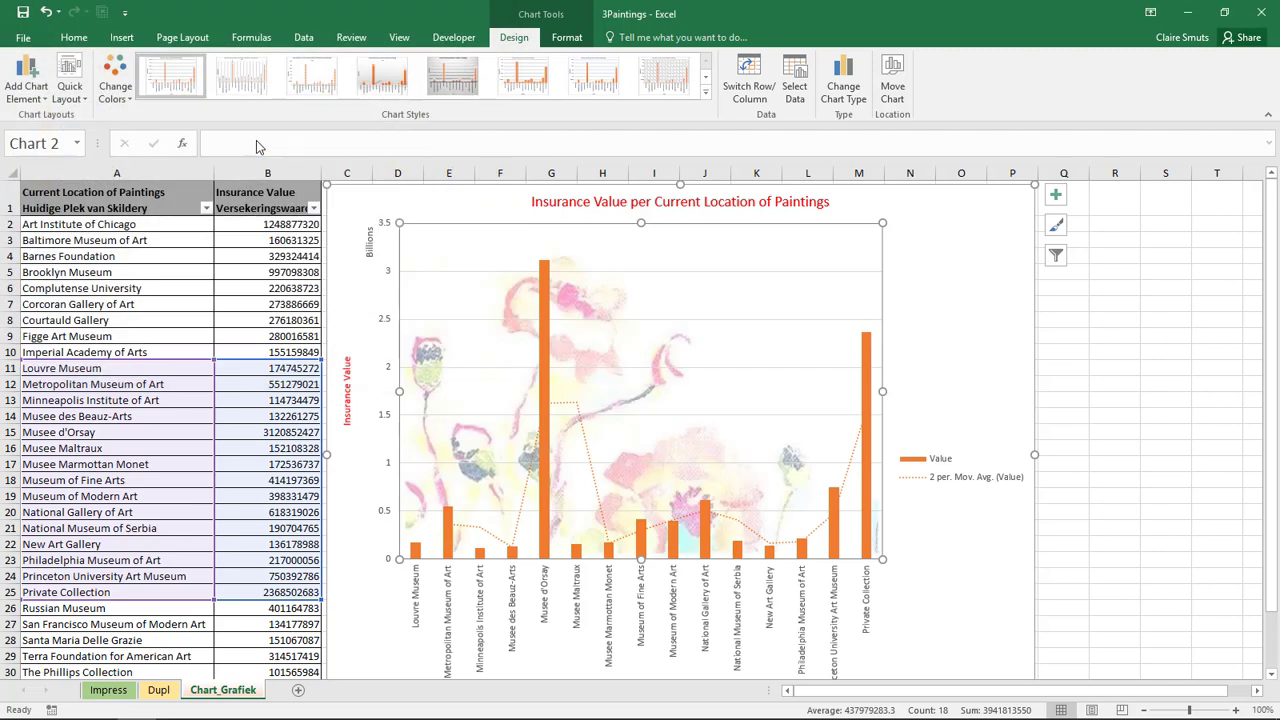